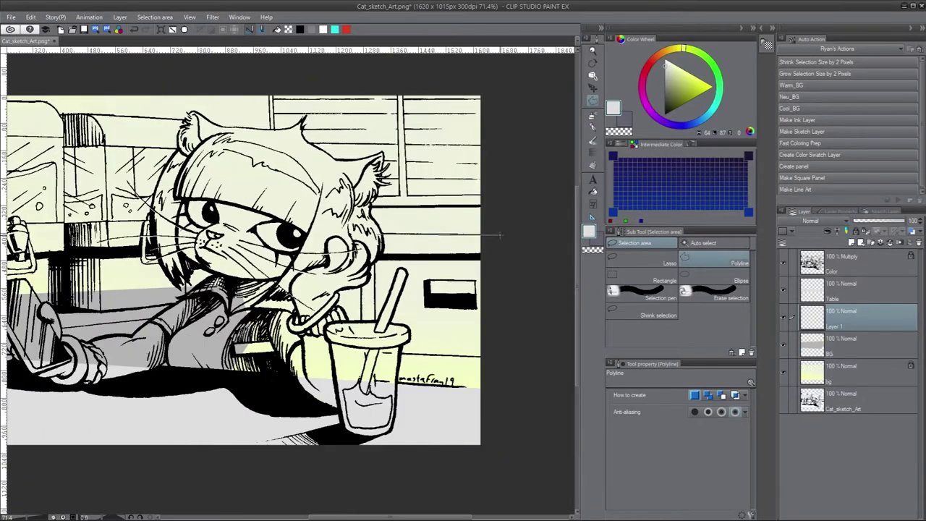
Step: Outline the back counter area behind the cat and drink with a polyline selection and fill it grey
click(499, 235)
double_click(499, 418)
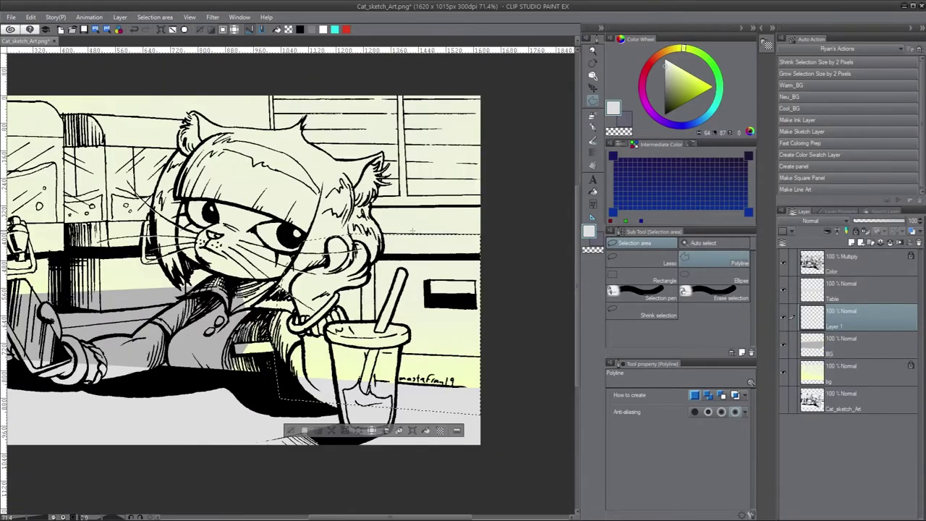
click(854, 340)
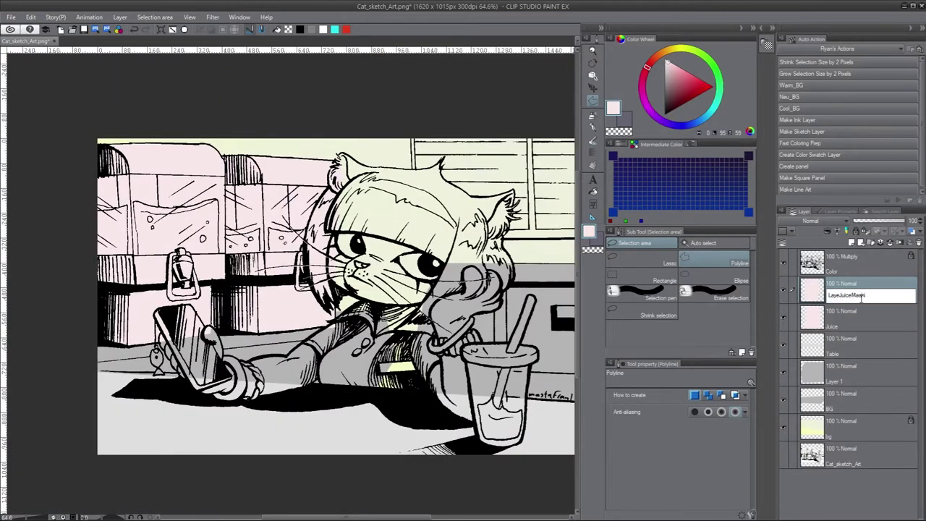
Step: Name the two pink layers Juice_Machine_A and Juice_Machine_B and group them in a folder named Juice_Machines
text(_)
double_click(835, 324)
shift+click(853, 276)
key(ctrl+g)
double_click(857, 284)
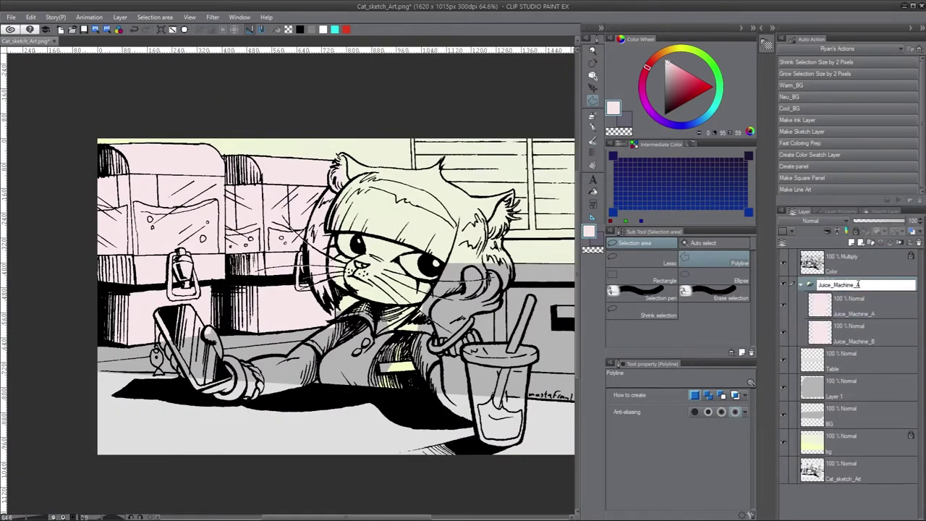
Step: Rename the BG layer Midground Table and rename Layer 1 BG_Table
double_click(829, 421)
text(M)
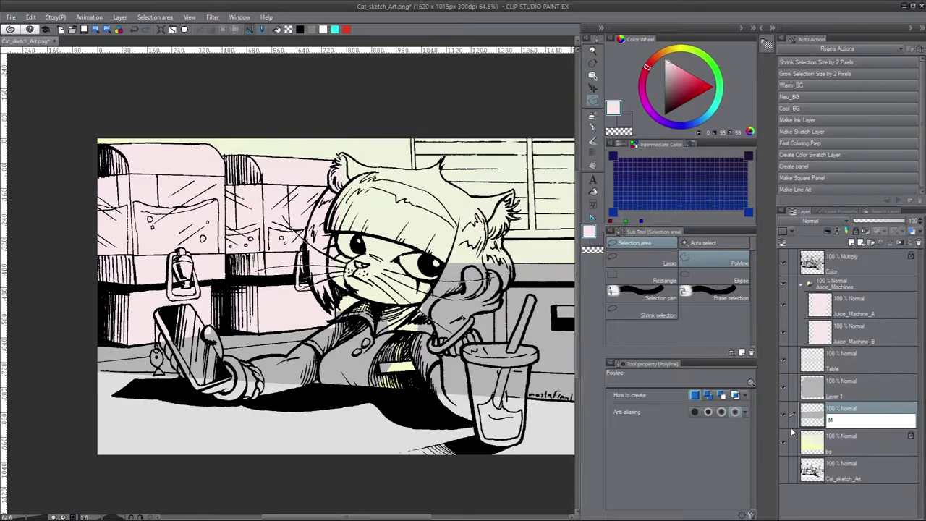
text(idground Table)
key(Return)
double_click(834, 395)
Step: Add a layer named Menu and fill the slatted menu board behind the cat's head with dark blue-grey, clearing the selection
key(ctrl+shift+n)
text(Menu)
key(Return)
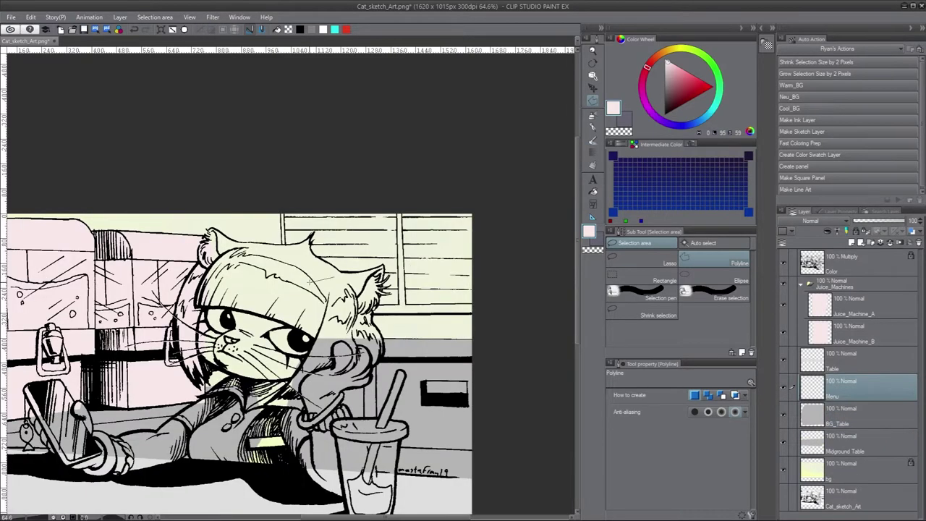
scroll(181, 427, up, 8)
scroll(504, 255, down, 10)
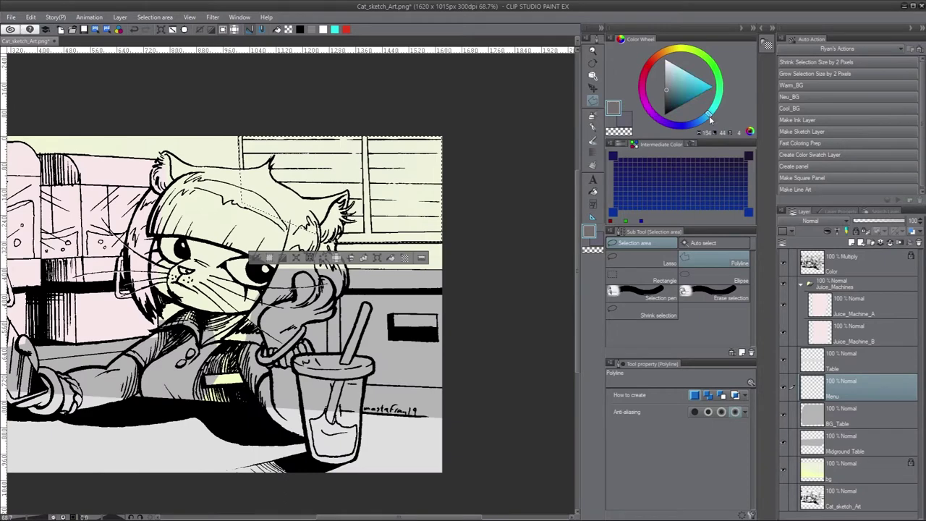
click(390, 258)
key(ctrl+d)
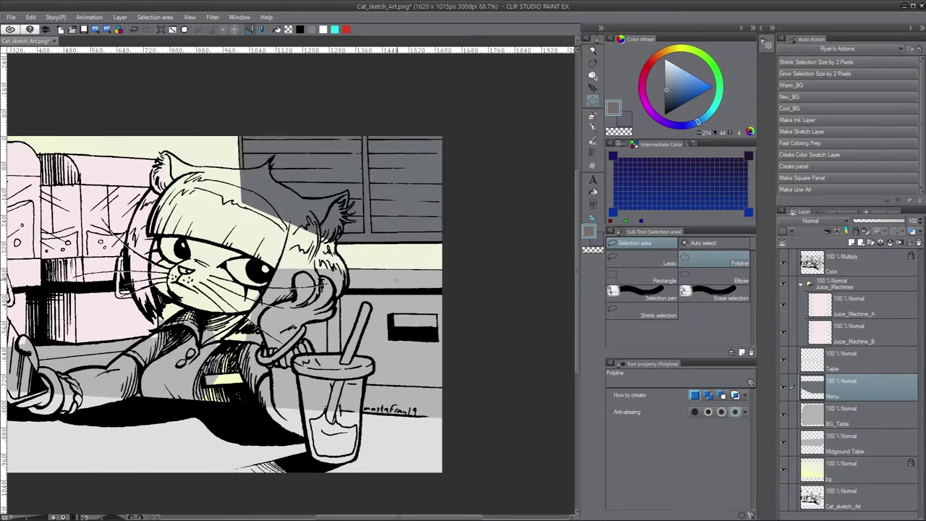
Step: Organise the colour layers into folders named BG, Midground and Foreground, with Table inside Foreground
shift+click(843, 412)
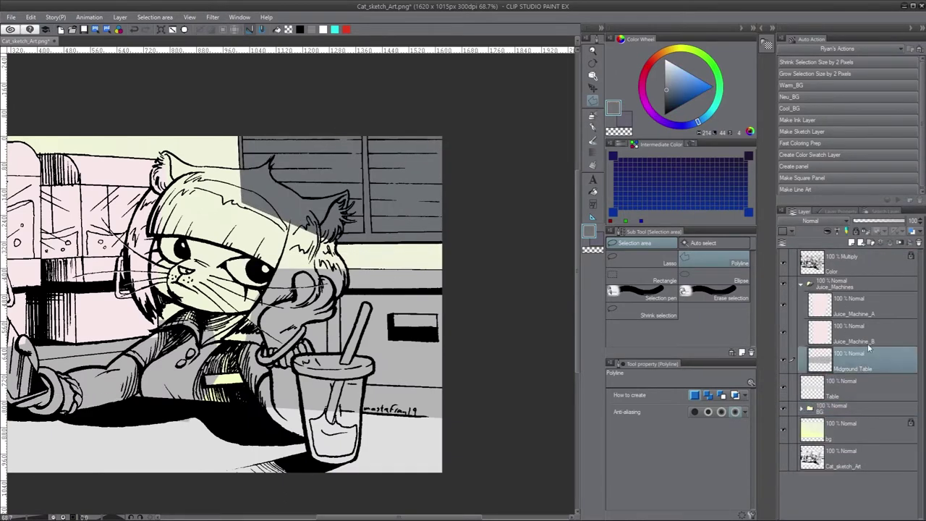
key(ctrl+g)
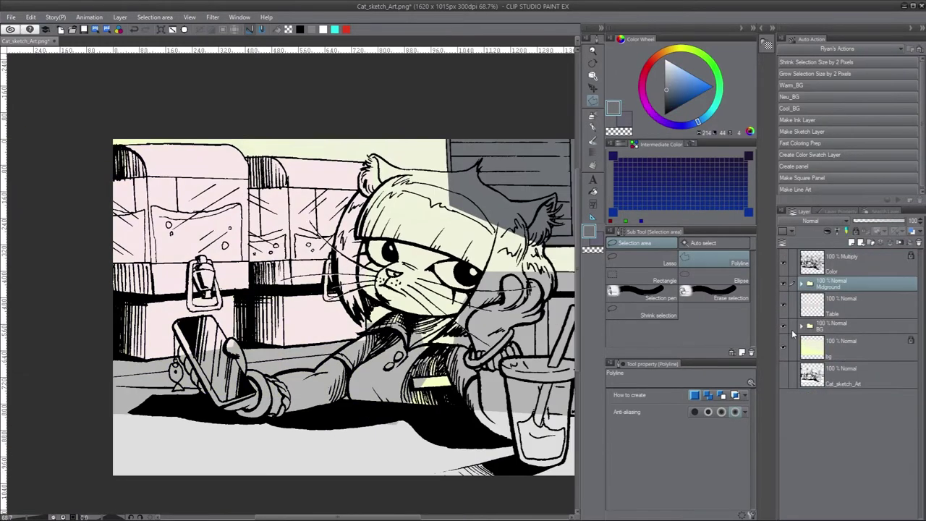
click(818, 284)
click(824, 302)
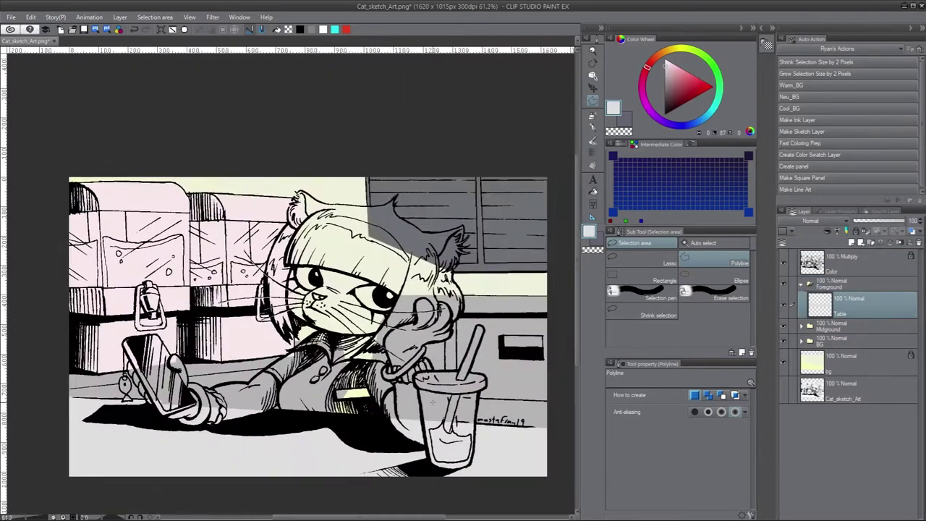
Step: Save the drawing as Cat_Store_Color in Clip Studio format inside a new Cat_Store_Color folder under (B) ONGOING_PROJECTS
key(shift+alt+s)
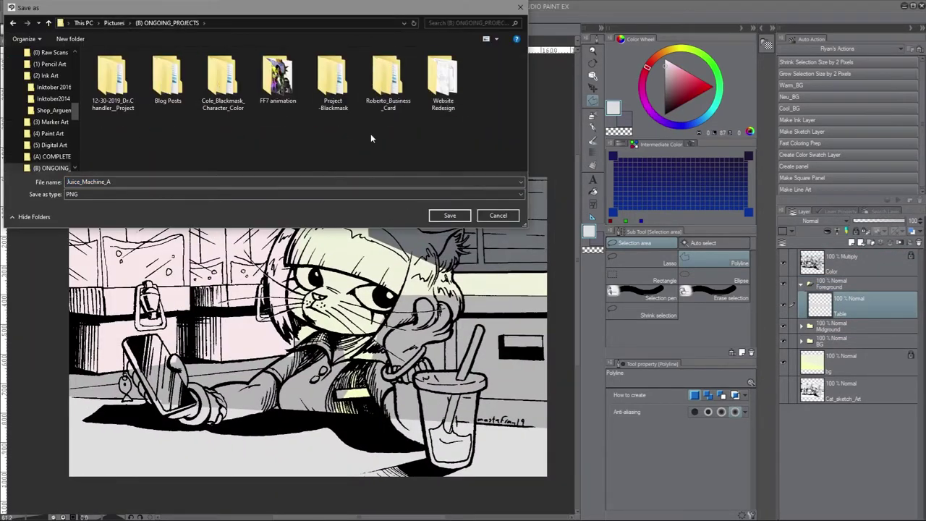
click(320, 69)
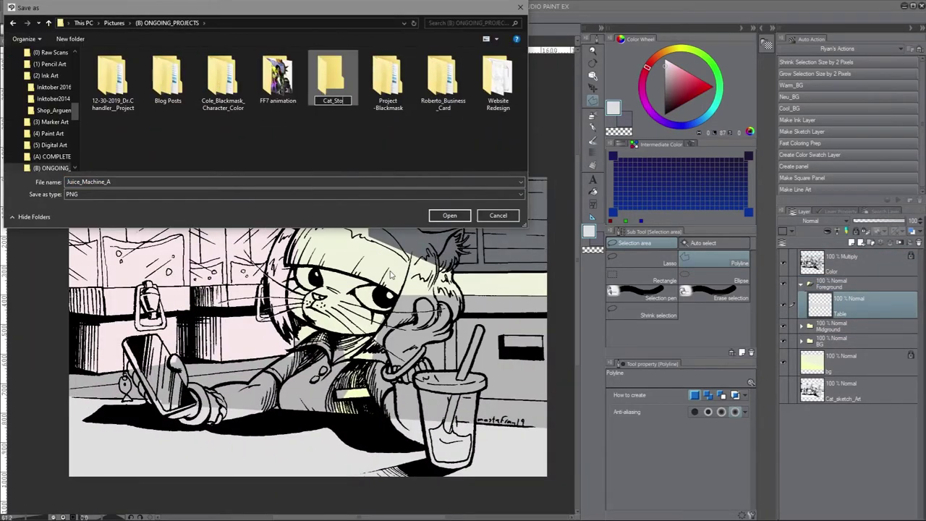
double_click(320, 69)
key(Return)
key(Return)
key(shift+alt+s)
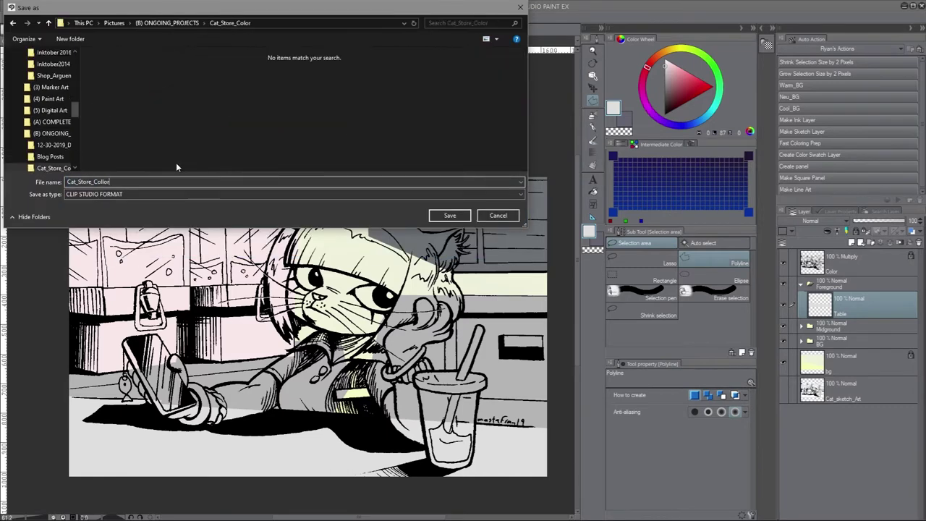
key(Return)
Step: Add a layer above Table in the Foreground folder and bucket-fill the cat figure with pale yellow
key(ctrl+shift+n)
key(g)
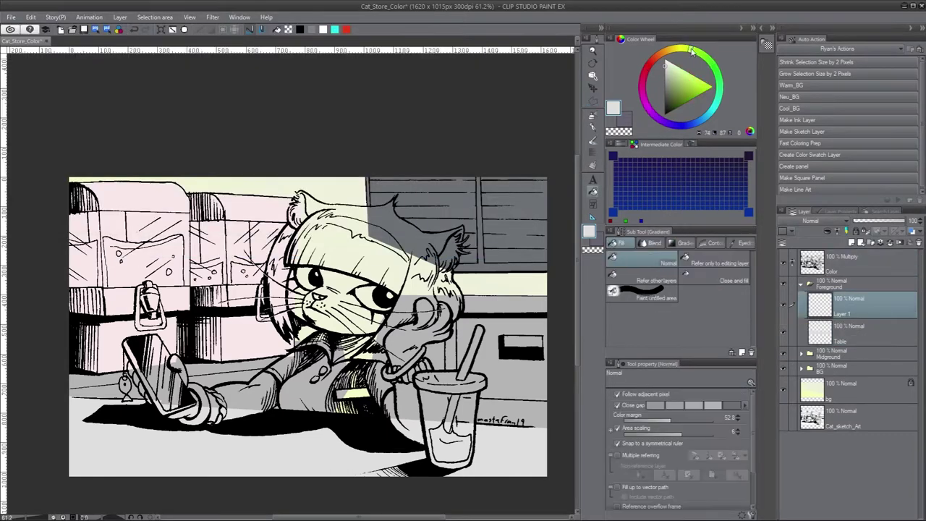
click(413, 231)
click(278, 295)
mouse_move(455, 253)
mouse_down()
mouse_move(217, 391)
mouse_move(398, 405)
mouse_up()
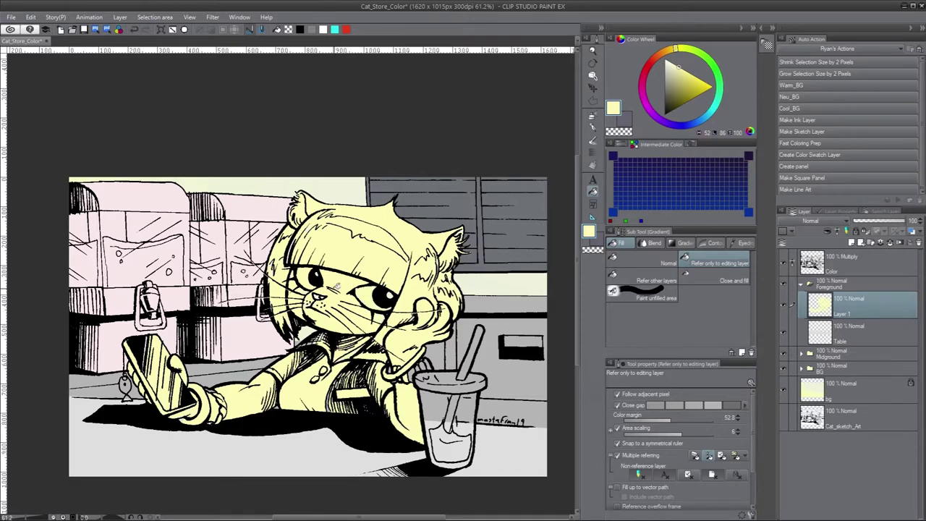
Step: Outline the cat's phone hand, outstretched arm and torso with polyline selections for the pale yellow base
scroll(124, 347, up, 5)
key(m)
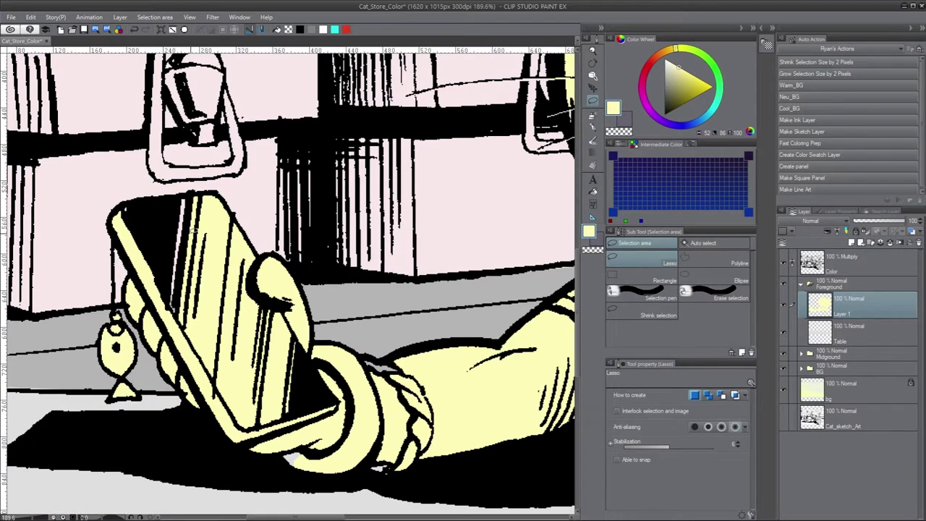
key(m)
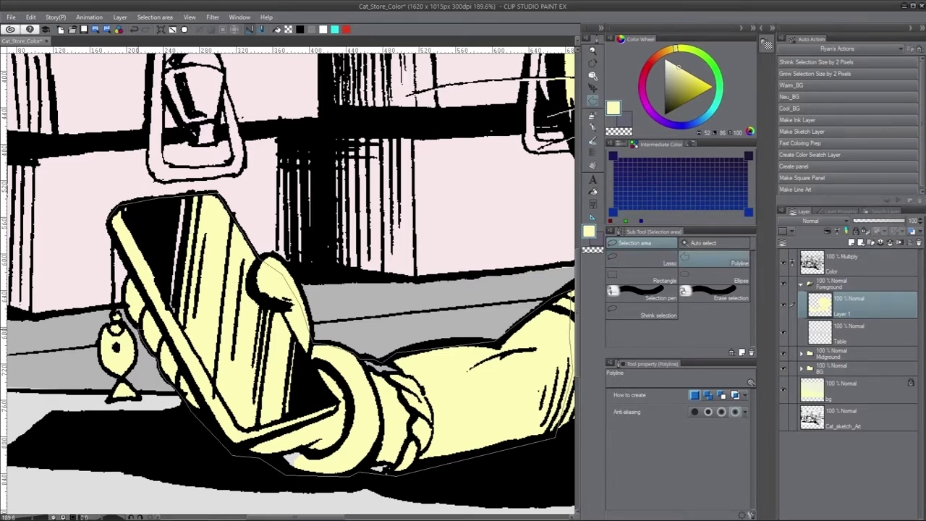
drag(556, 174, 217, 188)
drag(377, 167, 377, 195)
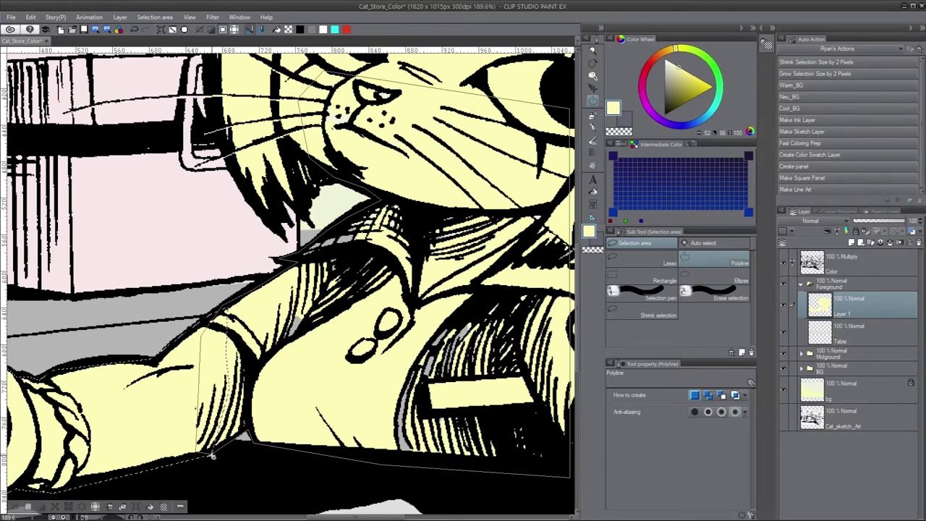
Step: Extend the polyline selection around the cat's head, following the ears and hair
scroll(291, 327, up, 3)
scroll(182, 172, up, 5)
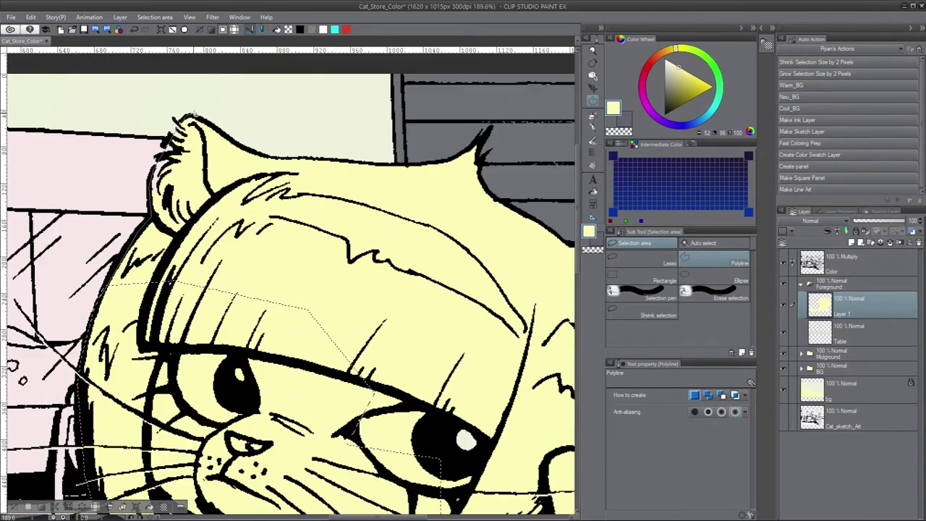
scroll(354, 207, right, 5)
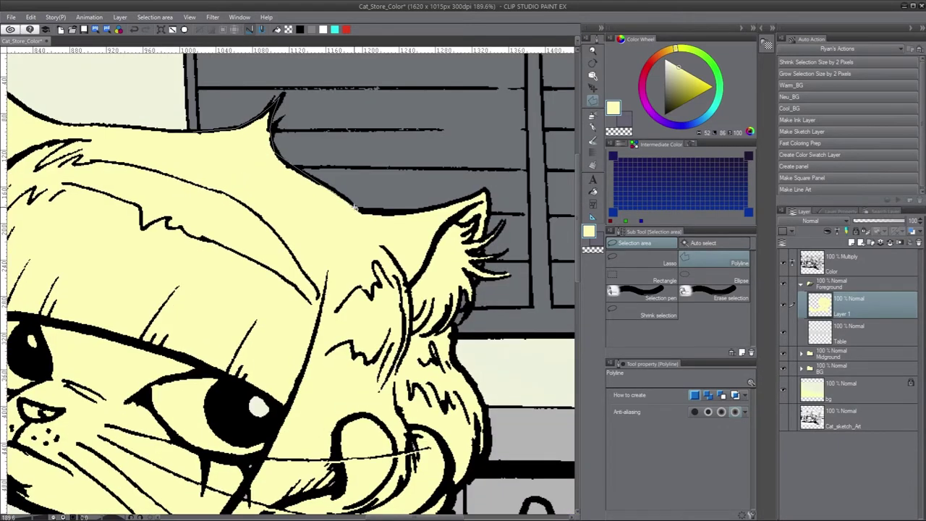
scroll(390, 347, down, 5)
scroll(313, 313, right, 5)
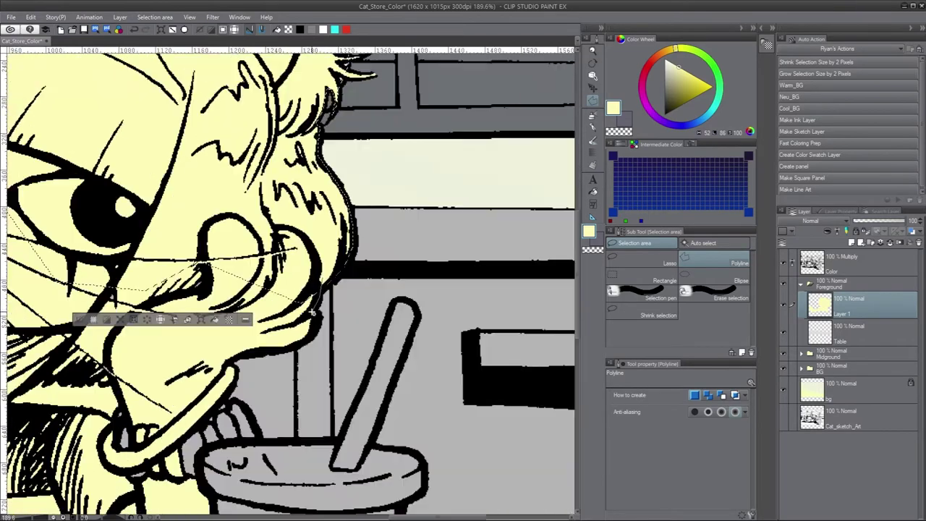
Step: Outline the cat's raised hand, bracelet and forearm behind the cup and fill the missed gaps with pale yellow
scroll(244, 407, down, 5)
scroll(289, 325, up, 5)
scroll(325, 304, up, 3)
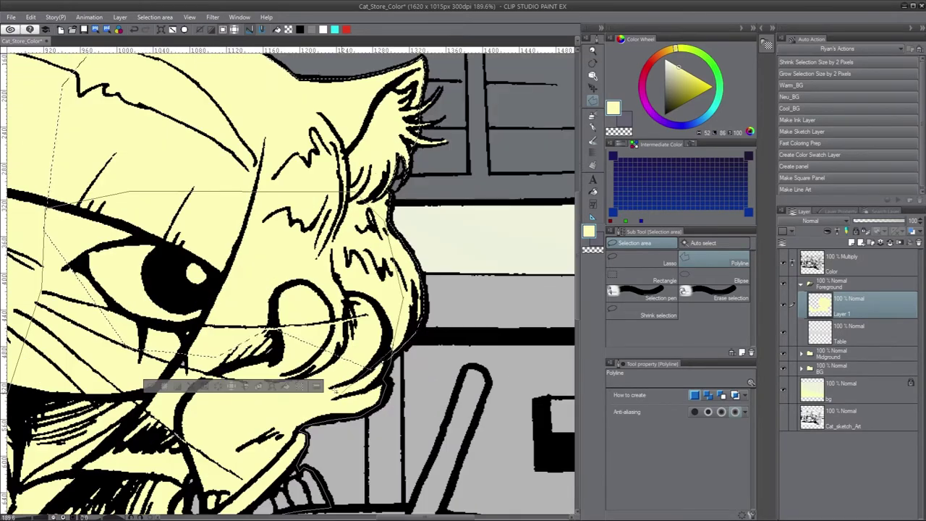
scroll(400, 290, down, 6)
scroll(400, 290, right, 3)
scroll(400, 290, up, 5)
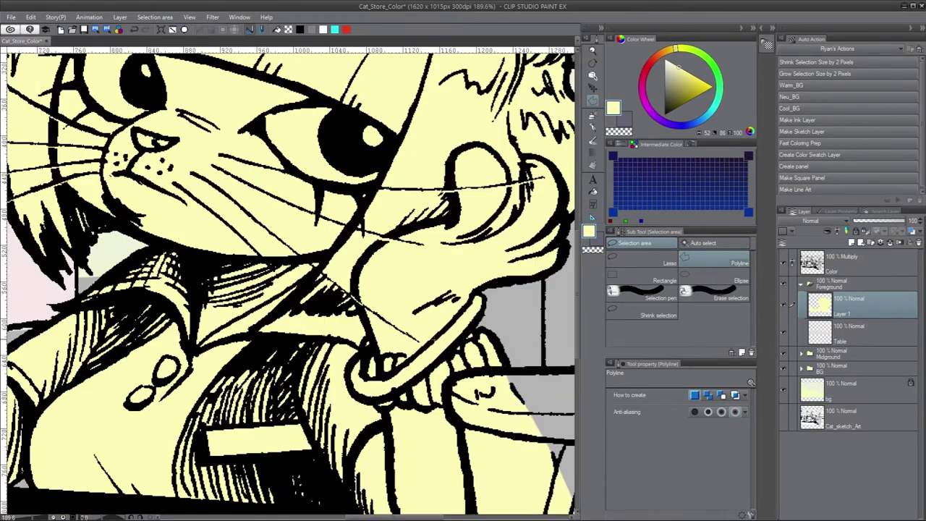
Step: Rename the cat's pale yellow layer flat and add a layer folder above it
key(ctrl+0)
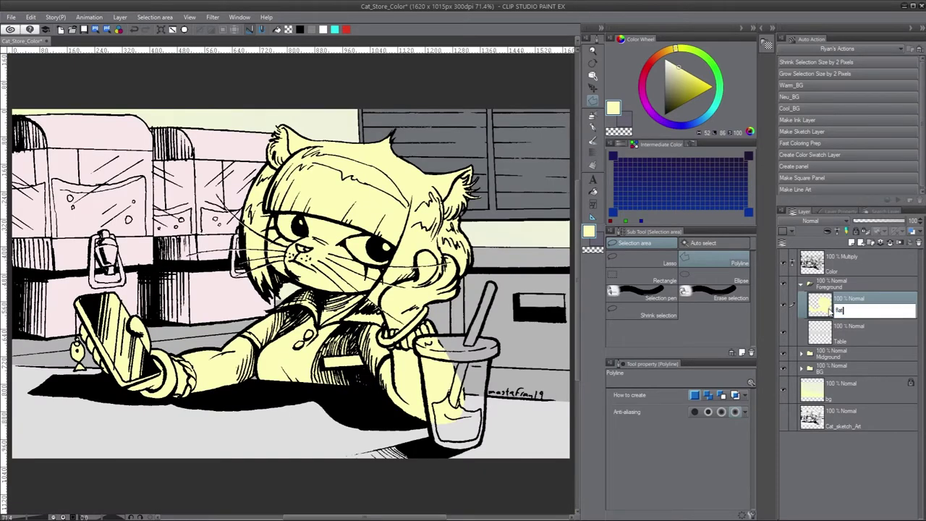
key(ctrl+g)
Step: Name the new layer in the folder cup and fill the cup's outline with light cyan
text(cup)
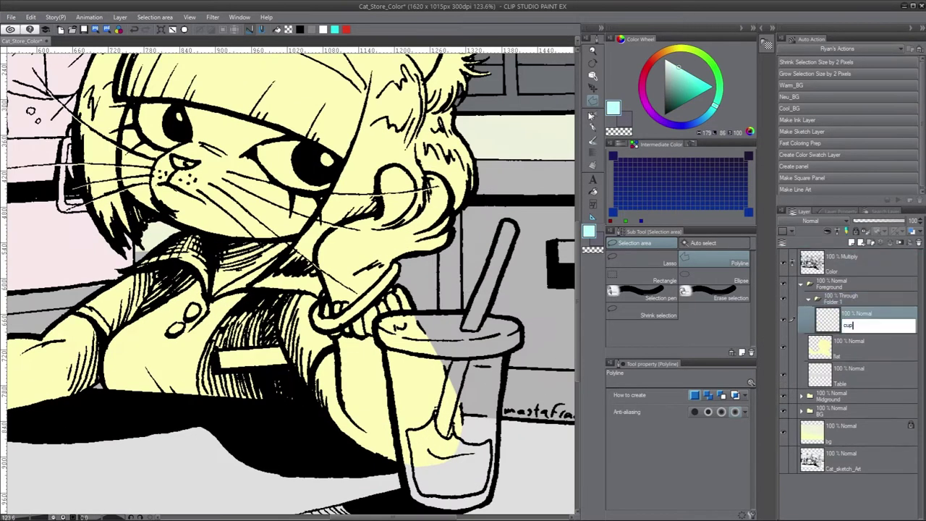
scroll(290, 282, down, 3)
key(alt+Delete)
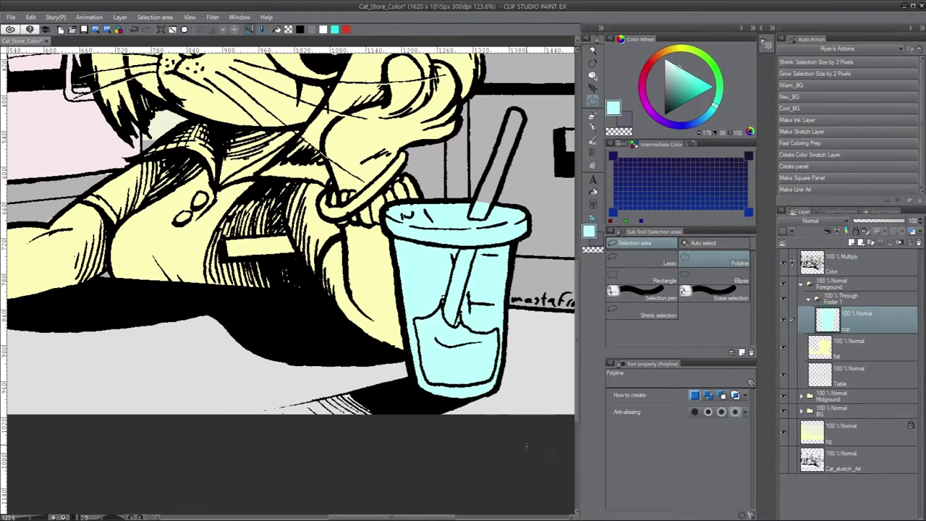
Step: Add a layer named Straw above cup and fill the straw's shape with white
key(ctrl+shift+n)
text(Straw)
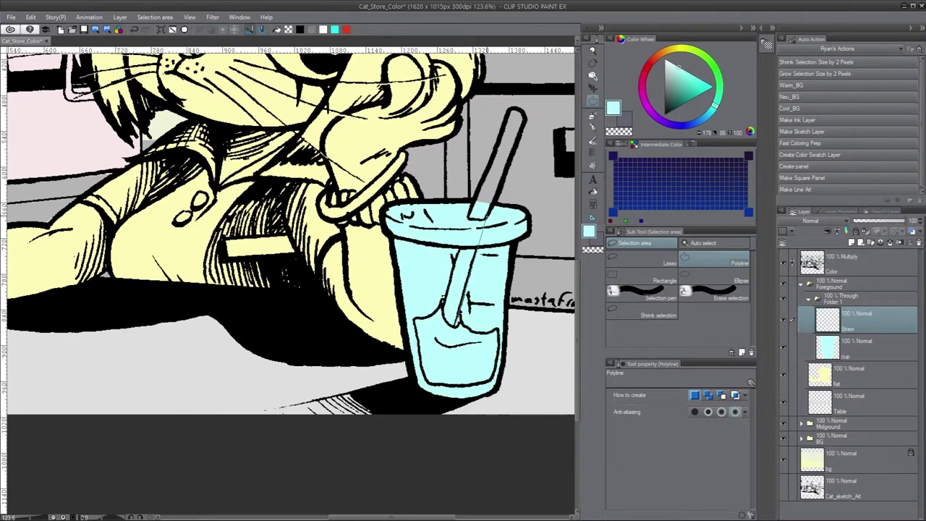
text(x)
key(alt+Delete)
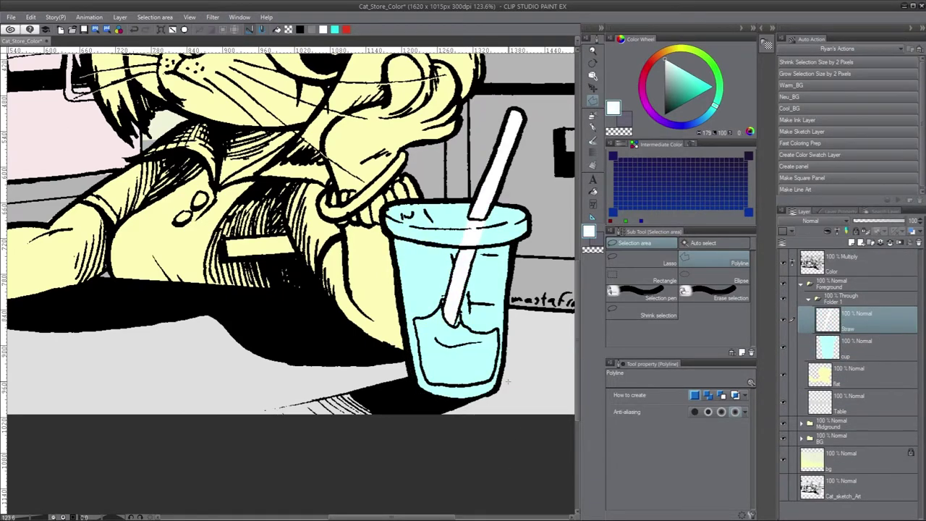
Step: Add a layer named liquid between Straw and cup and fill the drink with bright yellow-green
key(ctrl+shift+n)
text(liquid)
click(705, 85)
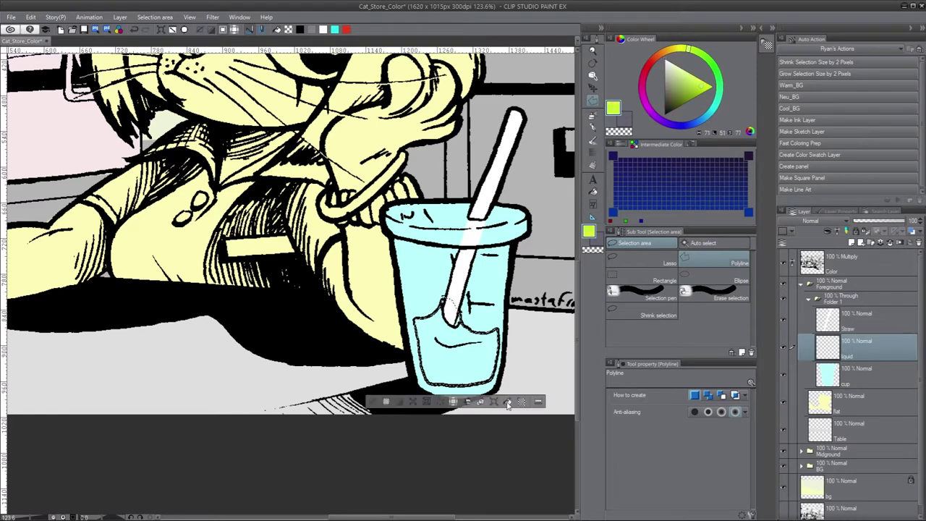
key(alt+Delete)
Step: Set the cup layer to Soft light blending at 67% opacity
click(810, 221)
click(788, 350)
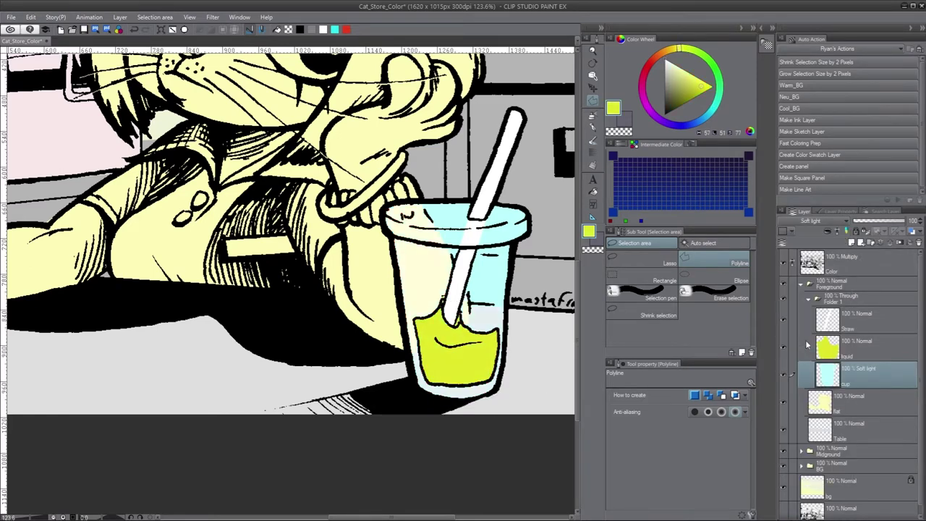
click(891, 221)
Step: Try red and magenta as the straw's fill colour on the Straw layer
click(857, 318)
drag(361, 217, 232, 304)
click(651, 64)
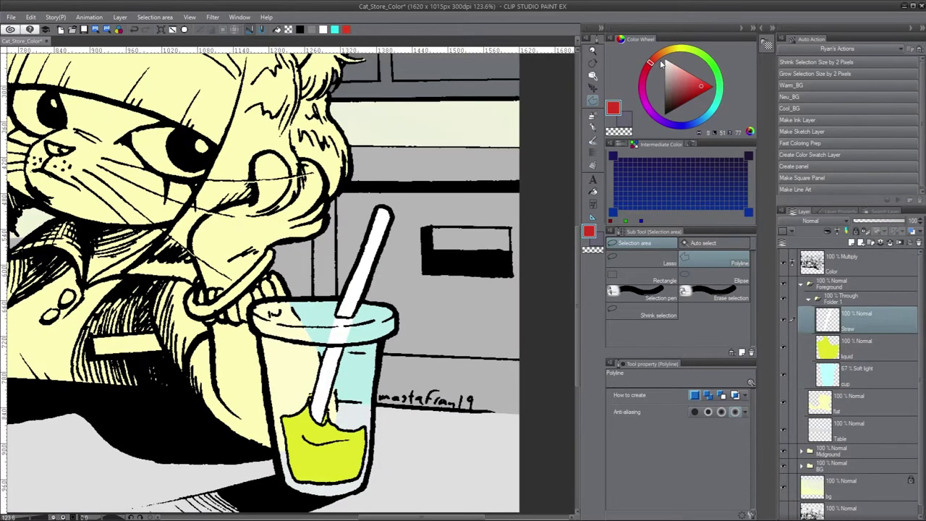
click(592, 191)
click(369, 260)
click(647, 85)
click(369, 246)
Step: Refill the drink on the liquid layer with bright green
click(709, 59)
click(857, 345)
click(310, 431)
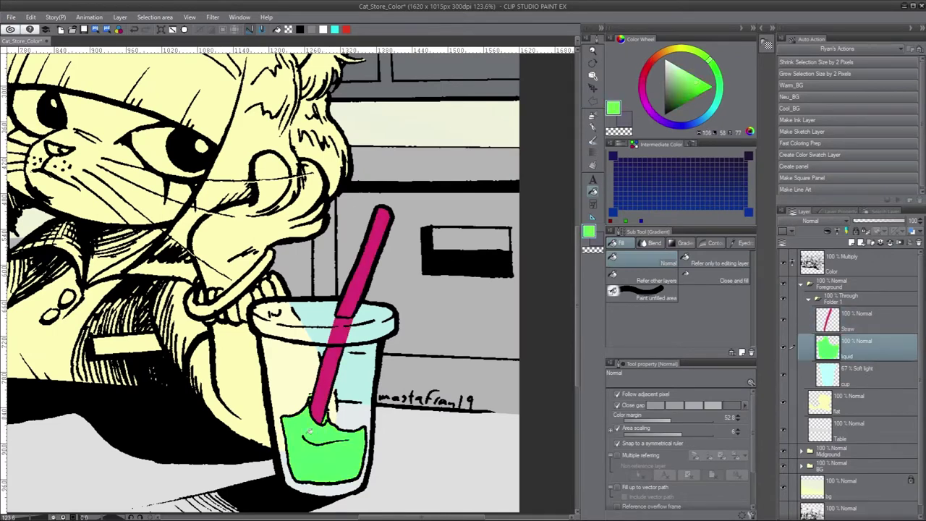
Step: Try blue as the straw's fill colour and undo the last fill
click(857, 318)
click(368, 246)
click(683, 79)
click(369, 249)
key(ctrl+z)
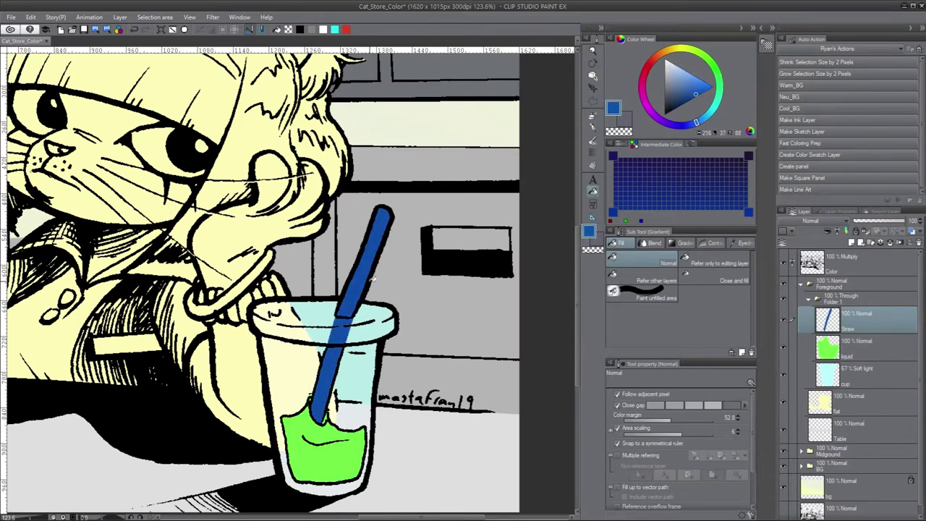
Step: Fill the straw with orange-red on the Straw layer
click(655, 57)
click(372, 258)
Step: Organise the layers into Cup and Cat folders and fill the cat's eyes with light green on a new layer above flat
click(807, 299)
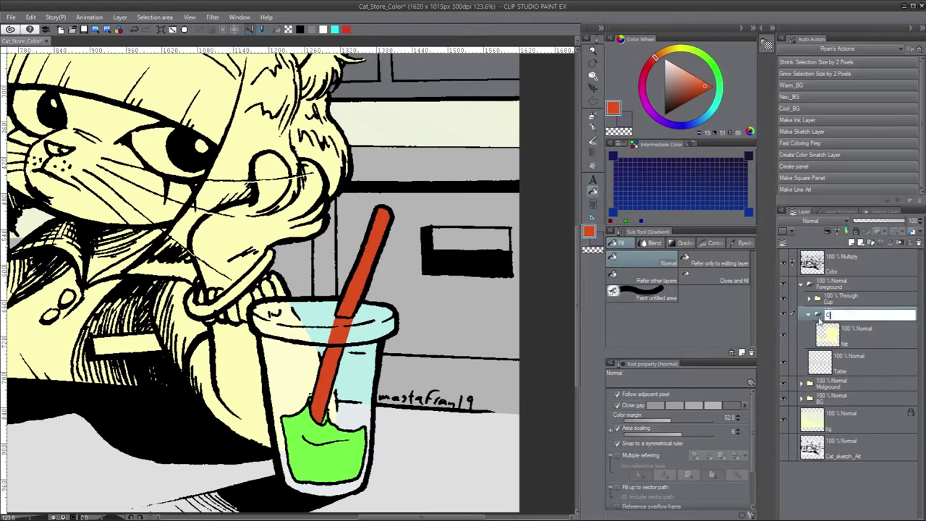
click(720, 263)
drag(217, 181, 443, 318)
click(686, 73)
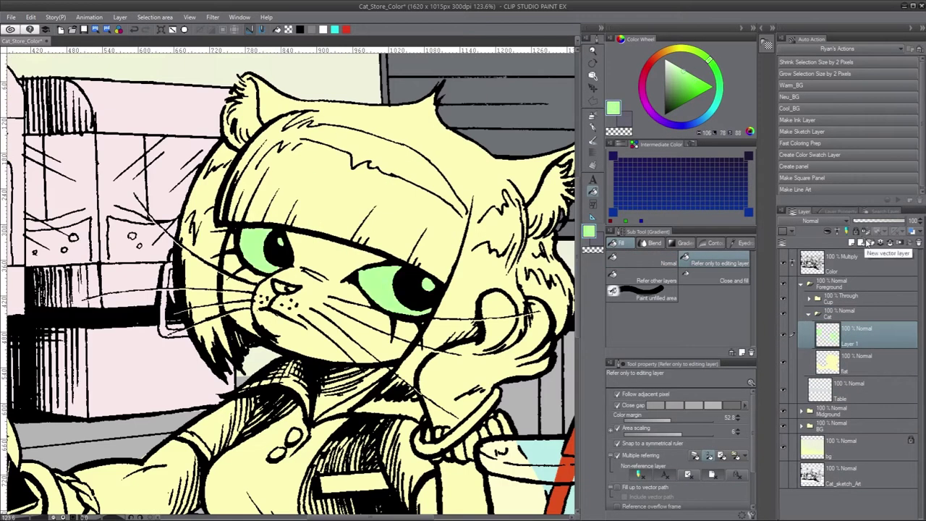
Step: Refill both of the cat's eyes with light turquoise and name their layer eyes
click(718, 92)
click(282, 239)
key(m)
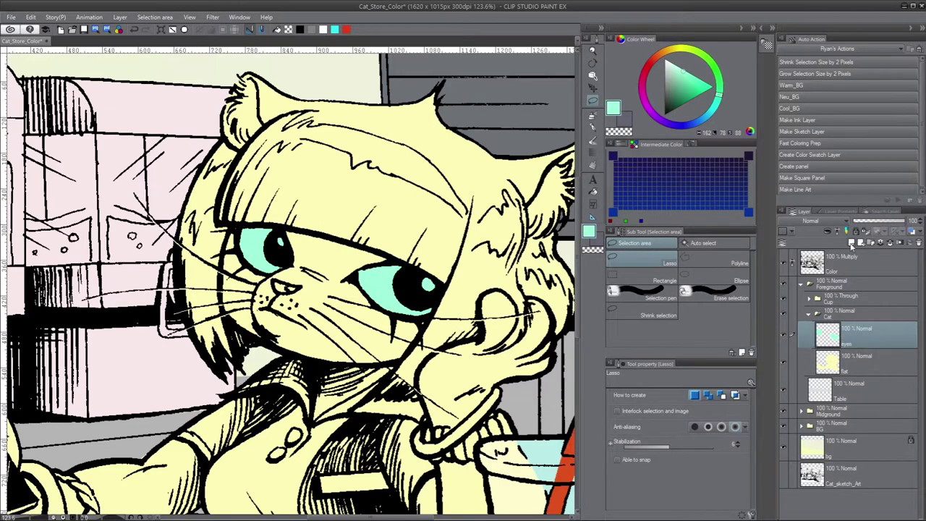
Step: Add a layer named Hair above eyes and fill the cat's hair with bright green
click(851, 242)
click(686, 74)
key(g)
click(326, 159)
click(538, 239)
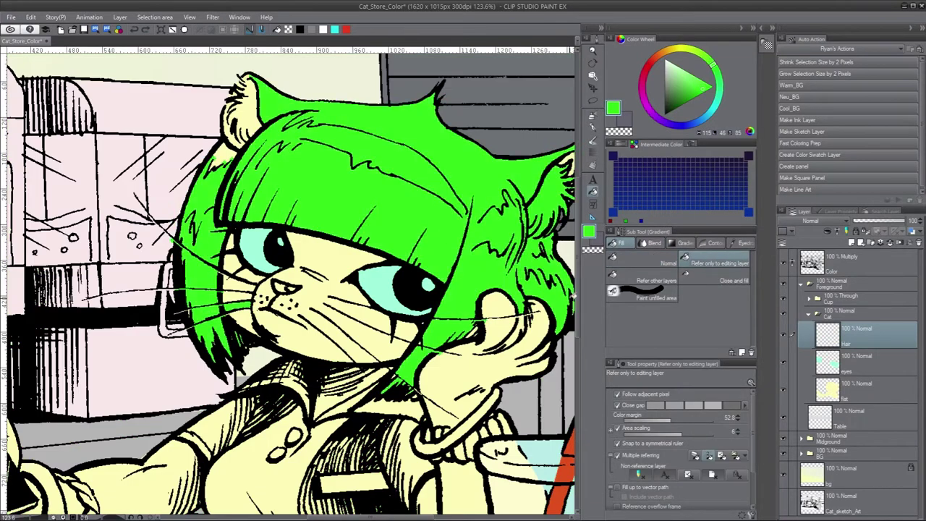
Step: Clean up the bright green hair fill along the ear, side strands and lower tip using lasso selections on the Hair layer
drag(499, 246, 379, 190)
drag(782, 362, 782, 389)
drag(289, 217, 333, 239)
key(m)
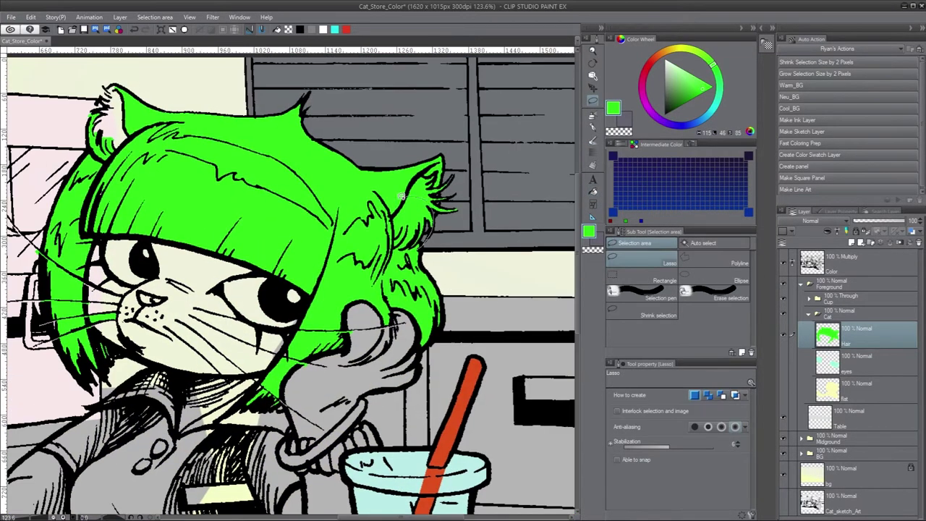
drag(463, 292, 532, 293)
drag(173, 233, 98, 343)
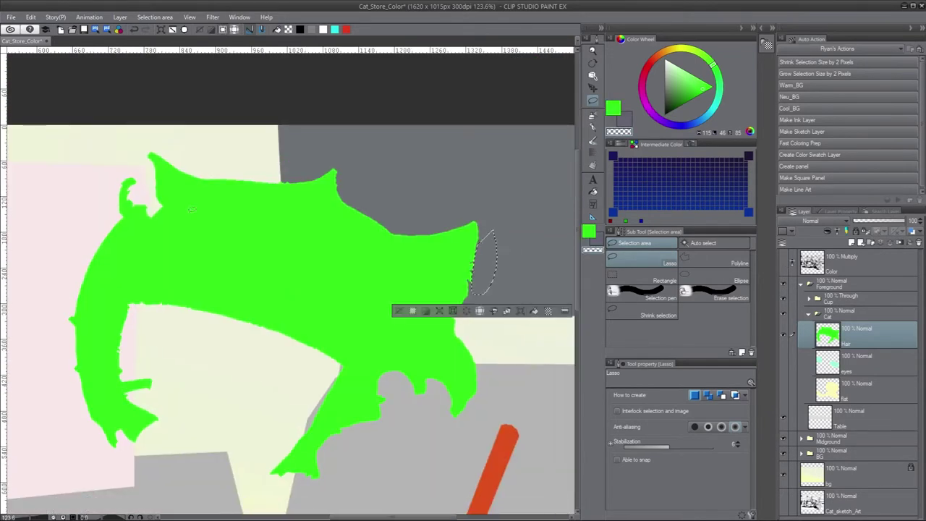
click(782, 390)
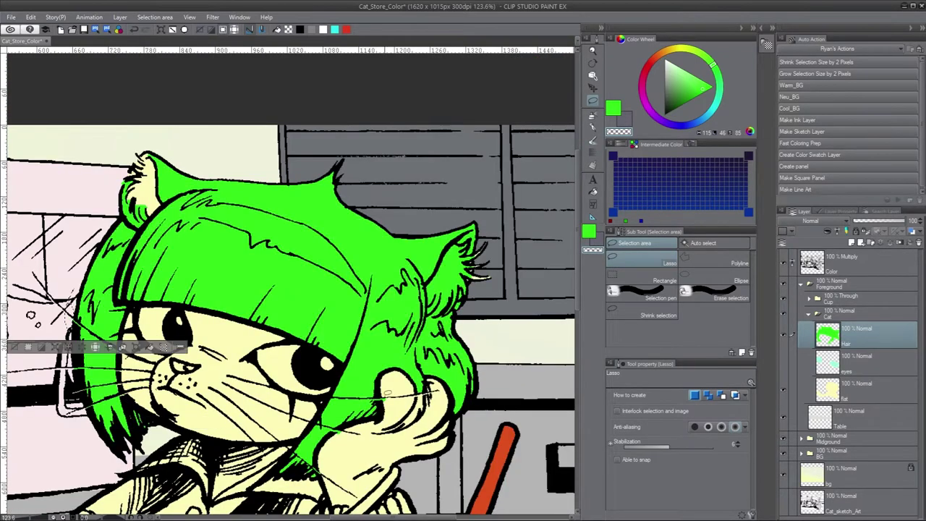
drag(98, 343, 120, 259)
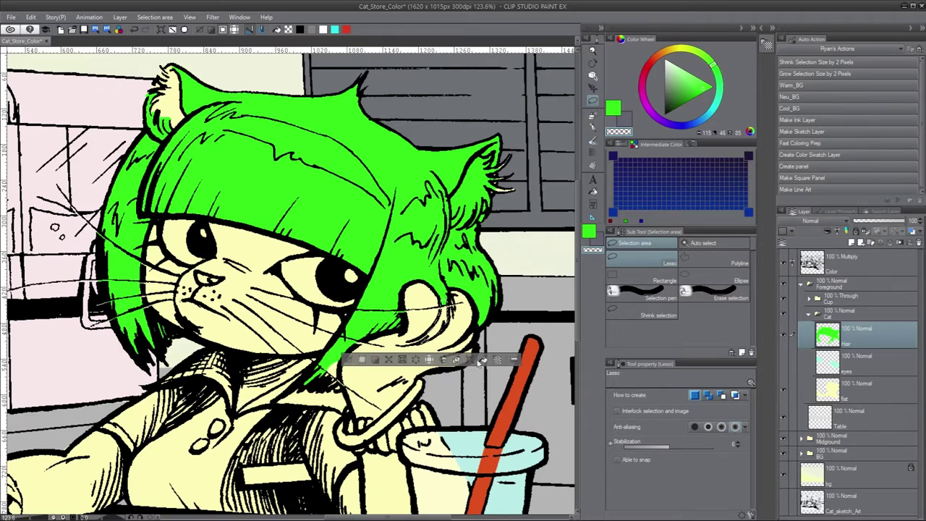
mouse_move(332, 383)
mouse_down()
mouse_move(340, 340)
mouse_move(333, 382)
mouse_up()
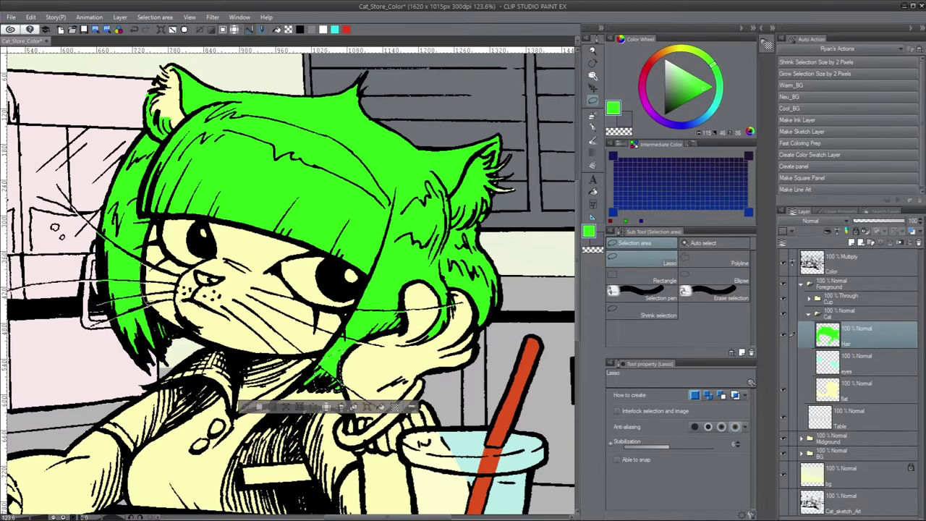
Step: Add a layer named ears above Hair and lasso the inner fur of the ear above the raised hand
key(ctrl+shift+n)
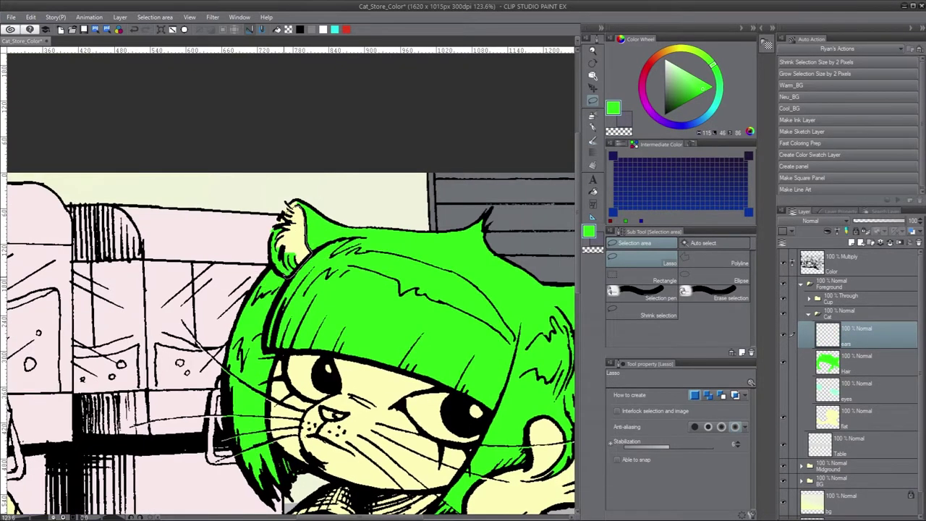
key(alt+[)
drag(463, 347, 295, 284)
drag(405, 304, 408, 302)
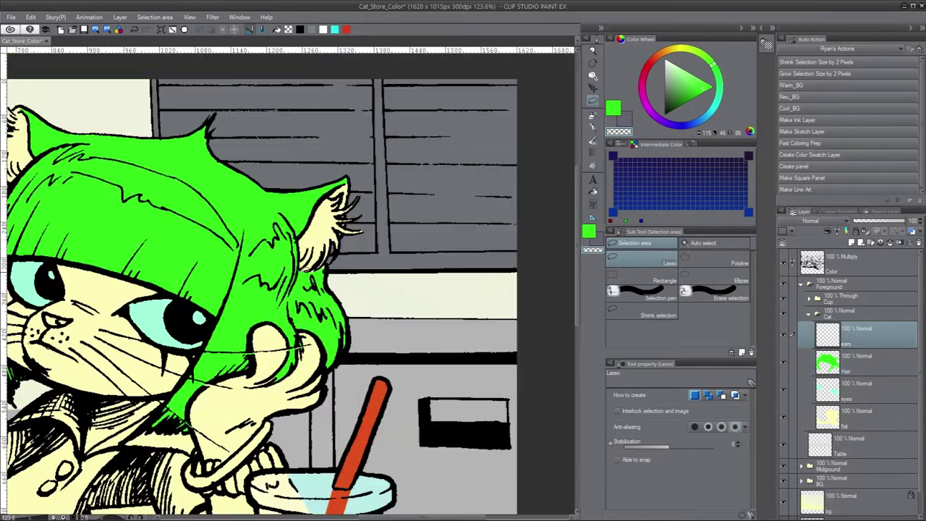
drag(318, 260, 302, 287)
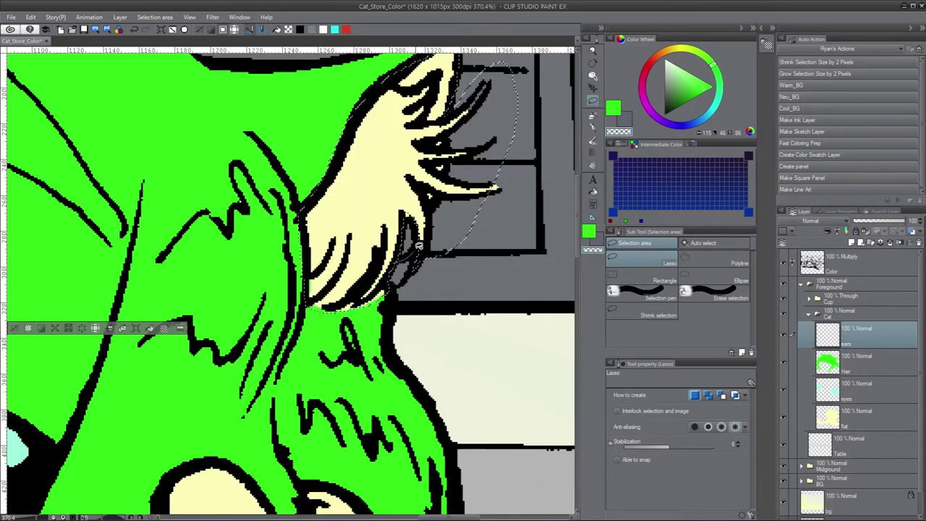
drag(444, 107, 300, 266)
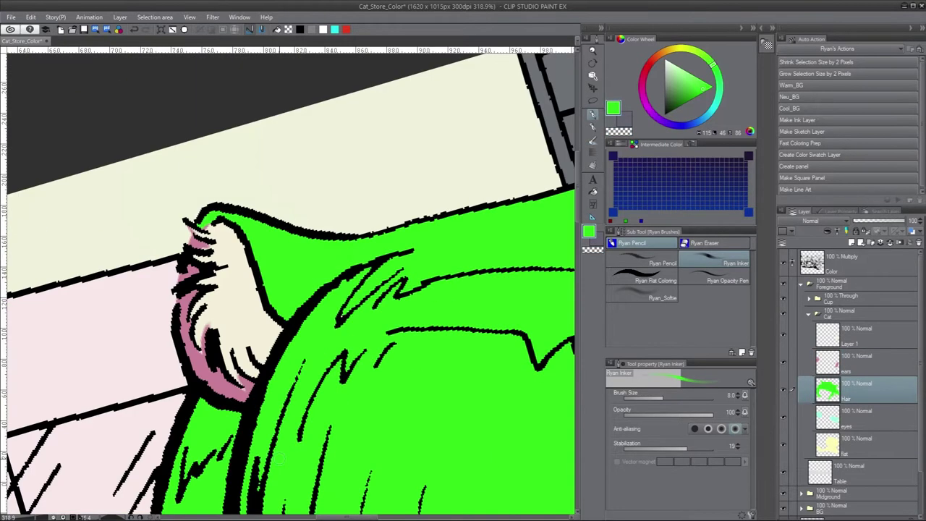
Step: Add a hair highlight layer between Hair and ears and fill the fringe band and side strands with pale yellow
click(869, 370)
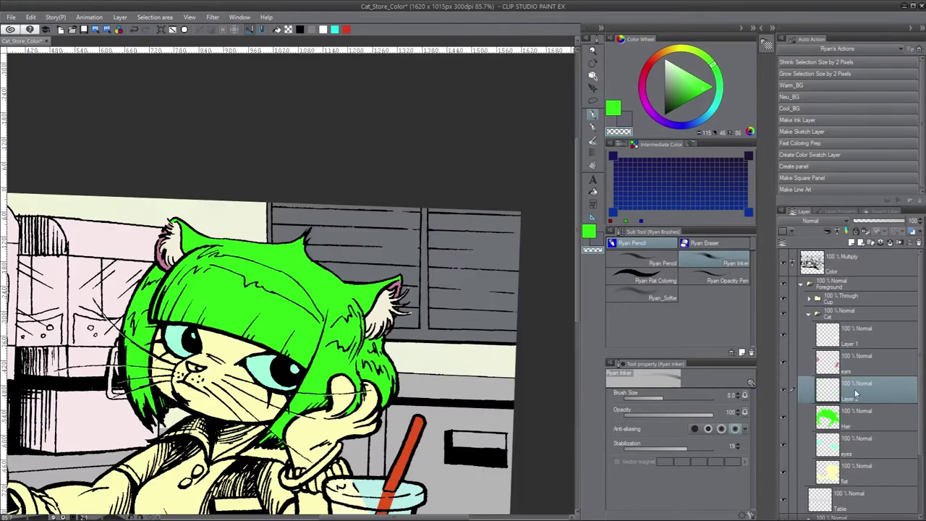
key(g)
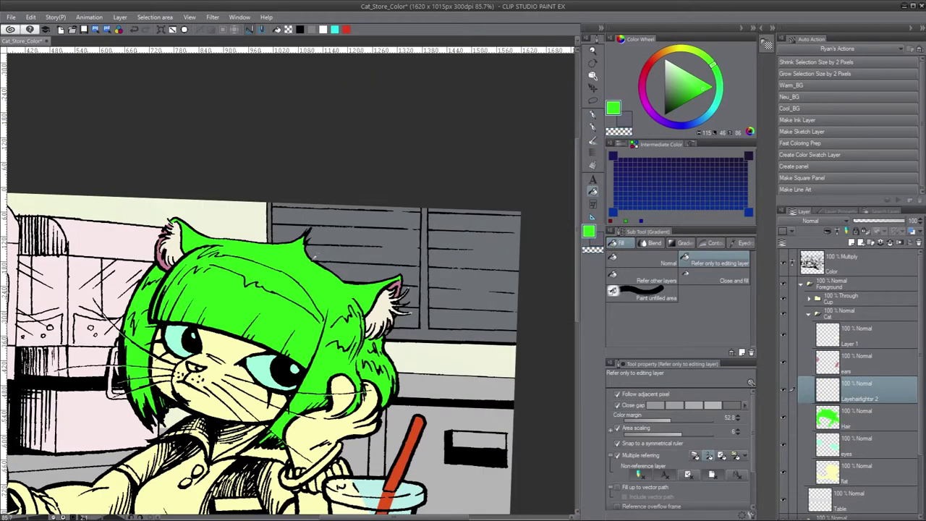
alt+click(217, 383)
drag(290, 326, 452, 308)
scroll(339, 289, up, 3)
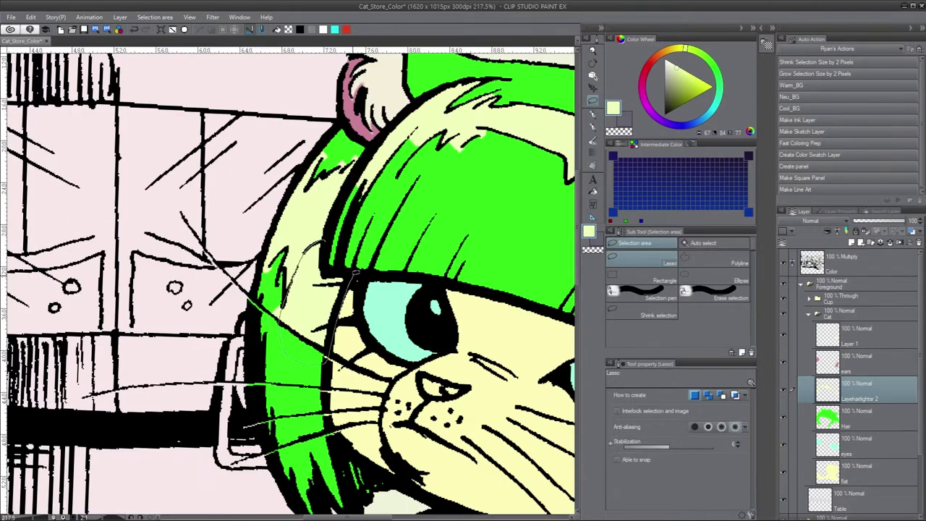
scroll(339, 289, up, 2)
key(m)
drag(361, 289, 97, 296)
drag(429, 285, 241, 125)
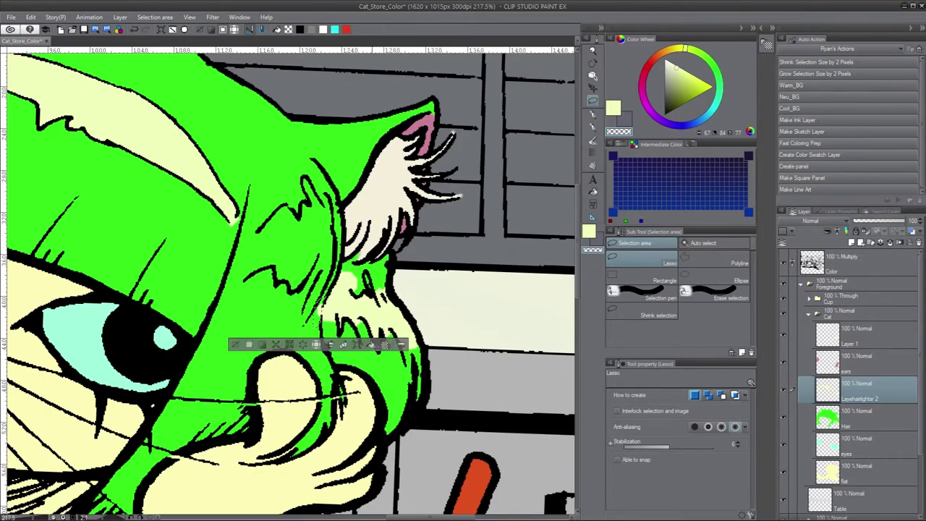
Step: Paint pale yellow highlight strands in the side hair and fringe with the Ryan Inker and Ryan Opacity Pen brushes
key(p)
click(700, 261)
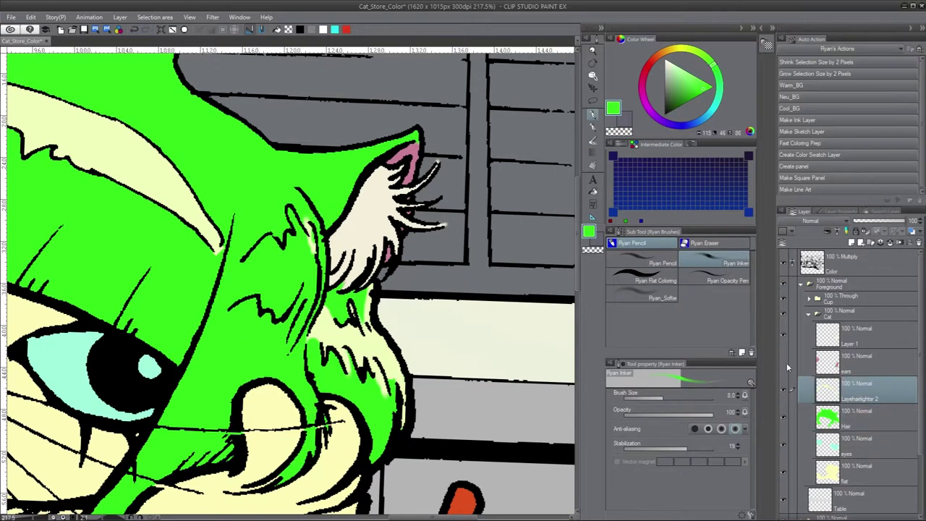
click(745, 394)
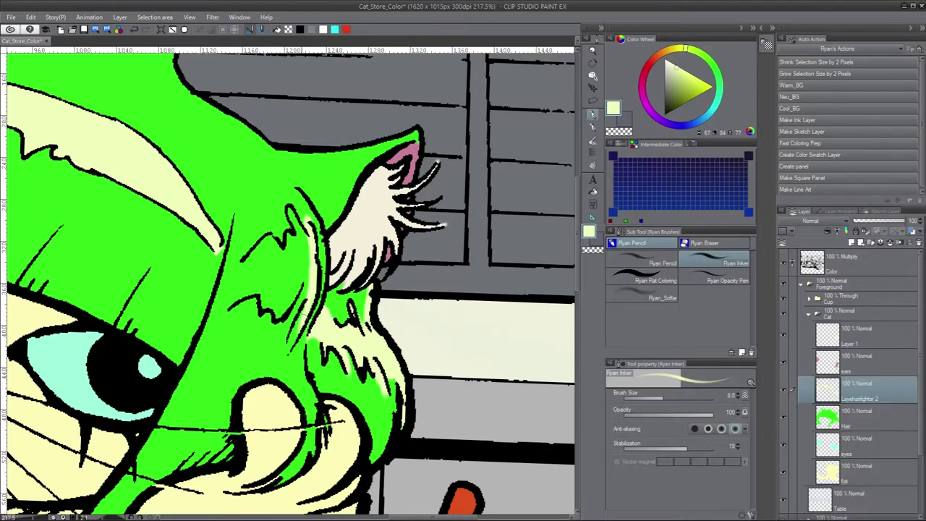
click(716, 279)
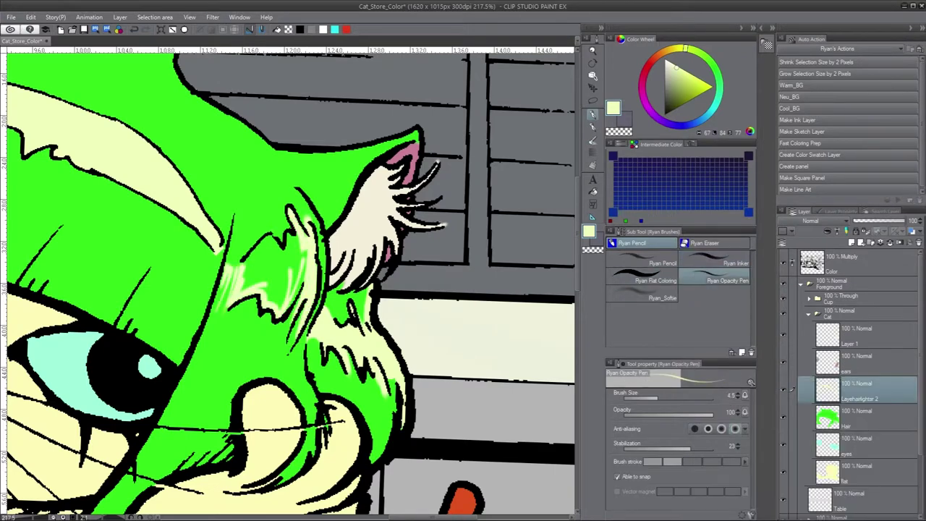
scroll(735, 448, up, 2)
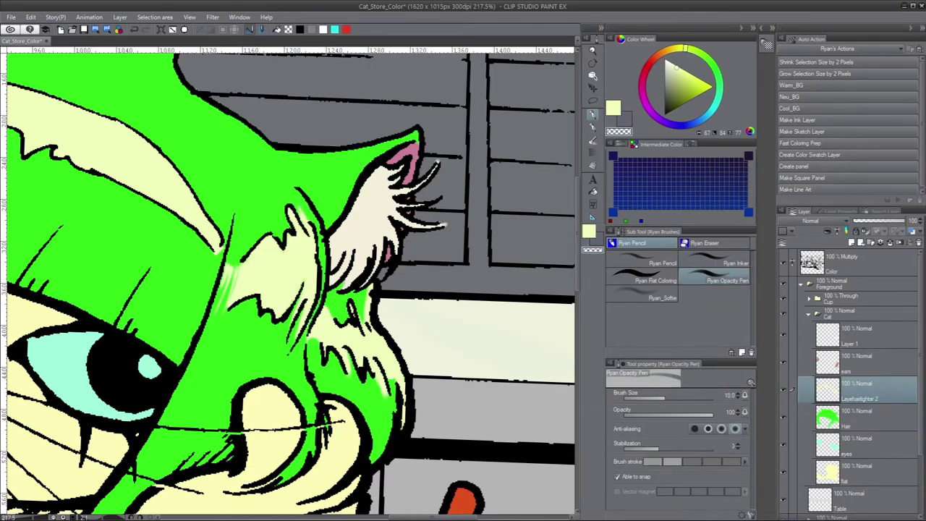
scroll(289, 282, down, 3)
scroll(239, 325, up, 3)
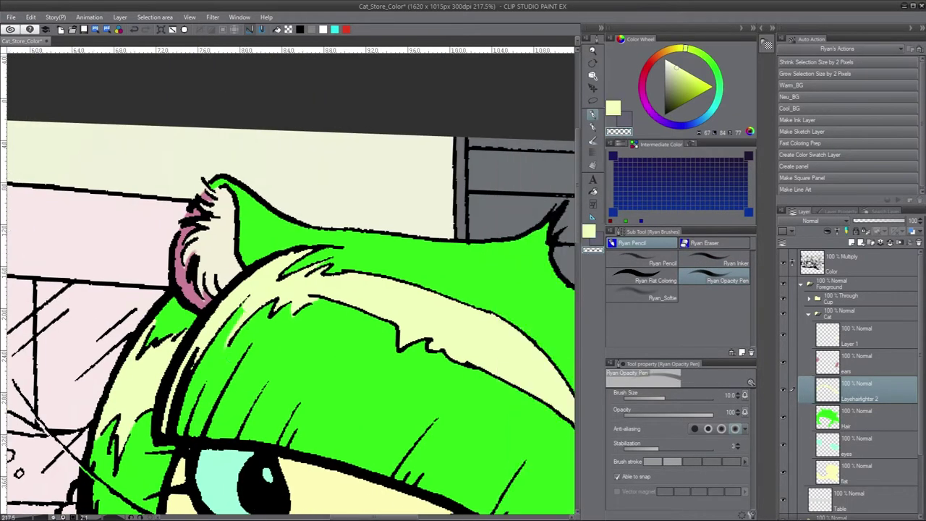
scroll(292, 307, down, 2)
scroll(257, 321, down, 3)
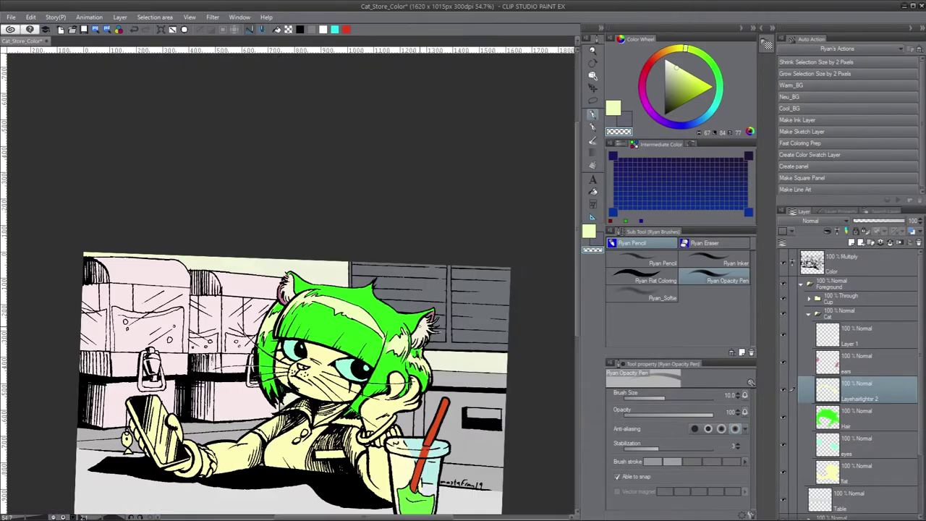
Step: Colour the cat's nose pink on the ears layer with Ryan Flat Coloring and group the body layers in a body colors folder
scroll(290, 340, up, 3)
click(651, 279)
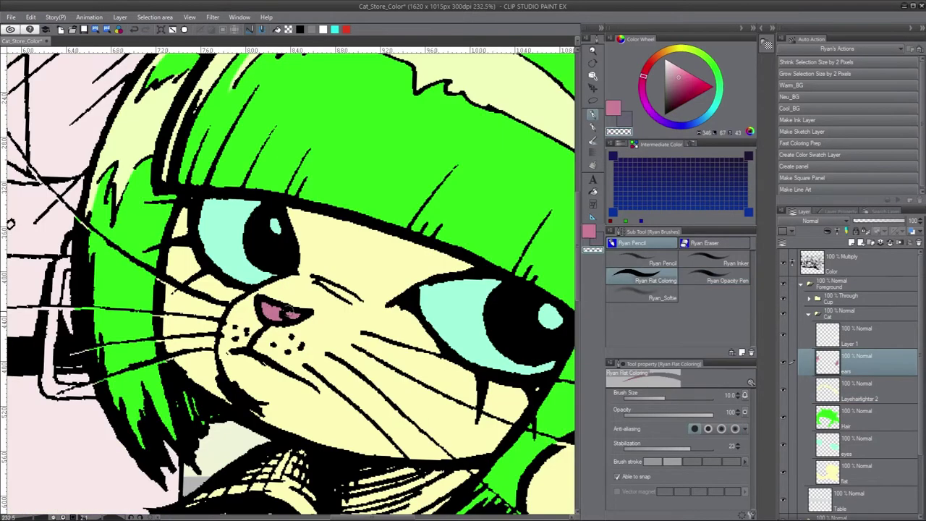
scroll(289, 326, down, 2)
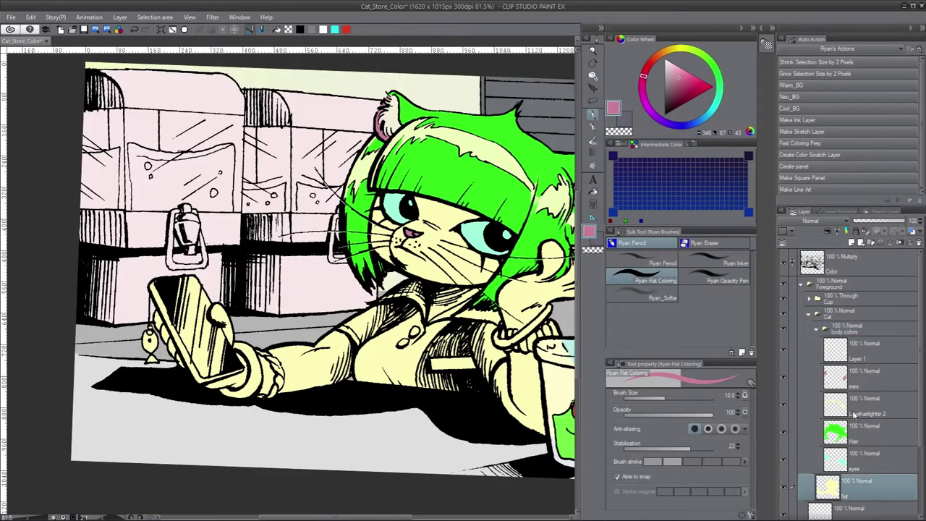
Step: Add a Clothes layer above the body colors folder, lasso the cat's shirt and fill it with bright yellow
click(812, 329)
key(ctrl+shift+n)
key(m)
scroll(107, 349, up, 4)
mouse_move(107, 350)
mouse_down()
mouse_move(393, 248)
mouse_move(236, 256)
mouse_move(190, 428)
mouse_move(448, 312)
mouse_up()
scroll(449, 313, down, 3)
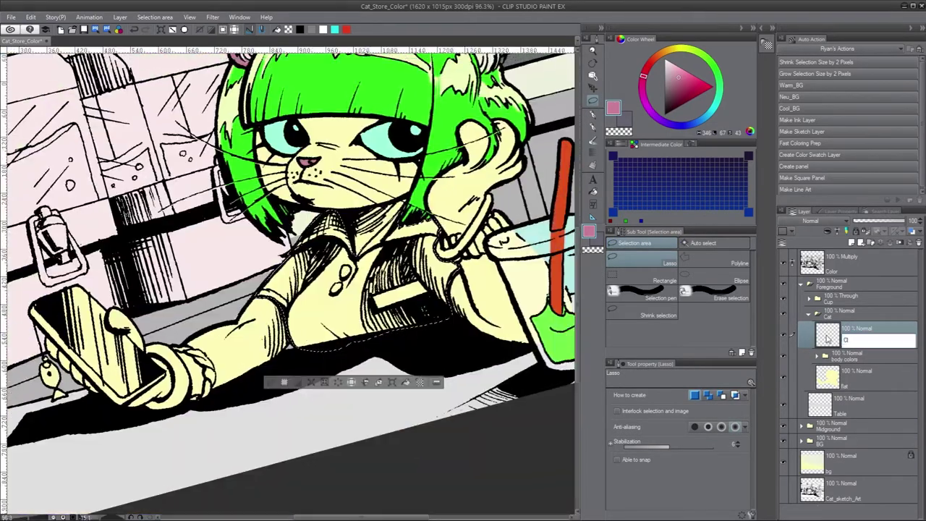
click(405, 382)
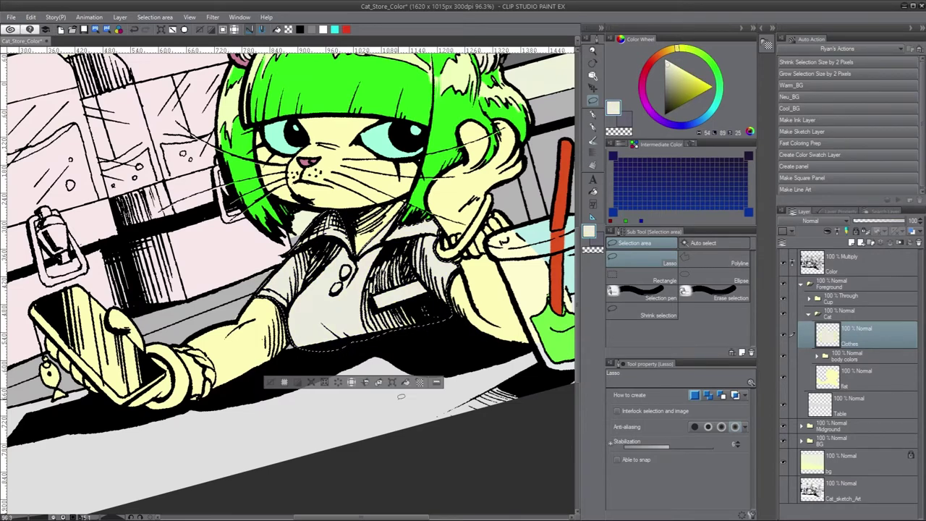
click(406, 382)
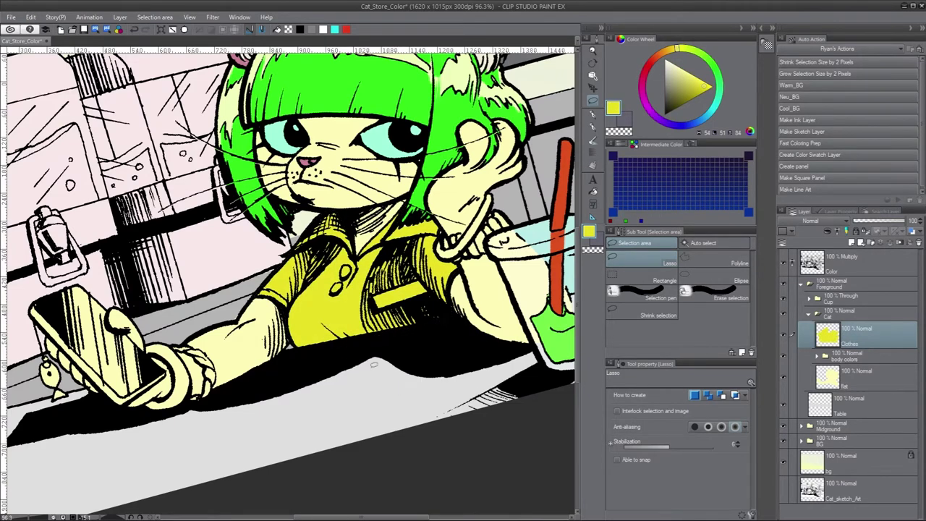
Step: Add a vest layer above Clothes, lasso both hatched vest areas and fill them with orange-red
scroll(398, 384, up, 3)
key(ctrl+shift+n)
drag(304, 362, 405, 383)
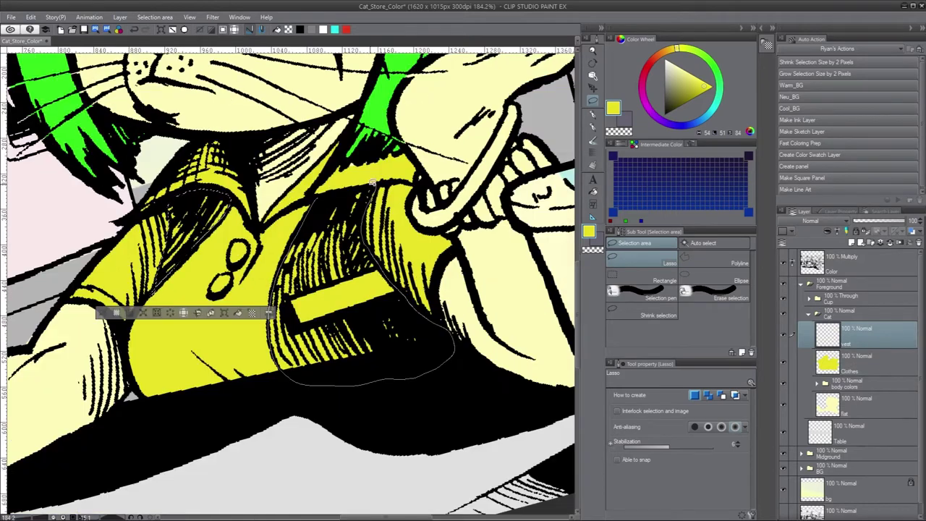
click(174, 327)
key(ctrl+d)
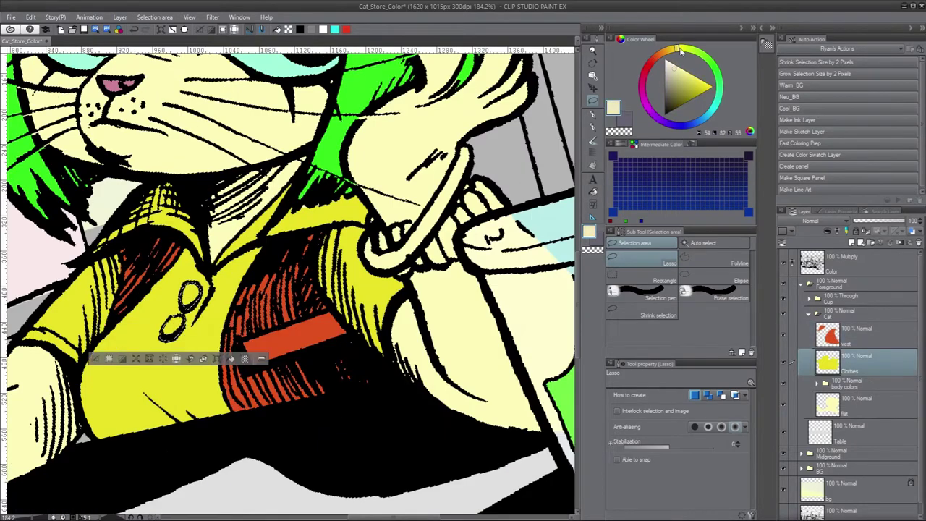
Step: Add a buttons layer above Clothes and fill the two shirt buttons with pale turquoise
key(ctrl+shift+n)
click(190, 293)
click(173, 325)
drag(184, 304, 278, 362)
Step: Group the vest, buttons and Clothes layers in a folder named clothes
key(ctrl+0)
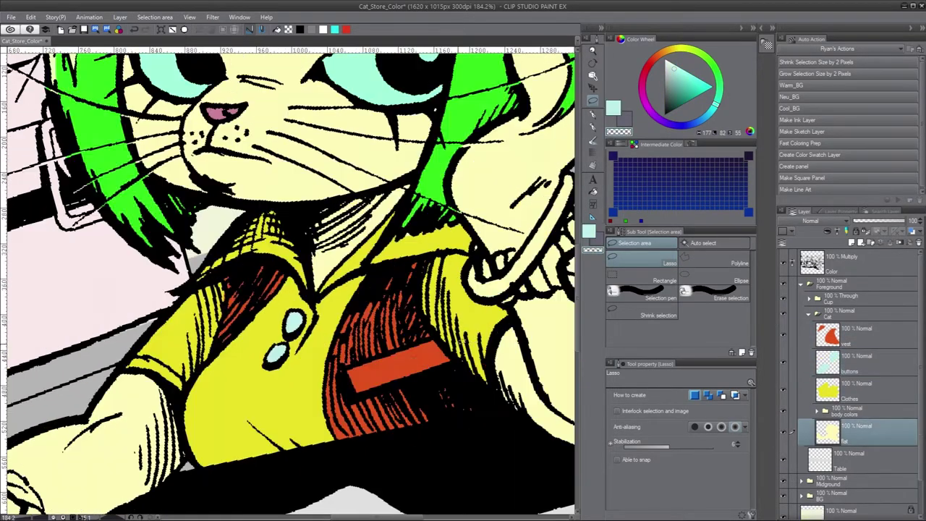
click(856, 335)
key(ctrl+g)
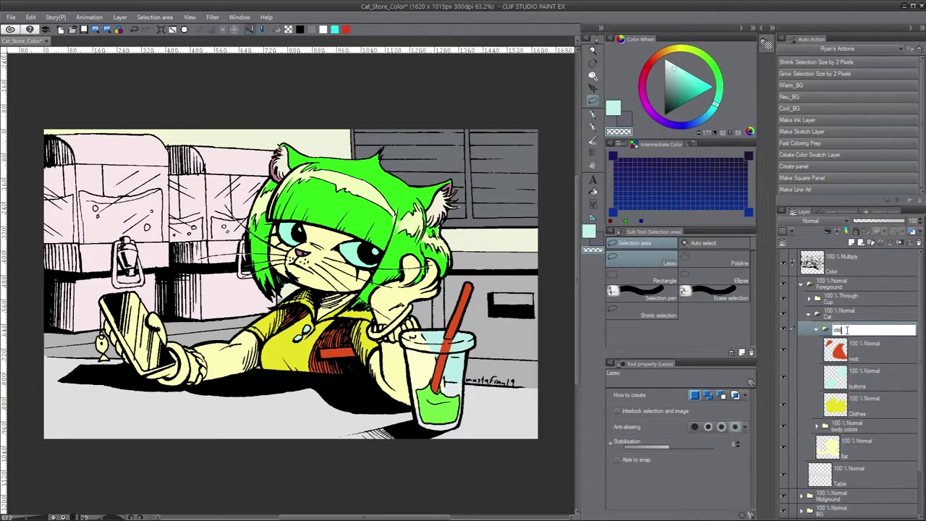
Step: On a new layer named left arm, lasso the ruffled cuff on the raised wrist and fill it with purple
key(ctrl+shift+n)
drag(372, 324, 371, 325)
drag(371, 326, 290, 306)
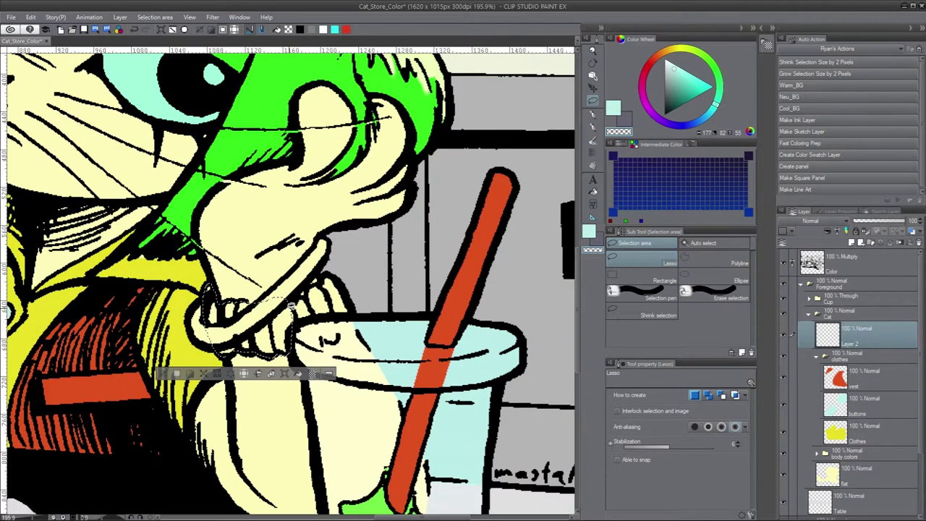
key(alt+Delete)
key(ctrl+d)
double_click(832, 343)
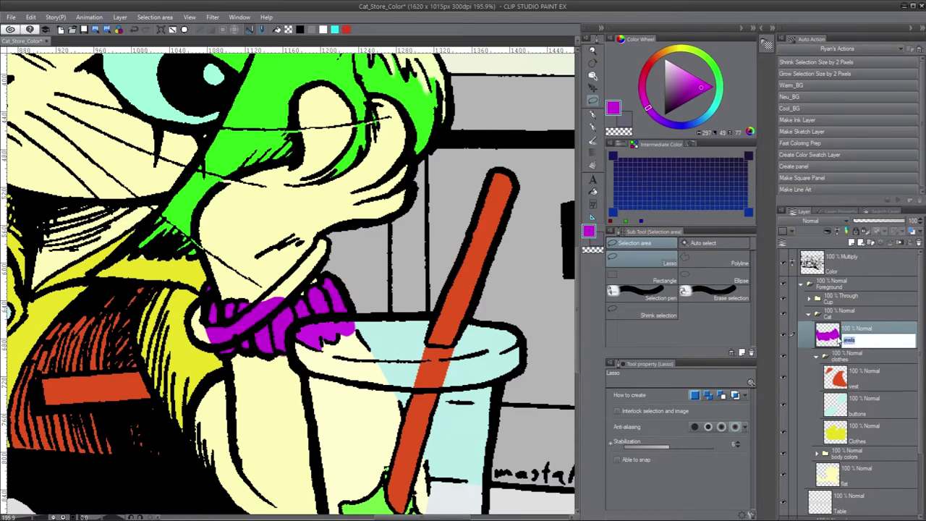
text(left arm)
key(Return)
Step: Fill the thin bracelet on the raised wrist with sky blue on a new layer named left band
key(ctrl+shift+n)
key(g)
click(231, 311)
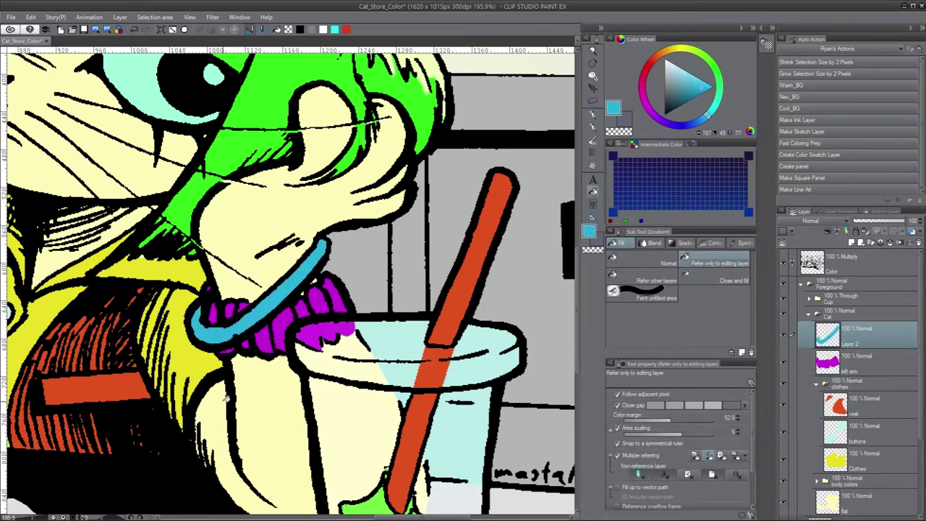
double_click(857, 343)
text(left band)
key(Return)
Step: Add a layer above left band and fill the thick bracelet on the phone-holding arm with light pink
click(641, 88)
key(ctrl+shift+n)
click(160, 418)
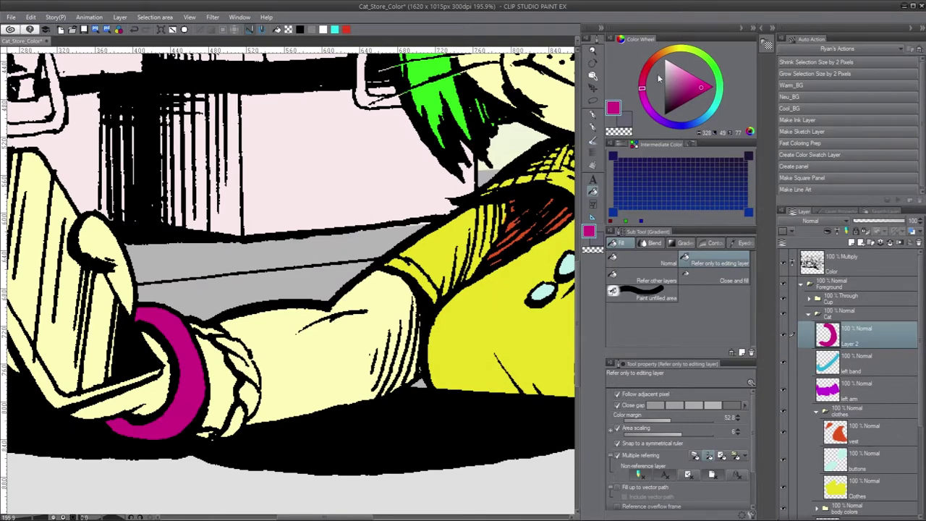
click(658, 77)
click(127, 406)
Step: On a new layer, colour the braided bracelet beside the pink band in alternating dark green and light green
click(680, 103)
key(ctrl+shift+n)
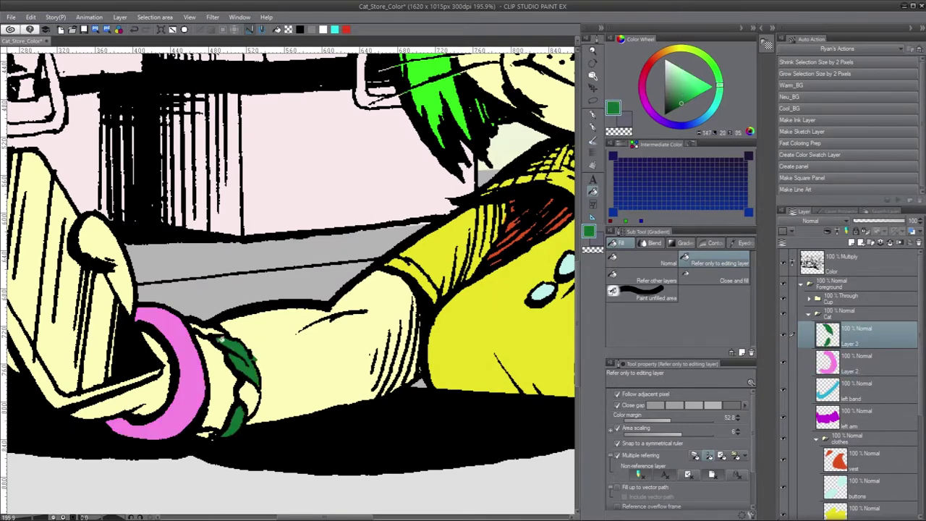
click(592, 114)
click(716, 278)
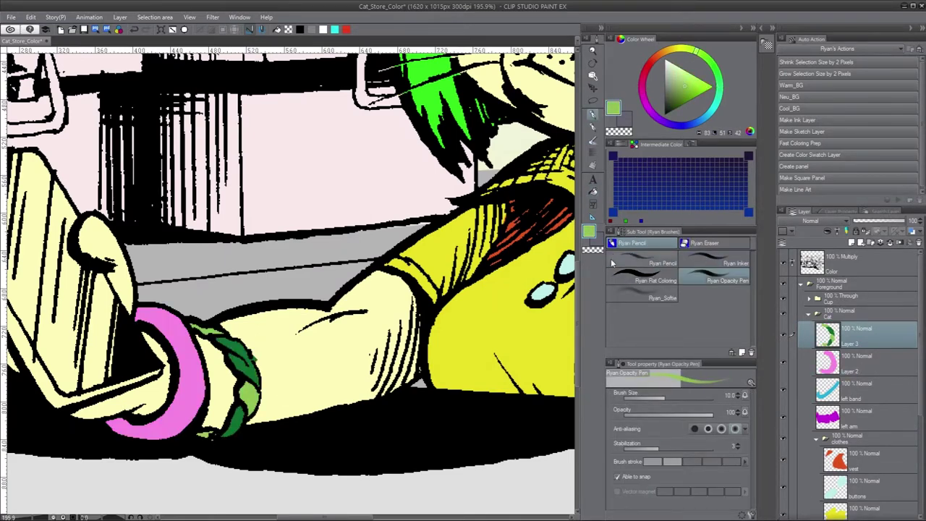
drag(217, 289, 383, 253)
Step: Group the bracelet layers in a folder named Jewelry and rename the pink bracelet's layer right band
click(10, 16)
key(Escape)
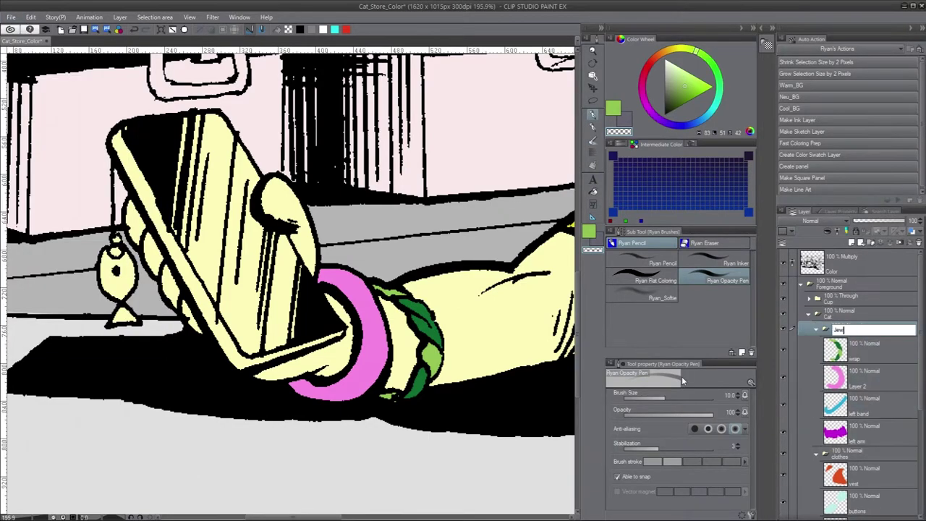
double_click(860, 382)
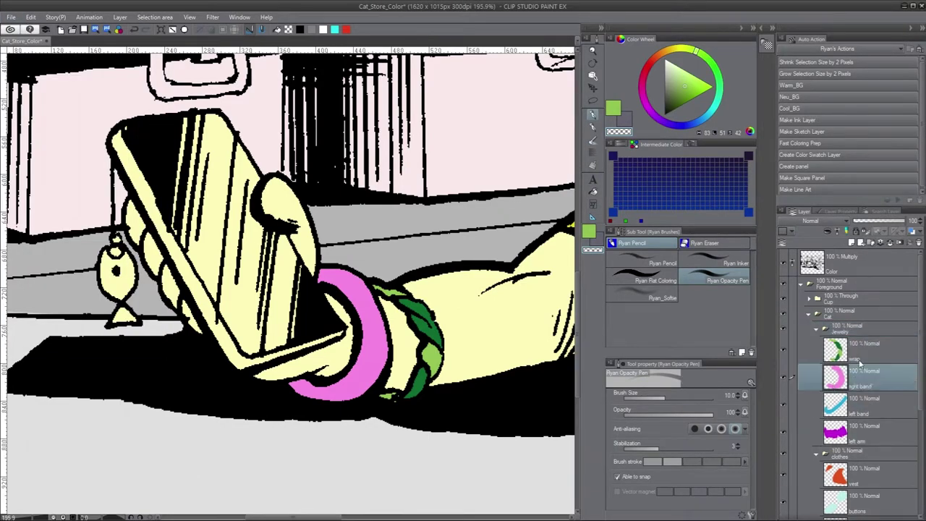
click(843, 327)
click(815, 327)
key(ctrl+0)
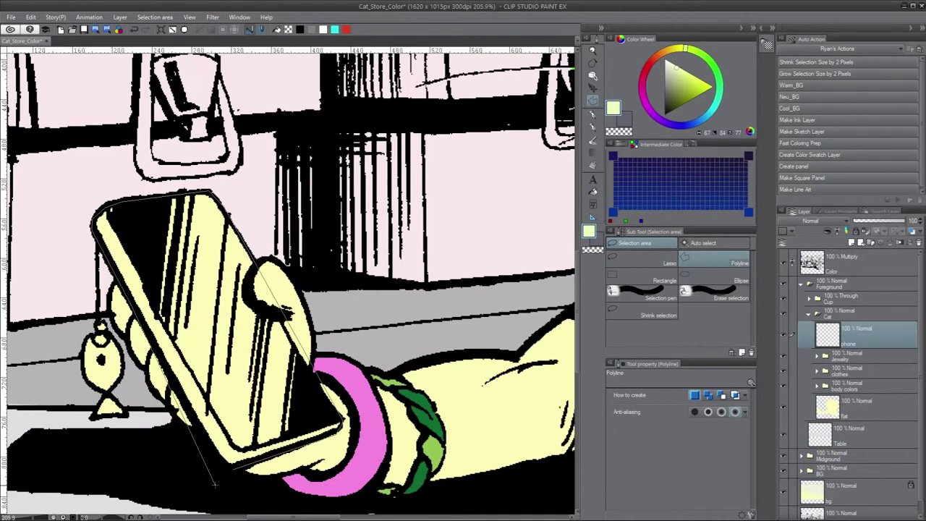
Step: On a layer named phone, outline the phone with a polyline selection, fill it pale pink and clear the fill over the thumb
double_click(215, 483)
click(642, 94)
key(alt+Delete)
key(ctrl+d)
click(286, 316)
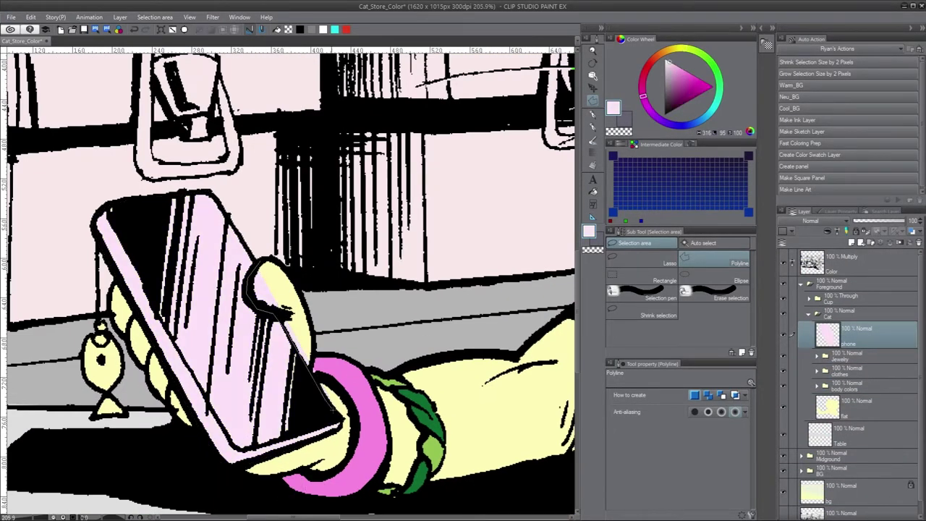
Step: Recolour the phone's screen dark grey on its own layer using hue -129, saturation -24 and luminosity -57
click(851, 242)
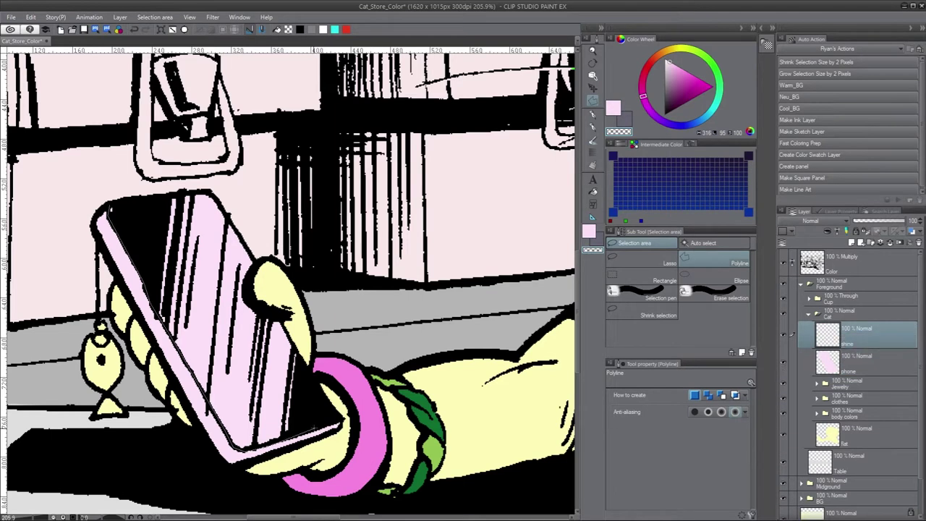
drag(567, 221, 548, 221)
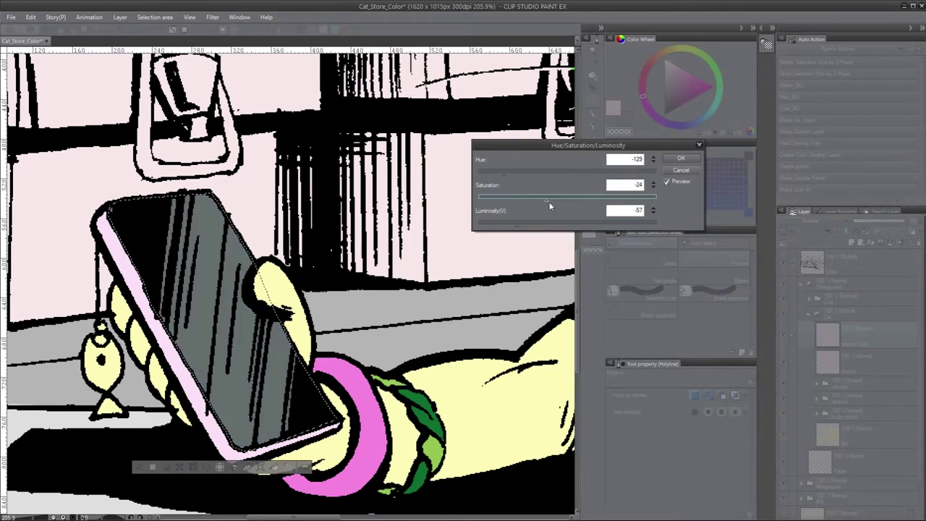
click(680, 158)
Step: Colour the fish-shaped phone charm golden yellow with a red bead on a new layer above the phone layers
key(p)
click(100, 338)
click(648, 280)
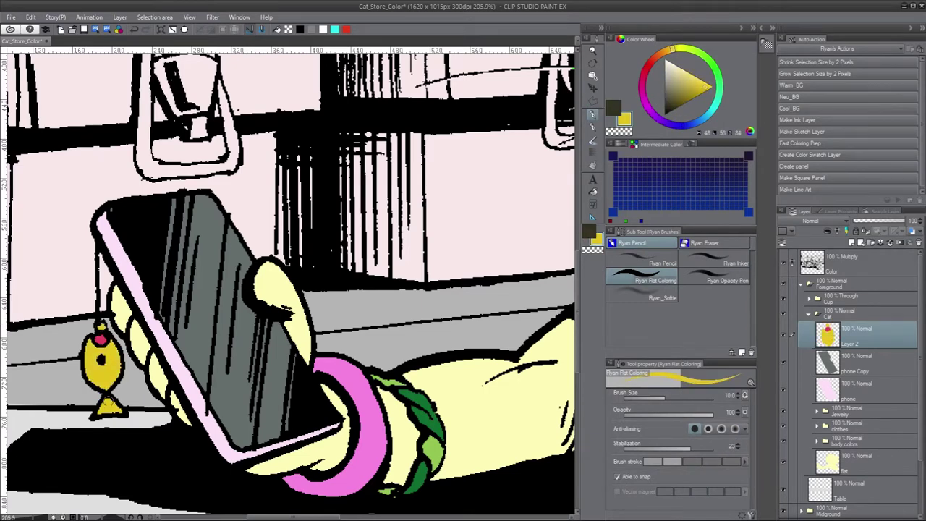
click(855, 457)
key(g)
click(716, 263)
drag(303, 234, 457, 285)
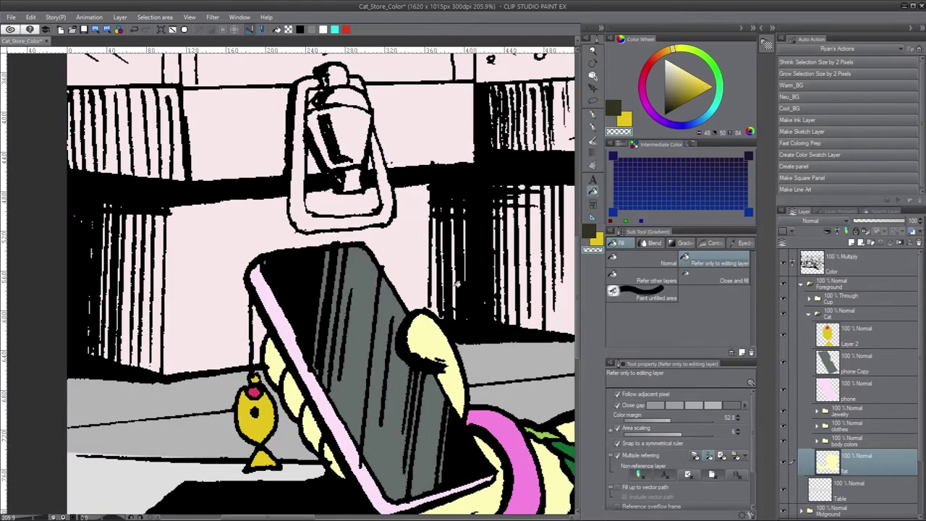
Step: Colour both juice machines' windows pale cyan on separate layers and group the front machine's layers in a folder named Juice_Machine_A
key(m)
scroll(375, 386, down, 5)
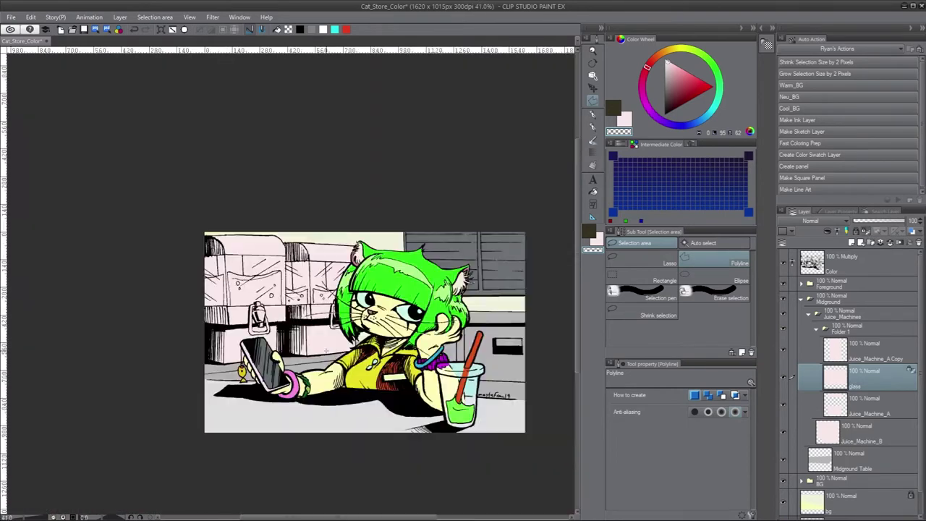
double_click(832, 421)
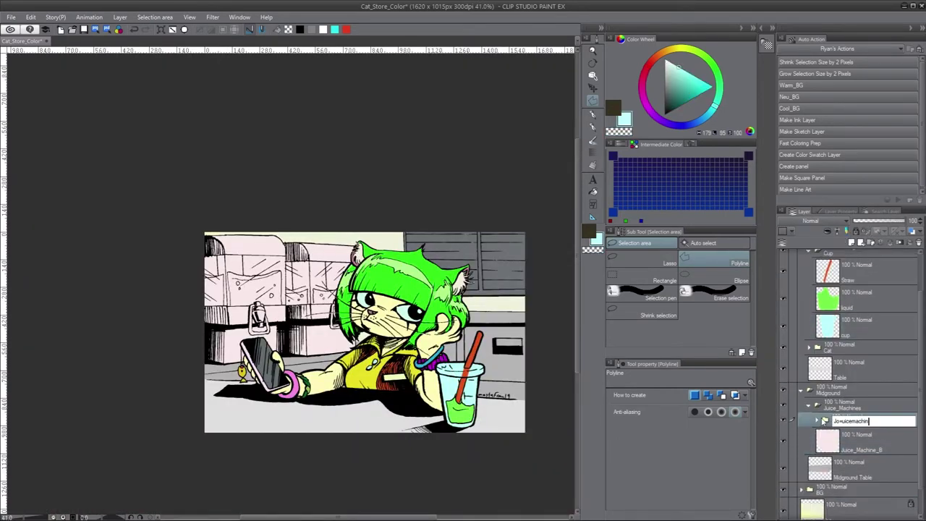
click(816, 419)
double_click(891, 500)
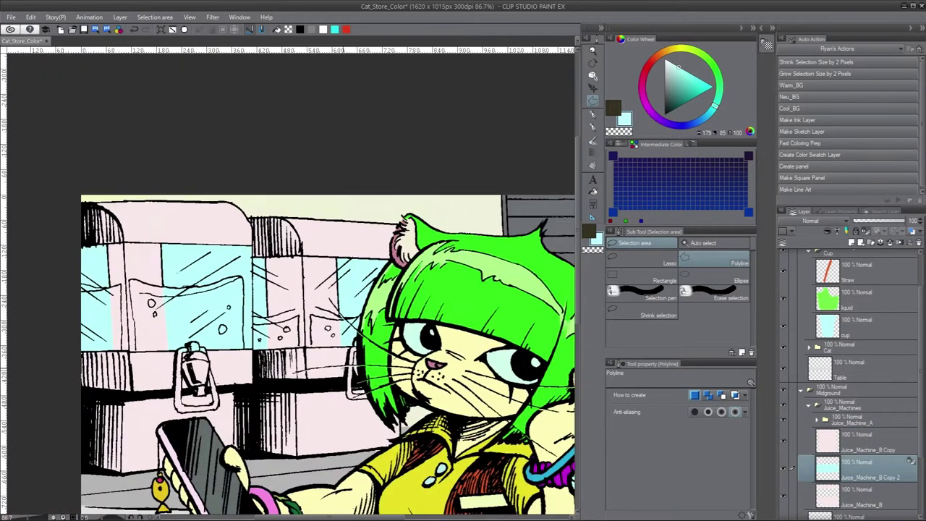
Step: Mute the rear juice machine's colours with Hue/Saturation/Luminosity and group its layers in a folder named Juice_machine_b
key(ctrl+u)
drag(549, 197, 563, 197)
key(Return)
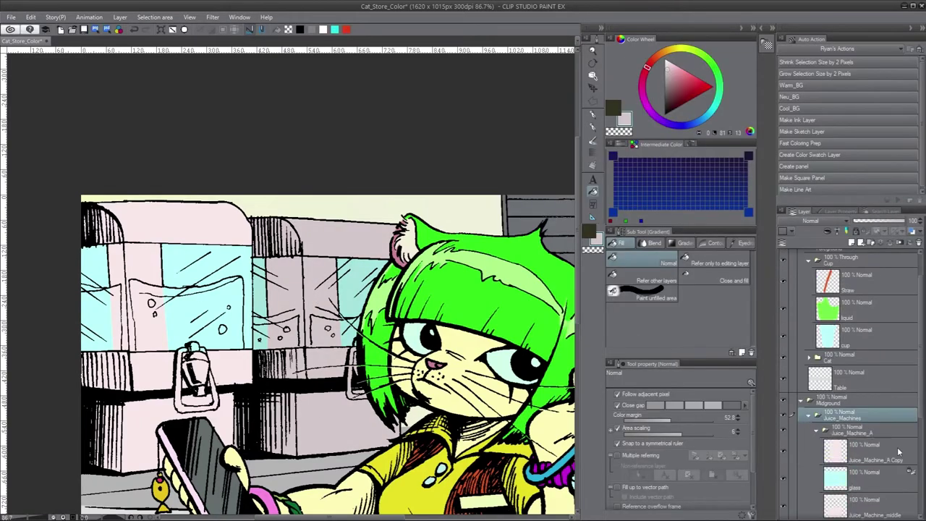
click(817, 360)
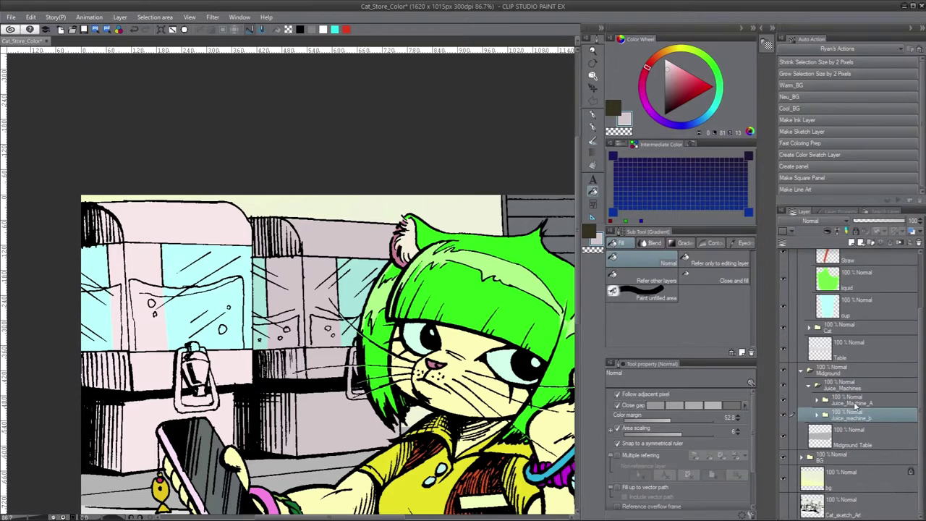
Step: Set the Midground and juice machine folders to Through and the front machine's glass layer to Soft light at 91% opacity
click(826, 396)
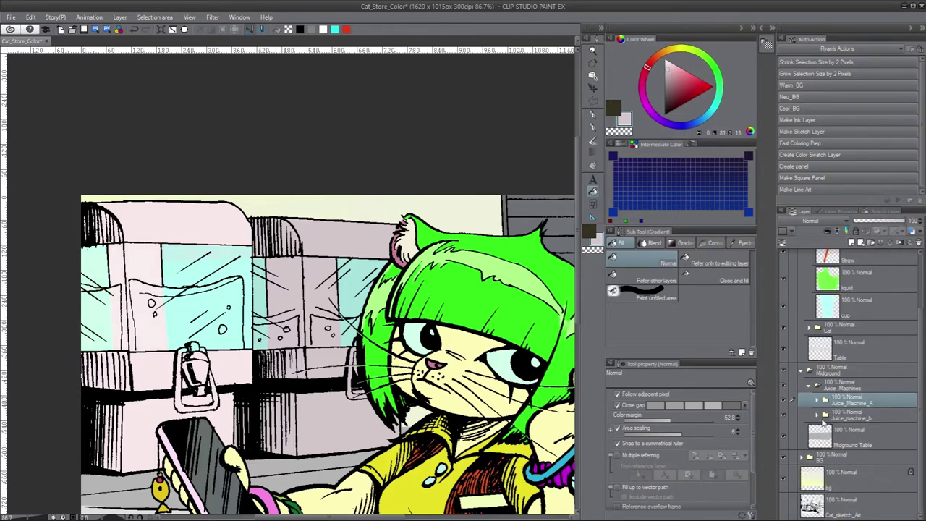
click(816, 399)
click(866, 418)
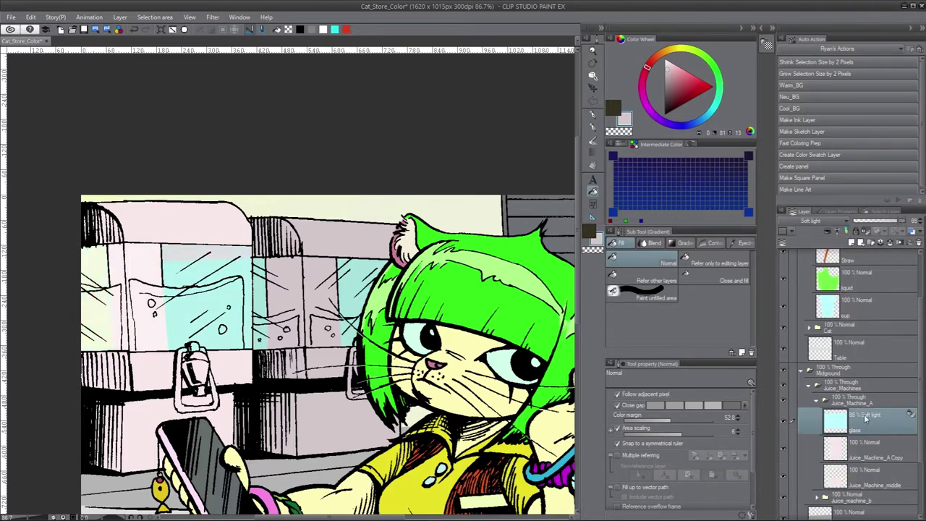
key(alt+bracketleft)
key(alt+bracketleft)
key(alt+bracketleft)
key(alt+bracketleft)
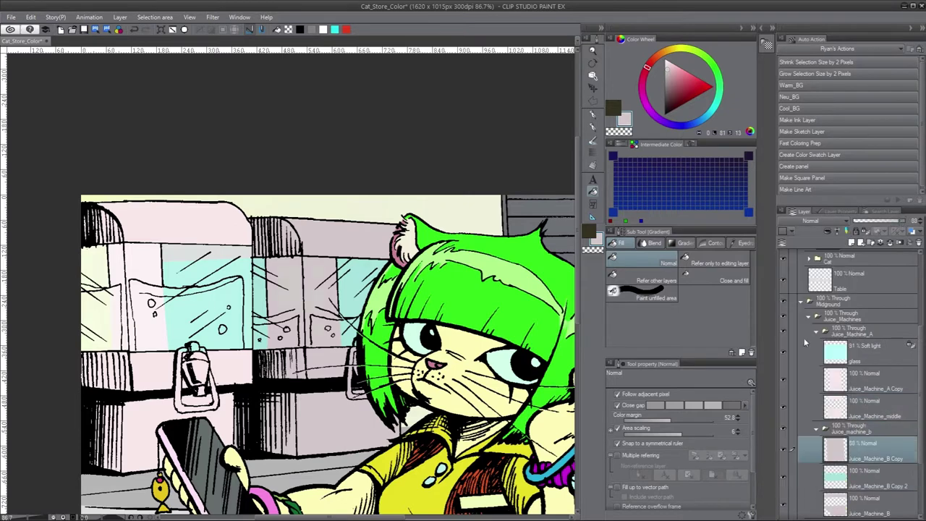
Step: Lower the glass layer to 75% opacity and set Juice_Machine_B Copy, placed below Copy 2, to Soft light at 65%
key(alt+bracketright)
key(alt+bracketright)
key(alt+bracketright)
key(alt+bracketright)
key(alt+bracketleft)
key(alt+bracketleft)
key(alt+bracketleft)
key(alt+bracketleft)
key(alt+bracketleft)
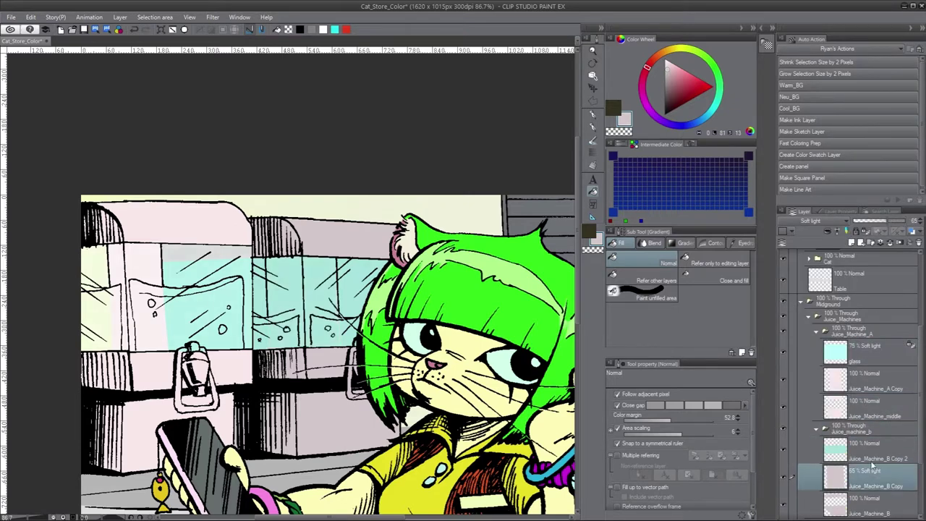
Step: Set Juice_Machine_B Copy 2 to Soft light and trim the rear machine's colour overlapping the front machine's window
key(ctrl+bracketright)
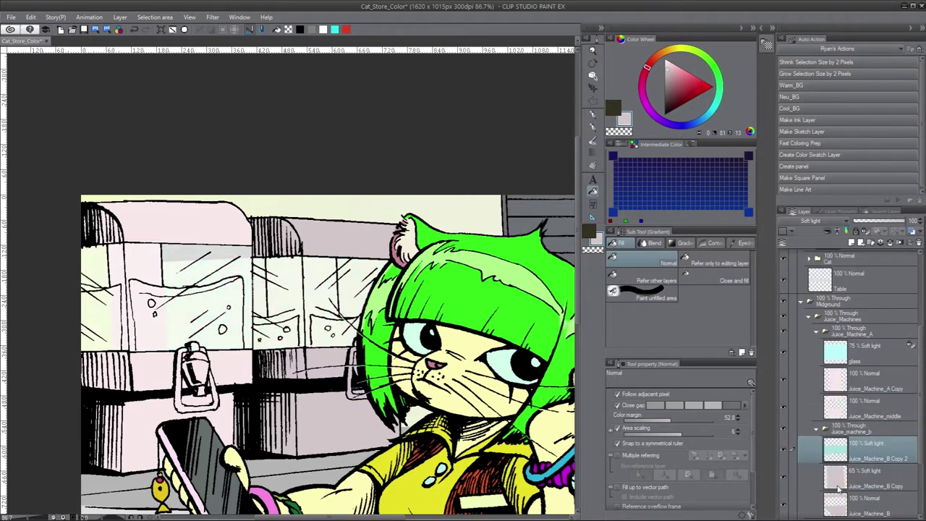
ctrl+click(837, 480)
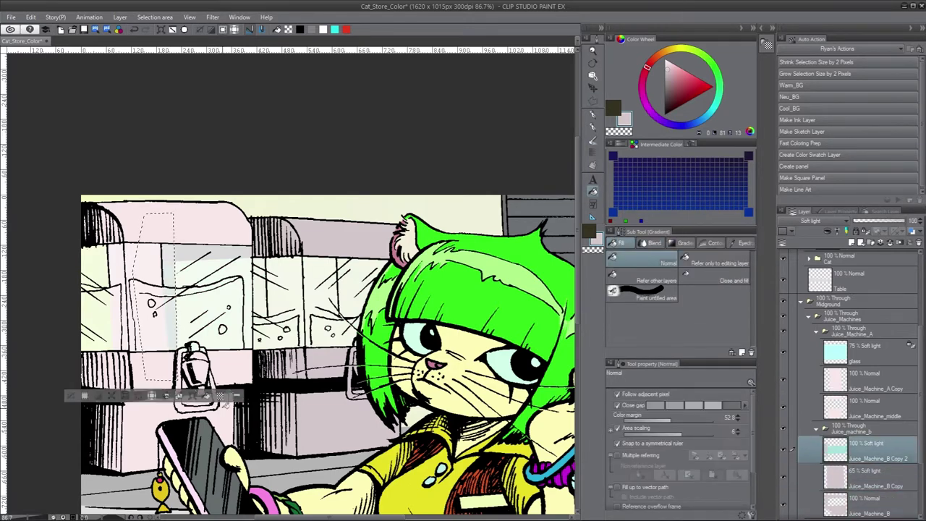
key(ctrl+d)
key(alt+bracketright)
key(alt+bracketright)
key(alt+bracketleft)
key(alt+bracketleft)
key(alt+bracketleft)
key(alt+bracketleft)
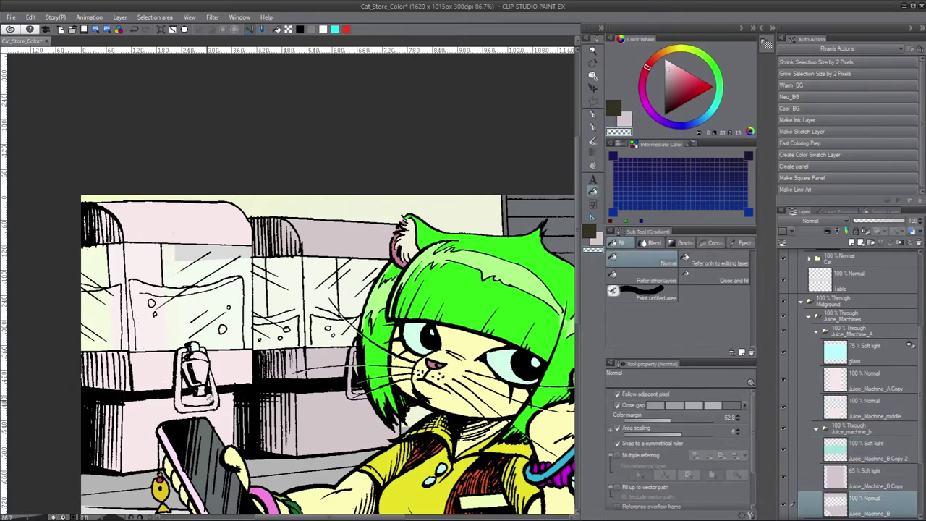
scroll(327, 354, up, 5)
key(ctrl+0)
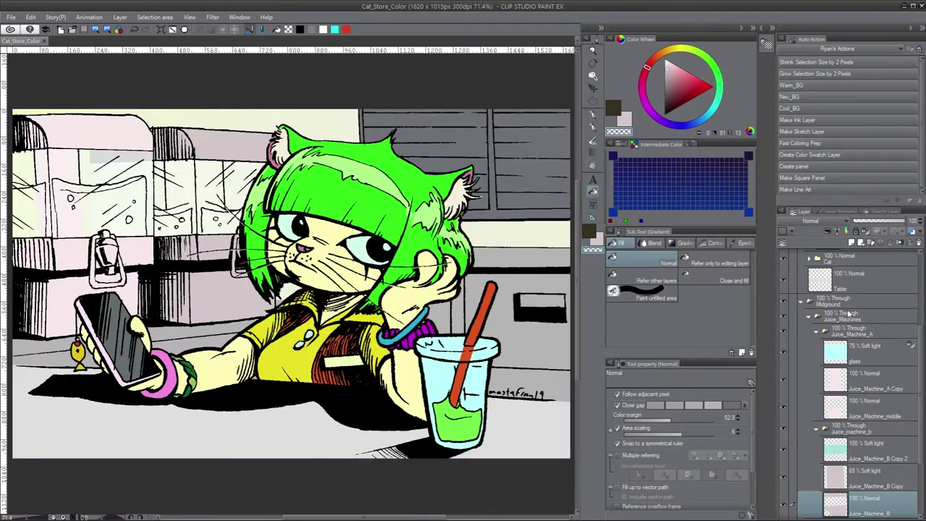
Step: Add a layer named liquid in the Juice_Machine_A folder and fill the front machine's juice with yellow-green
click(860, 405)
key(ctrl+shift+n)
click(719, 260)
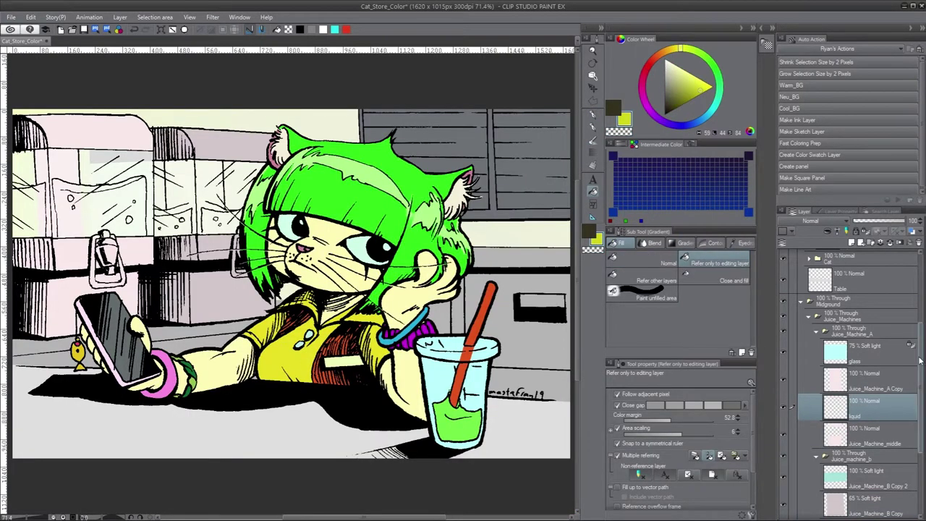
scroll(919, 359, down, 2)
key(m)
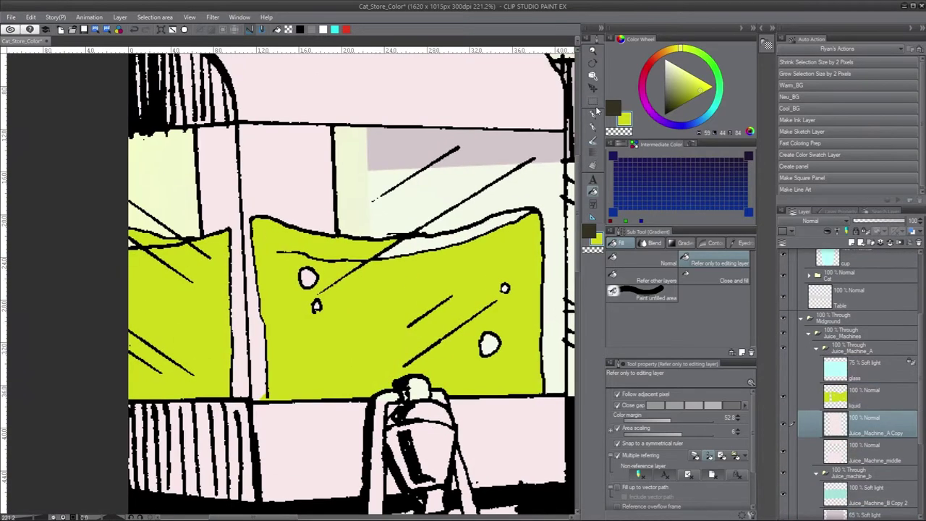
Step: Lasso the narrow strip between the front machine's juice sections and change the liquid to a brighter yellow
key(m)
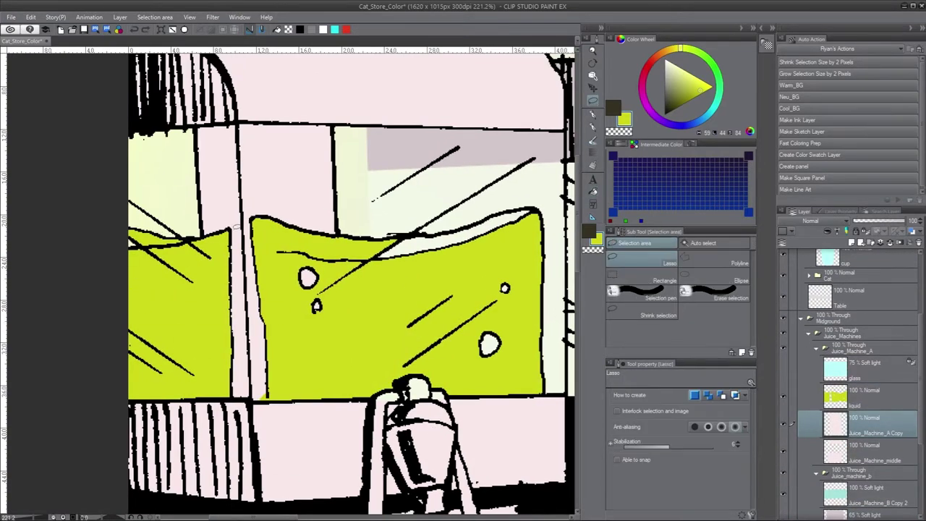
drag(239, 220, 267, 399)
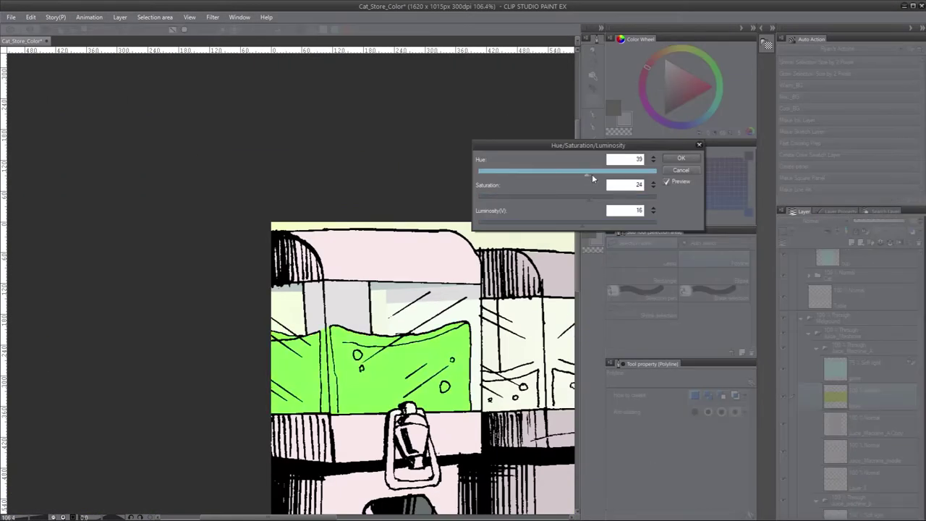
drag(577, 225, 587, 225)
click(679, 170)
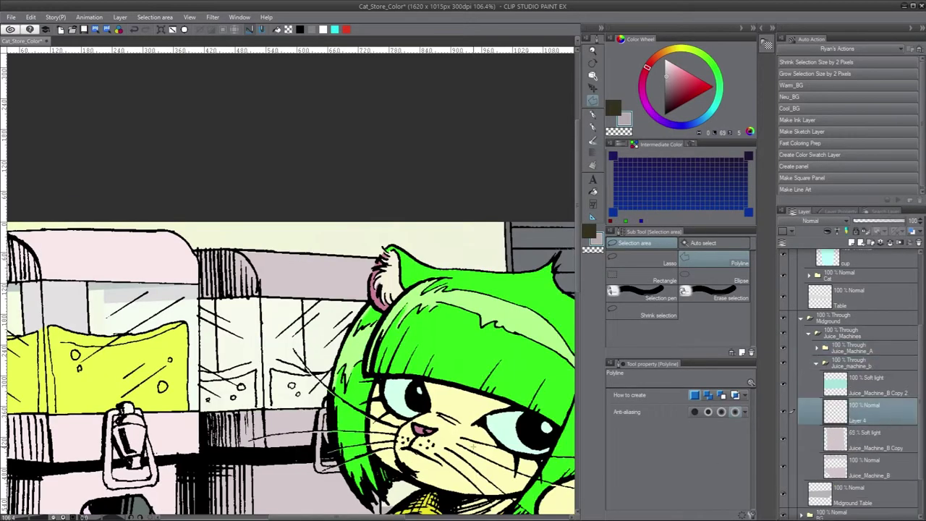
Step: On a new layer in Juice_machine_b, outline the rear machine's juice with a polyline selection and fill it dark red
scroll(289, 289, up, 5)
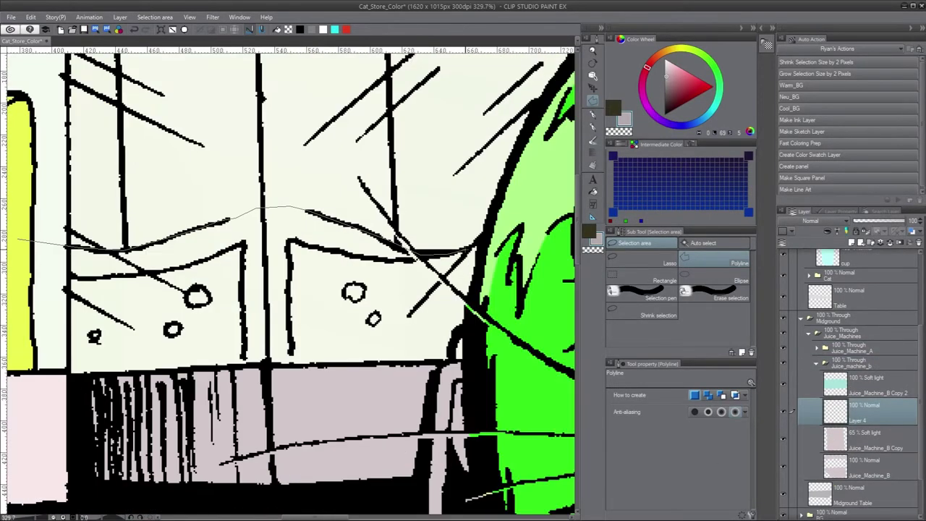
click(128, 262)
key(alt+BackSpace)
key(ctrl+d)
scroll(289, 289, down, 5)
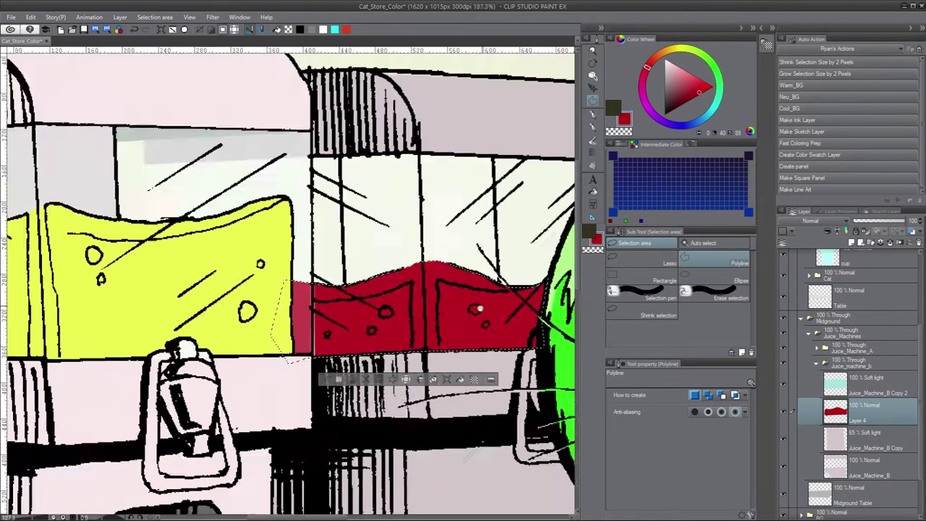
Step: Shift the rear machine's juice to dark magenta with Hue/Saturation/Luminosity, using saturation -10 and luminosity -10
key(ctrl+u)
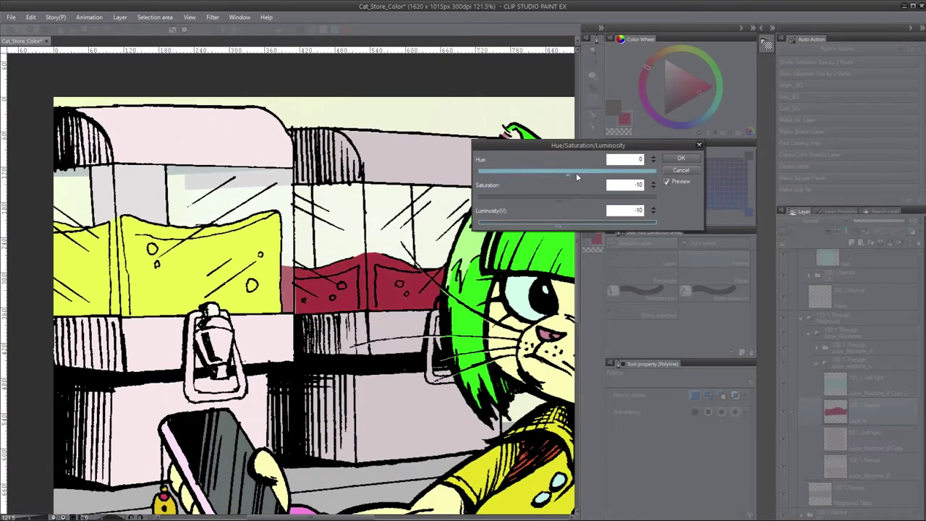
drag(576, 223, 556, 224)
key(Return)
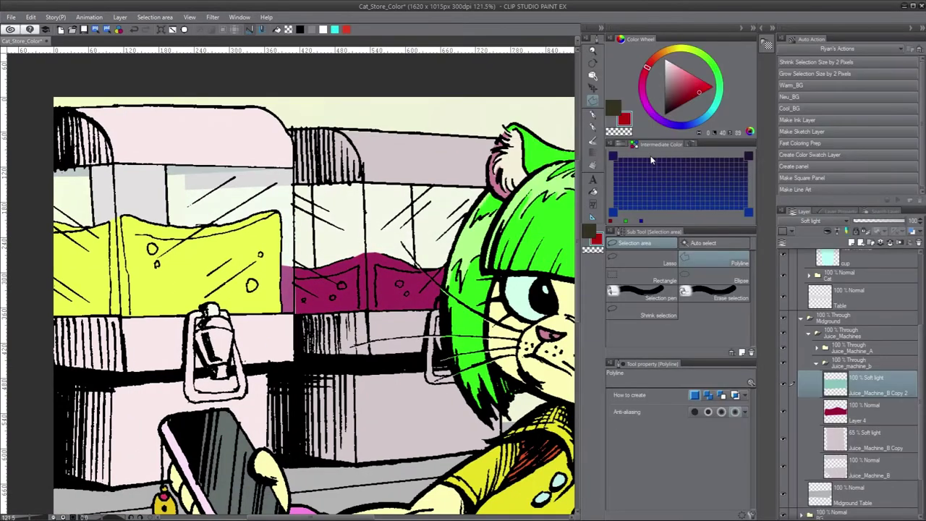
key(g)
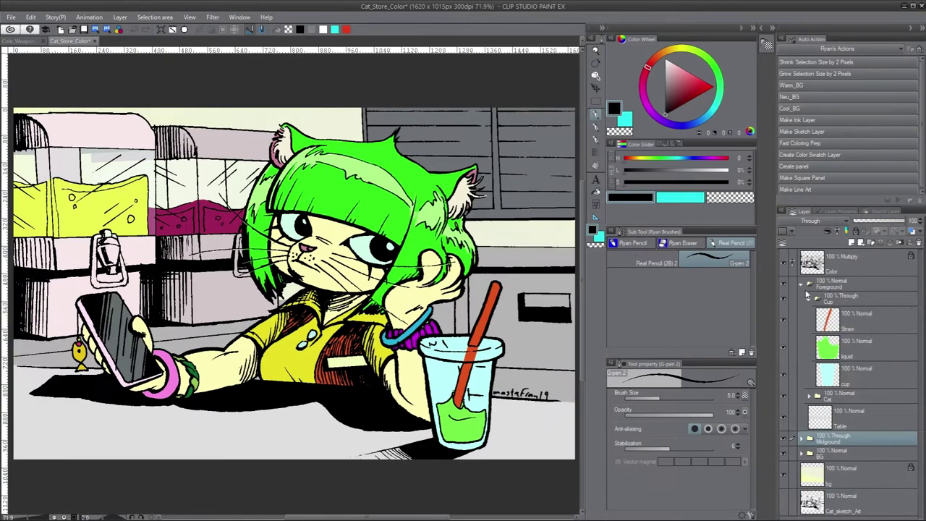
Step: Collapse the Foreground and Midground folders, expand the BG folder and select the bg layer
click(808, 295)
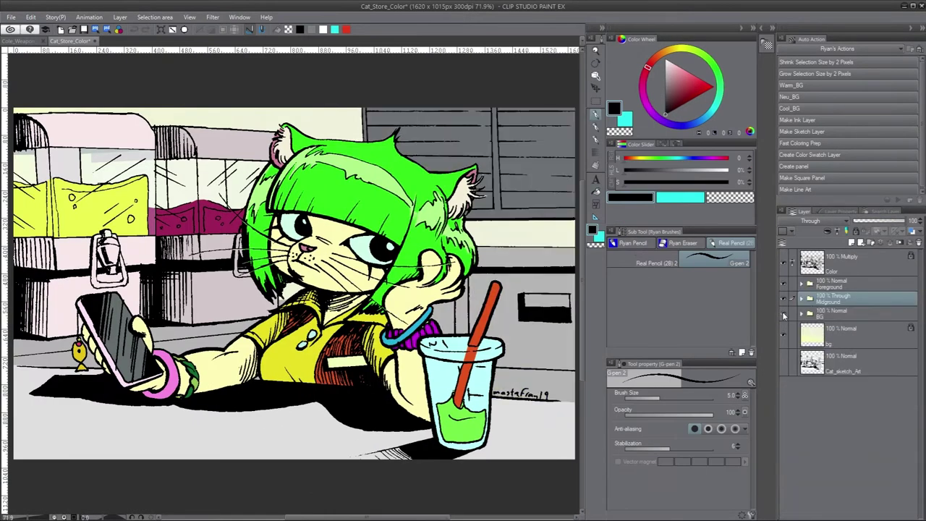
click(800, 283)
click(800, 312)
click(846, 383)
Step: Try a tan wash with pale touches on a new layer above bg, painting the back wall with the Transparent watercolor brush
key(p)
key(b)
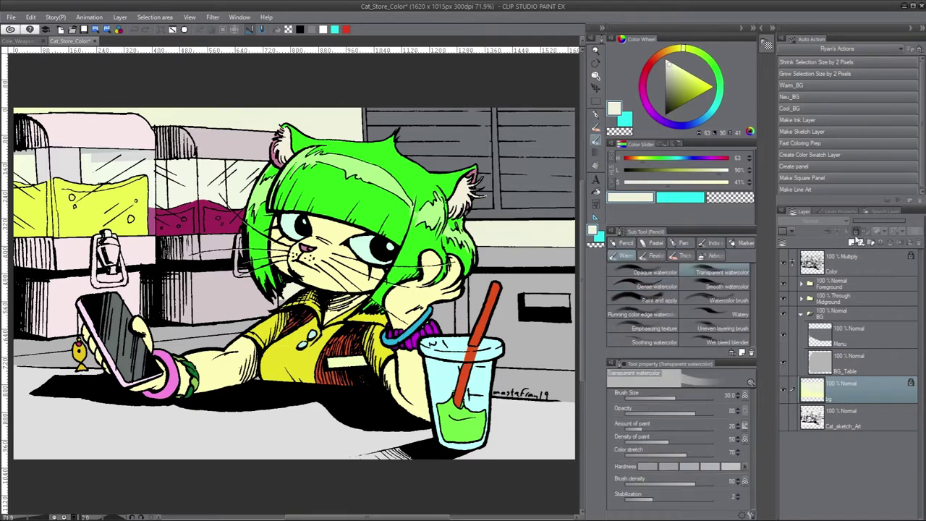
click(855, 240)
click(674, 50)
mouse_move(80, 207)
mouse_down()
mouse_move(254, 160)
mouse_move(290, 116)
mouse_move(362, 130)
mouse_up()
drag(366, 165, 351, 138)
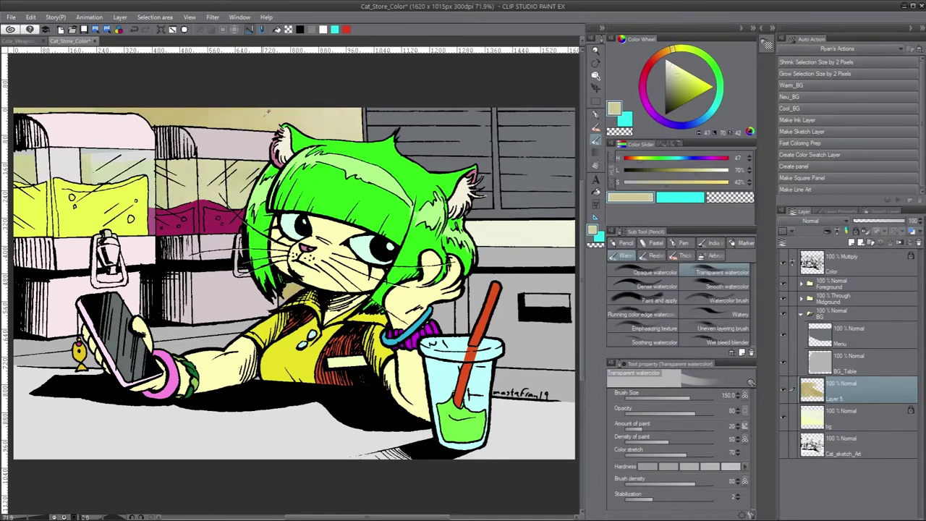
drag(470, 227, 550, 227)
scroll(289, 275, down, 2)
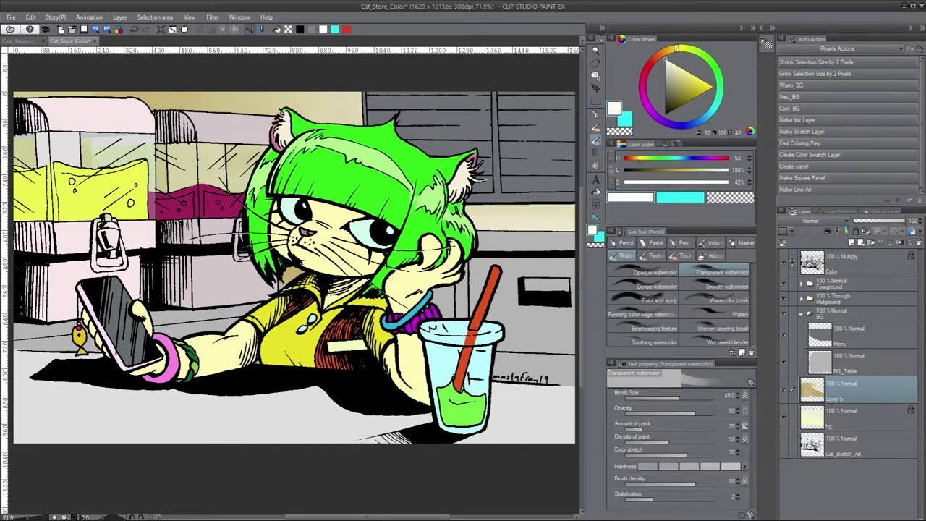
click(674, 58)
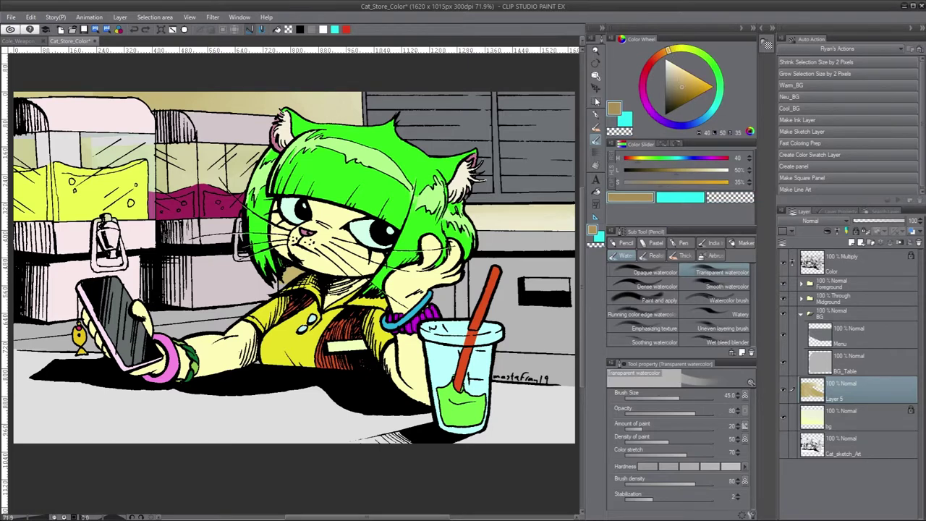
Step: Add two new layers above the wash and ink a black vertical dividing line on the back wall with a size 4 G-pen
key(ctrl+shift+n)
key(ctrl+shift+n)
key(p)
click(299, 29)
drag(258, 161, 258, 91)
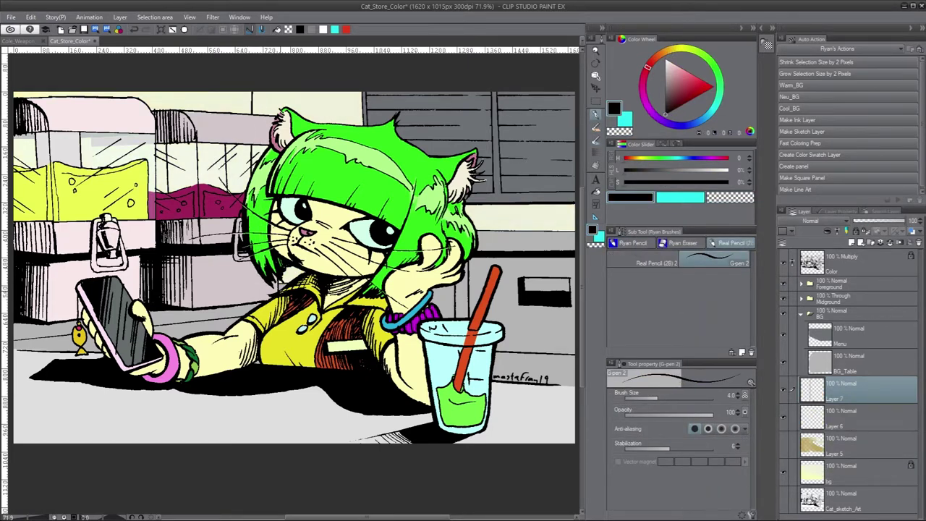
Step: Touch up the inked glass edges of the front juice machine on the Color layer with a size 1 black G-pen
click(853, 262)
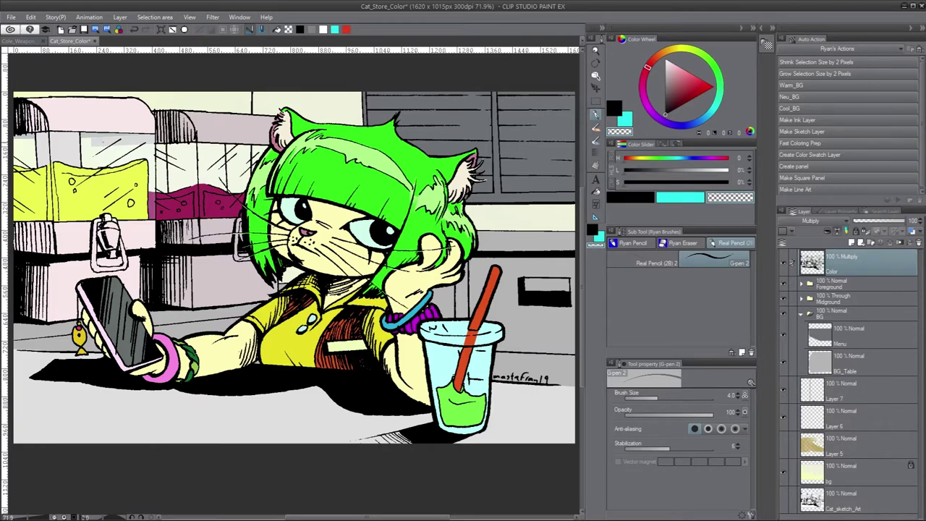
scroll(18, 142, up, 5)
scroll(140, 215, up, 5)
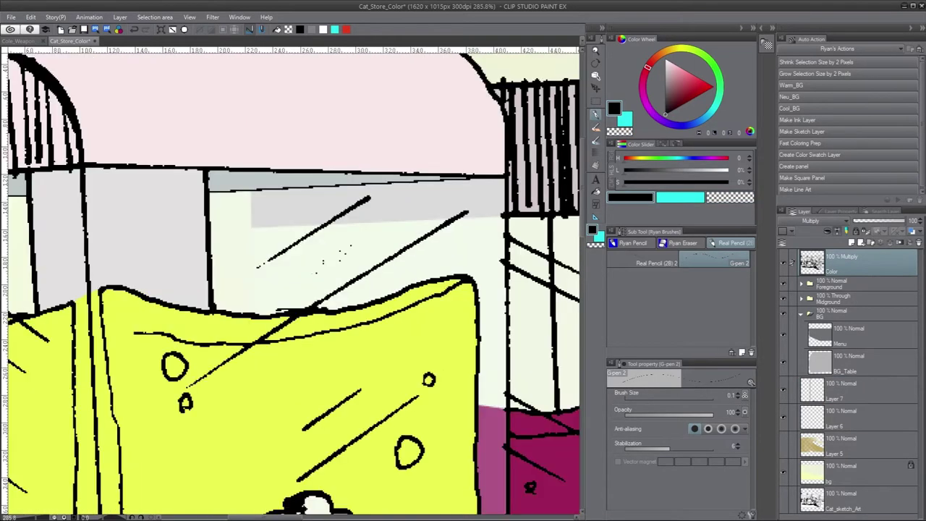
scroll(292, 282, down, 3)
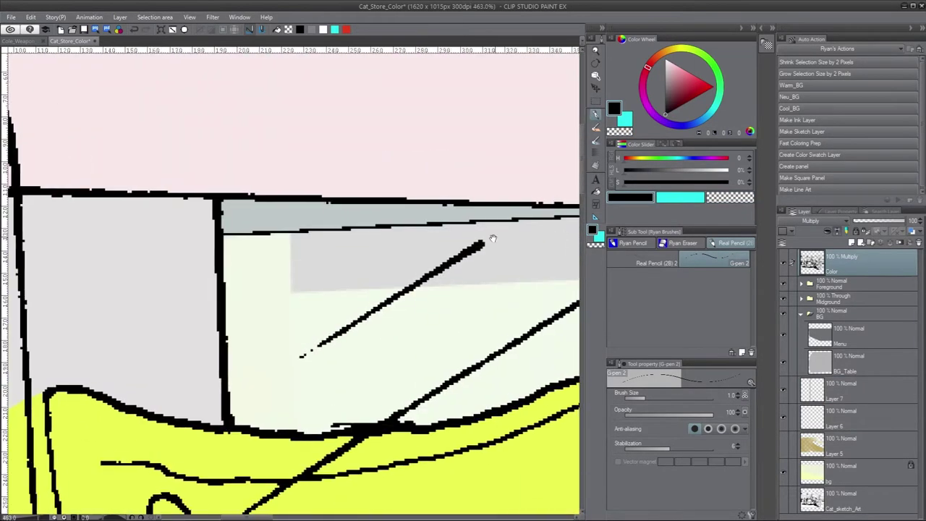
scroll(520, 426, up, 2)
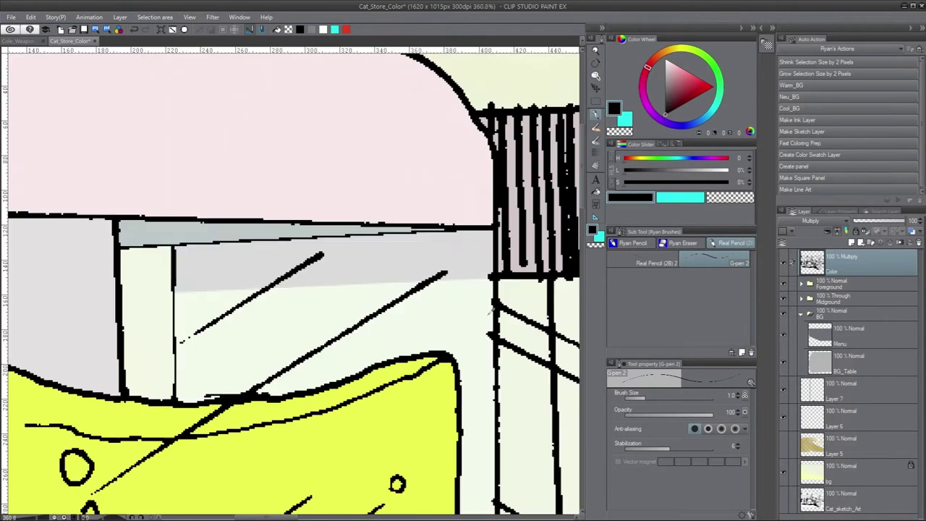
drag(217, 289, 62, 315)
scroll(292, 282, down, 8)
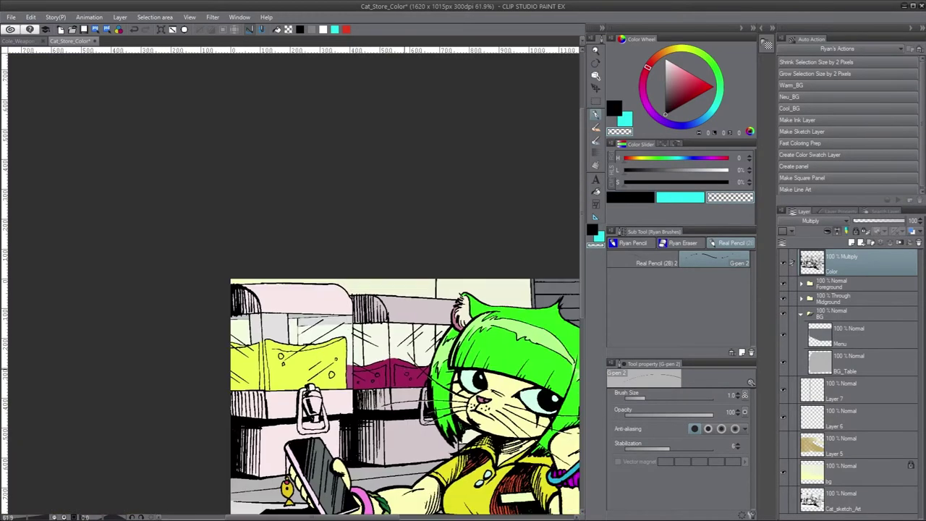
Step: Delete the wash layer and fill the wall section behind the juice machines with grey on a new layer, using a polyline selection
click(839, 442)
key(m)
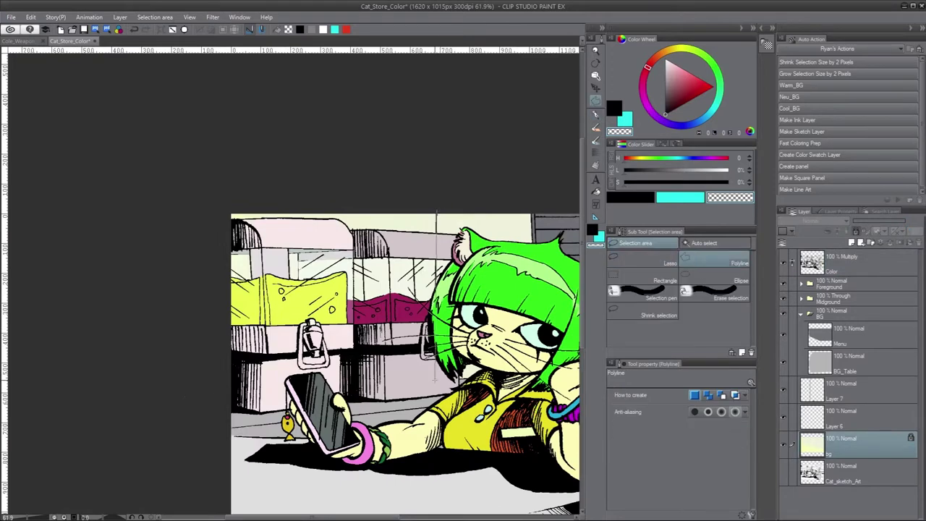
drag(672, 64, 666, 67)
key(ctrl+d)
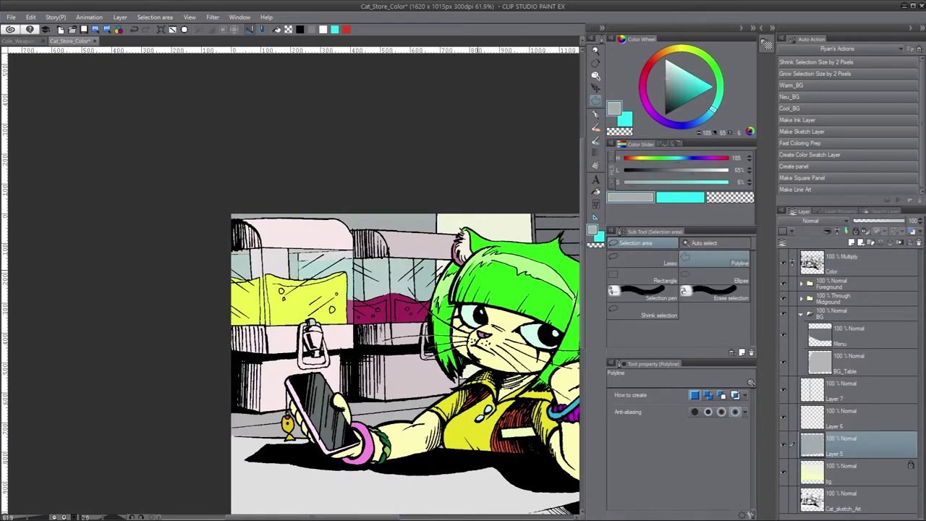
Step: Recolour the wall section behind the machines brown, the bg layer light green and the Menu layer cream
right_click(826, 444)
click(866, 450)
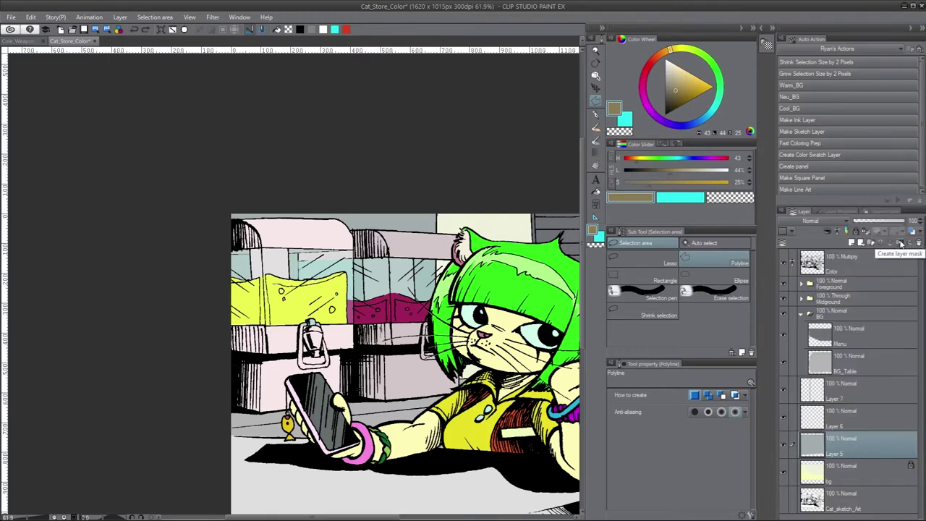
click(120, 17)
click(181, 103)
key(ctrl+0)
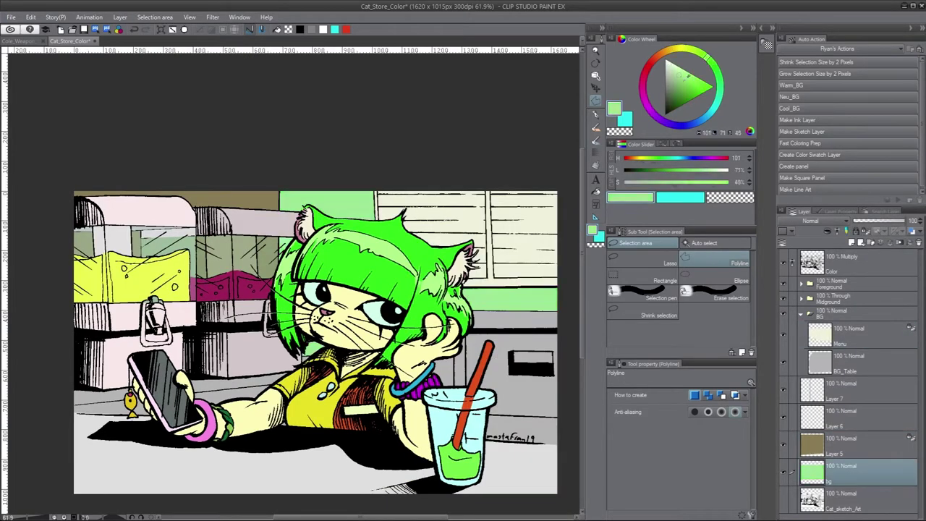
Step: Recolour the BG_Table layer pale blue, using Hue/Saturation/Luminosity with saturation -24 and luminosity 45
click(846, 354)
key(alt+Delete)
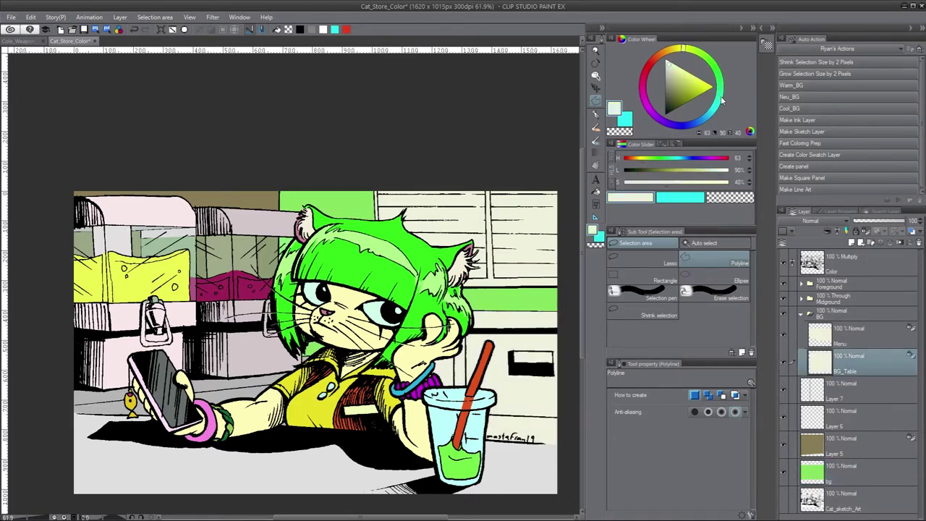
key(ctrl+u)
drag(661, 315, 733, 318)
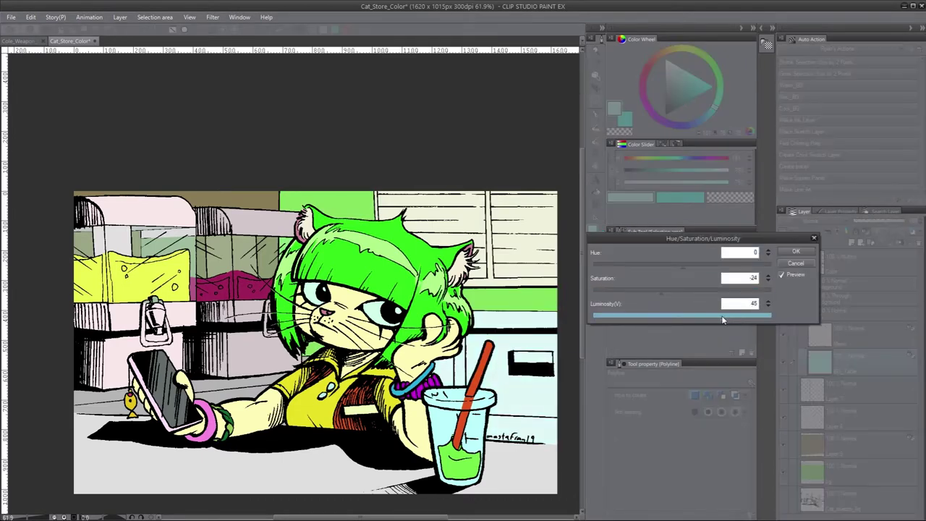
key(Return)
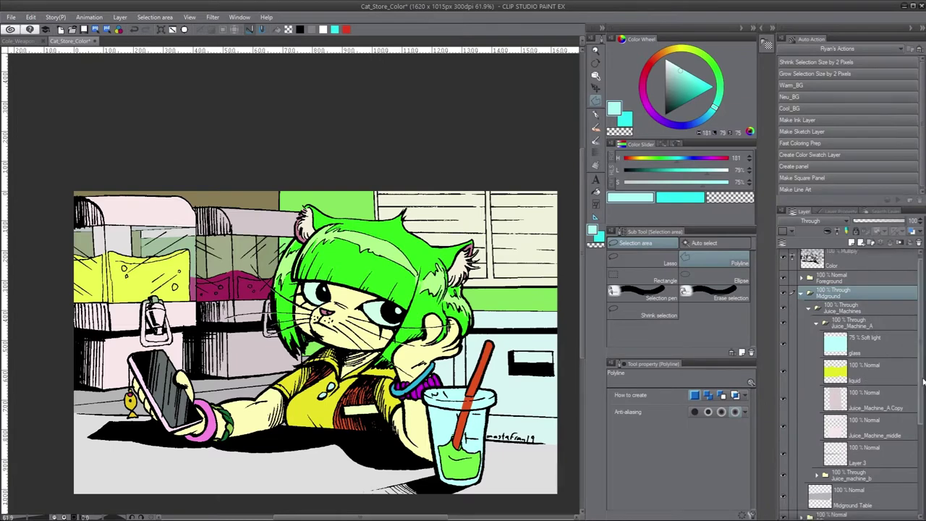
Step: Fill the Midground Table layer with brown, trying a strong tone and settling on hue 39, luminosity 39 and saturation 45
key(ctrl+z)
key(ctrl+z)
key(ctrl+z)
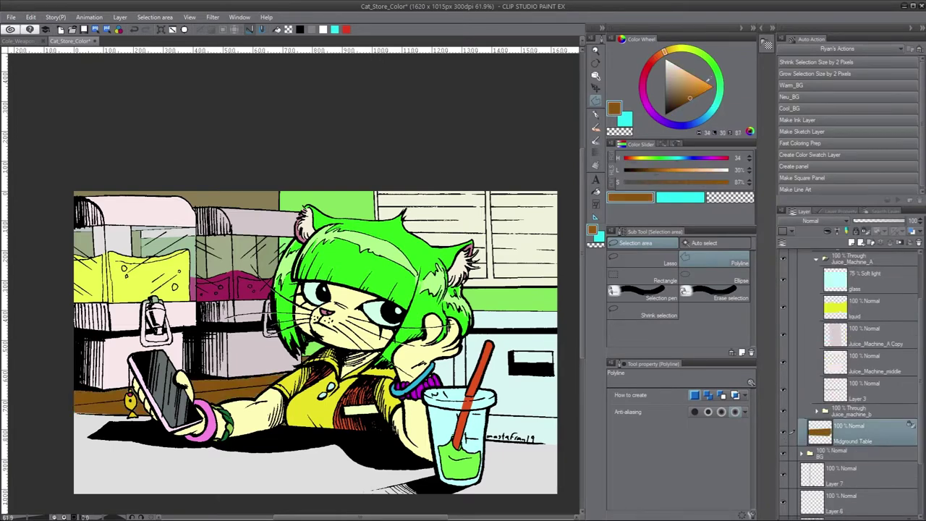
key(ctrl+z)
key(ctrl+z)
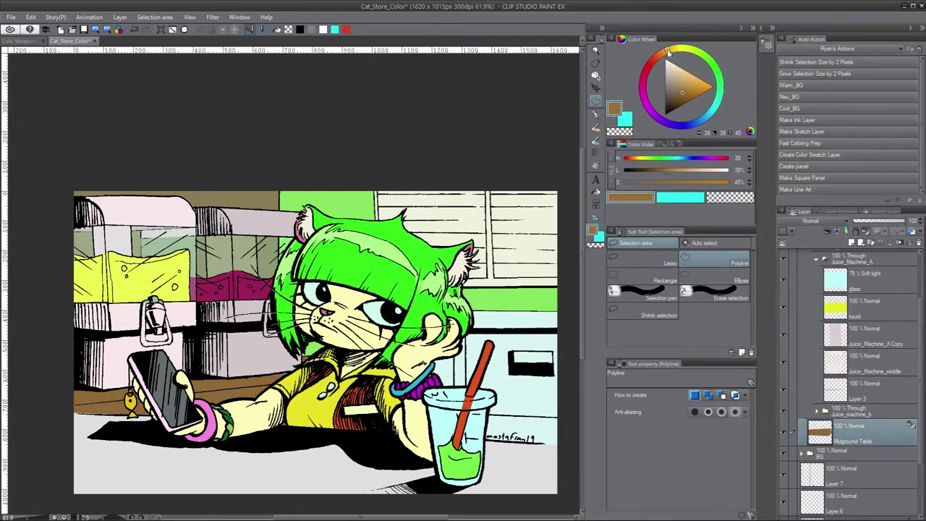
Step: Fill the Table layer in the Foreground folder with dark brown, around hue 34, luminosity 26 and saturation 40
scroll(860, 394, up, 5)
click(861, 411)
key(ctrl+y)
key(ctrl+y)
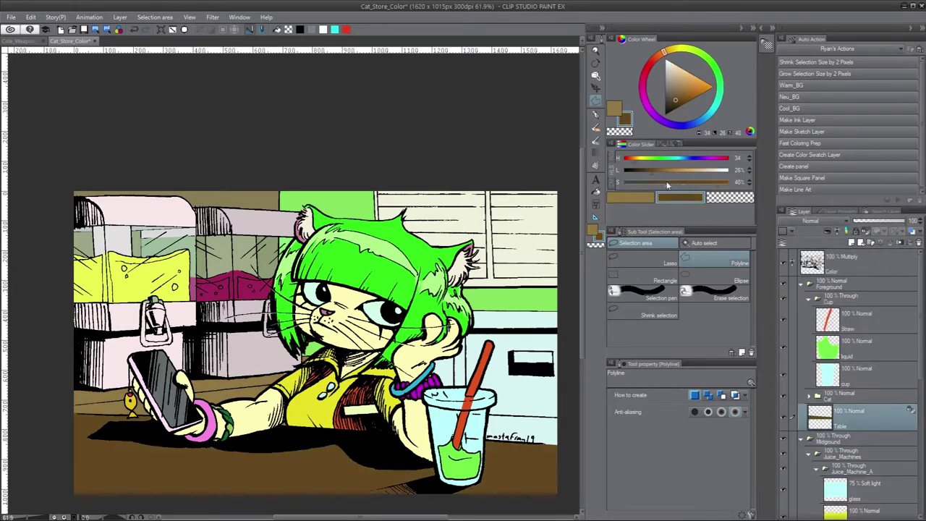
Step: Brighten the cat's yellow Clothes layer with Hue/Saturation/Luminosity, using saturation 28 and luminosity 12
click(810, 297)
click(808, 313)
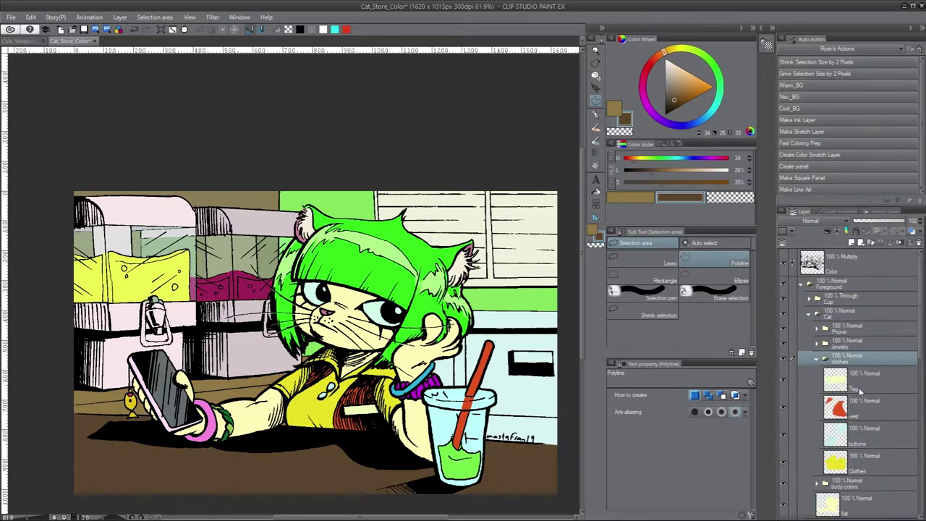
click(816, 357)
click(835, 460)
key(ctrl+u)
click(700, 291)
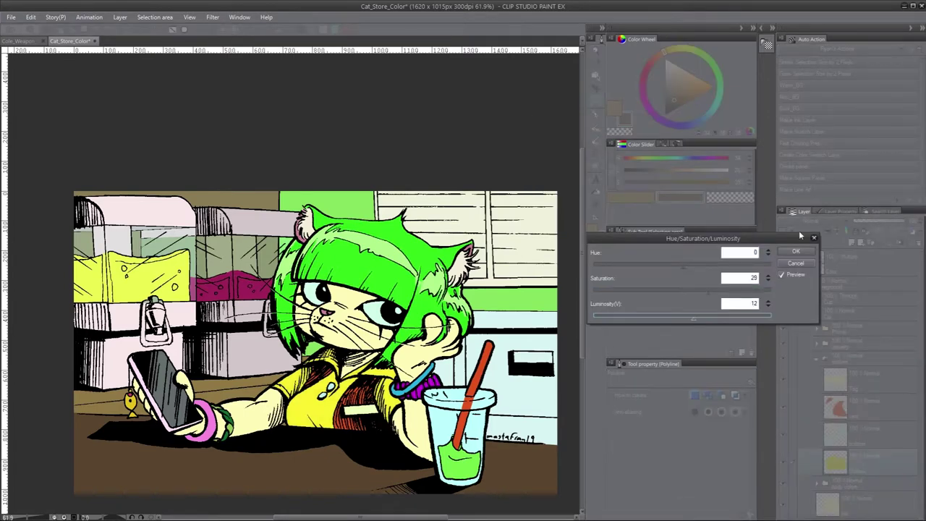
key(Return)
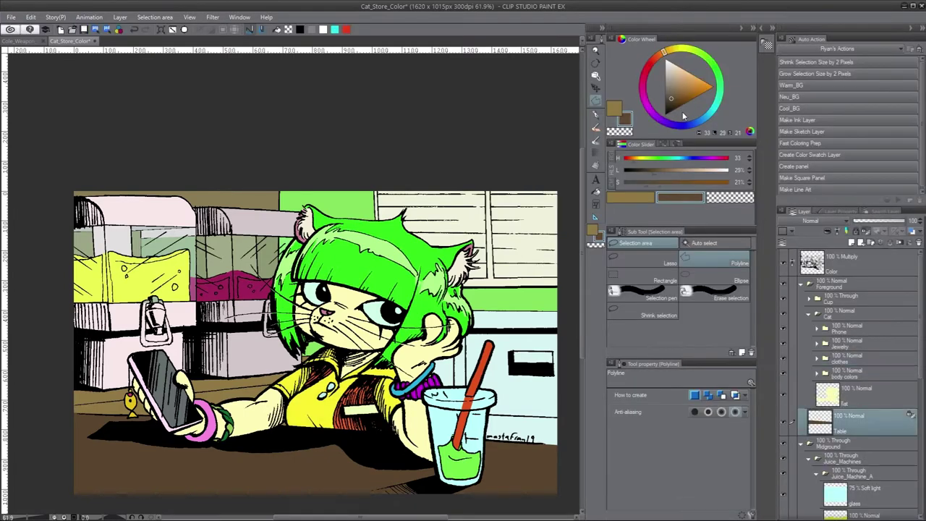
Step: Refill the Midground Table layer with a greyer brown, using hue 39, luminosity 42 and saturation 23
scroll(850, 384, down, 5)
click(853, 457)
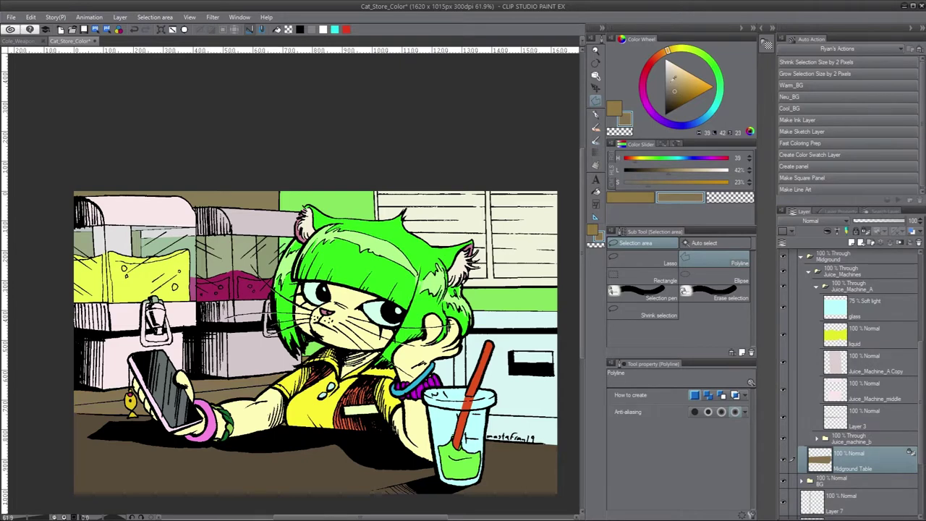
Step: Recolour the bodies of both juice machines cream with hue 63, luminosity 90 and saturation 40
click(867, 390)
click(819, 288)
click(816, 332)
click(868, 434)
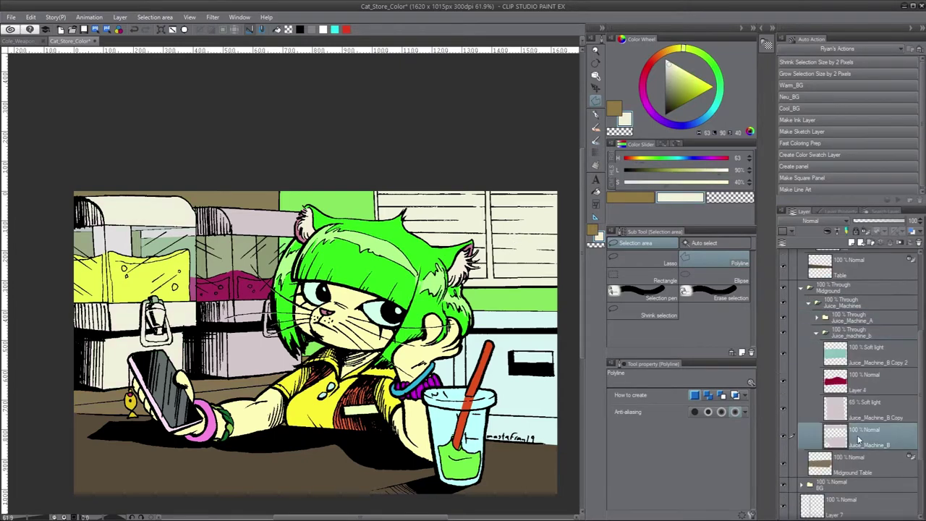
Step: Adjust the saturation of a layer in the cat's body colors folder with Hue/Saturation/Luminosity
scroll(850, 383, down, 5)
click(861, 464)
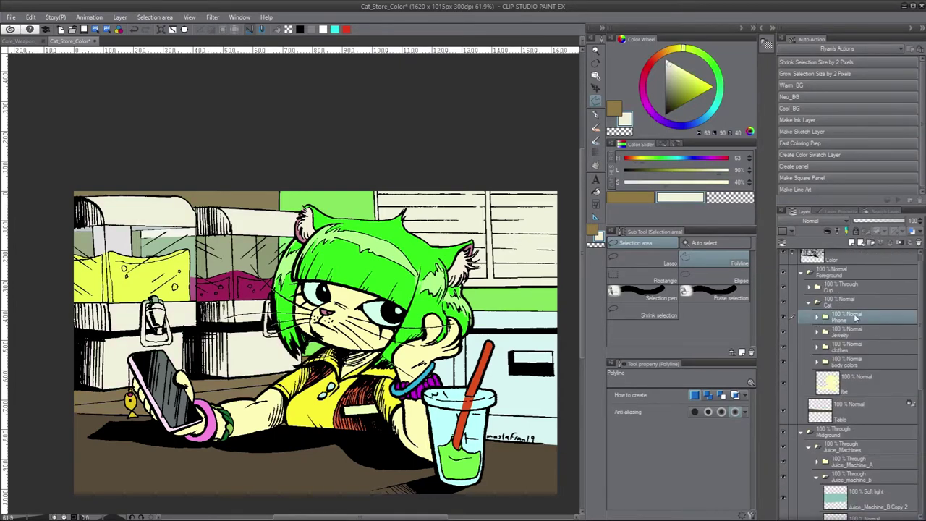
key(ctrl+u)
drag(681, 290, 714, 290)
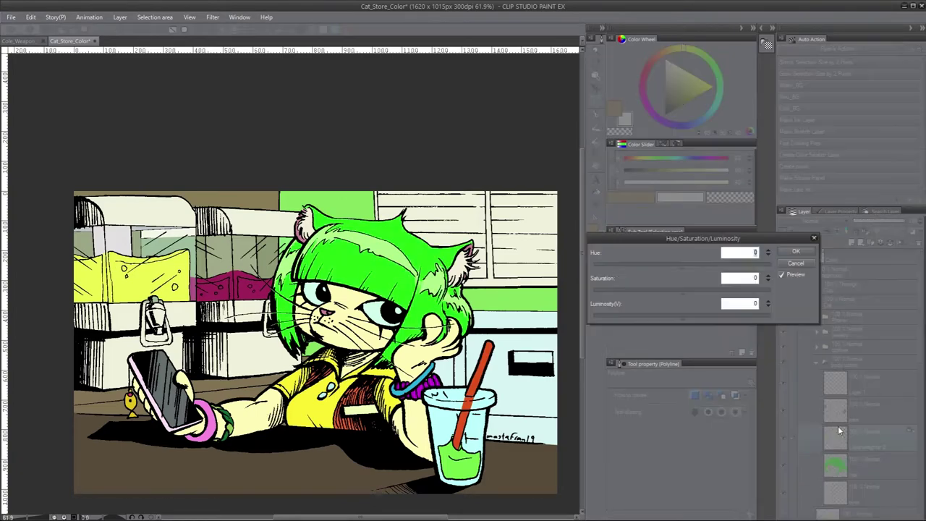
click(799, 250)
Step: Open the earlier flat-colour Cat_Store_Color version, copy its ink and wall-line layers to the top and merge the copies
click(11, 17)
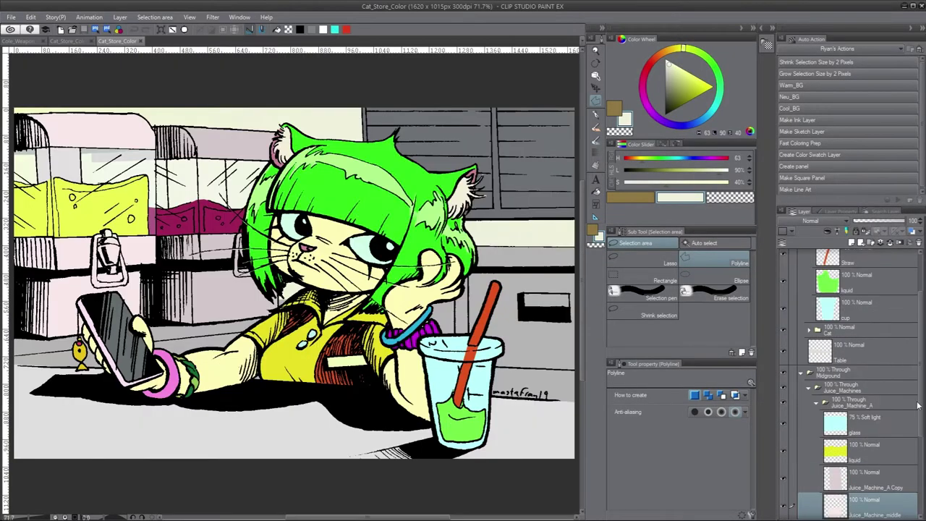
drag(868, 405, 848, 313)
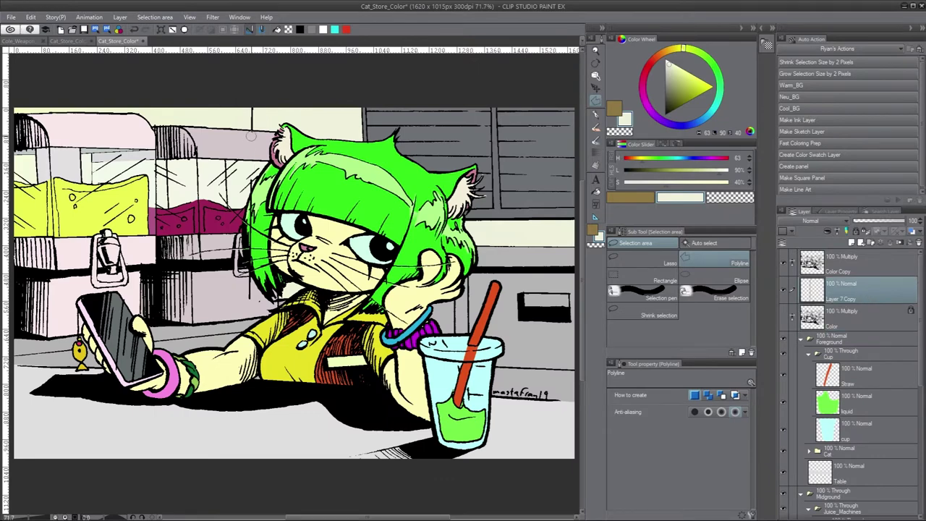
click(884, 230)
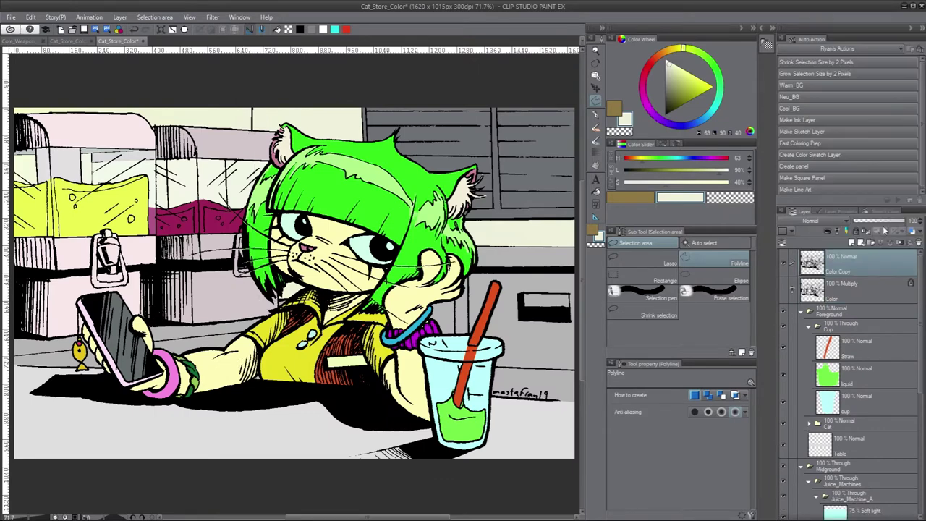
Step: Add a top layer named highlights and paint white accents on the eyes and hair with The Natural (iPad) brush
click(883, 230)
key(b)
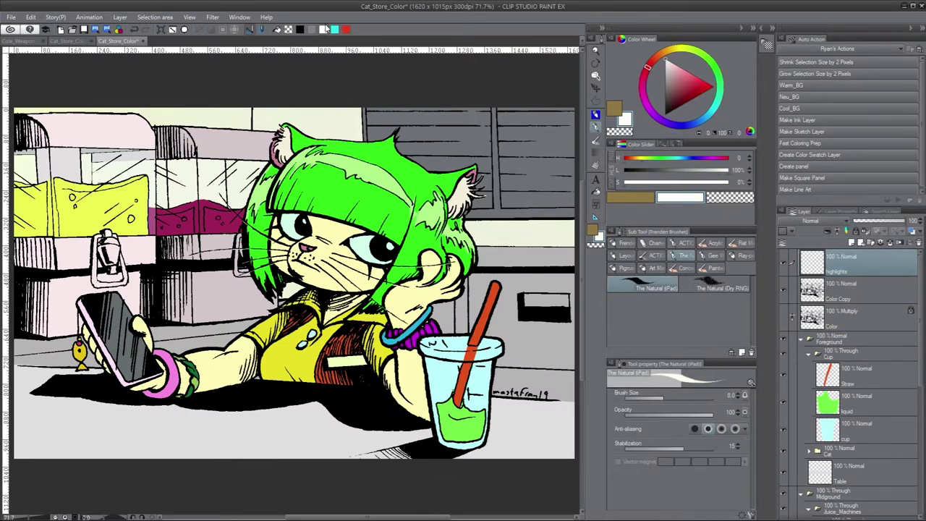
scroll(316, 383, up, 5)
scroll(316, 383, down, 5)
scroll(250, 178, down, 1)
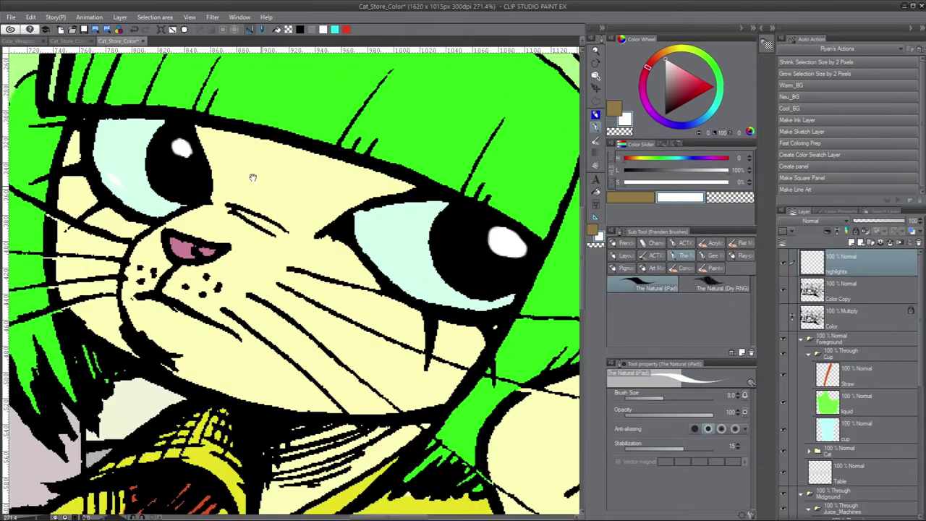
scroll(399, 261, up, 5)
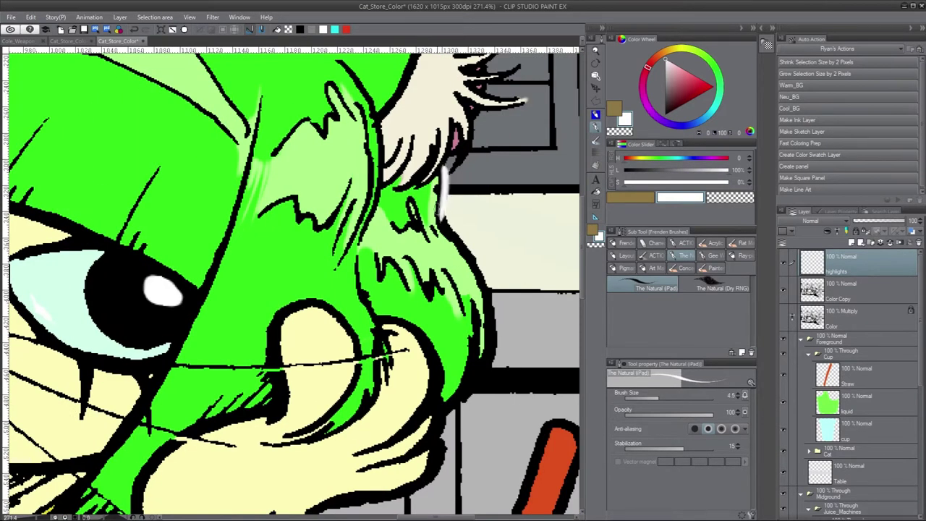
Step: Undo the last white stroke, name the copied ink layer Color lines and try white outlines on the cat's hair and hand
key(ctrl+z)
double_click(851, 296)
drag(437, 179, 434, 230)
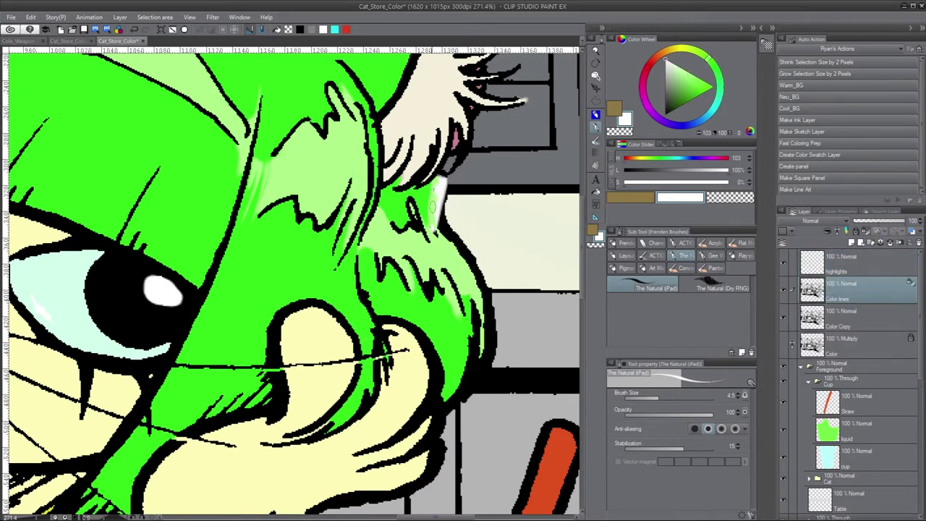
drag(355, 452, 417, 459)
drag(417, 459, 439, 412)
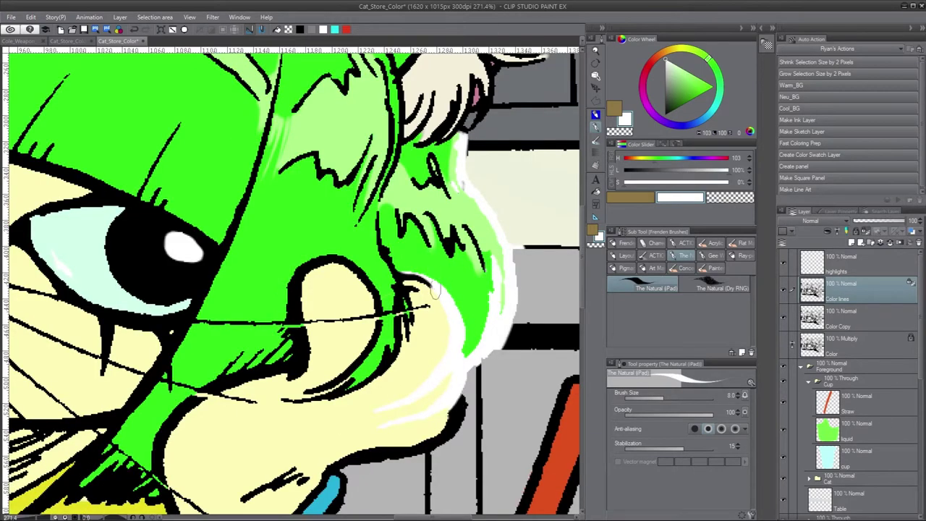
mouse_move(289, 217)
mouse_down()
mouse_move(332, 347)
mouse_move(390, 405)
mouse_move(506, 477)
mouse_up()
Step: Try bright green line art around the cat's hair on the Color lines layer with The Natural (iPad) at size 8
key(bracketleft)
key(bracketleft)
key(bracketleft)
click(689, 100)
key(bracketright)
key(bracketright)
key(bracketright)
mouse_move(217, 217)
mouse_down()
mouse_move(290, 326)
mouse_move(463, 145)
mouse_up()
drag(405, 289, 347, 188)
drag(340, 398, 253, 144)
scroll(255, 145, down, 3)
click(689, 94)
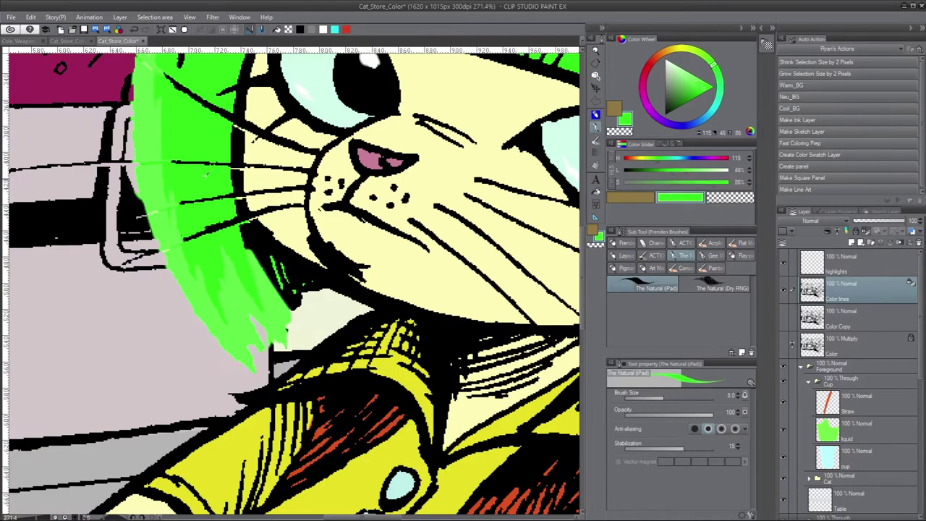
Step: Try darker green hair outlines with hue 144, luminosity 36 and saturation 72, and delete the Color lines layer
mouse_move(246, 253)
mouse_down()
mouse_move(217, 361)
mouse_move(238, 354)
mouse_move(189, 365)
mouse_move(189, 468)
mouse_move(106, 506)
mouse_move(15, 304)
mouse_up()
scroll(244, 340, up, 3)
scroll(289, 282, down, 3)
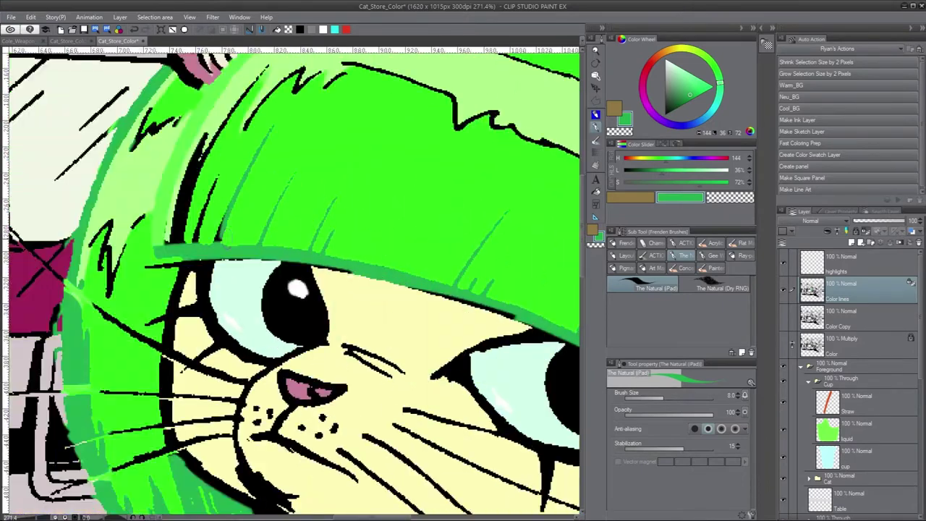
scroll(290, 282, up, 2)
scroll(289, 282, down, 5)
key(Delete)
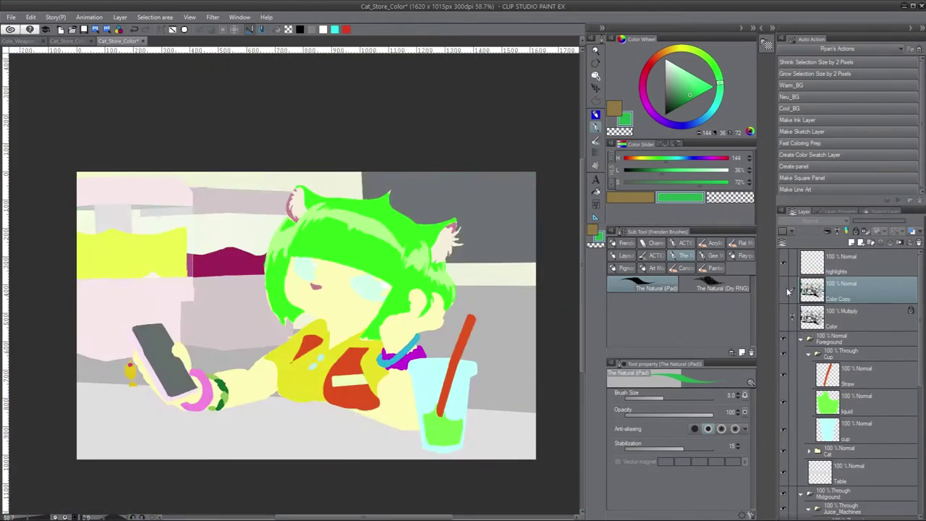
Step: Add a layer above the bg layer and outline the wall behind the juice machines with a Polyline selection
scroll(828, 292, down, 5)
click(830, 486)
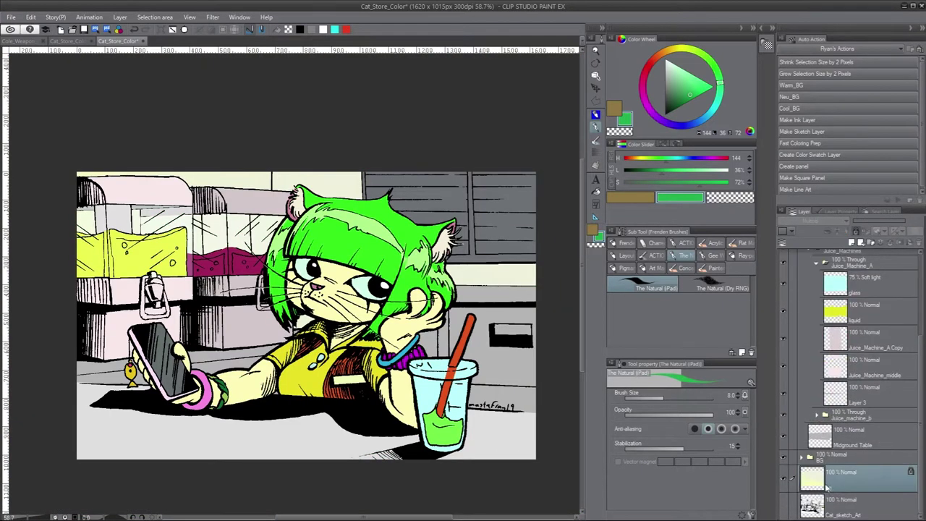
key(ctrl+shift+n)
key(m)
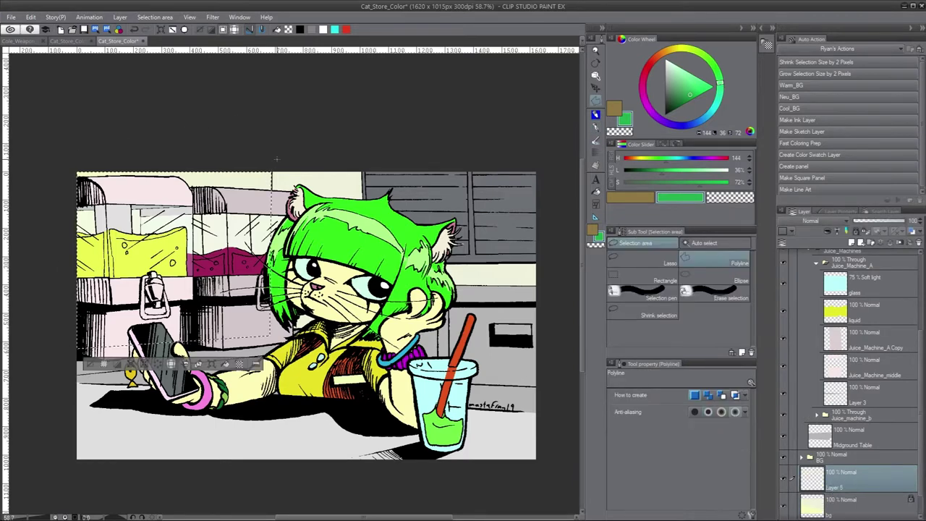
Step: Test fill colours on the selected wall, settle on a muted blue-grey with hue 234 and luminosity 55, and deselect
click(656, 84)
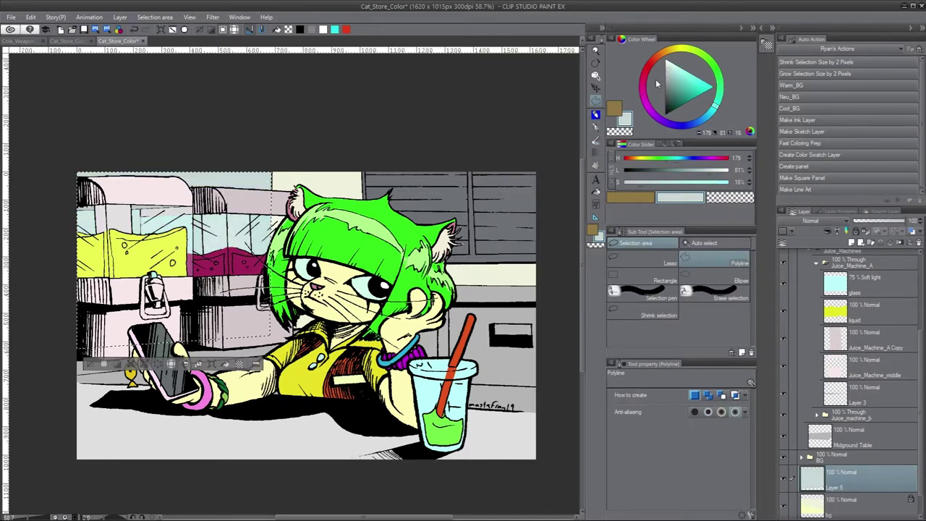
click(655, 57)
click(677, 102)
drag(677, 101, 671, 68)
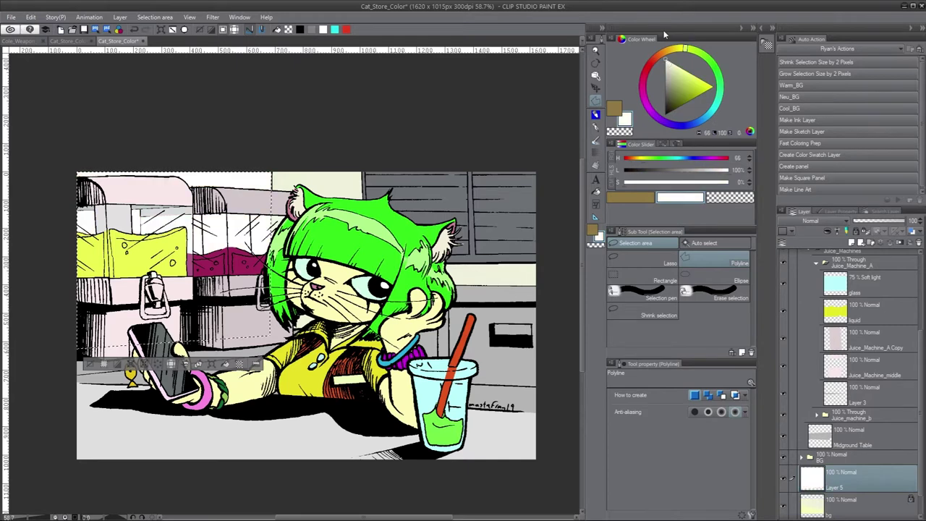
drag(711, 113, 687, 114)
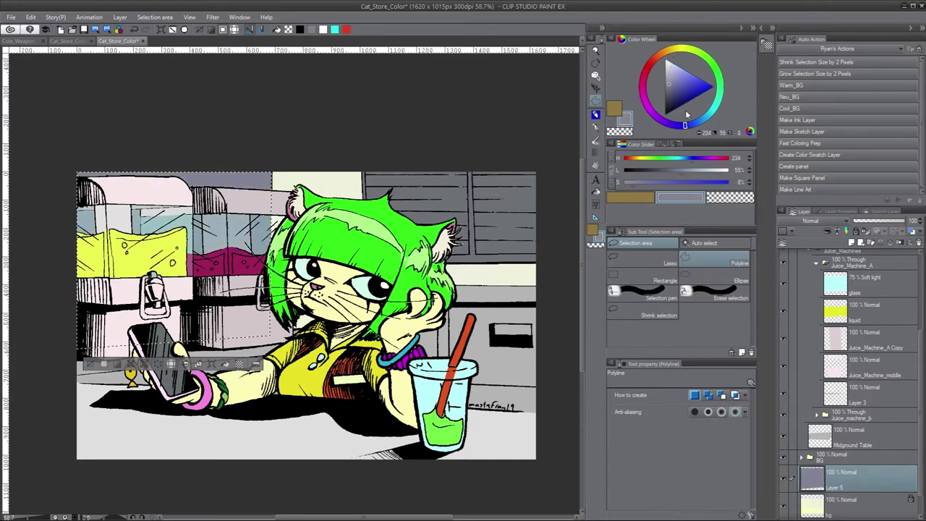
key(ctrl+d)
Step: Blend soft white over the blue-grey wall with Ryan_Softie at size 200 on a clipped layer, and merge the wall layers with bg
key(b)
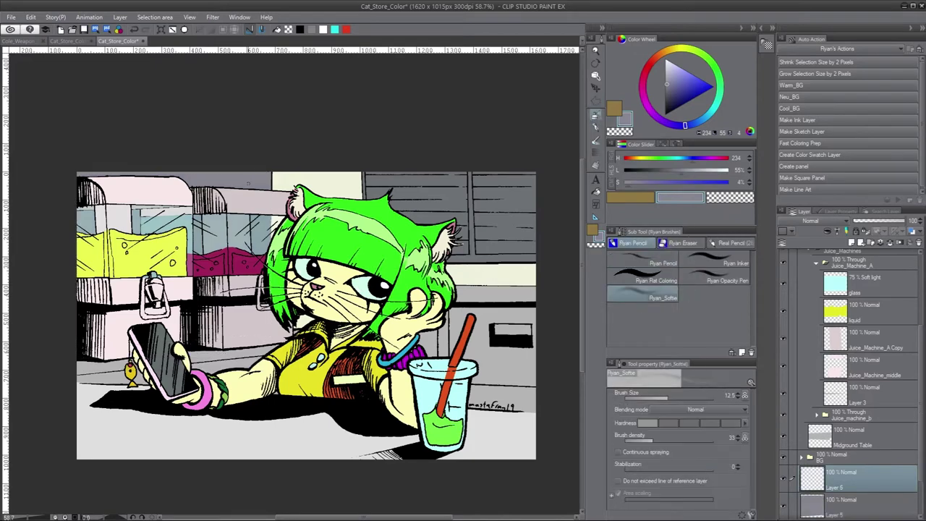
alt+click(99, 257)
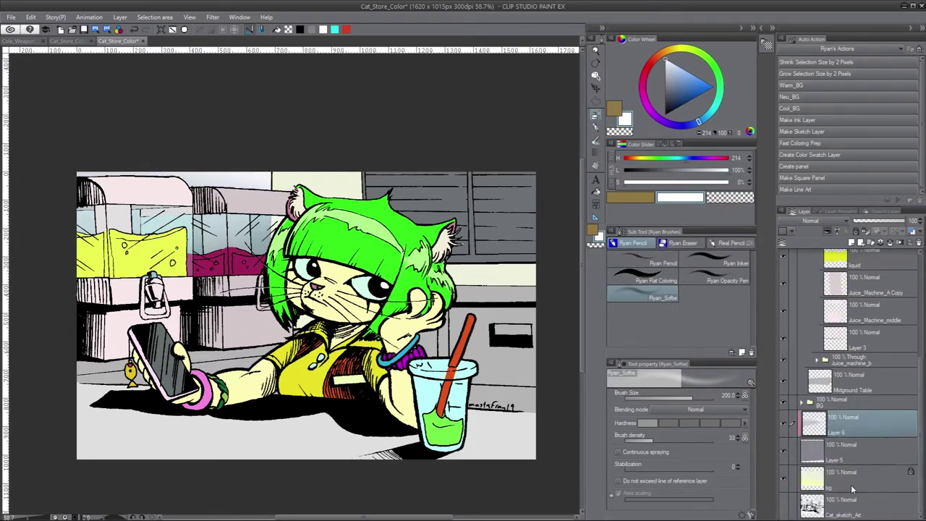
key(ctrl+e)
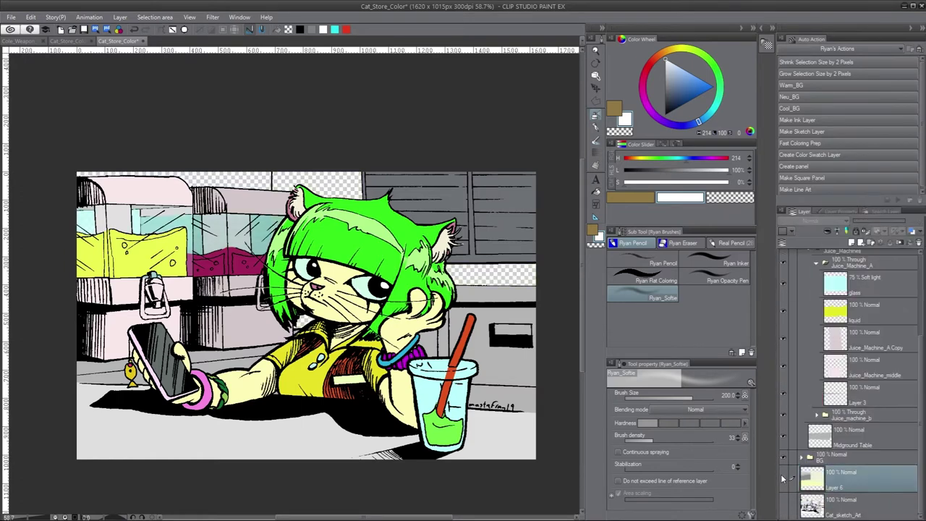
Step: Merge the Menu and BG_Table layers of the BG folder with Layer 6 into a single layer
click(808, 457)
click(896, 470)
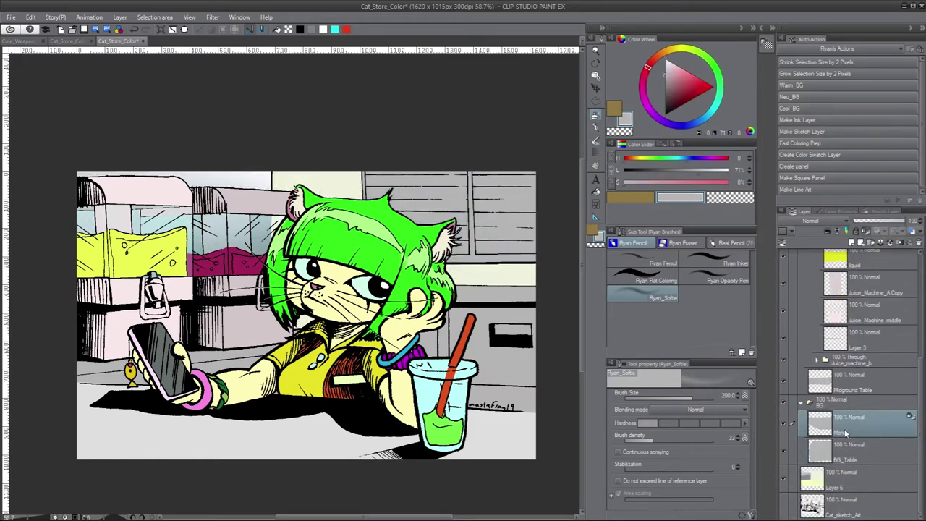
right_click(864, 447)
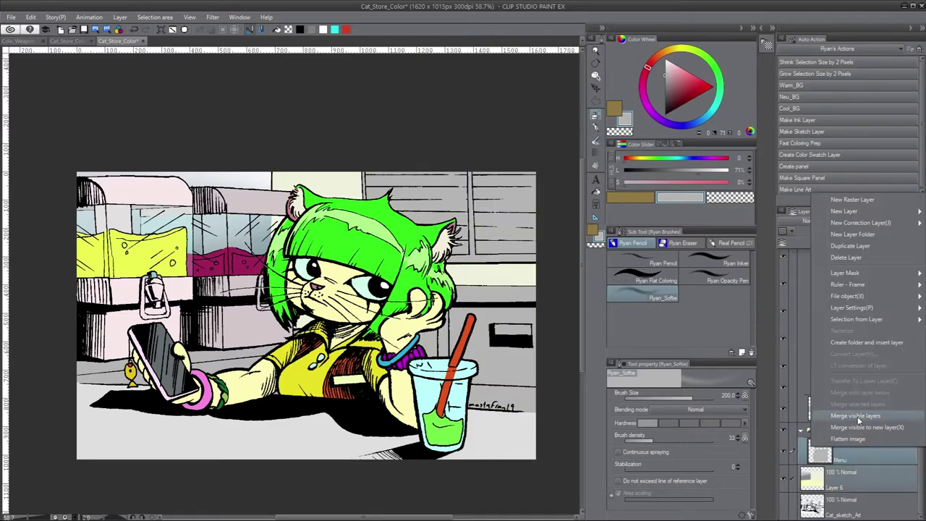
click(870, 444)
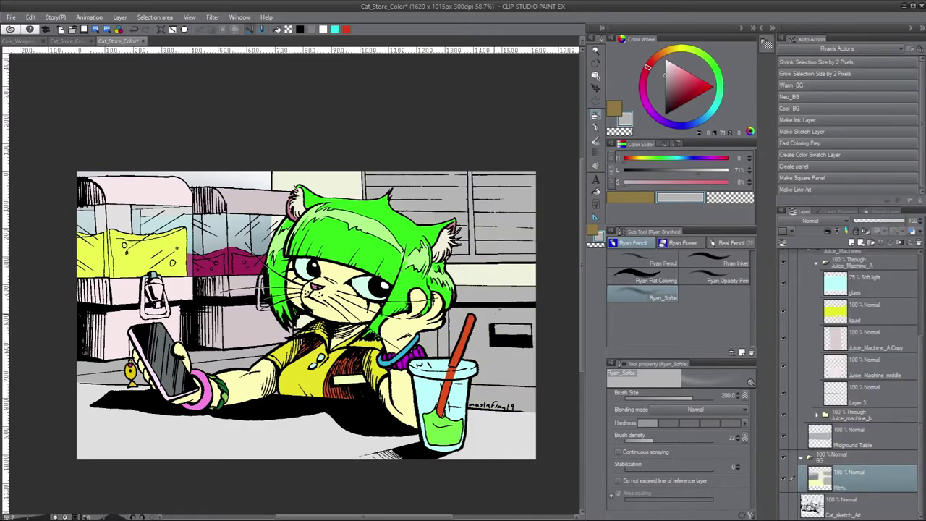
Step: Add a Multiply layer in the BG folder, select the panel behind the cup with Polyline and shade it with Ryan_Softie at size 200
key(ctrl+shift+n)
scroll(405, 347, up, 3)
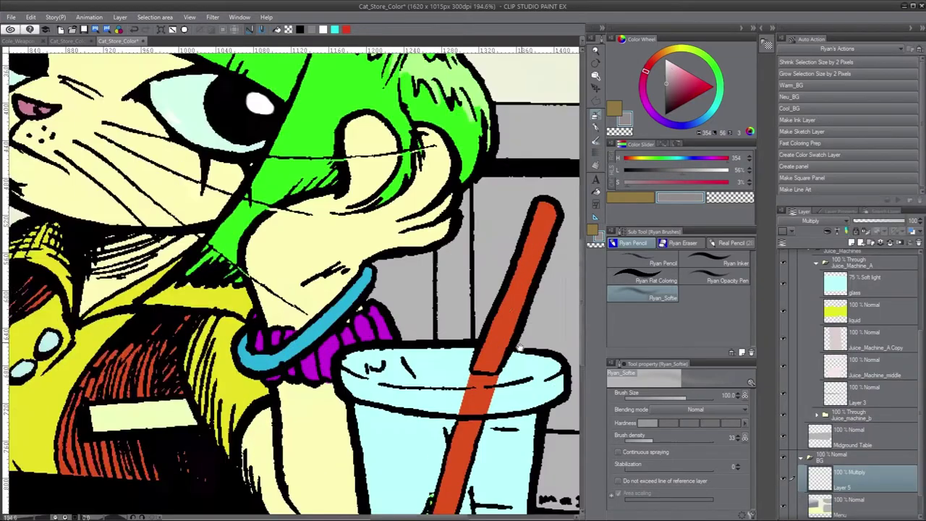
key(m)
click(507, 249)
click(506, 452)
double_click(262, 427)
key(b)
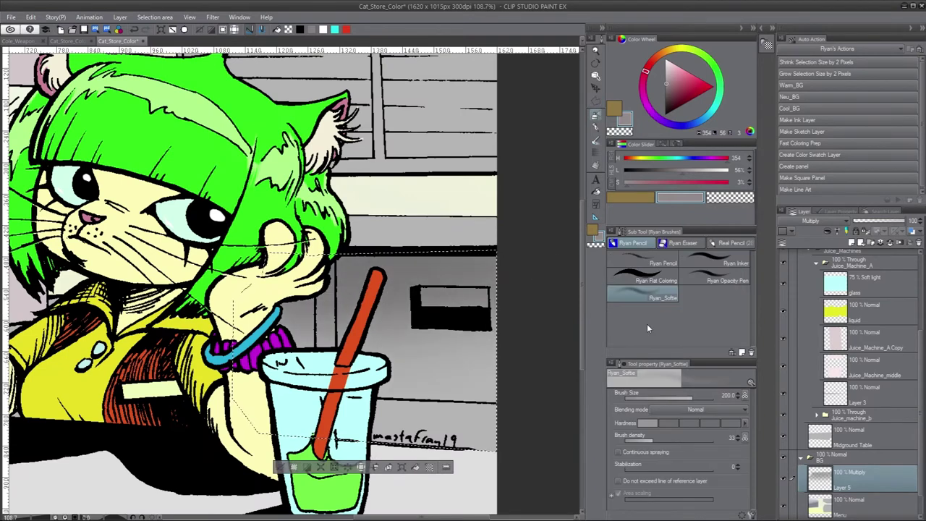
Step: Shade the panel's slot with Ryan Opacity Pen at size 6, and add light edges on a new Screen layer
click(723, 279)
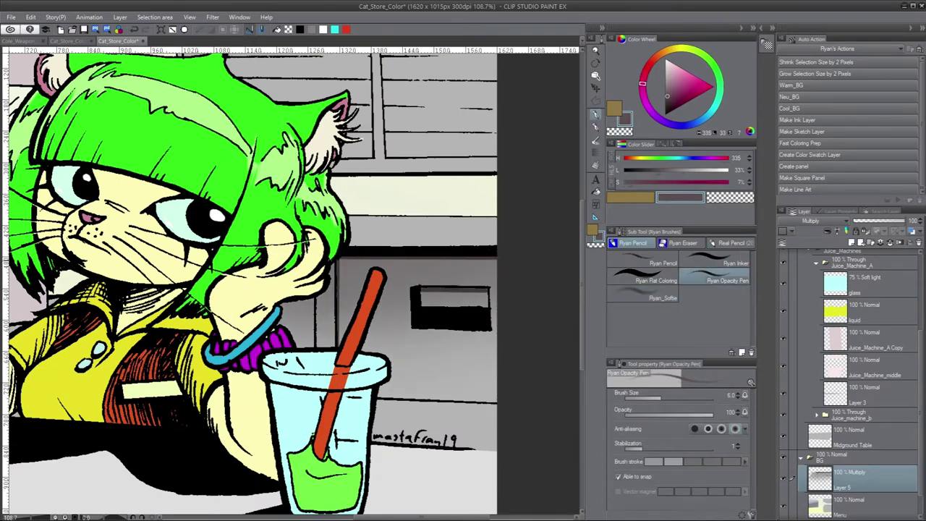
key(F9)
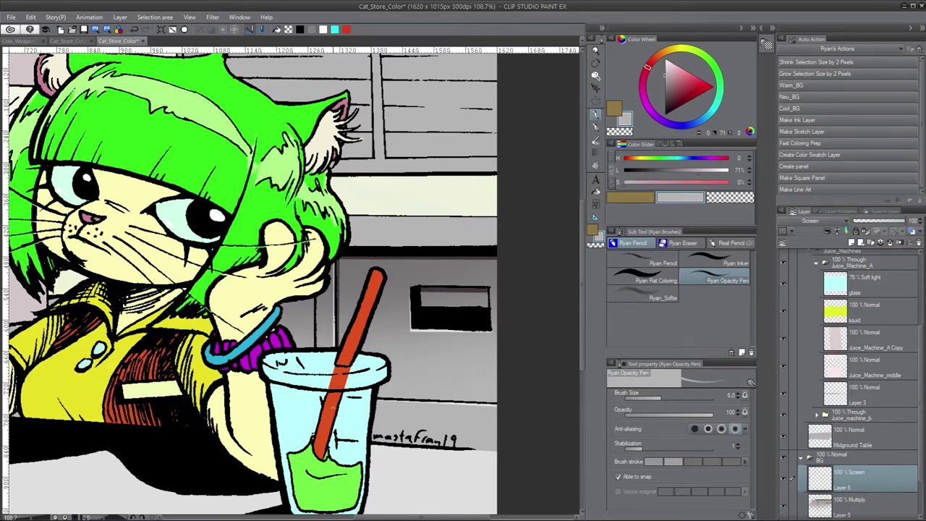
drag(419, 316, 399, 360)
scroll(367, 262, down, 2)
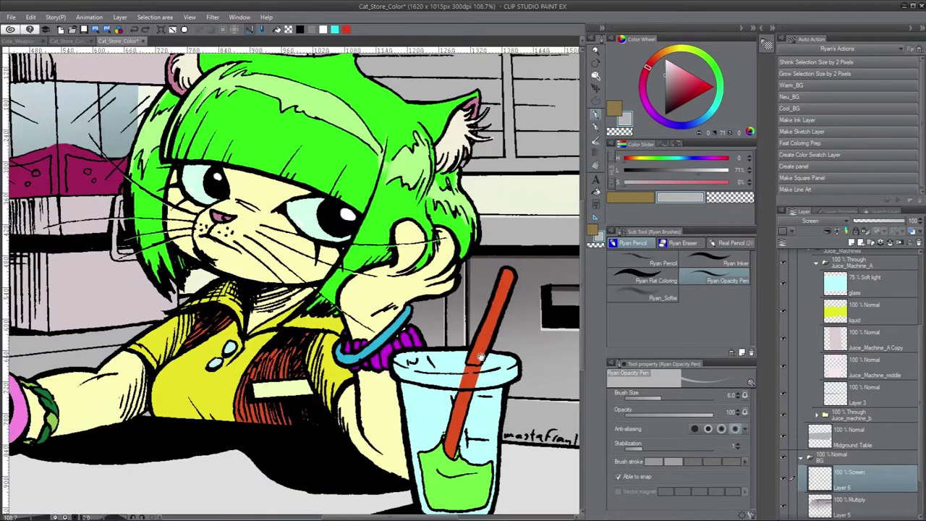
scroll(278, 404, up, 2)
Step: On a new layer, select the shutters behind the cat with Polyline and fill them mauve-grey with hue 353, luminosity 56 and saturation 7
key(ctrl+shift+n)
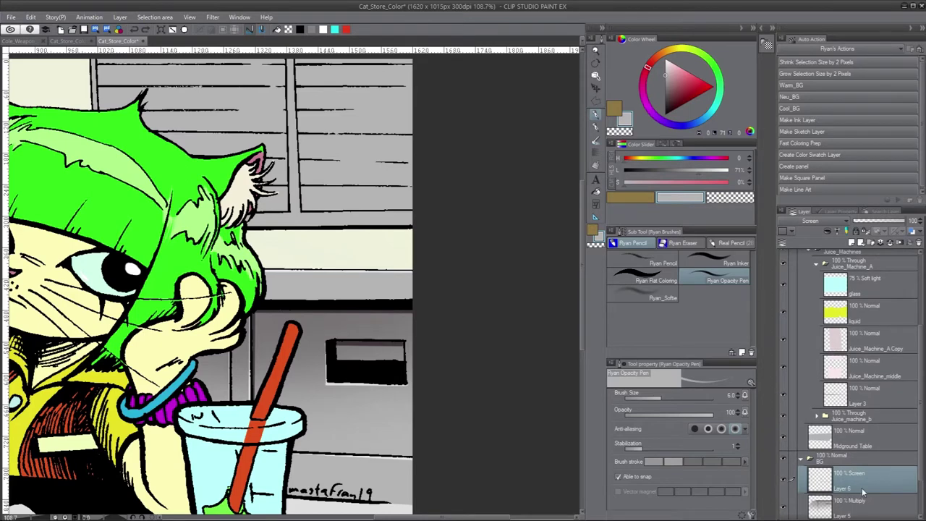
key(m)
drag(289, 181, 366, 368)
click(483, 397)
click(168, 233)
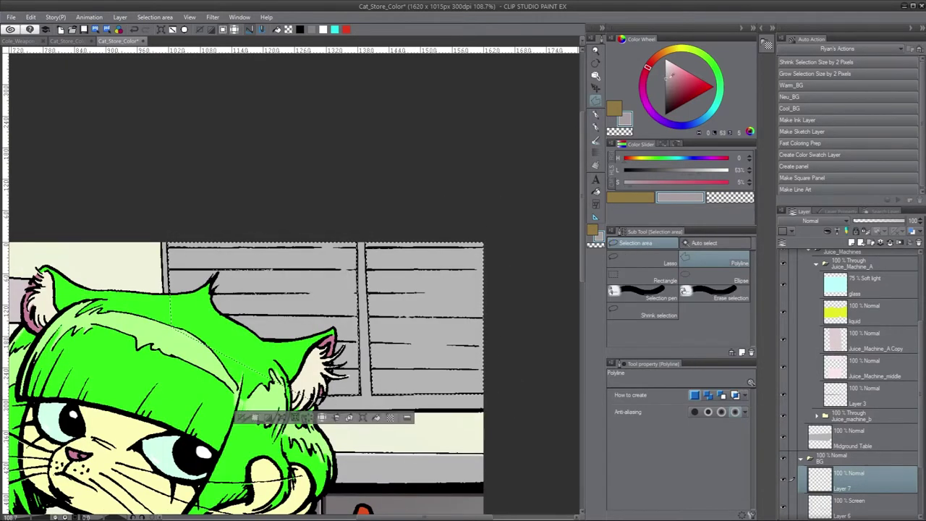
key(alt+Delete)
key(ctrl+d)
scroll(853, 361, down, 3)
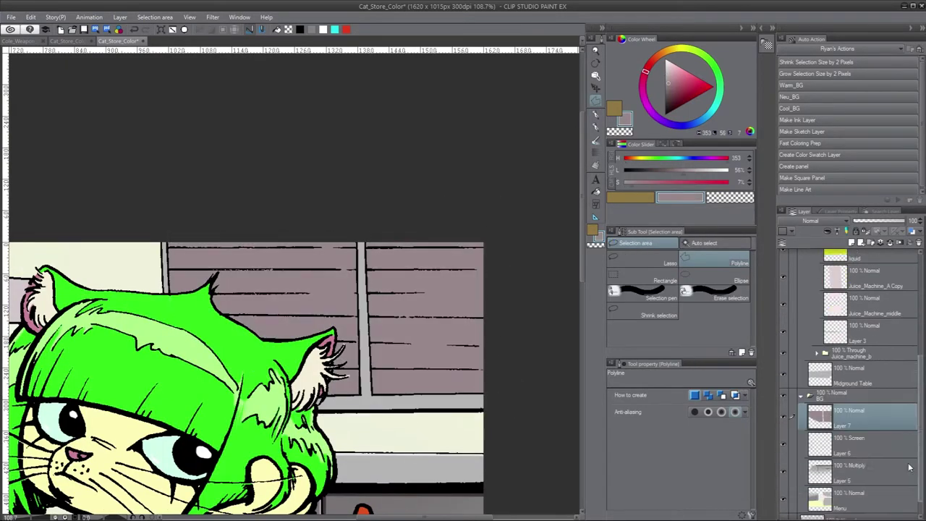
Step: Select the shutters, shade them on the Multiply layer and lighten their top on the Screen layer with Ryan_Softie at size 200
double_click(506, 410)
key(p)
click(650, 297)
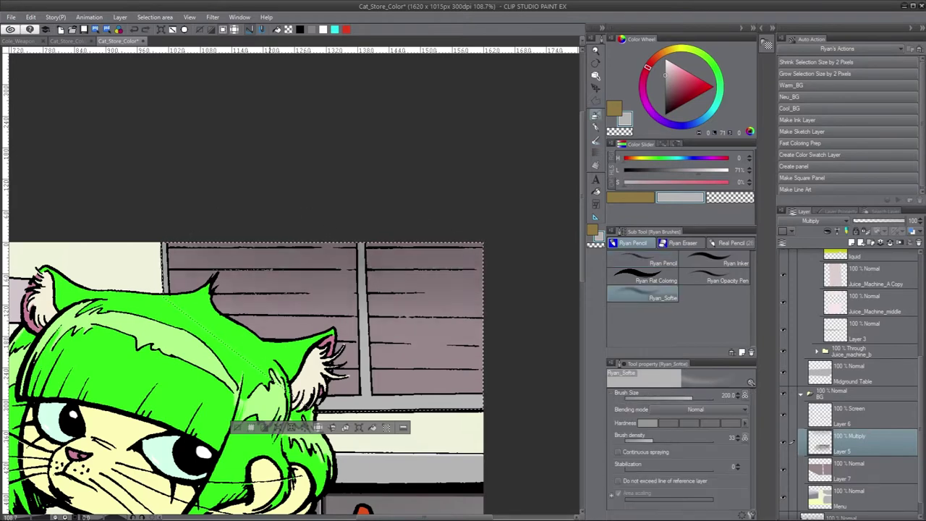
key(alt+])
drag(528, 247, 181, 254)
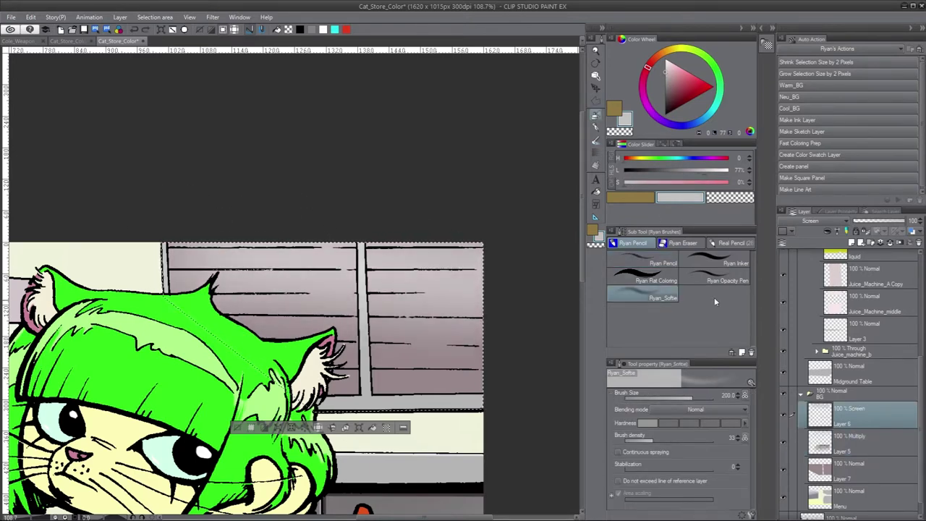
Step: Deselect and paint a shadow along the top of the cream wall strip on the Multiply layer with Ryan Inker
key(ctrl+d)
key(alt+[)
alt+click(413, 393)
key(p)
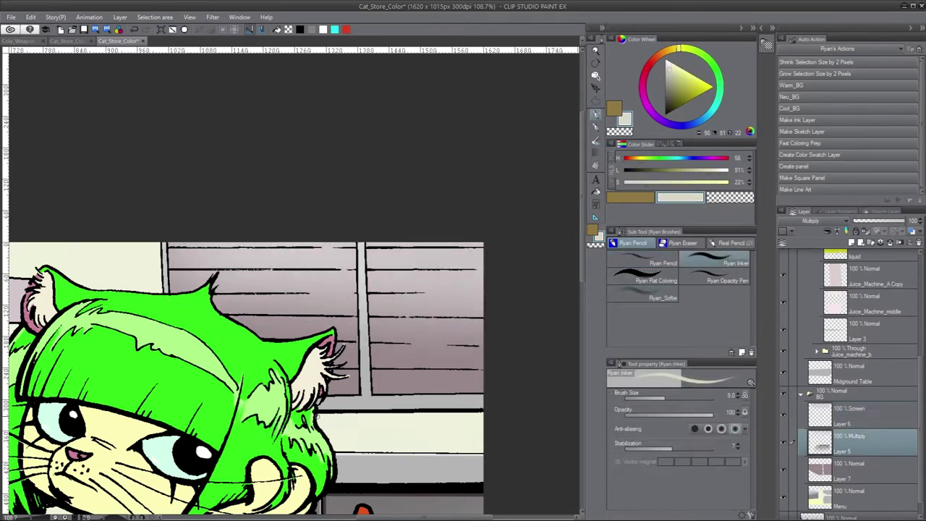
drag(289, 347, 297, 282)
Step: Paint thin mauve shadow lines along the shutter slats with a small Ryan Inker brush, sampling colours from the shutters
alt+click(404, 238)
scroll(242, 339, up, 6)
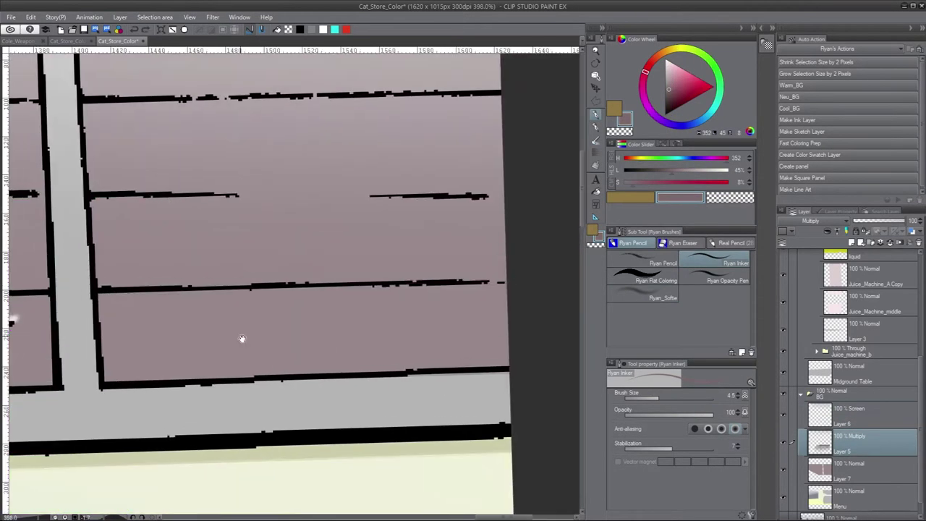
drag(242, 338, 184, 382)
alt+click(177, 331)
key(bracketleft)
drag(173, 286, 210, 322)
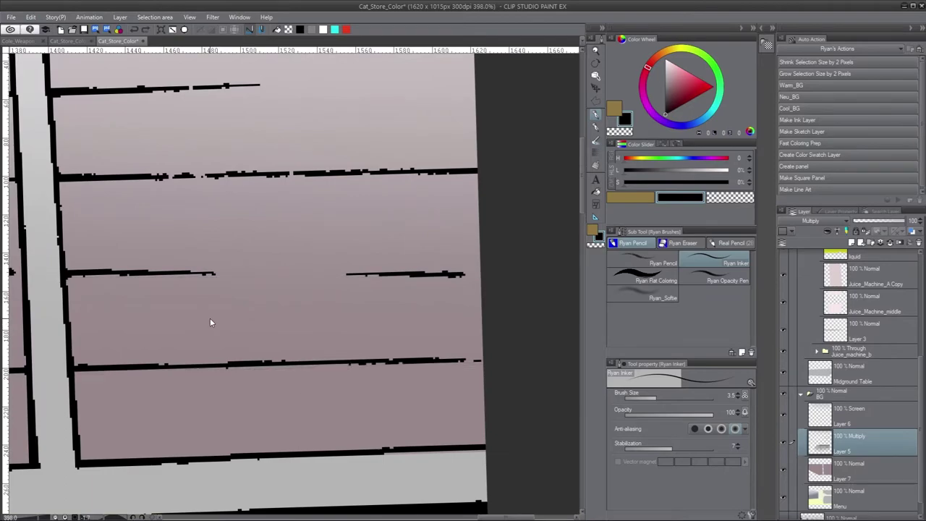
alt+click(210, 322)
drag(75, 368, 481, 363)
key(bracketright)
mouse_move(67, 278)
mouse_down()
mouse_move(482, 241)
mouse_move(415, 268)
mouse_move(413, 171)
mouse_move(361, 227)
mouse_move(526, 292)
mouse_move(486, 275)
mouse_move(477, 282)
mouse_up()
alt+click(478, 282)
key(alt+bracketright)
key(ctrl+minus)
key(ctrl+minus)
key(ctrl+minus)
key(ctrl+minus)
key(ctrl+minus)
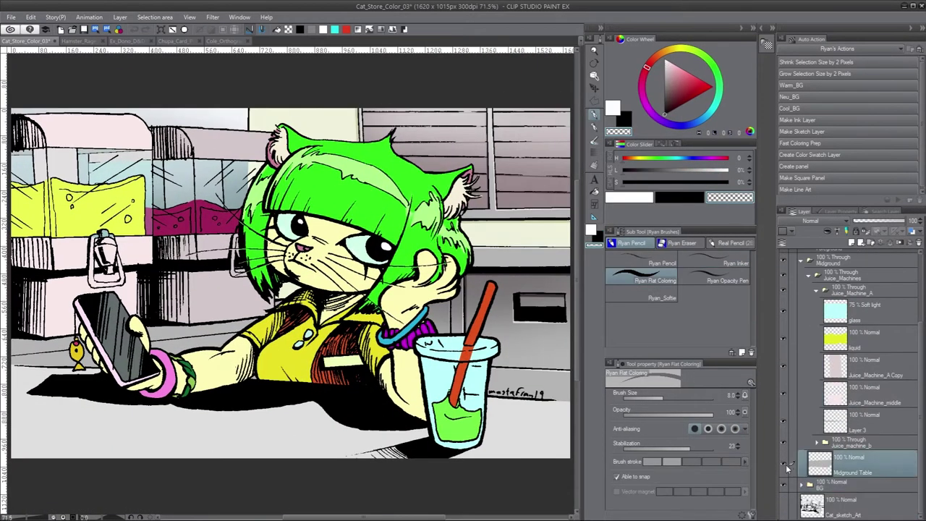
Step: On a new layer above Midground Table, select the counter's front strip with Polyline, fill it light grey and merge both layers
key(ctrl+plus)
scroll(298, 335, up, 5)
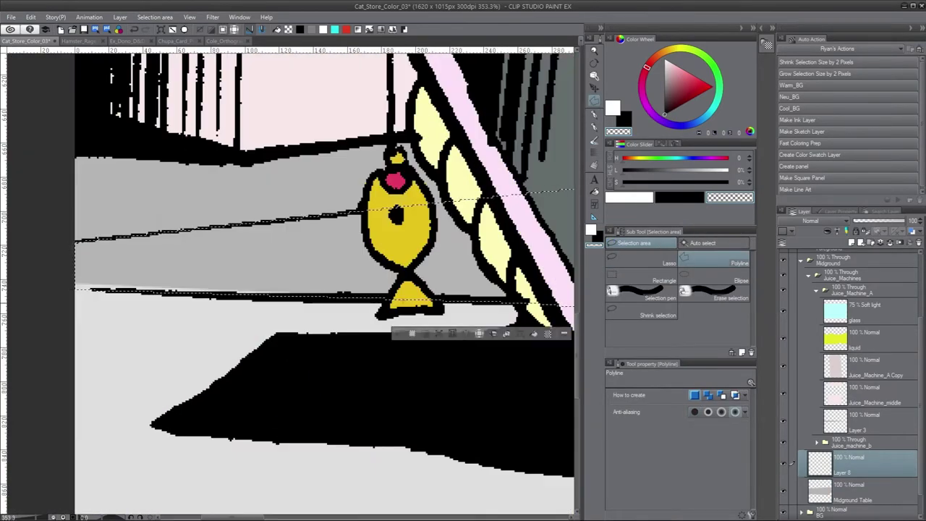
key(m)
scroll(496, 468, down, 5)
scroll(376, 305, up, 3)
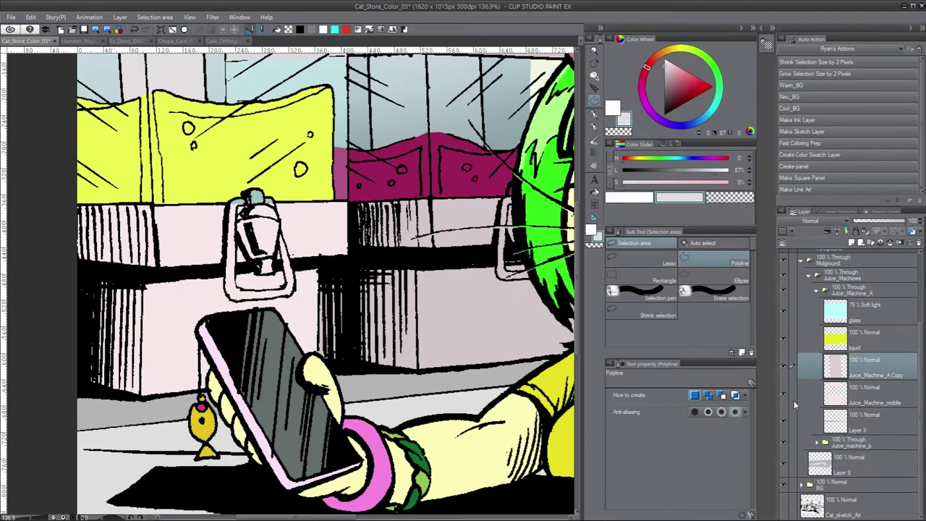
Step: Shade the juice machines' ribbed side panels on duplicates of their body layers, recolouring the right machine's shade to purple with Hue/Saturation/Luminosity
click(868, 394)
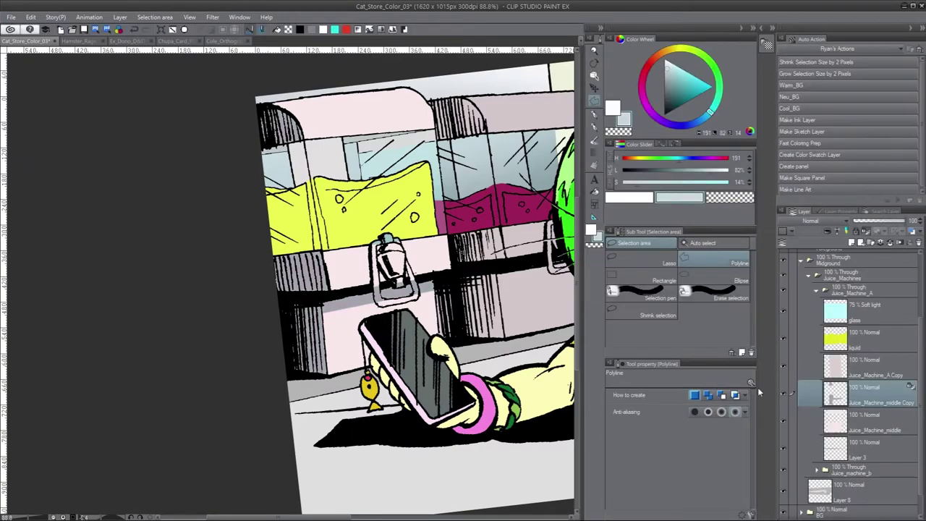
click(818, 387)
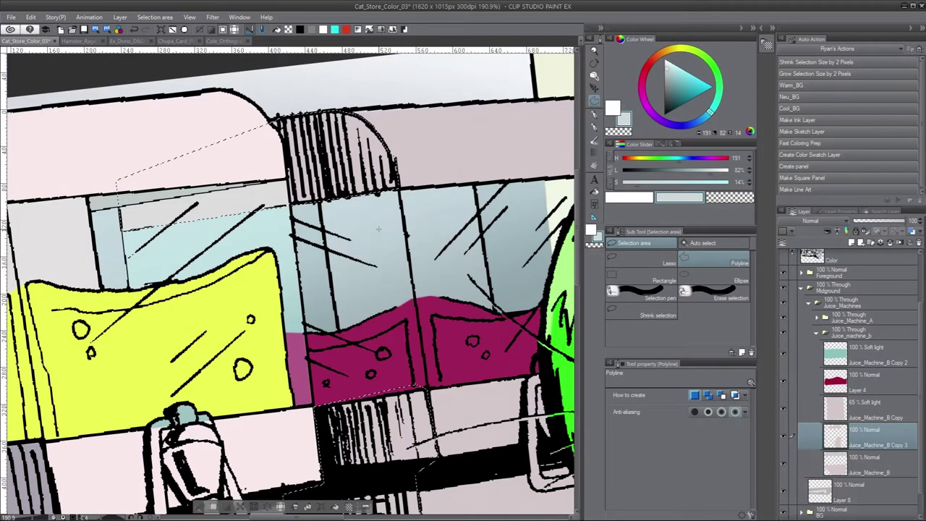
key(ctrl+u)
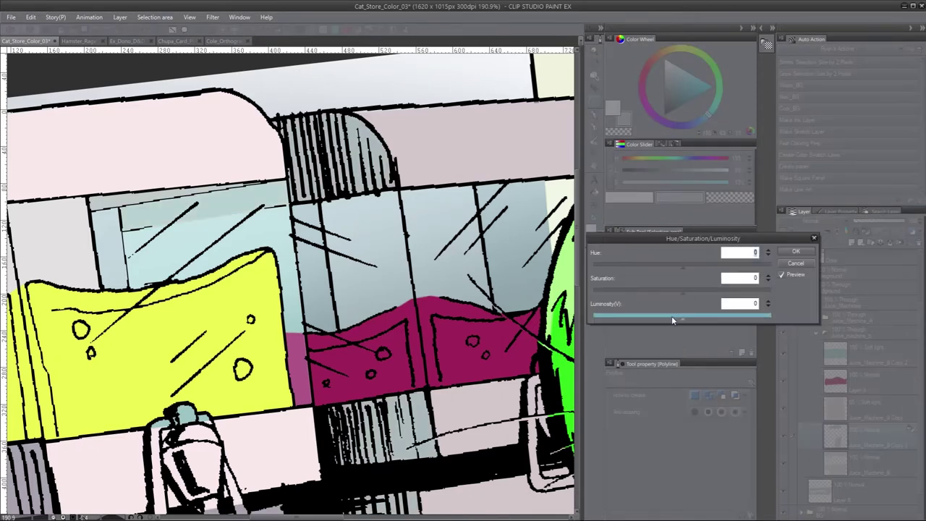
drag(698, 272, 708, 269)
click(796, 251)
Step: Paint mauve shadows beneath both machines' ledges and tap handles on their duplicated body layers with Ryan Opacity Pen at sizes 20 and 8
key(b)
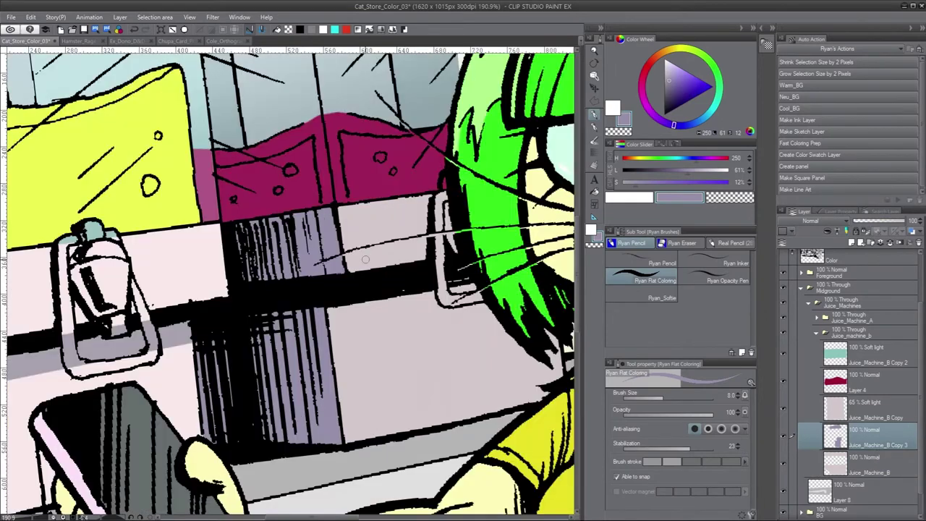
click(723, 280)
click(853, 399)
click(855, 411)
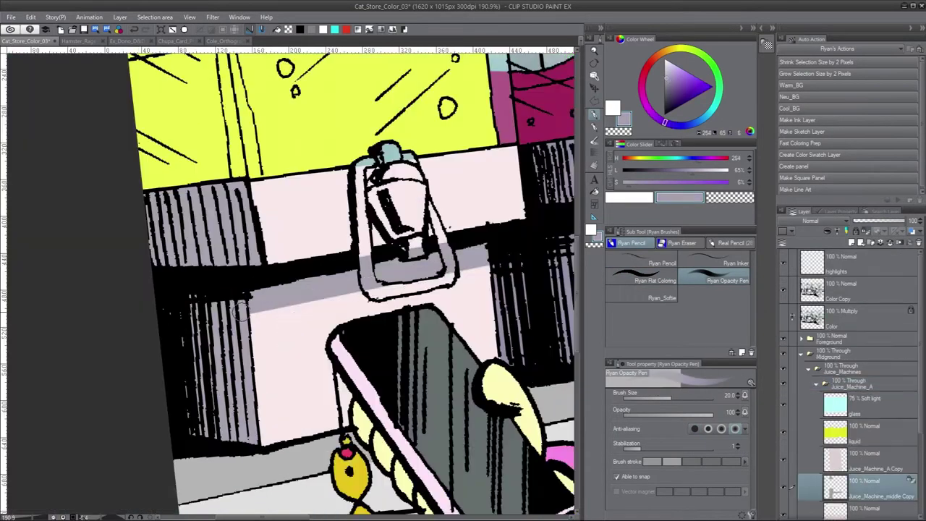
mouse_move(253, 307)
mouse_down()
mouse_move(311, 323)
mouse_move(482, 280)
mouse_move(283, 321)
mouse_move(342, 299)
mouse_up()
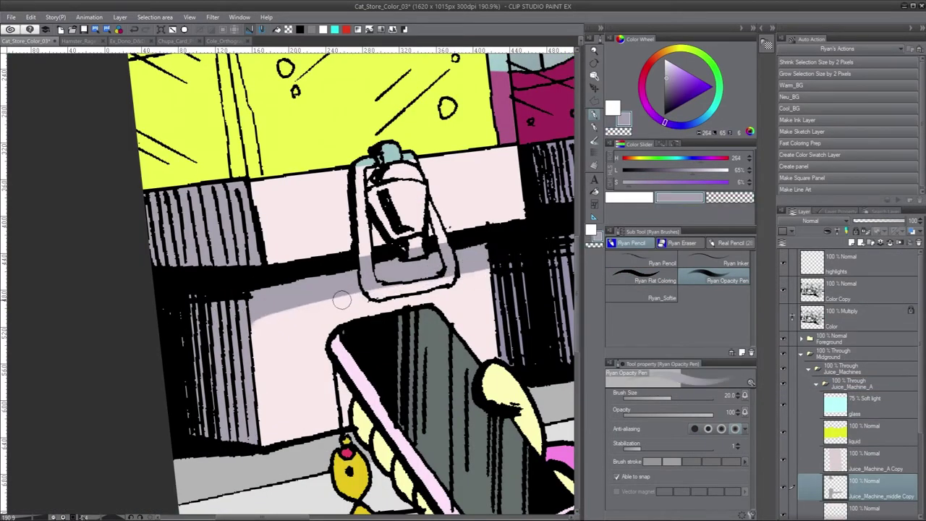
click(868, 503)
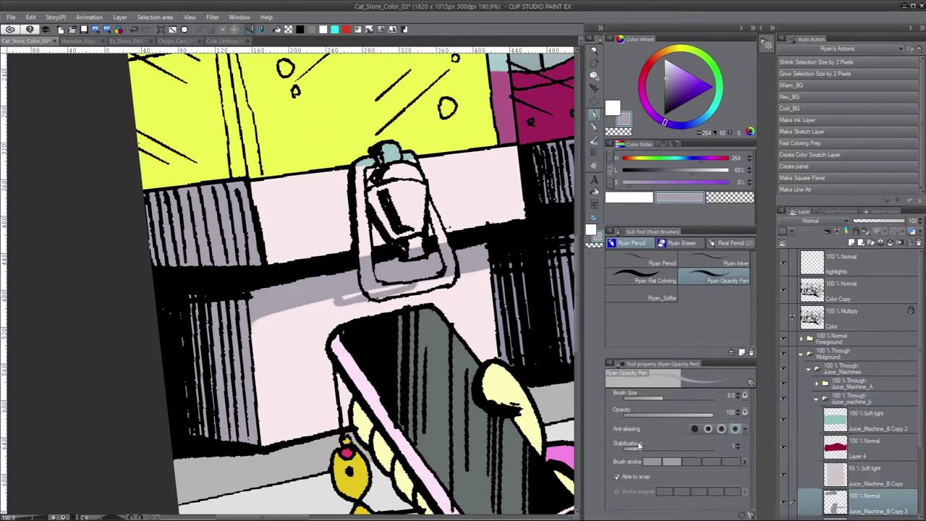
Step: On a new layer above Juice_Machine_B Copy 2, fill the right machine's tap with dark grey using Ryan Flat Coloring at size 8
click(855, 419)
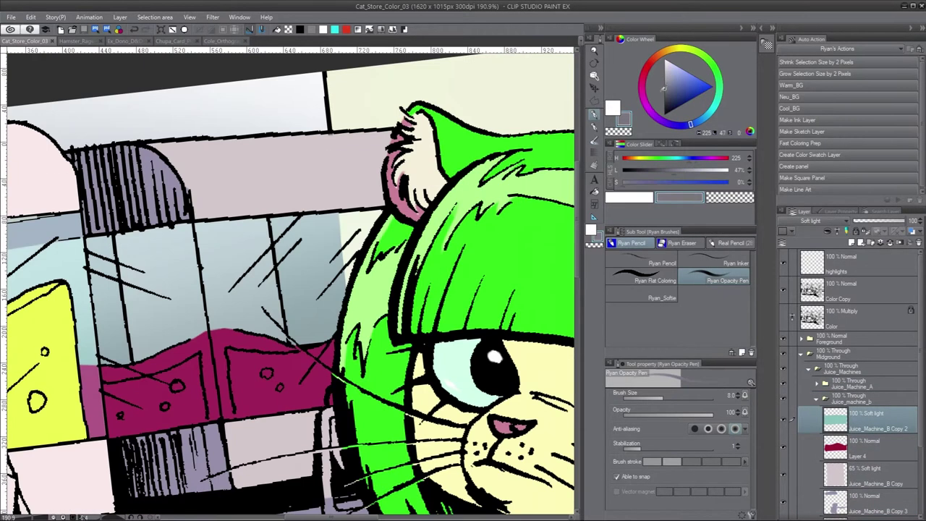
click(655, 280)
drag(392, 245, 392, 304)
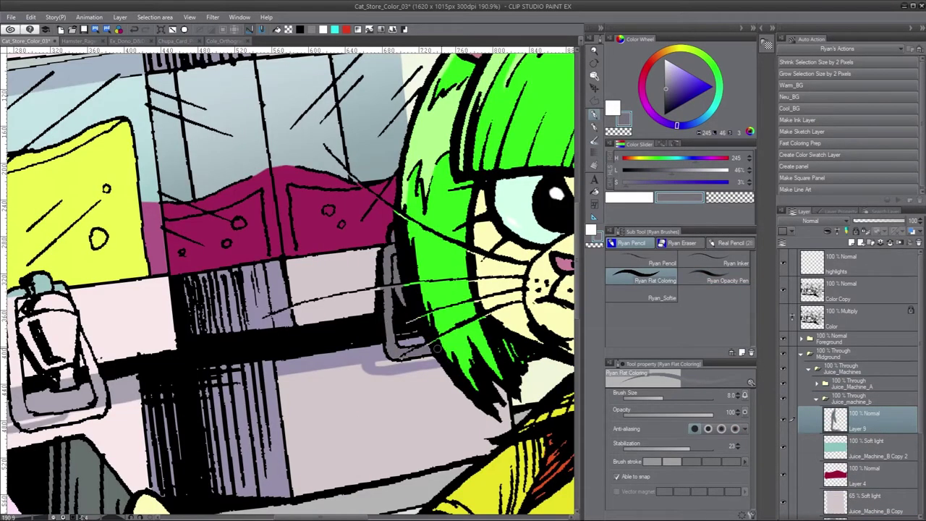
key(c)
Step: On a new layer in the Juice_Machine_A folder, paint the left tap and its handle dark grey with Ryan Flat Coloring, and save
click(817, 403)
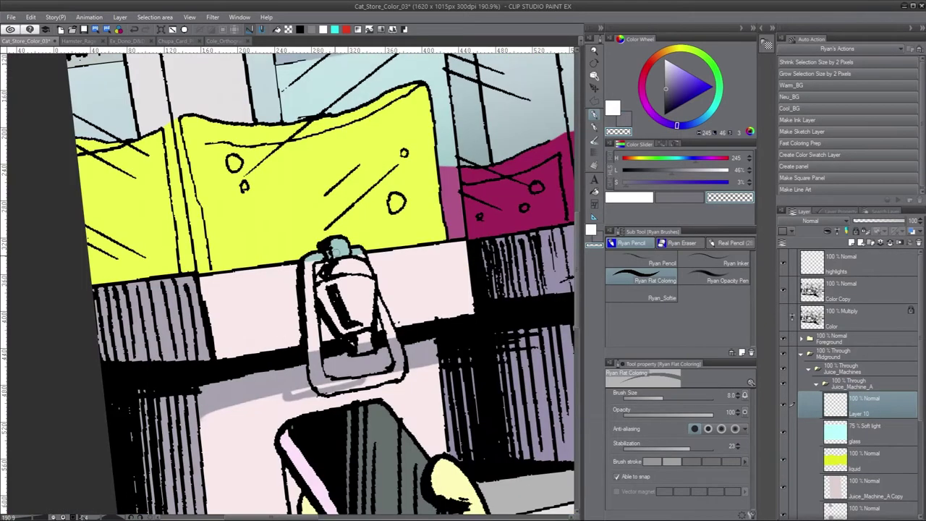
key(ctrl+z)
key(x)
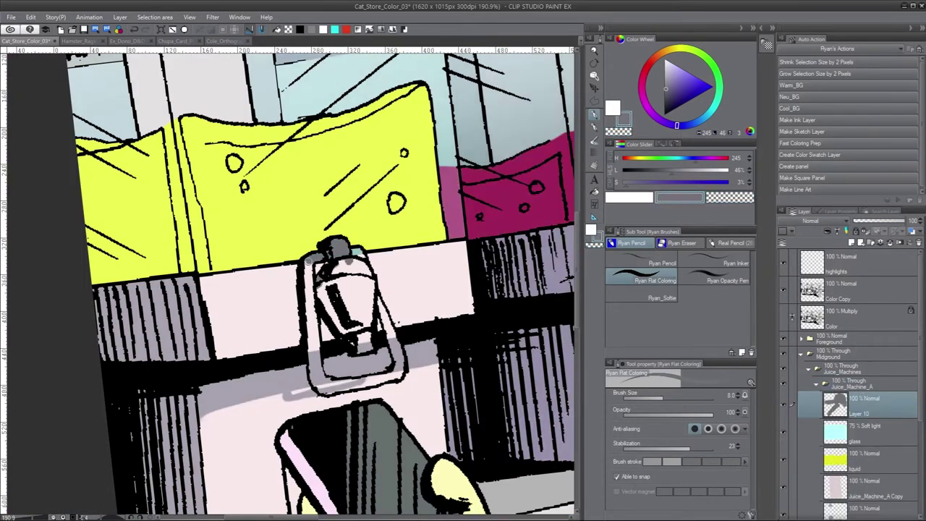
mouse_move(307, 261)
mouse_down()
mouse_move(355, 336)
mouse_move(366, 268)
mouse_move(347, 318)
mouse_move(372, 378)
mouse_up()
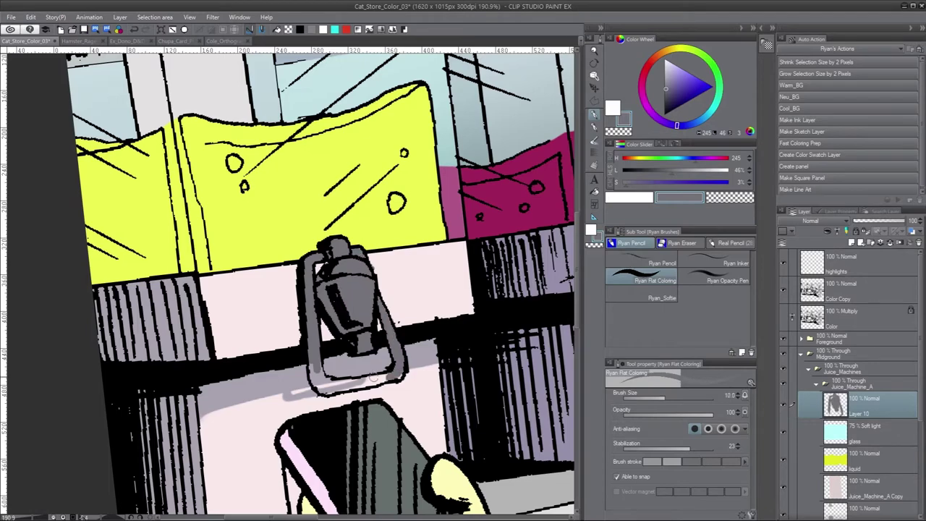
key(ctrl+s)
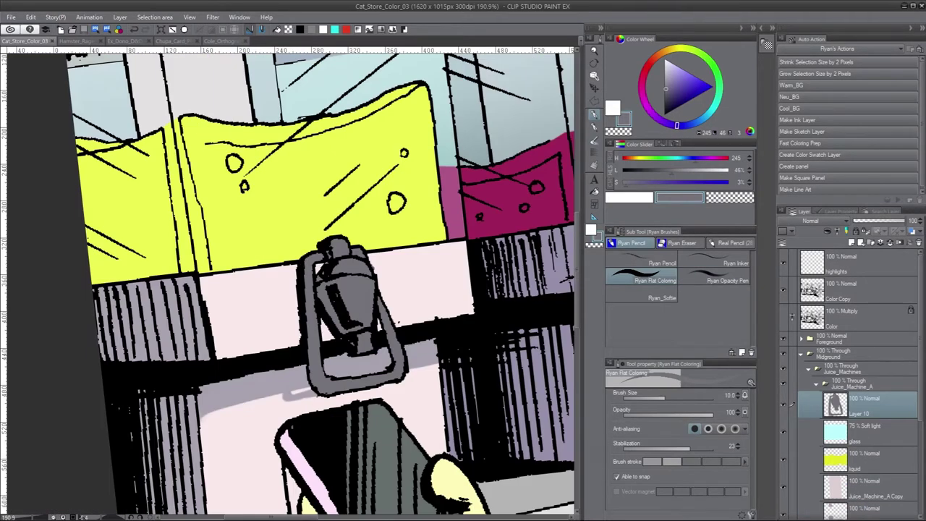
Step: Paint pale blue metallic highlights on the left tap on a new Add layer, using Ryan Opacity Pen at size 5
key(ctrl+shift+n)
click(723, 280)
alt+click(311, 79)
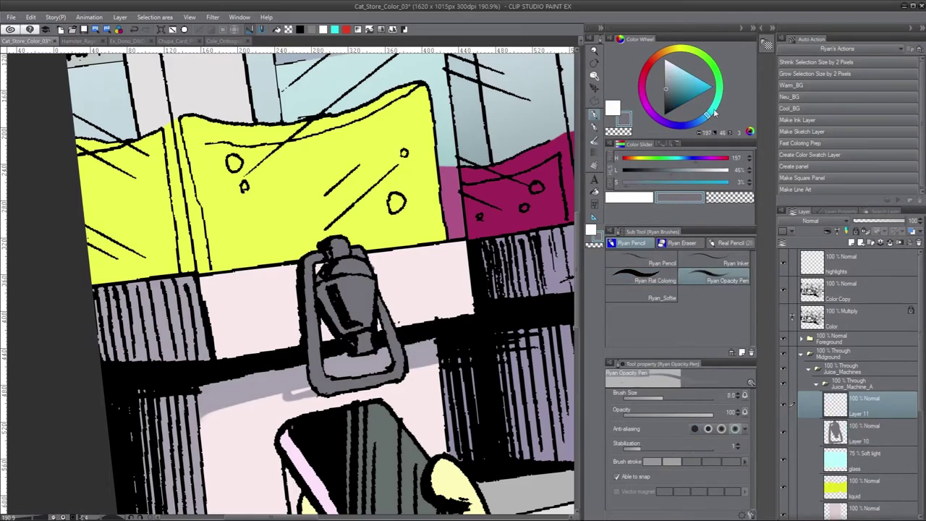
drag(348, 271, 356, 261)
click(810, 220)
click(804, 324)
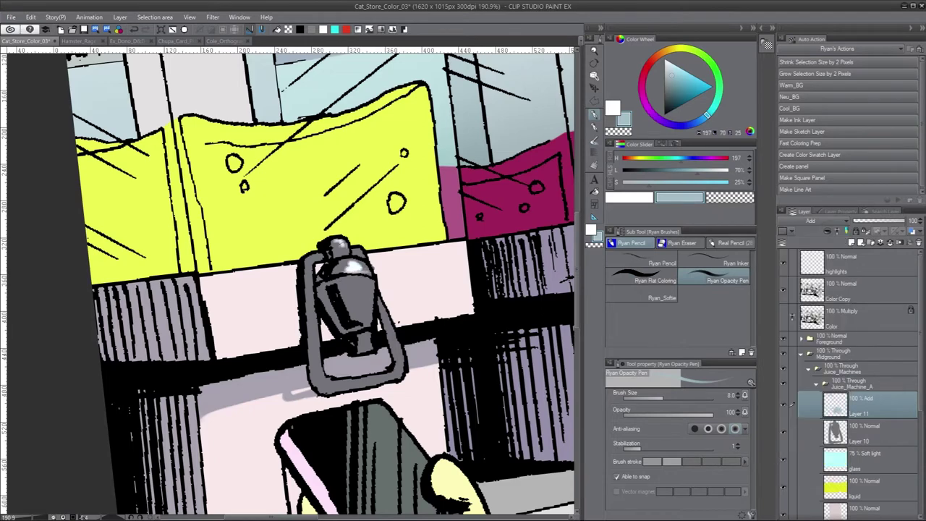
key(ctrl+z)
click(804, 221)
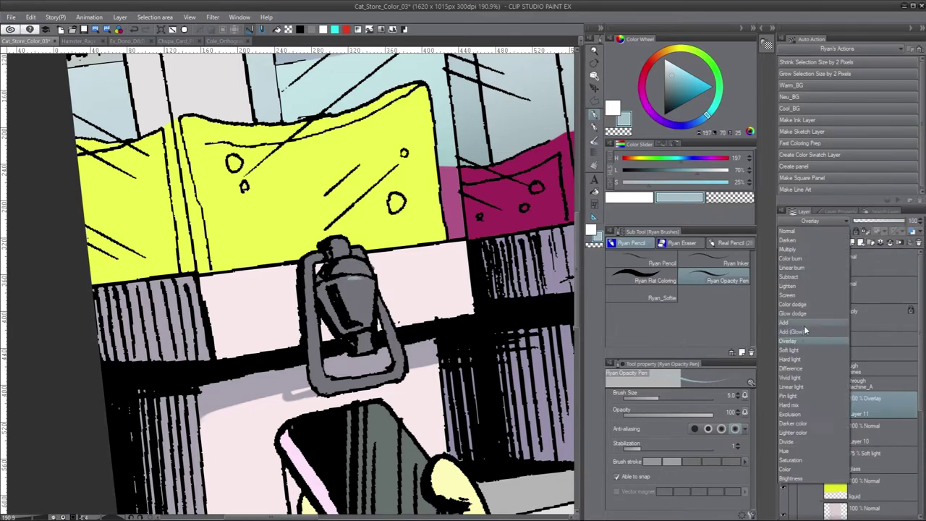
click(804, 324)
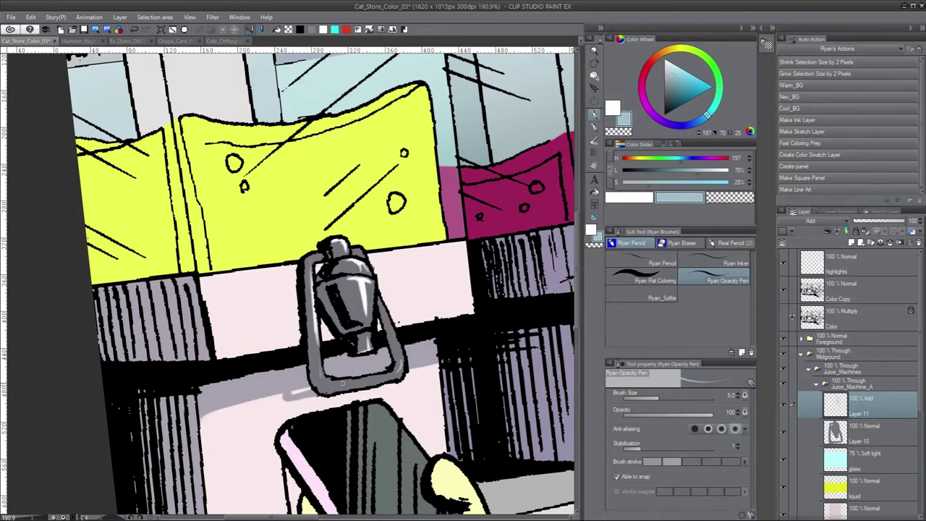
Step: Try dark violet shading on the left tap on a new Multiply layer above its base colour, and undo it
alt+click(295, 404)
click(826, 234)
click(669, 99)
drag(340, 282, 350, 320)
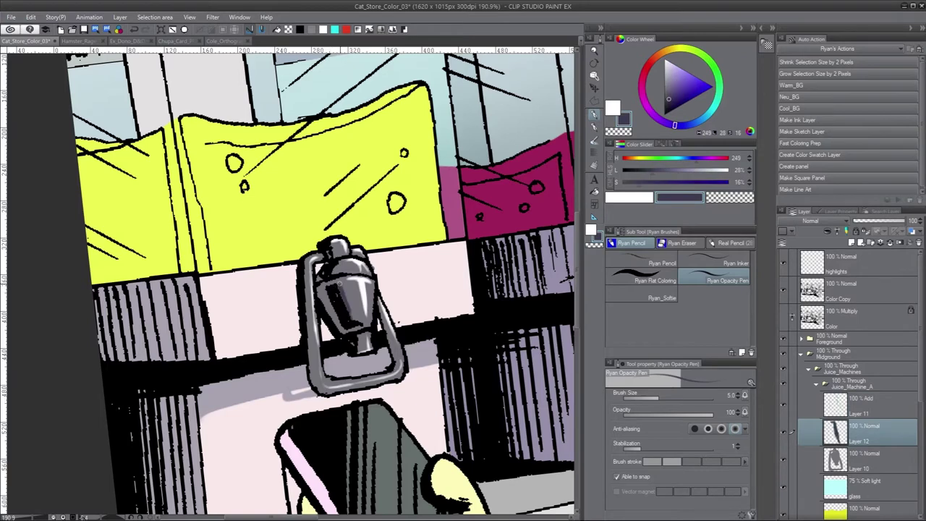
click(805, 221)
click(804, 251)
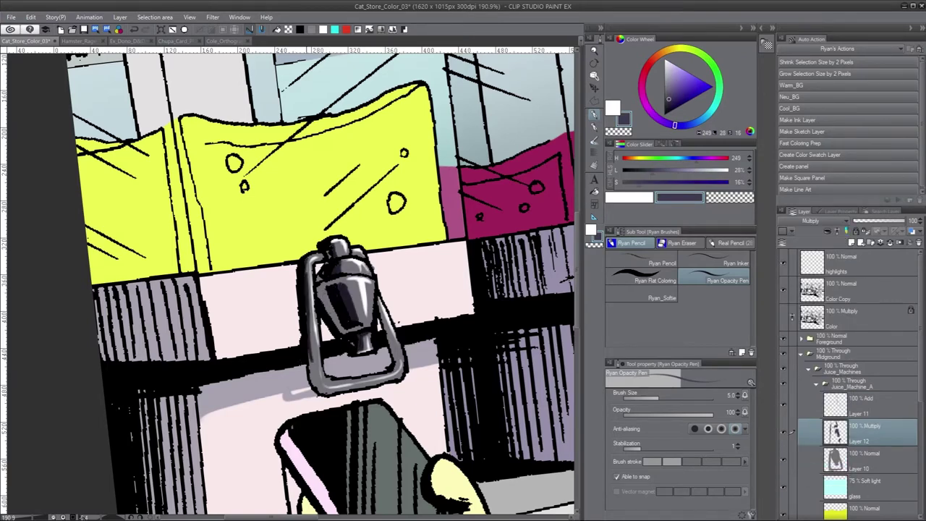
key(ctrl+z)
key(ctrl+z)
key(ctrl+z)
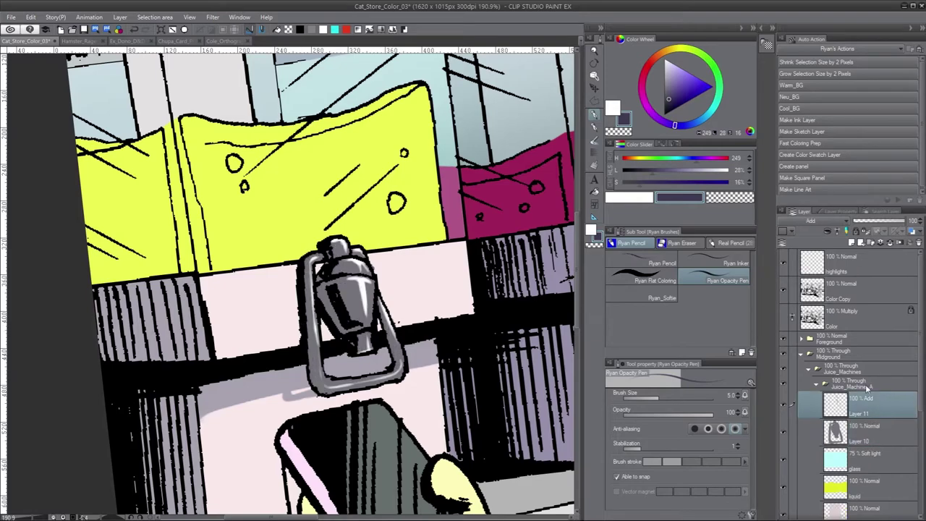
Step: Refine the left tap's highlights on Layer 11 with sampled pale blue and keep the layer in Add mode
alt+click(353, 292)
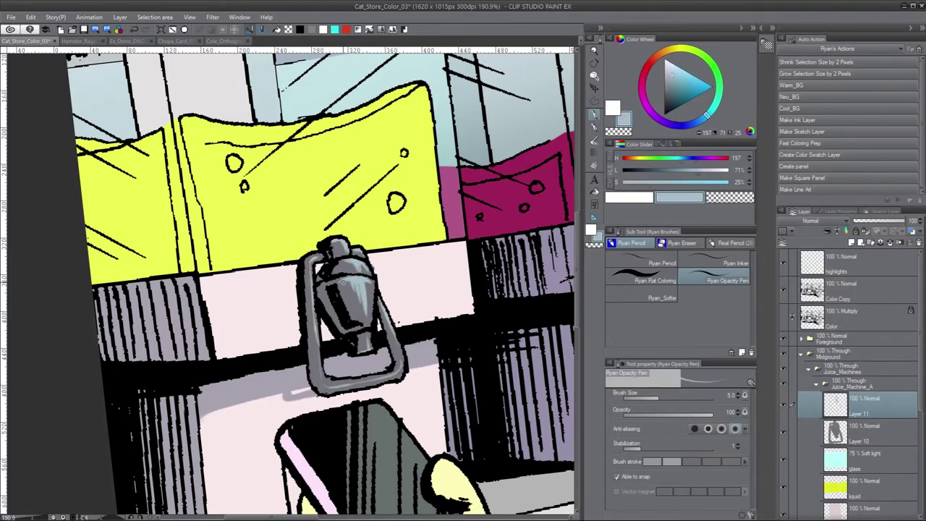
click(804, 220)
click(804, 355)
drag(362, 217, 232, 226)
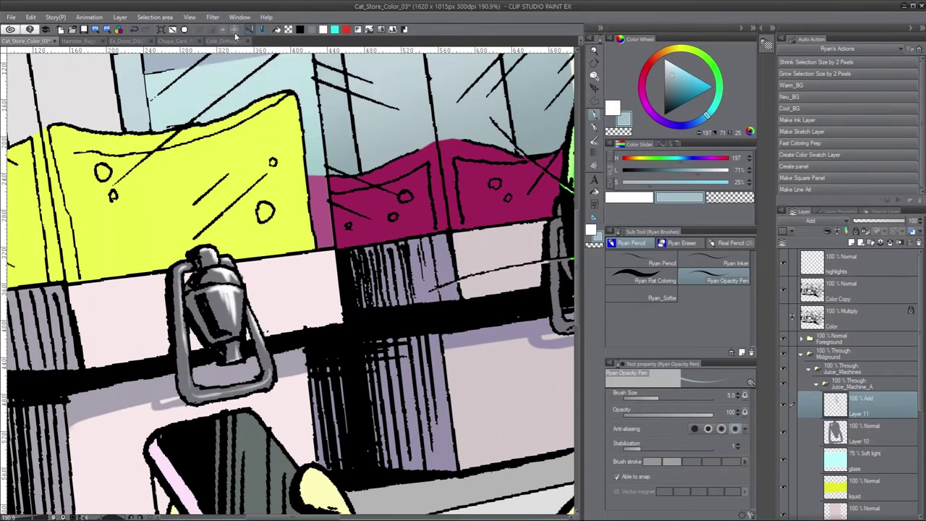
key(c)
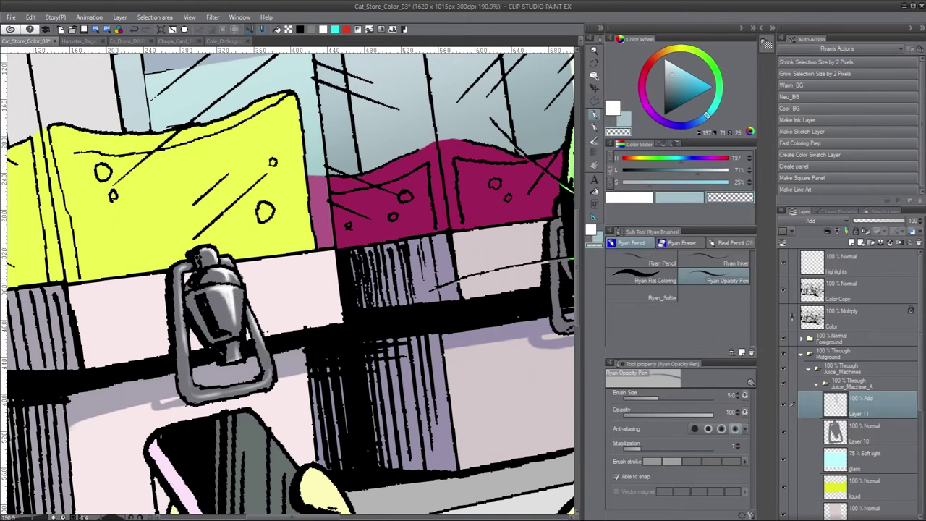
Step: Lower Layer 11's opacity to 75% and add small white highlights on a new Add layer with Ryan Opacity Pen at size 3
key(ctrl+shift+n)
key(c)
key(ctrl+z)
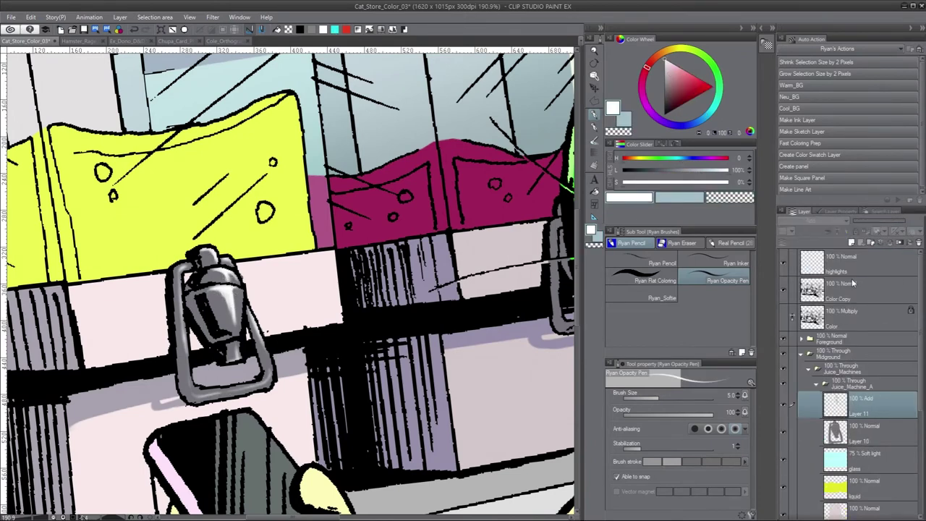
key(c)
click(647, 263)
drag(913, 222, 894, 223)
key(ctrl+shift+n)
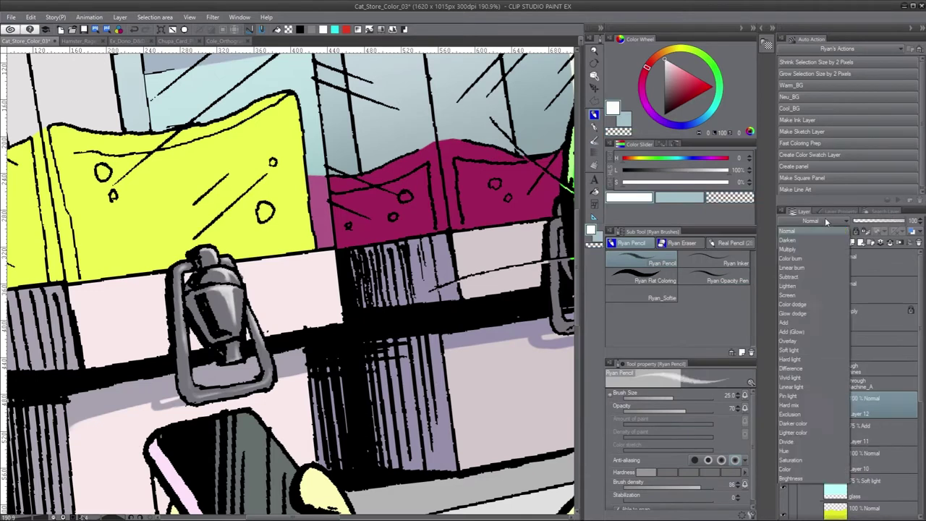
click(719, 280)
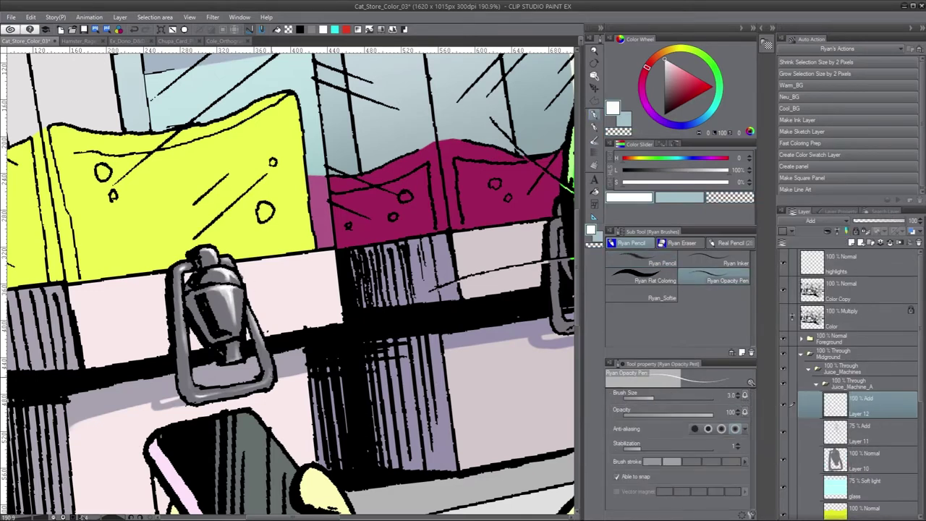
Step: Paint cast shadows beside both taps on the machines' shade layers with Ryan Opacity Pen at size 7, using sampled mauve, and save
alt+click(129, 410)
ctrl+shift+click(129, 411)
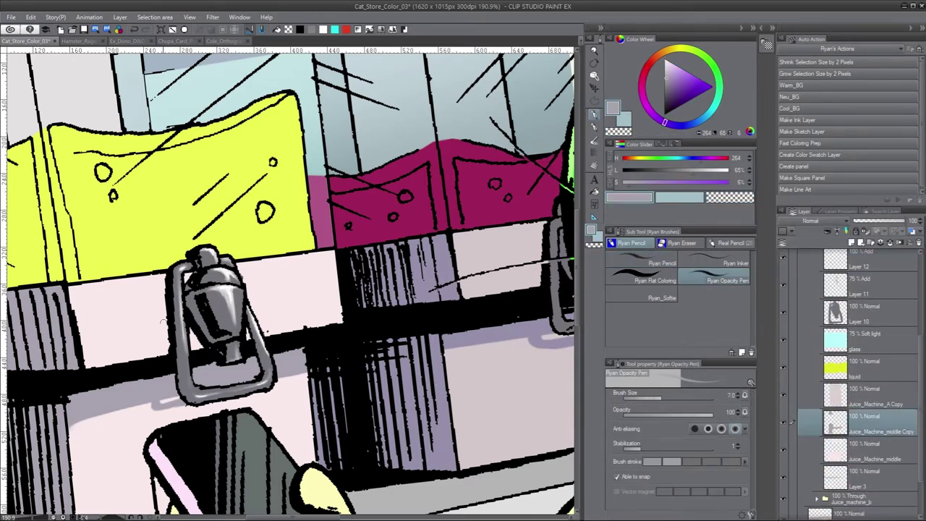
key(ctrl+s)
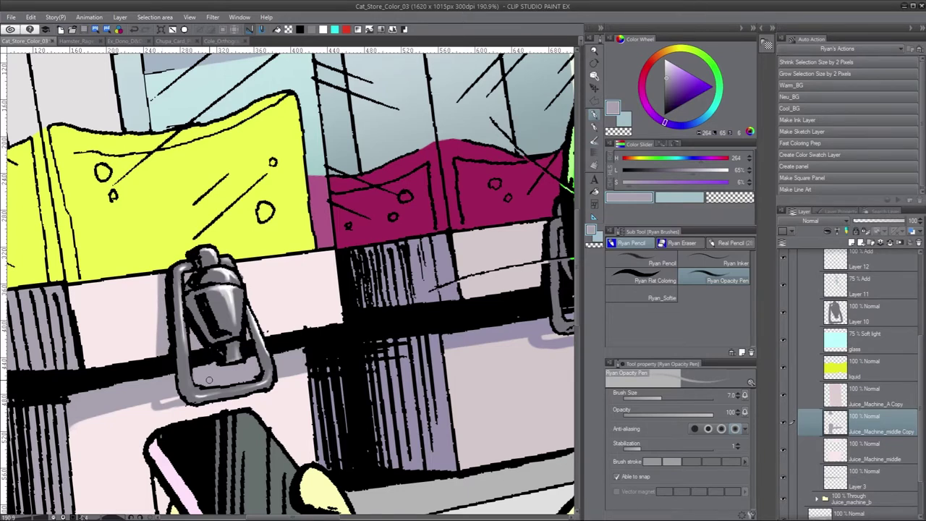
ctrl+shift+click(541, 262)
alt+click(540, 262)
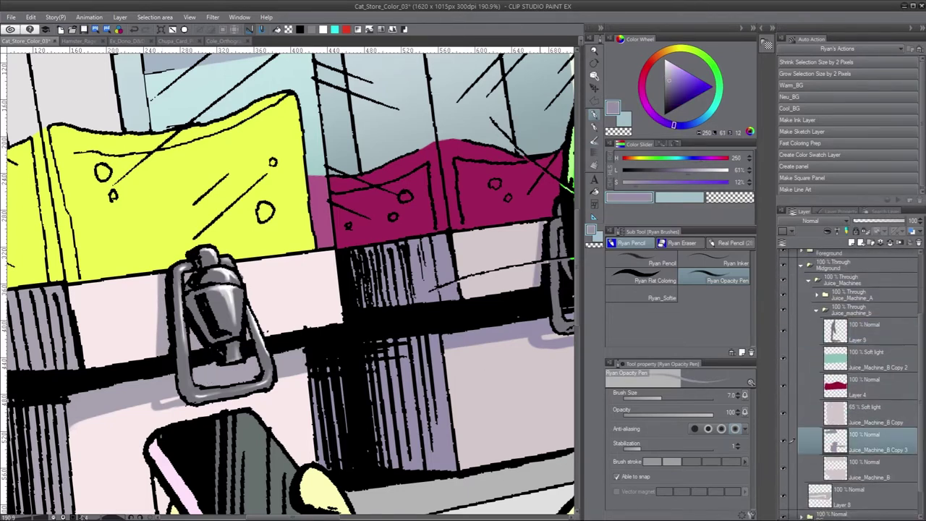
drag(540, 262, 453, 304)
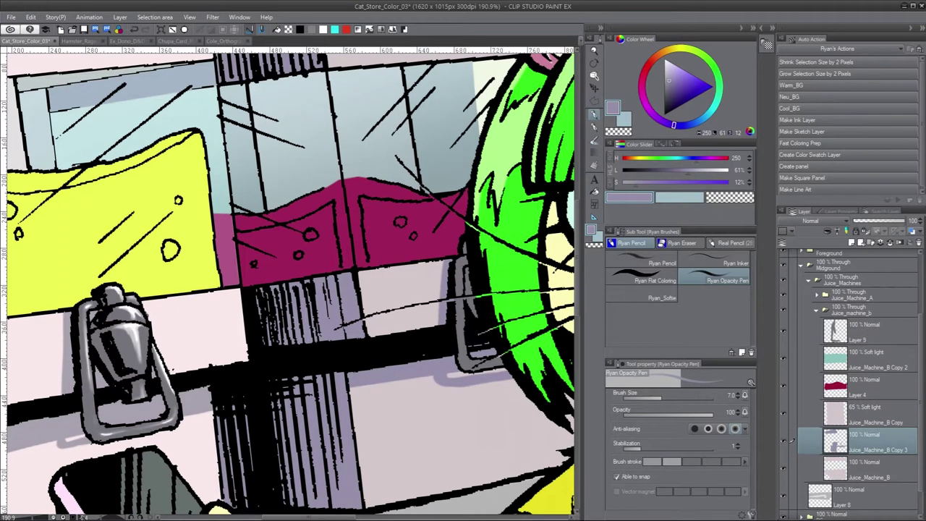
Step: Add an Add-mode layer above the right tap's base colour, and darken the tap on Layer 9 with luminosity about -18
click(798, 329)
key(ctrl+shift+n)
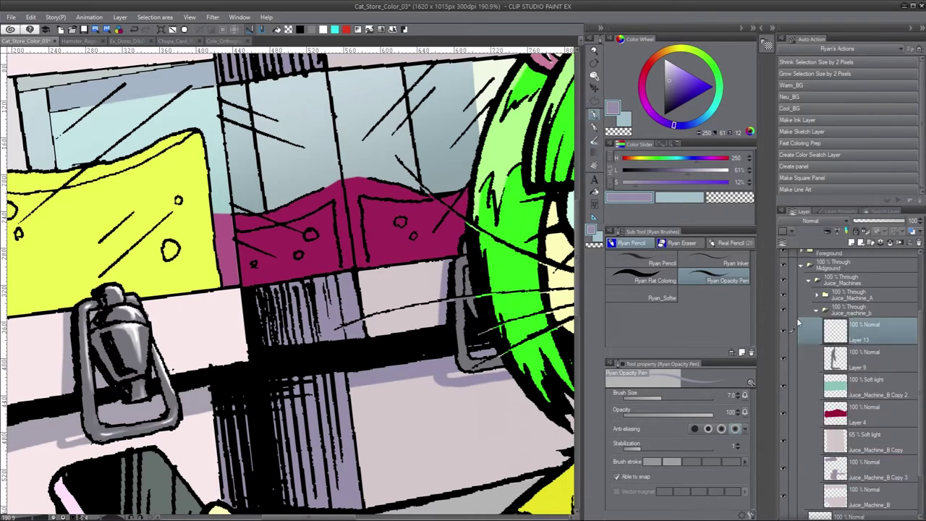
click(874, 358)
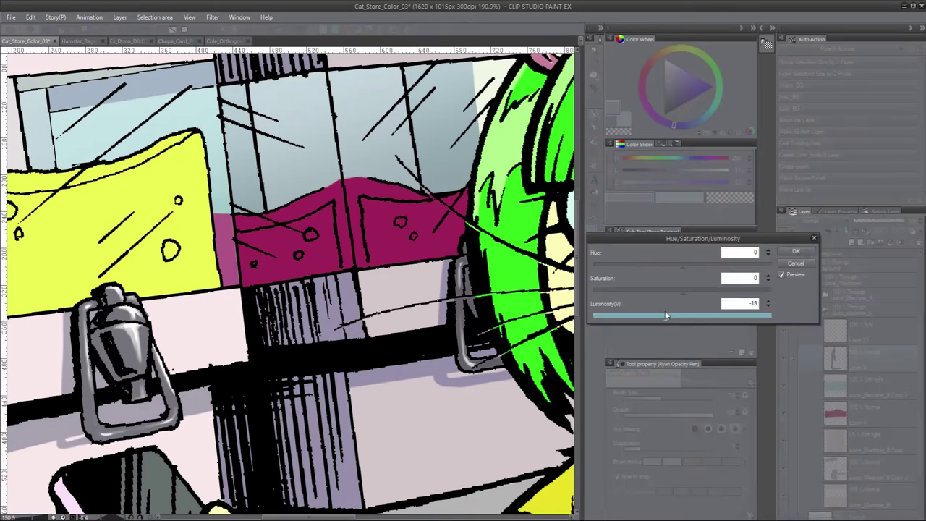
Step: Paint soft cyan glow on the right machine's glass with Ryan_Softie on new clipped Layer 14, and set it to Add
key(ctrl+minus)
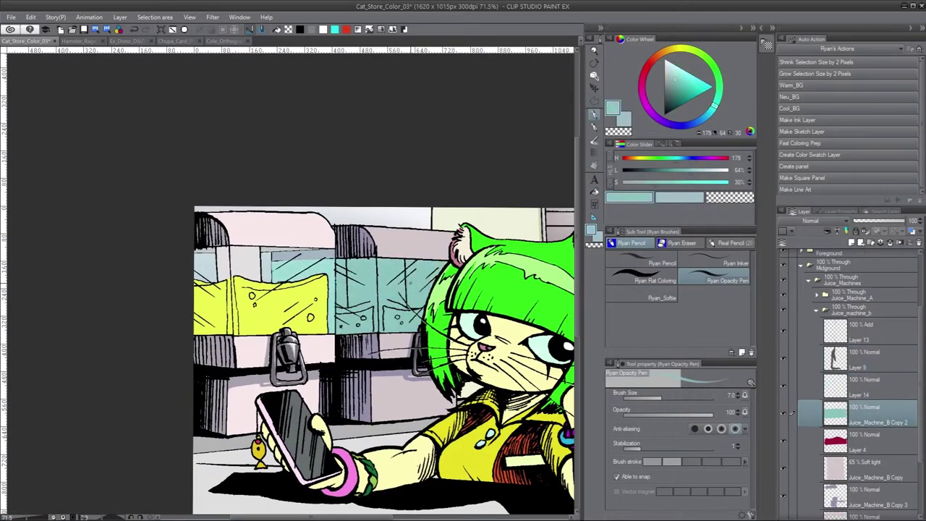
drag(379, 325, 377, 260)
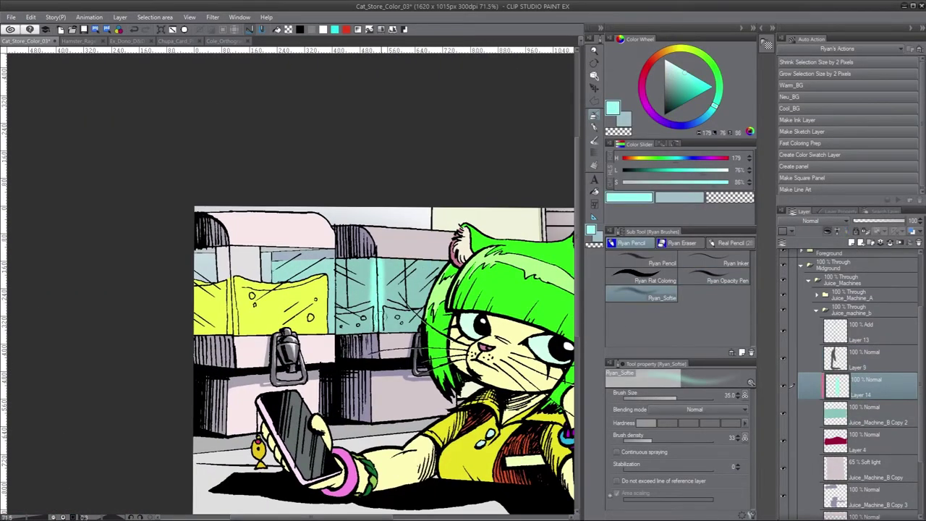
click(810, 222)
click(803, 344)
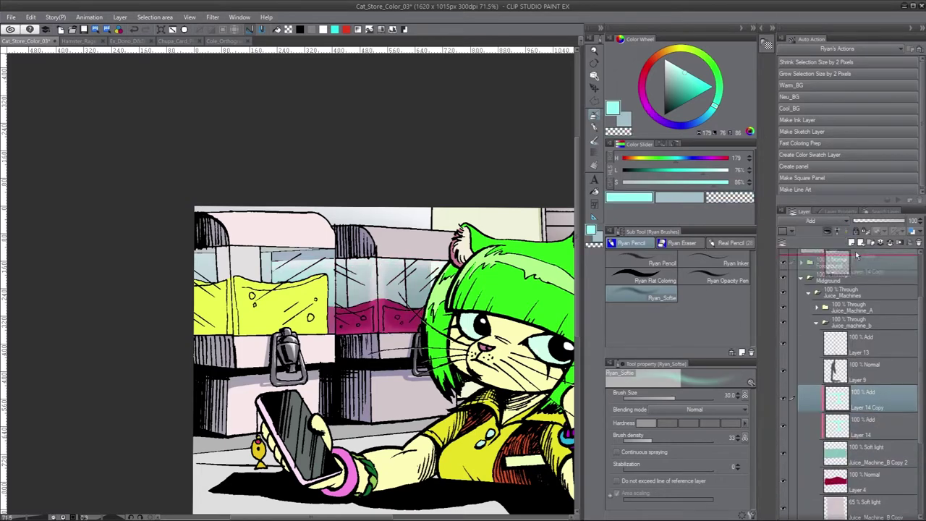
Step: Paint a soft pale cyan glow and diagonal streaks on the right machine's glass with Ryan_Softie at size 30 on new Layer 15
key(ctrl+shift+n)
drag(377, 329, 378, 267)
click(694, 66)
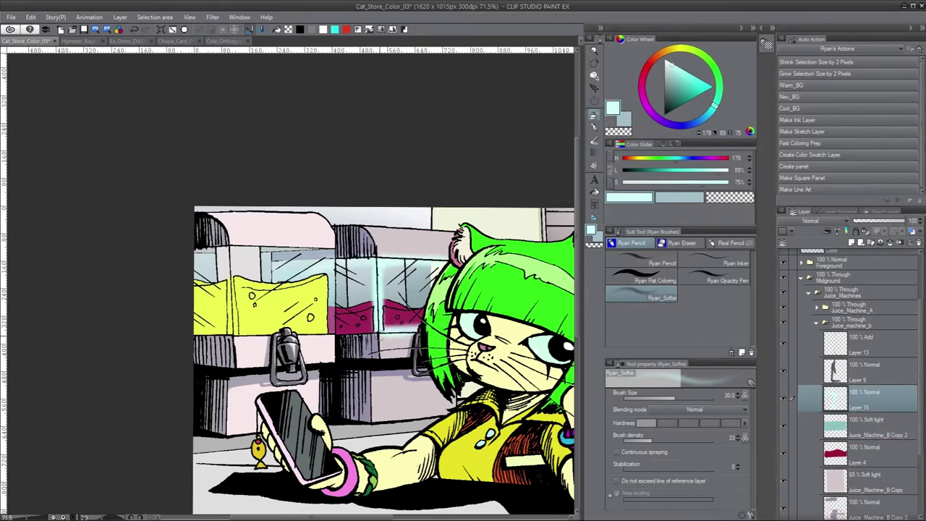
key(c)
drag(427, 269, 385, 321)
drag(434, 302, 398, 337)
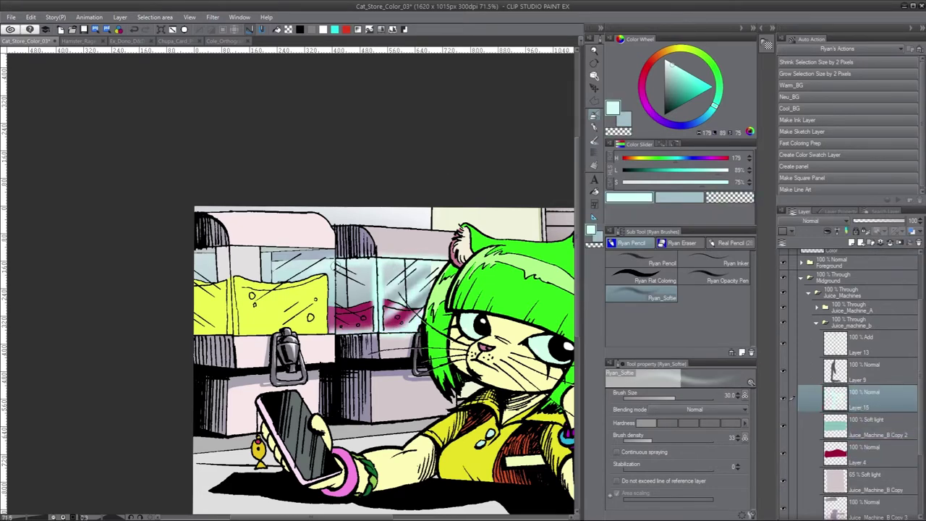
Step: Brush a brighter glow along the right machine's glass corner post on a new Layer 14 above Layer 15, using Ryan_Softie
key(ctrl+plus)
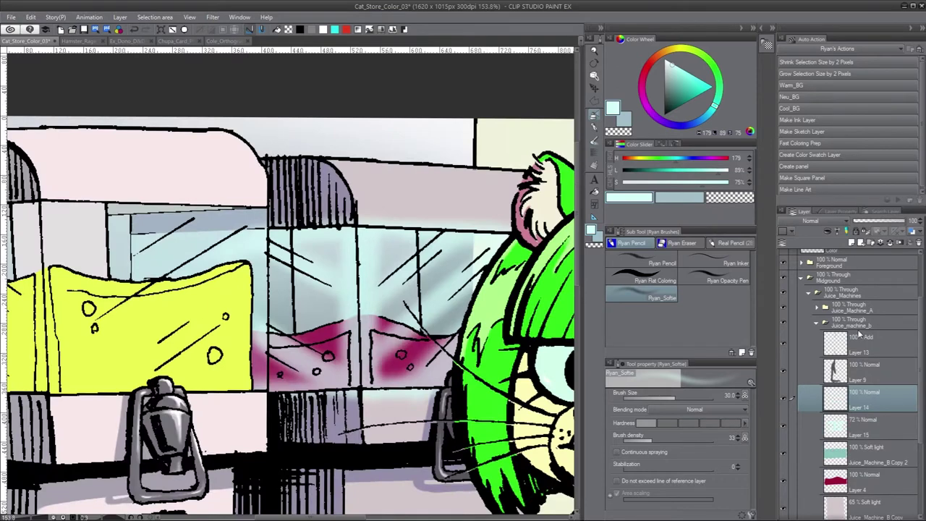
mouse_move(359, 238)
mouse_down()
mouse_move(362, 380)
mouse_move(448, 304)
mouse_move(390, 361)
mouse_move(384, 238)
mouse_up()
key(bracketright)
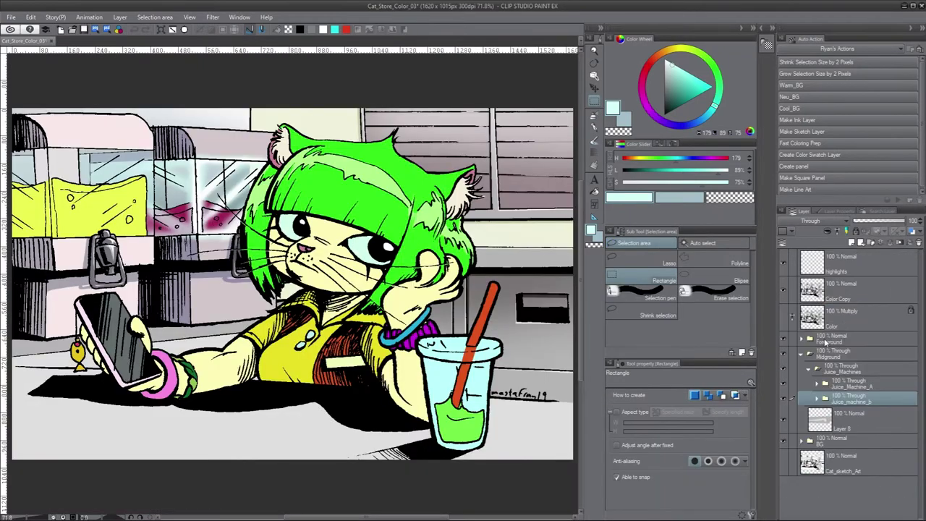
Step: Paint pale cyan glow along the left machine's glass edges with Ryan_Softie on new Layer 16, and set the layer to Add
scroll(853, 383, up, 5)
click(861, 485)
key(p)
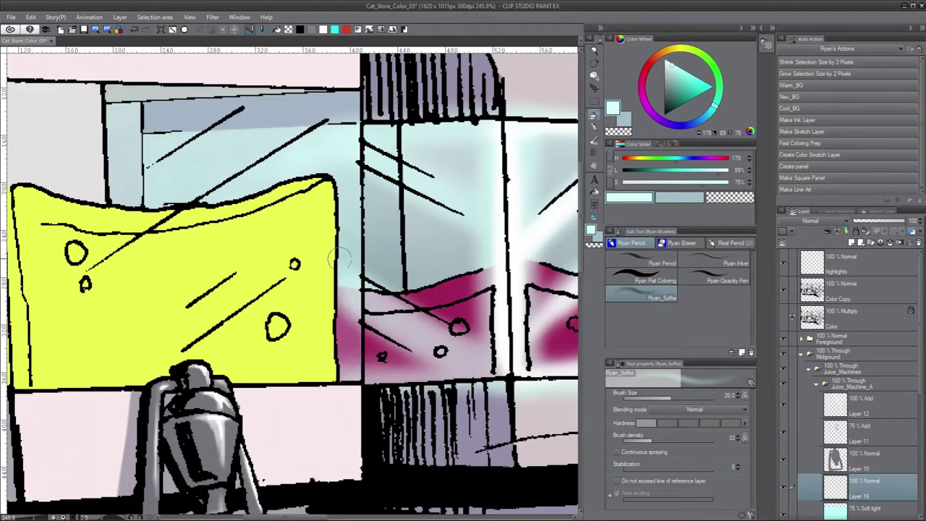
drag(348, 195, 350, 379)
drag(349, 274, 347, 159)
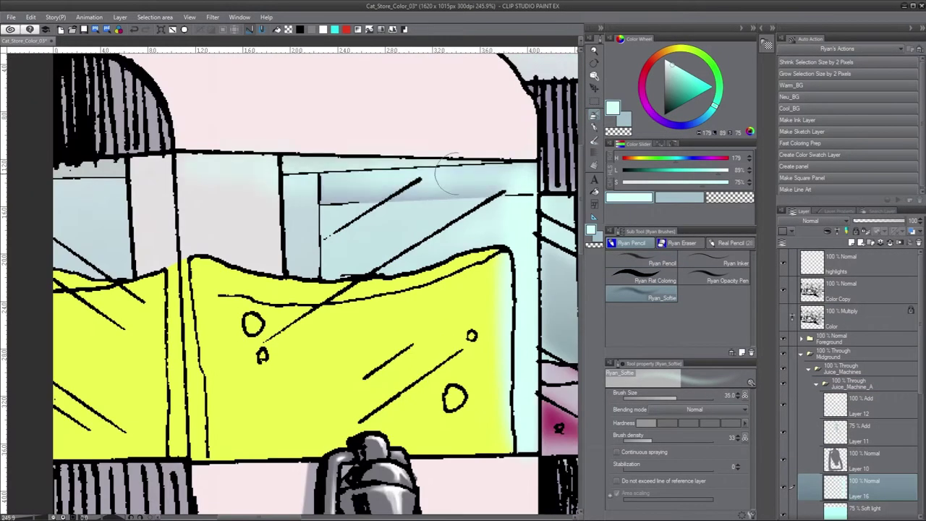
drag(290, 173, 419, 166)
drag(275, 445, 499, 441)
drag(524, 202, 524, 449)
drag(325, 238, 408, 200)
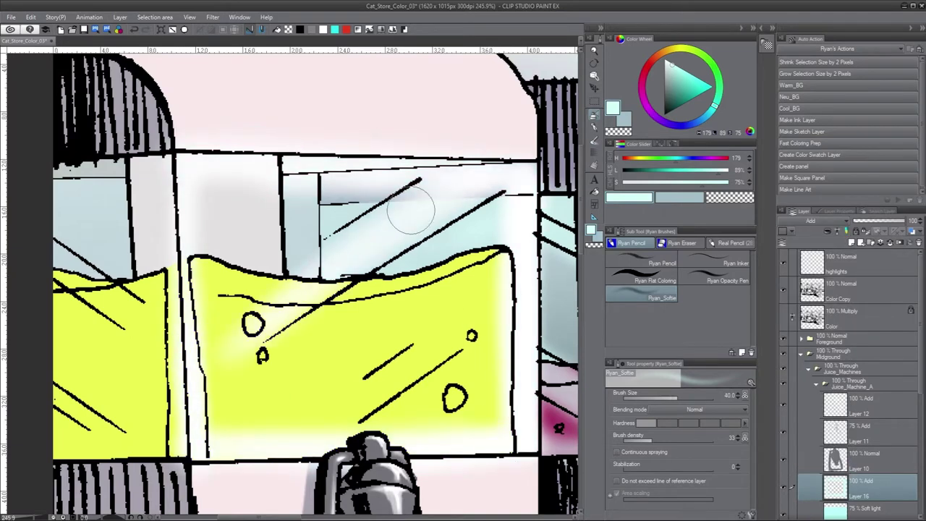
Step: Brush soft diagonal reflection streaks across the left machine's glass and yellow juice on Layer 16, adjusting the Ryan_Softie size between strokes
key(bracketleft)
key(bracketleft)
drag(217, 339, 457, 337)
drag(311, 434, 426, 340)
key(bracketright)
key(bracketright)
mouse_move(141, 355)
mouse_down()
mouse_move(94, 181)
mouse_move(87, 319)
mouse_move(109, 441)
mouse_up()
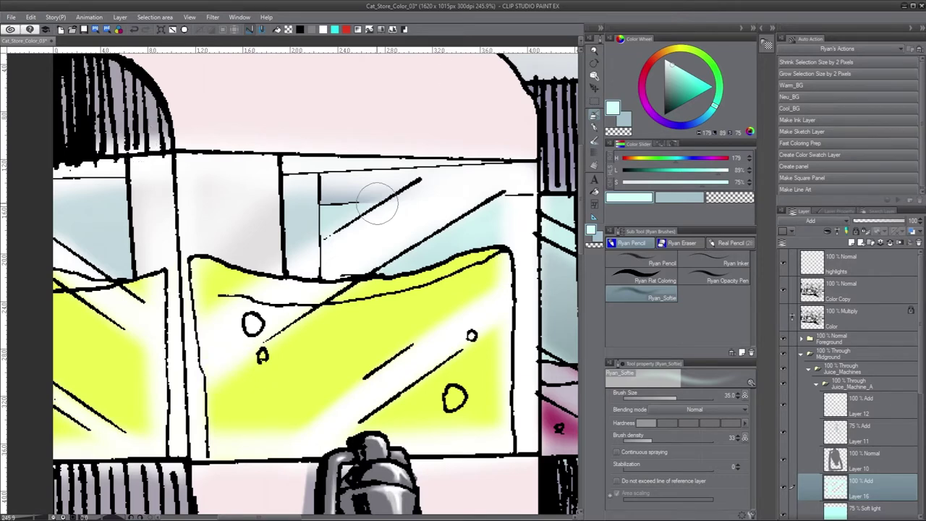
Step: Auto-select the glass areas and trim the glow spilling outside the machines' glass, including on the right machine's Layers 14 and 15
scroll(434, 391, down, 3)
key(w)
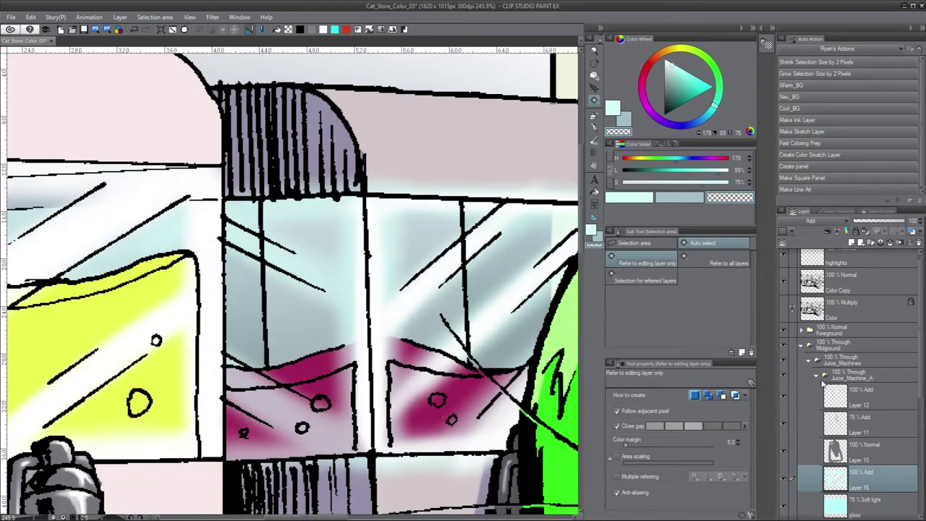
click(822, 376)
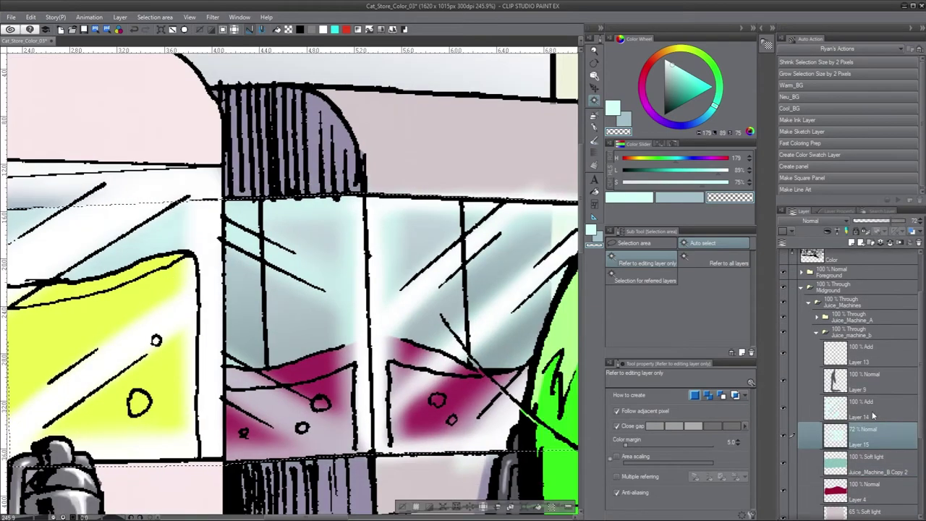
click(867, 409)
key(ctrl+minus)
key(ctrl+minus)
click(801, 271)
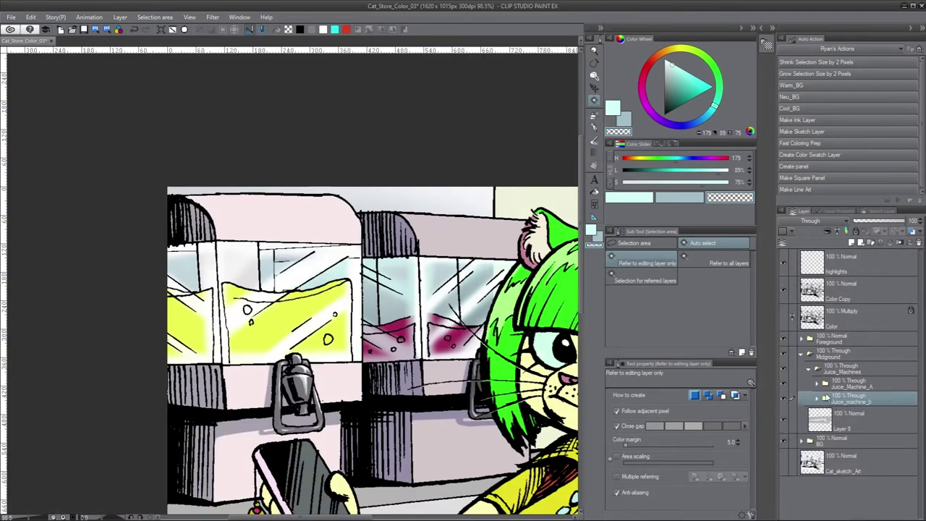
Step: Fill the tabletop on the Foreground group's Table layer with brown at hue 30, luminosity 52 and saturation 35
click(788, 339)
click(787, 340)
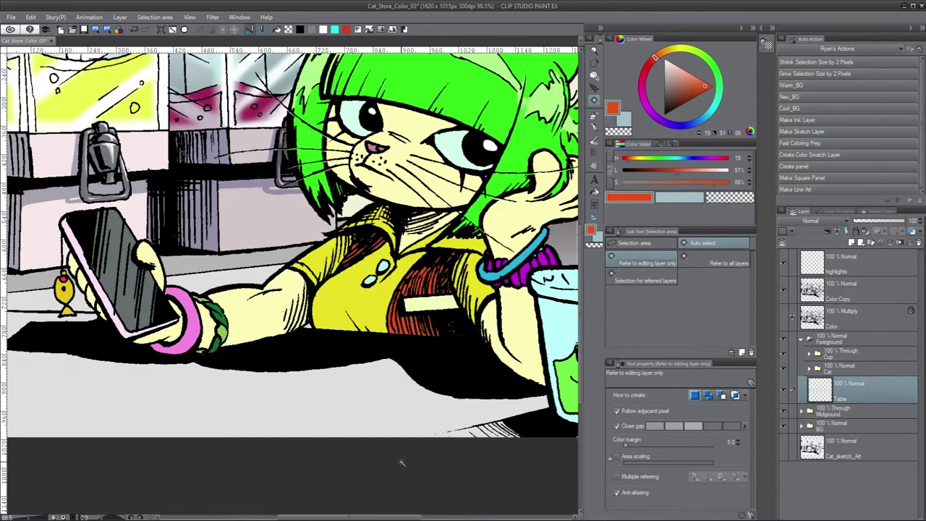
key(alt+BackSpace)
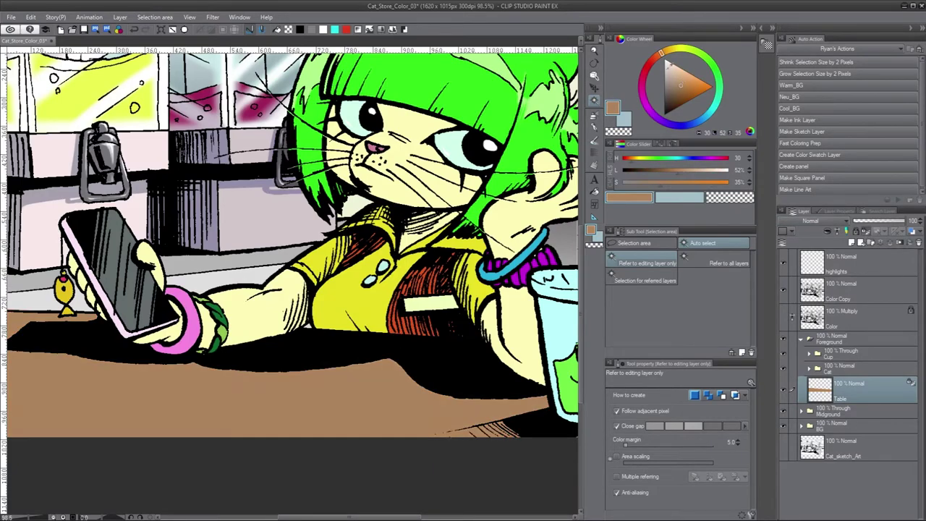
Step: Lasso the lit areas of the cat's muzzle, cheeks and lower face on the base fur layer
click(809, 368)
click(854, 445)
key(m)
scroll(372, 239, up, 5)
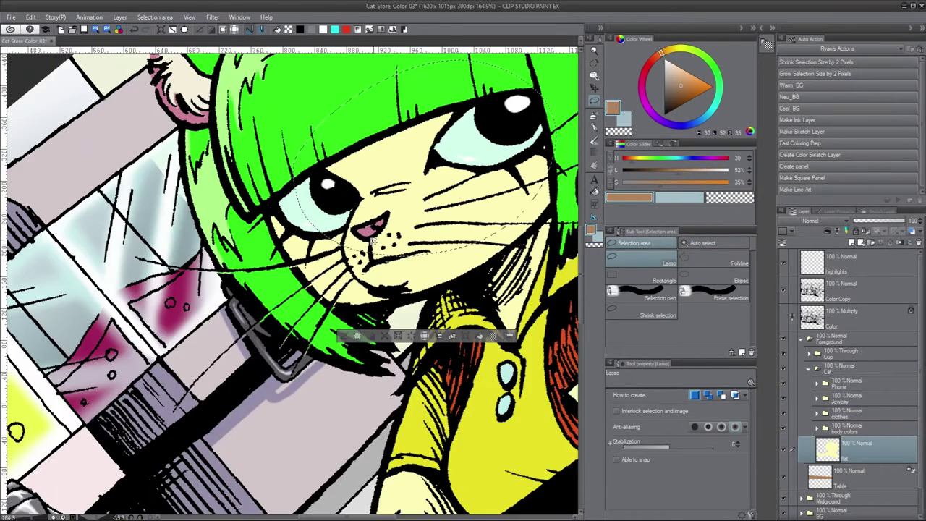
key(asciicircum)
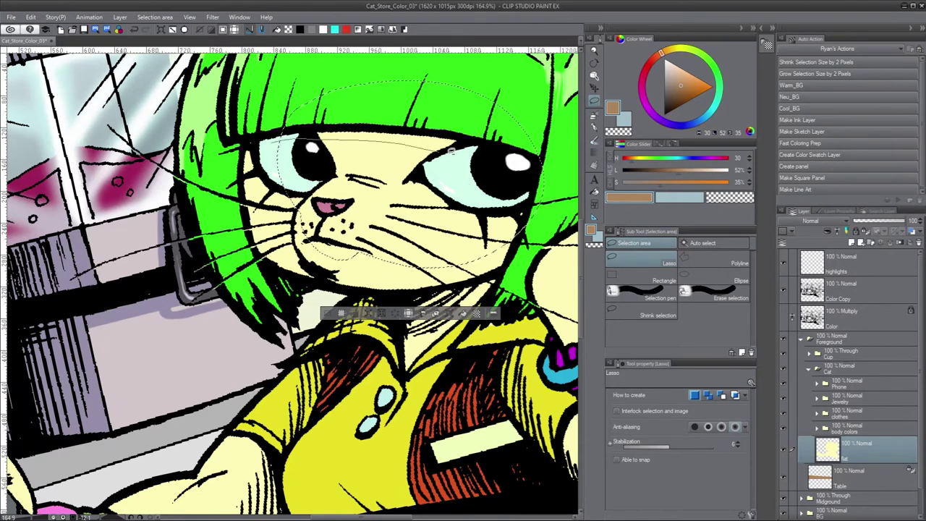
mouse_move(443, 147)
mouse_down()
mouse_move(289, 155)
mouse_move(251, 200)
mouse_up()
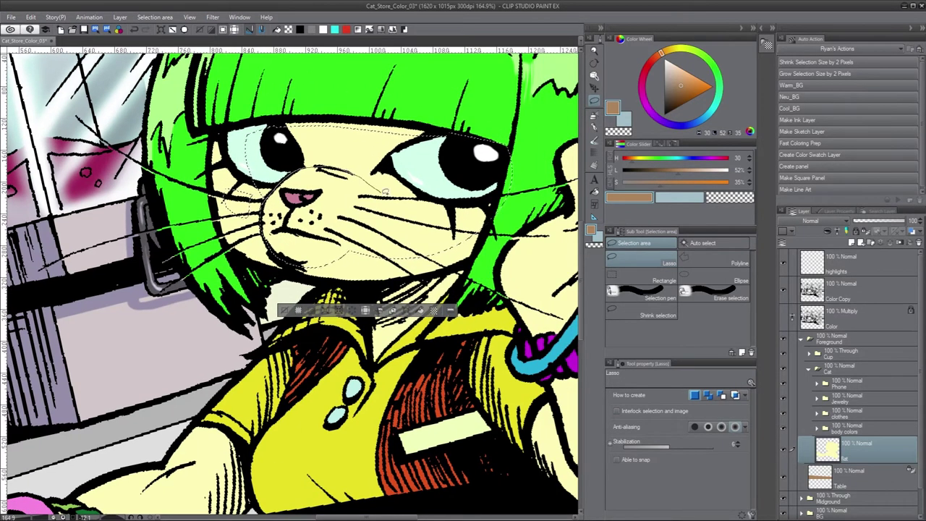
mouse_move(385, 191)
mouse_down()
mouse_move(237, 144)
mouse_move(355, 172)
mouse_move(307, 87)
mouse_move(457, 222)
mouse_move(319, 130)
mouse_move(381, 179)
mouse_move(316, 103)
mouse_up()
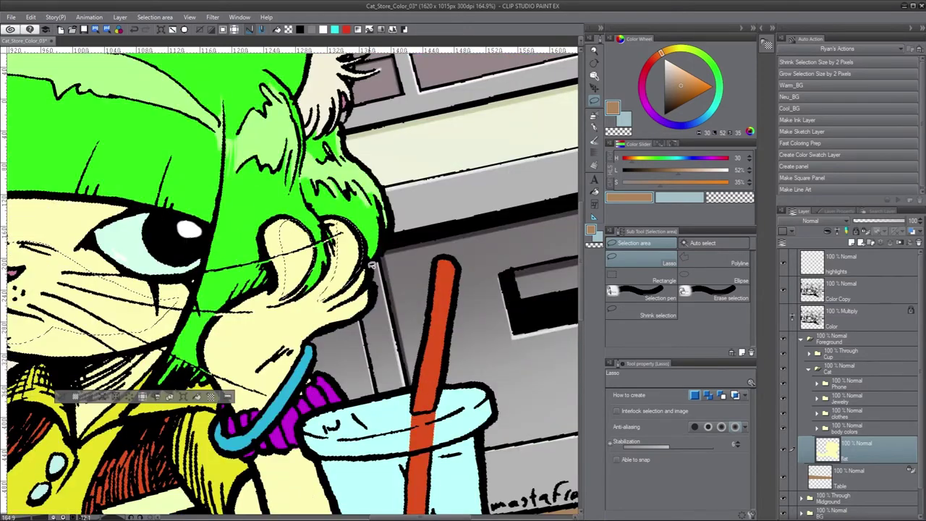
Step: Extend the lasso selection over the lit parts of the raised hand and the forearm holding the phone
mouse_move(301, 221)
mouse_down()
mouse_move(394, 278)
mouse_move(349, 280)
mouse_move(356, 296)
mouse_move(319, 250)
mouse_move(334, 254)
mouse_move(289, 311)
mouse_move(304, 318)
mouse_move(303, 245)
mouse_up()
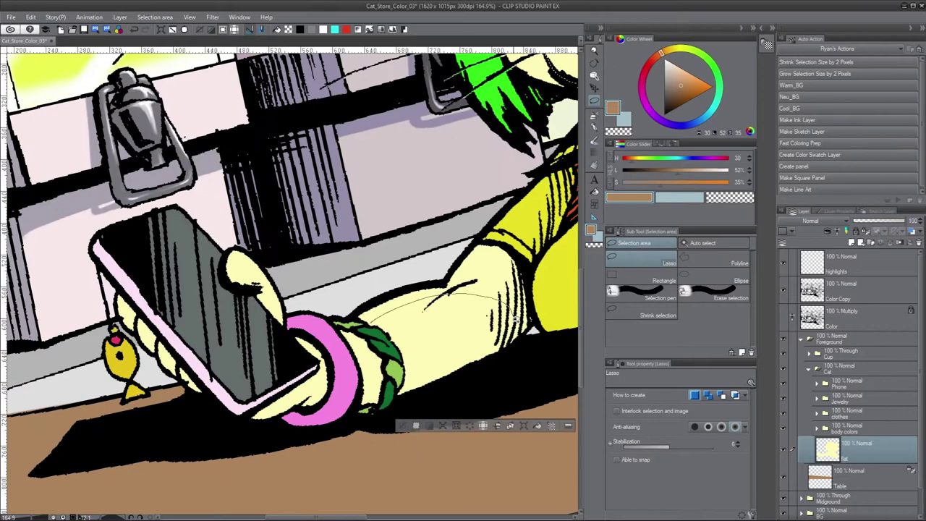
drag(516, 318, 478, 279)
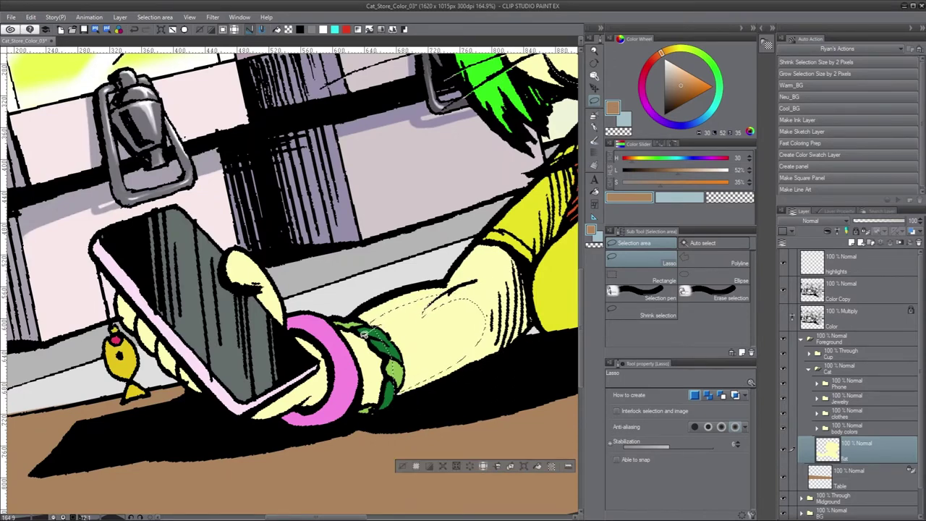
drag(364, 335, 386, 394)
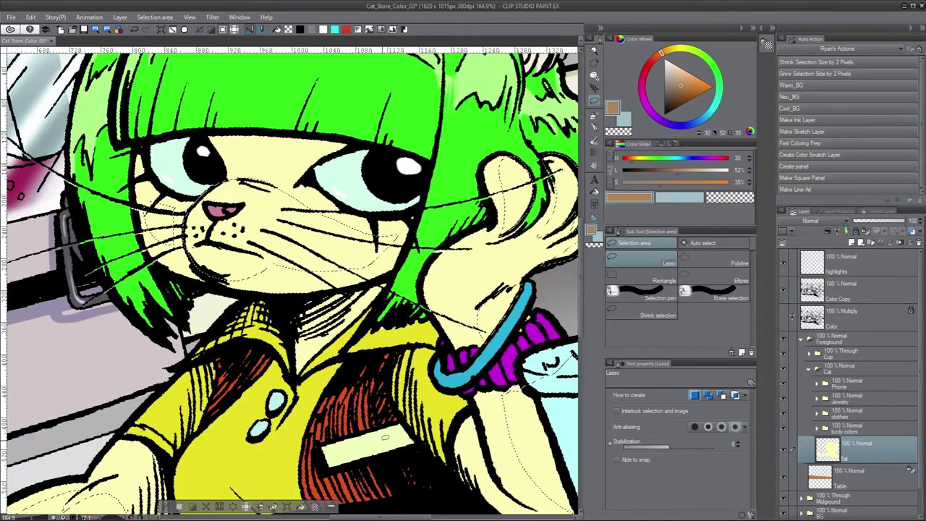
Step: Convert the lassoed fur highlights to a selection layer
key(p)
click(154, 17)
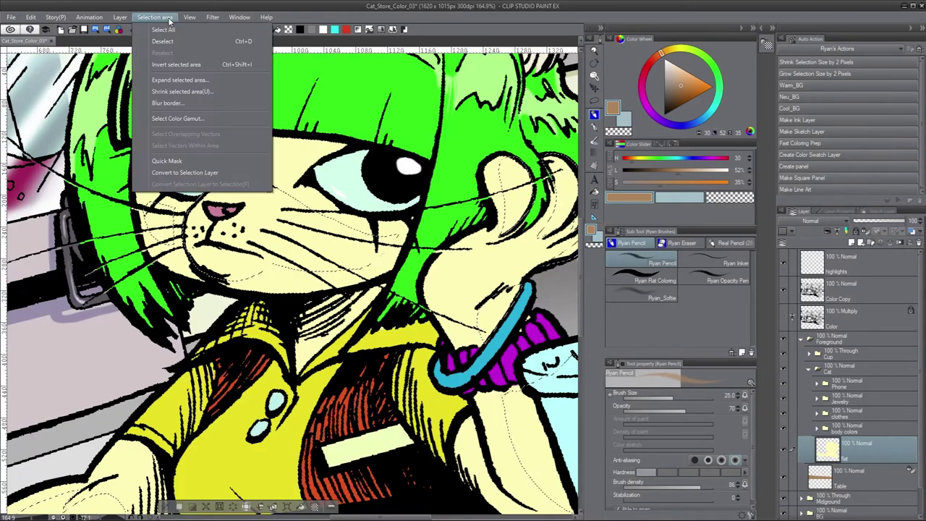
click(180, 101)
Step: Try whitening the cat's face and raised hand with Ryan_Softie and Ryan Opacity Pen at size 35, and resample the pale yellow fur colour
alt+click(235, 217)
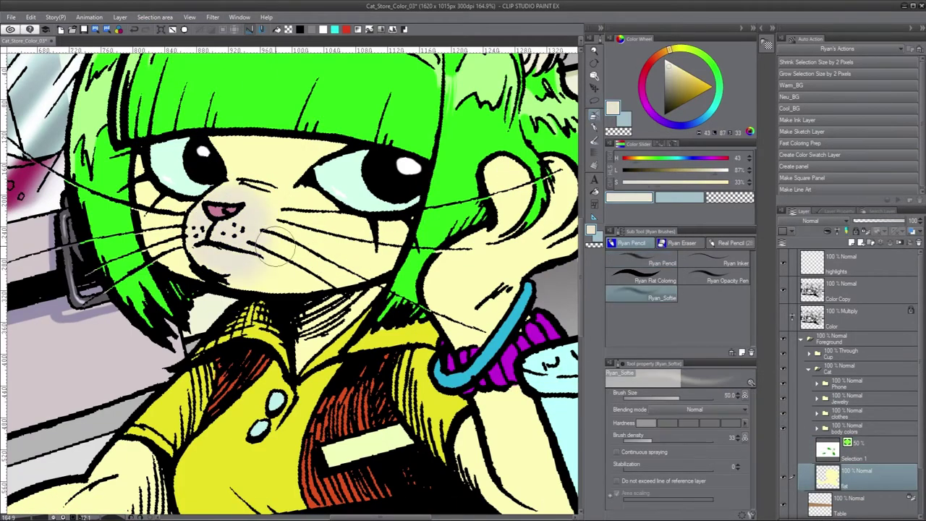
mouse_move(217, 239)
mouse_down()
mouse_move(352, 235)
mouse_move(331, 256)
mouse_move(216, 257)
mouse_up()
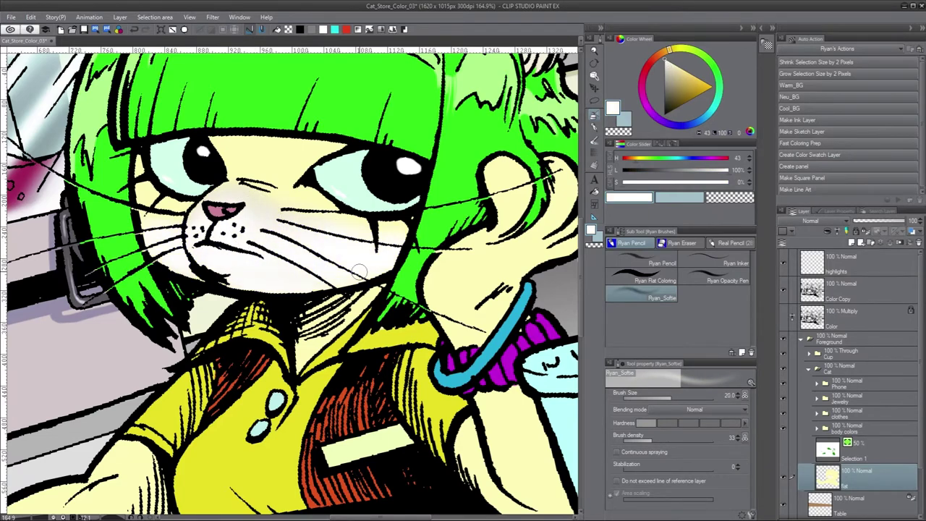
key(p)
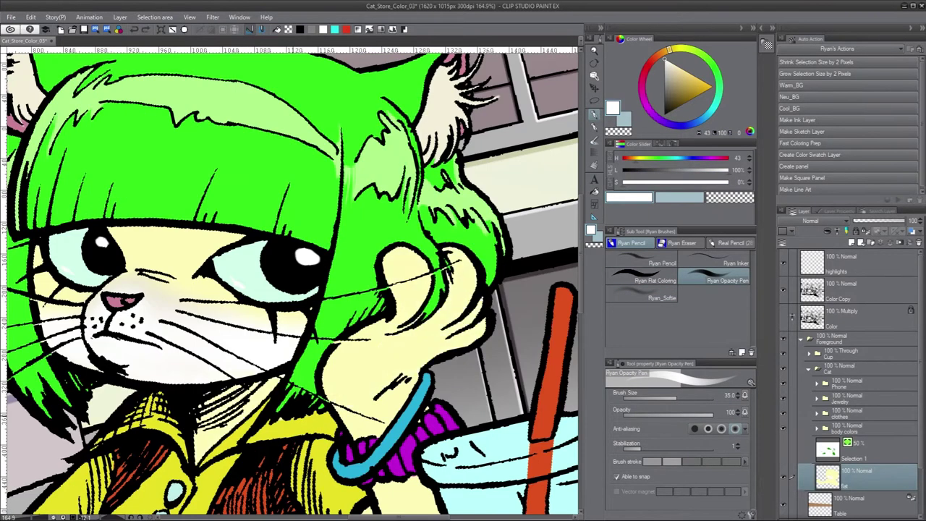
mouse_move(398, 261)
mouse_down()
mouse_move(486, 321)
mouse_move(387, 335)
mouse_up()
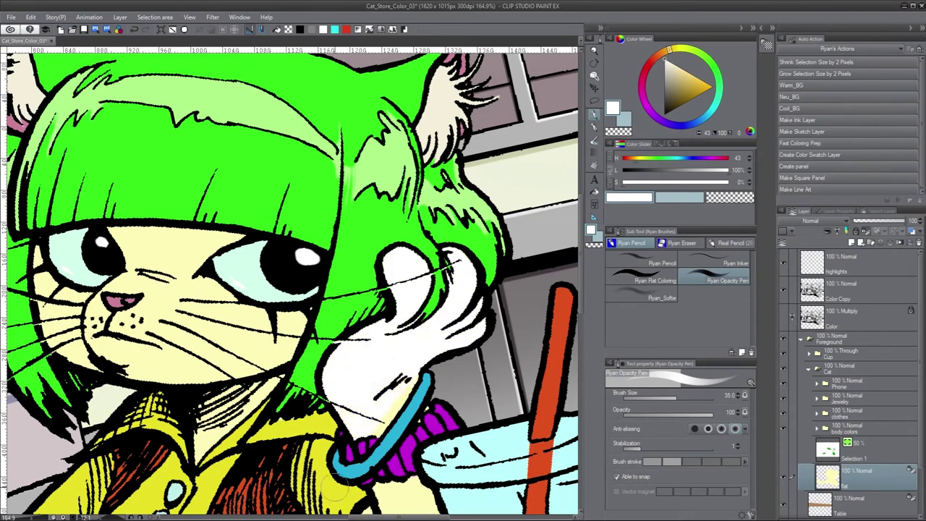
mouse_move(463, 279)
mouse_down()
mouse_move(362, 304)
mouse_move(352, 279)
mouse_up()
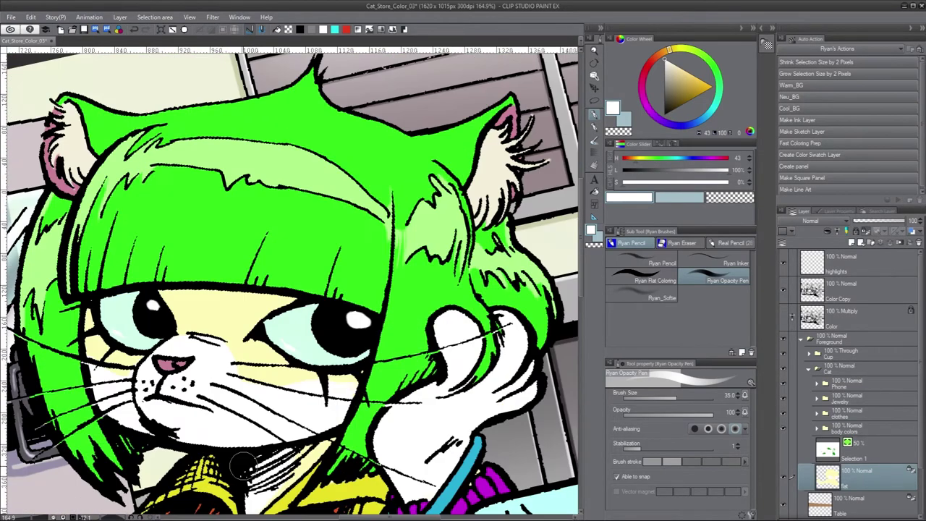
alt+click(337, 366)
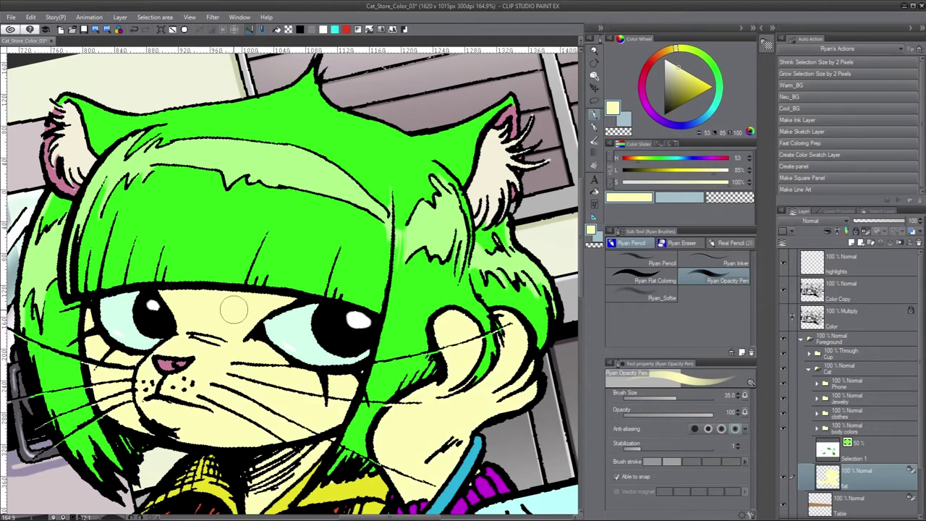
Step: Try a soft pink blush on the cat's muzzle with Ryan_Softie at size 40
click(662, 297)
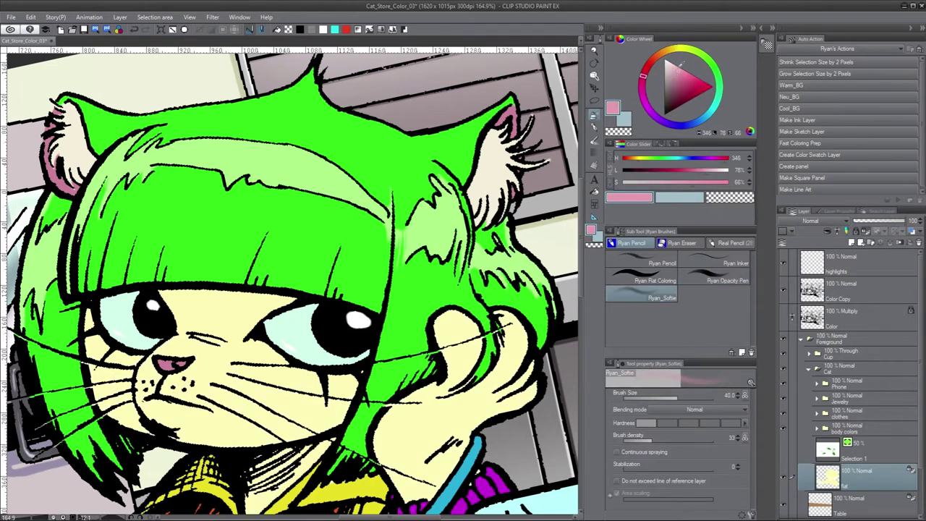
drag(163, 387, 202, 401)
key(ctrl+z)
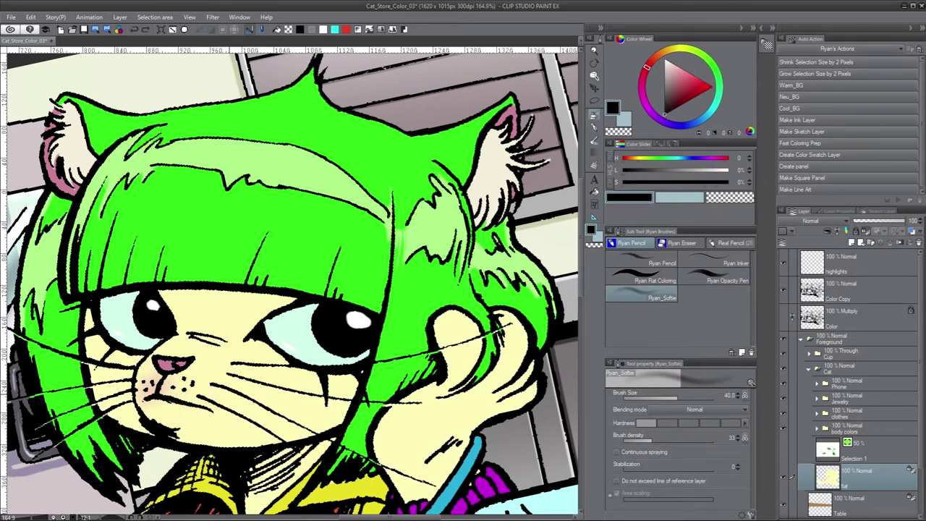
click(664, 74)
drag(165, 382, 195, 399)
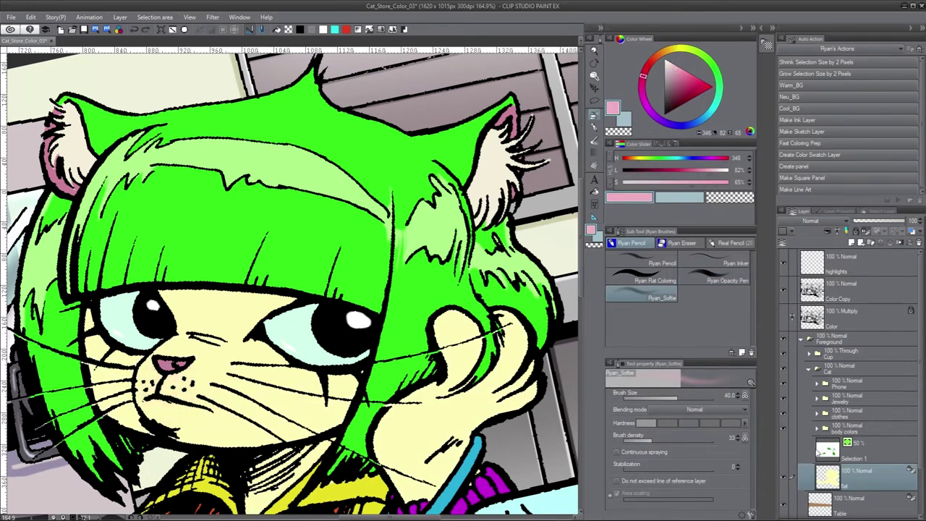
Step: Load the stored selection layer as a selection and fill the lit fur areas with pale yellow on new Layer 17
click(826, 450)
key(o)
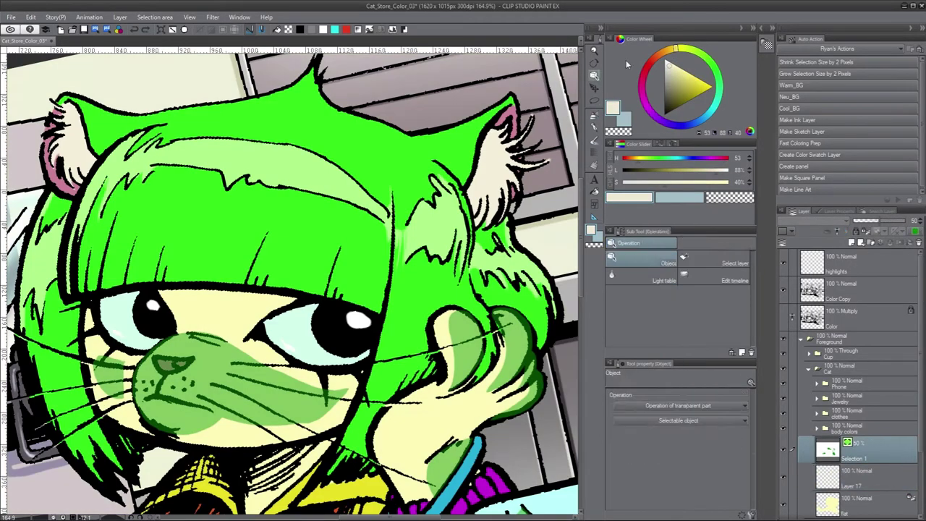
key(g)
scroll(756, 502, down, 2)
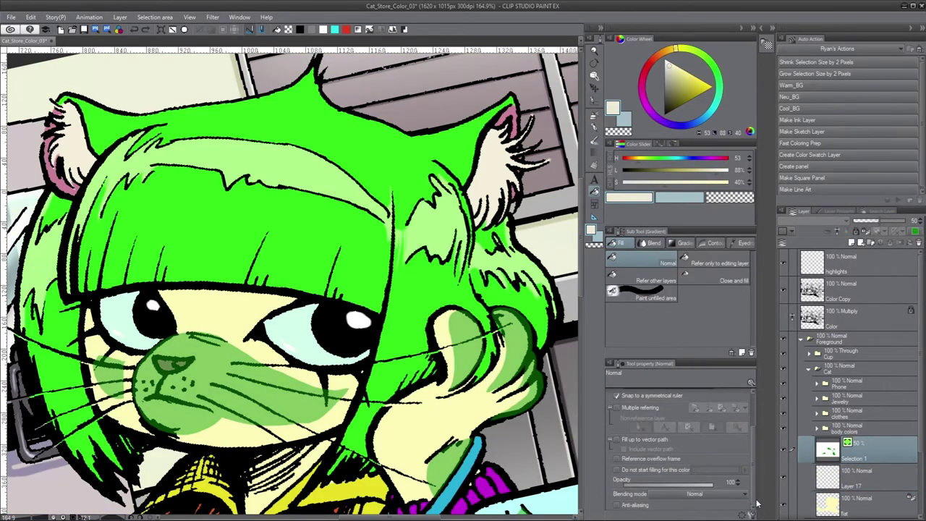
click(155, 17)
click(190, 186)
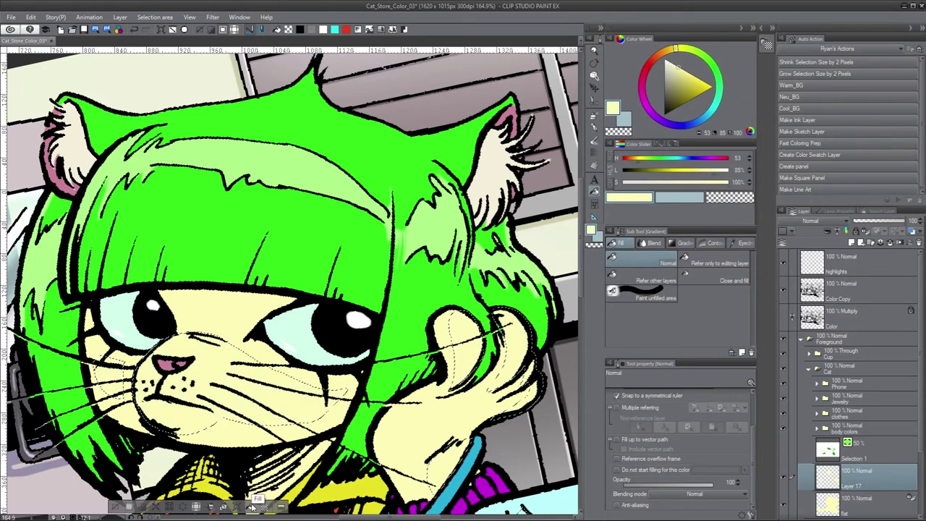
Step: Shift the base fur layer to a darker greyish brown with Hue/Saturation/Luminosity, and return to Ryan Opacity Pen on Layer 17
key(ctrl+u)
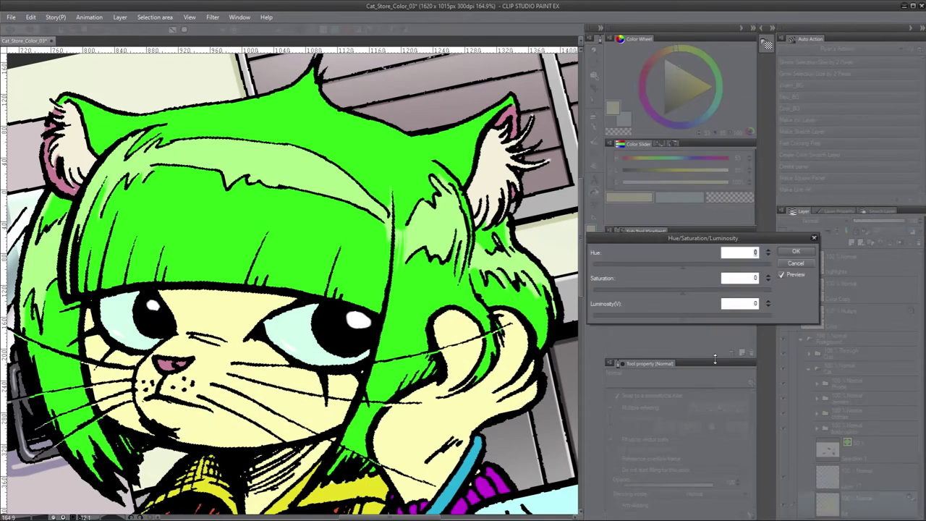
drag(681, 265, 673, 266)
key(Return)
key(p)
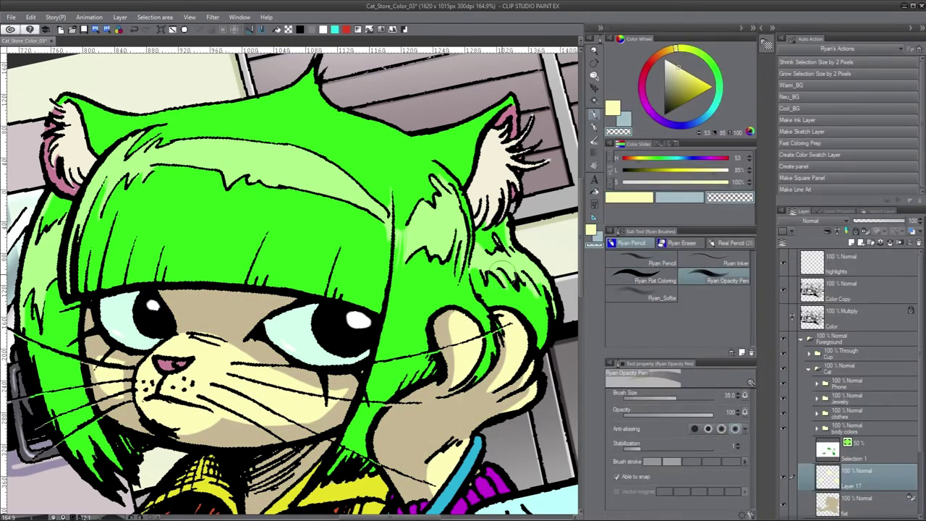
Step: Refine the light and shadow edges on the cat's face with Ryan Opacity Pen at sizes 20 and 10, alternating pale yellow and transparent
key(bracketleft)
key(bracketleft)
key(bracketleft)
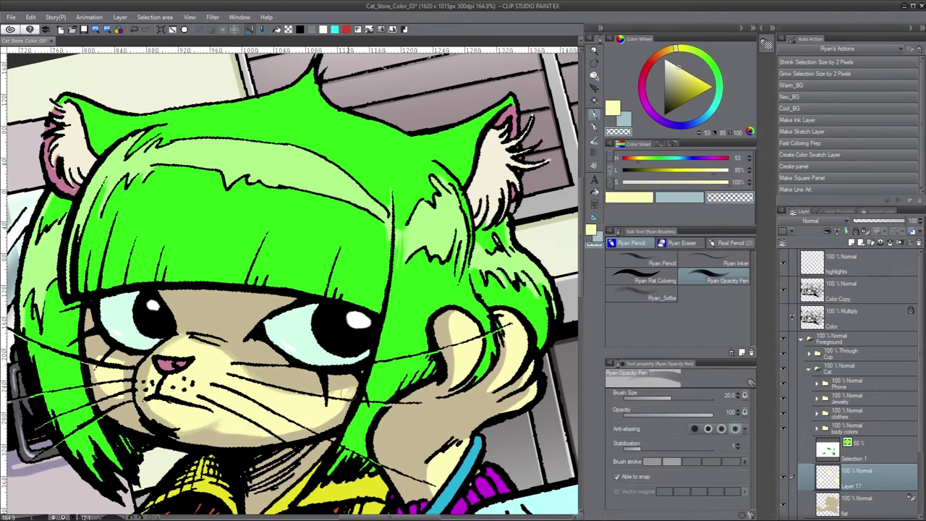
key(c)
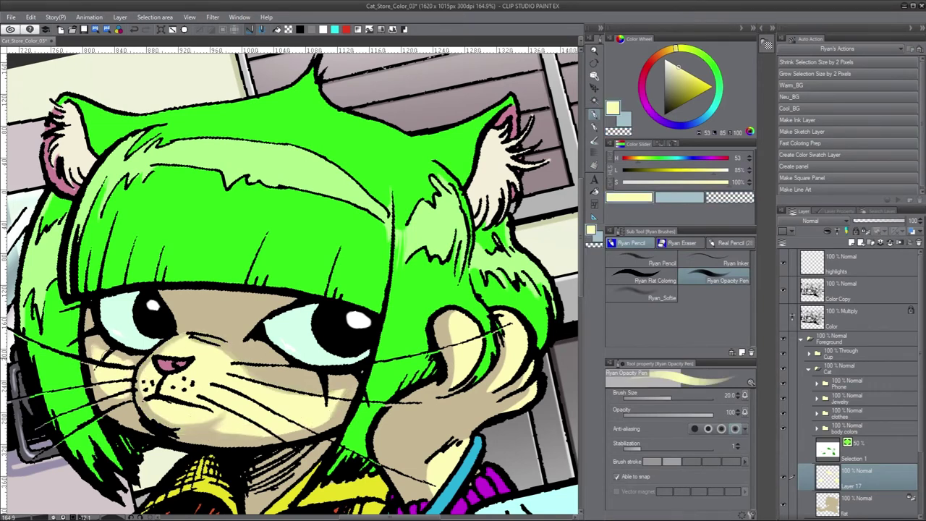
key(c)
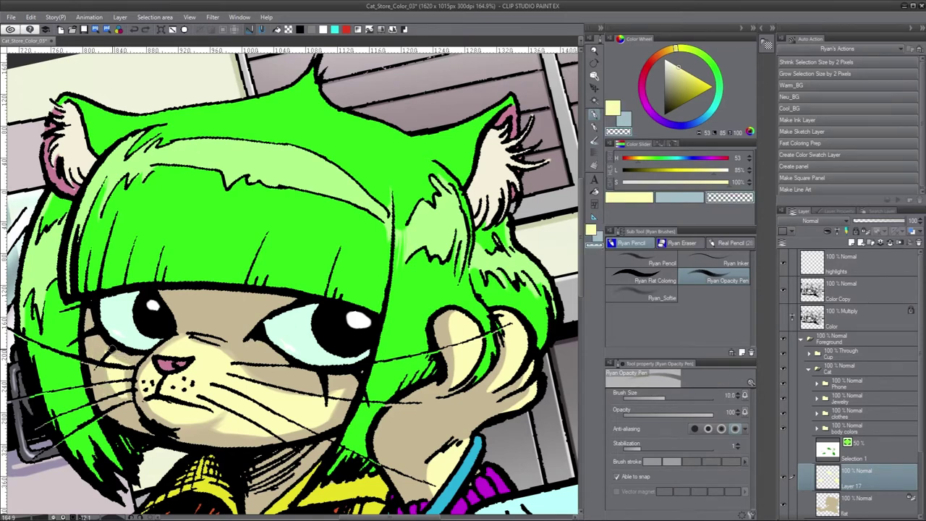
key(c)
Step: Blend pale yellow and sampled mid-tone fur over the cat's raised hand, wrist and phone-holding arm with Ryan Opacity Pen at sizes 9 to 20
mouse_move(451, 314)
mouse_down()
mouse_move(450, 362)
mouse_move(292, 48)
mouse_up()
scroll(447, 389, down, 3)
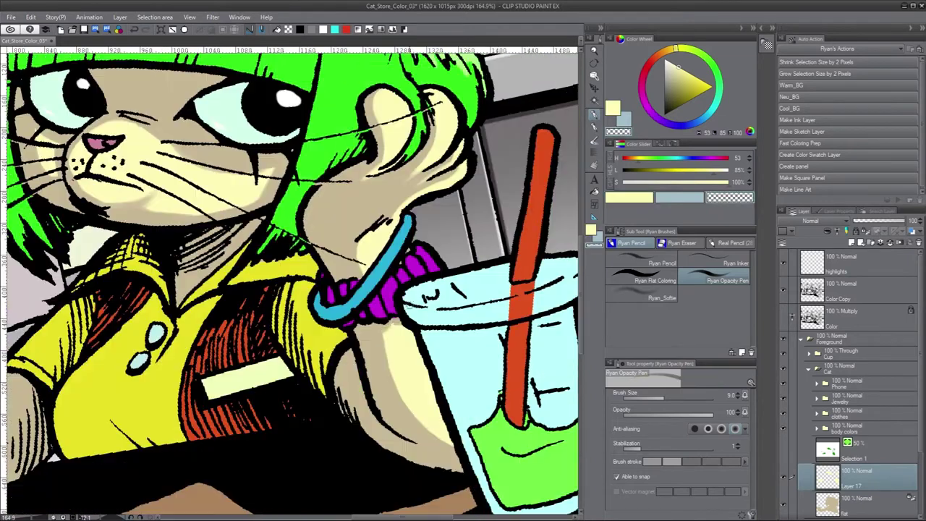
scroll(393, 345, up, 3)
alt+click(384, 279)
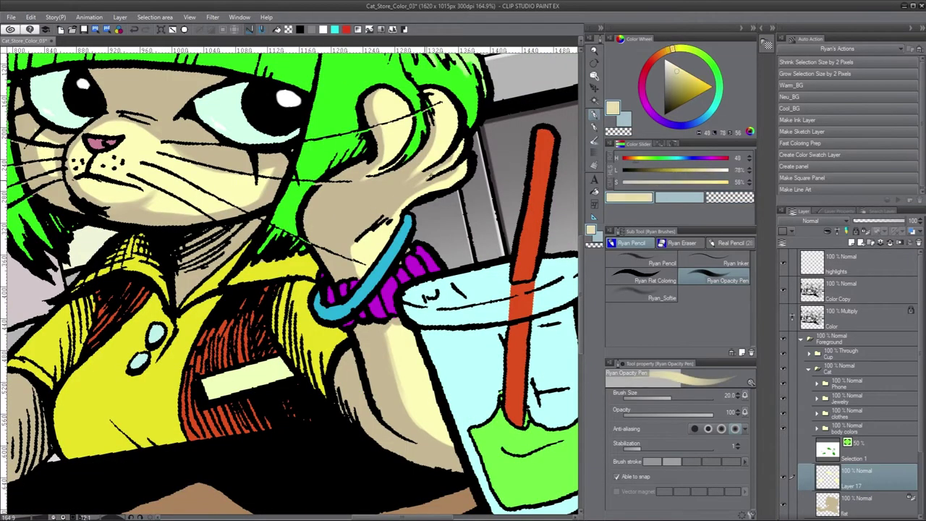
mouse_move(450, 174)
mouse_down()
mouse_move(400, 240)
mouse_move(458, 263)
mouse_up()
alt+click(405, 270)
drag(347, 326, 463, 217)
drag(441, 260, 412, 188)
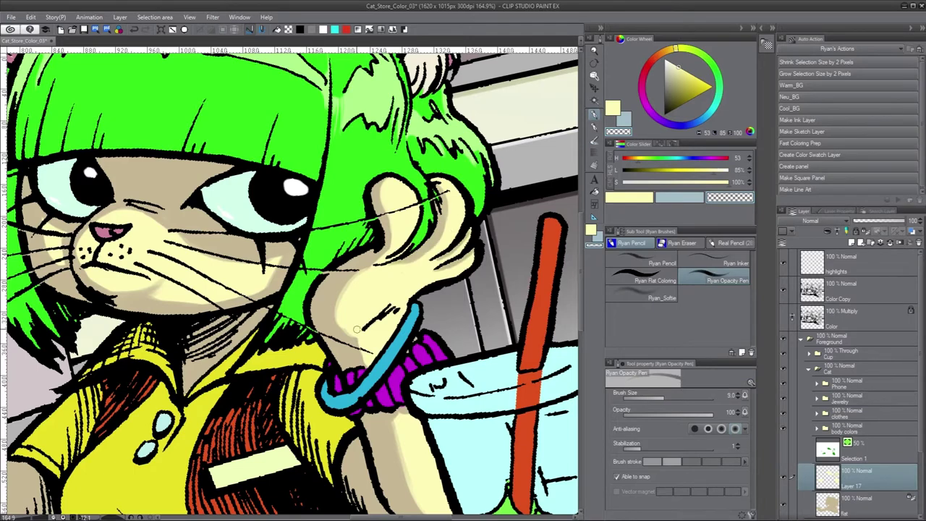
drag(362, 296, 572, 64)
drag(169, 302, 429, 331)
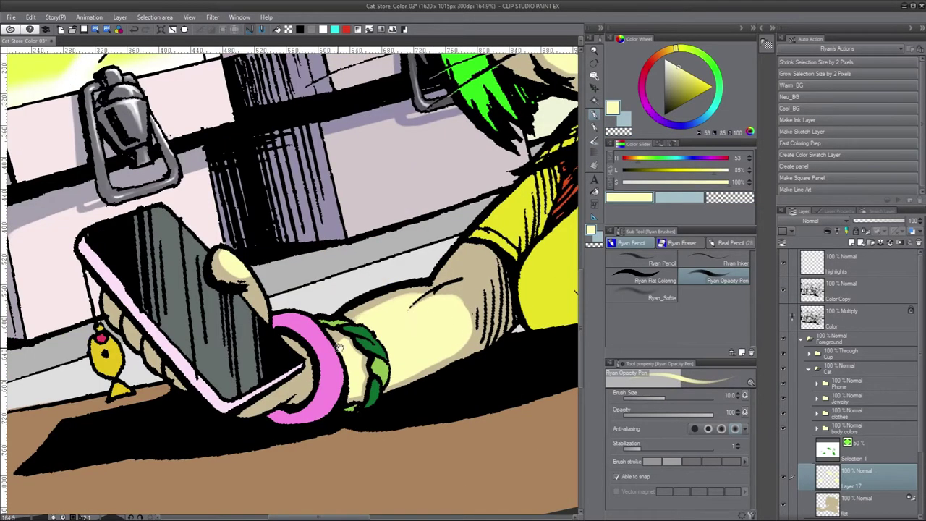
Step: Try a soft pale highlight on the cat's muzzle using a new Color dodge layer and Ryan_Softie at size 25
scroll(338, 349, up, 1)
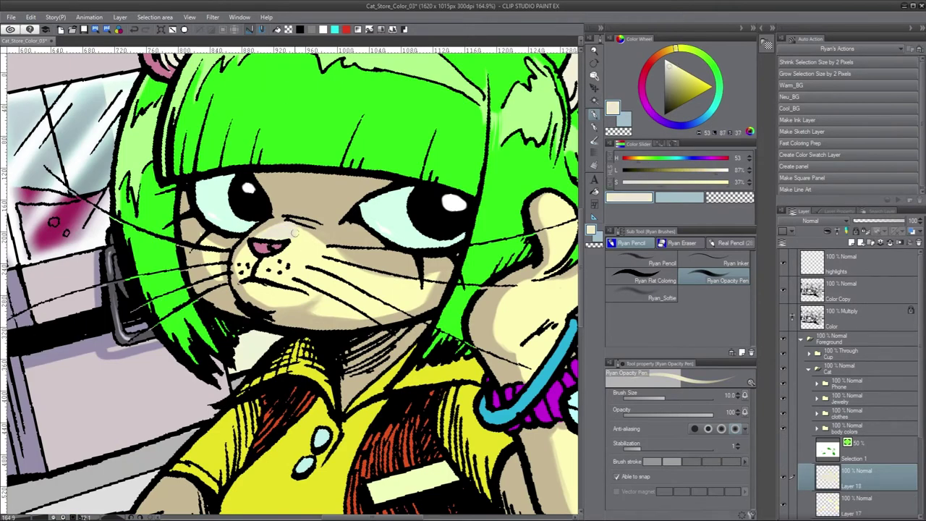
click(810, 221)
click(802, 322)
click(651, 294)
key(ctrl+e)
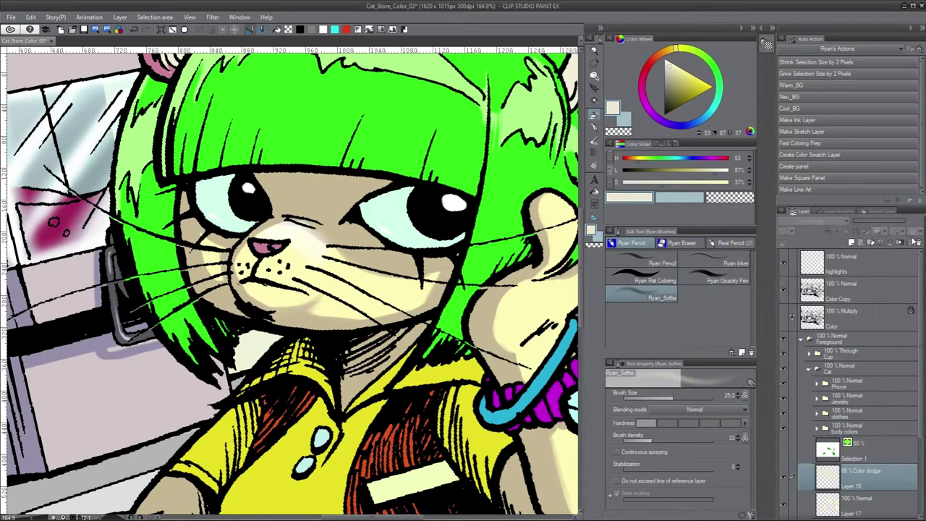
Step: Lighten the cat's forehead and nose bridge on Layer 17 with Ryan Opacity Pen at size 20, blending with sampled fur tones
click(708, 281)
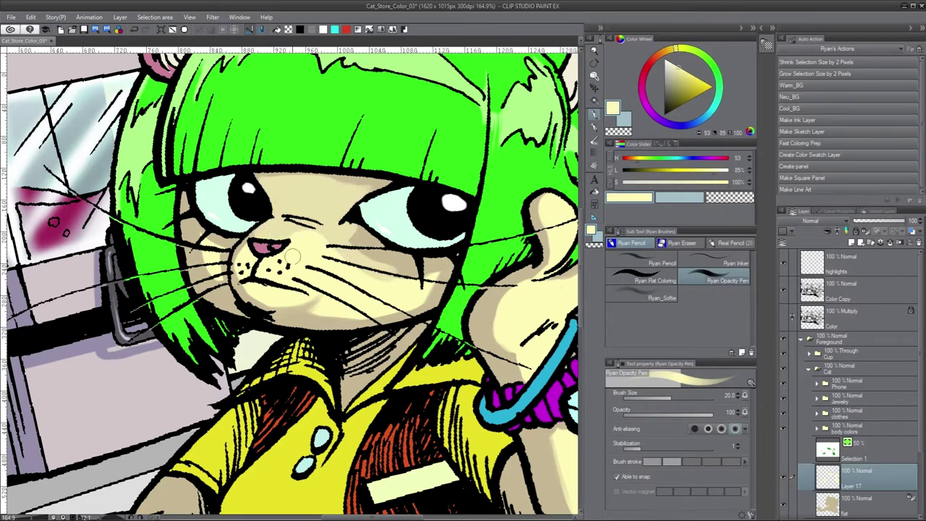
alt+click(290, 235)
alt+click(351, 234)
Step: Adjust the pen-pressure opacity curve of Ryan Opacity Pen and review its brush size dynamics
click(744, 411)
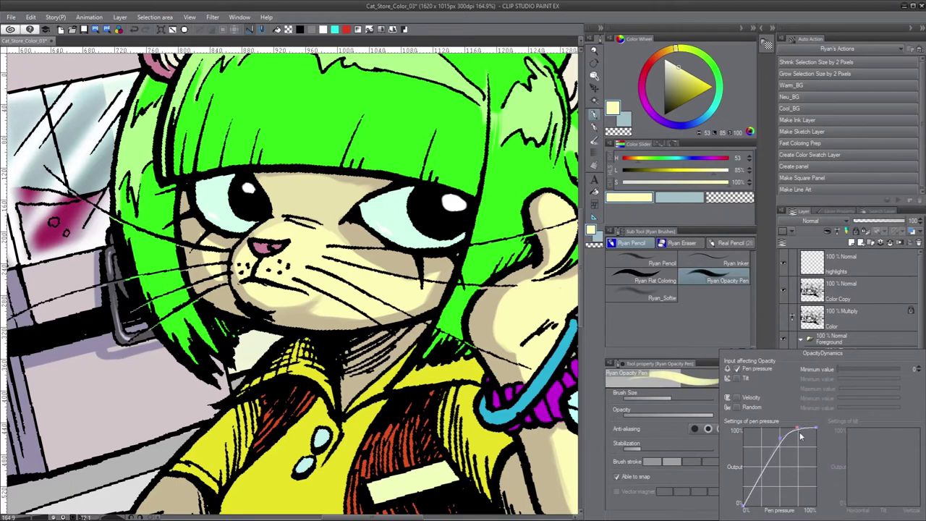
drag(800, 495, 784, 446)
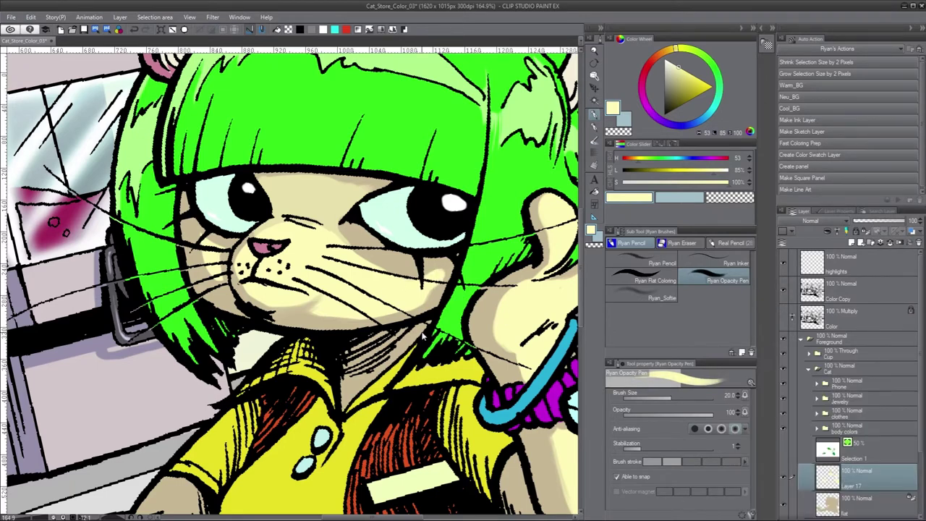
click(744, 395)
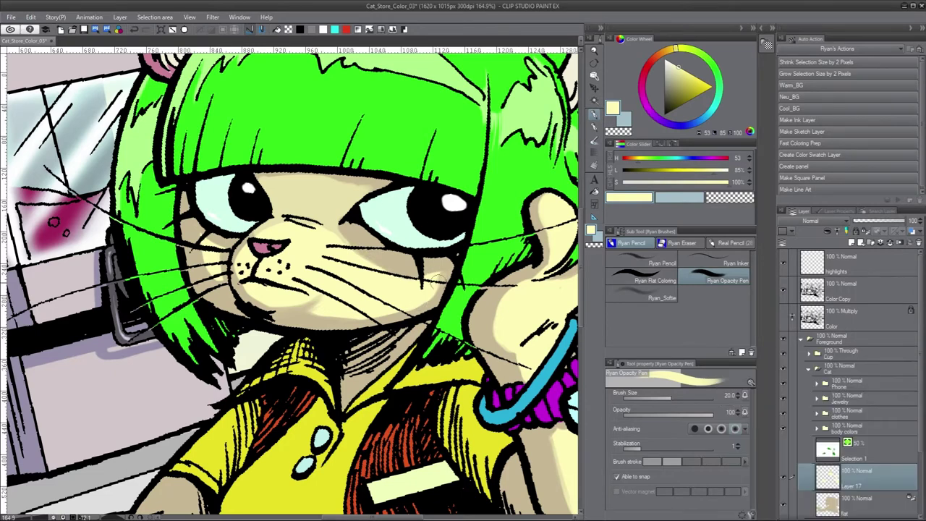
click(744, 412)
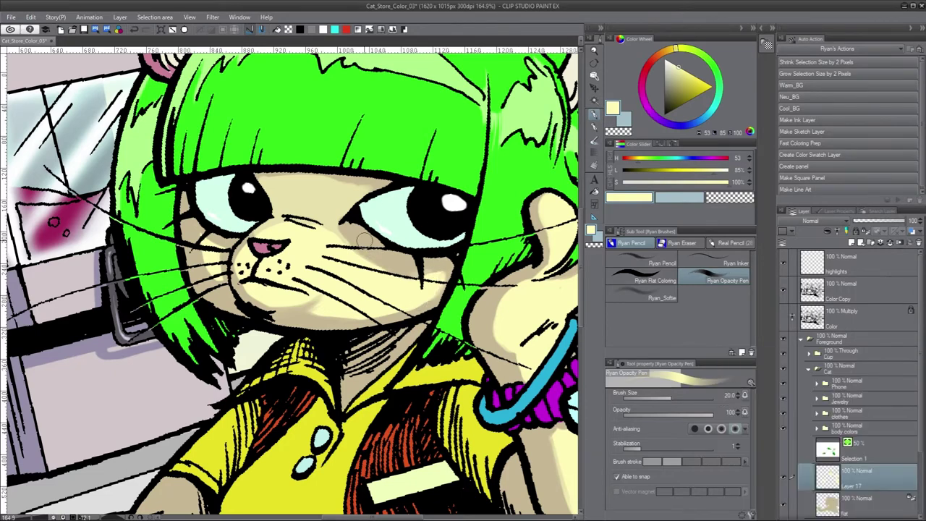
click(744, 394)
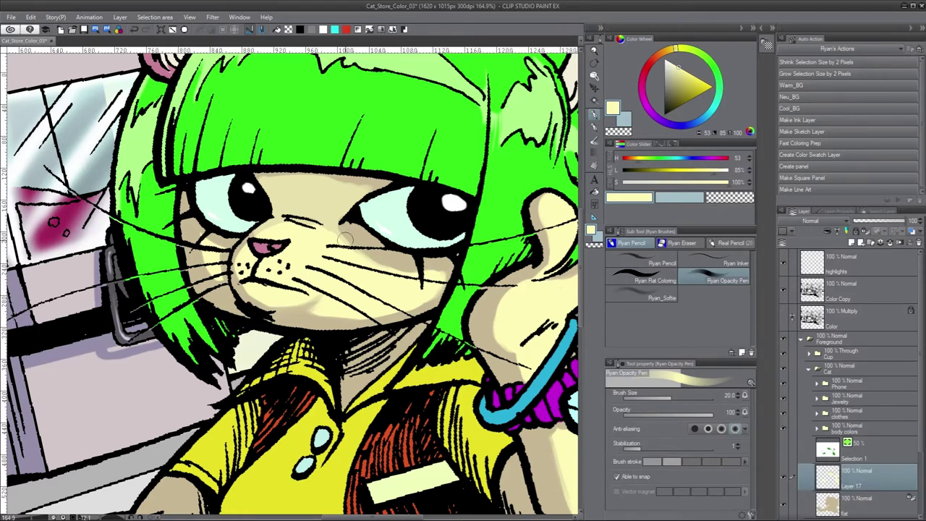
Step: On a new layer above Layer 17, shade the cat's neck, face edges beneath the hair and upper arm in brown with Ryan Opacity Pen
key(ctrl+shift+n)
alt+click(331, 394)
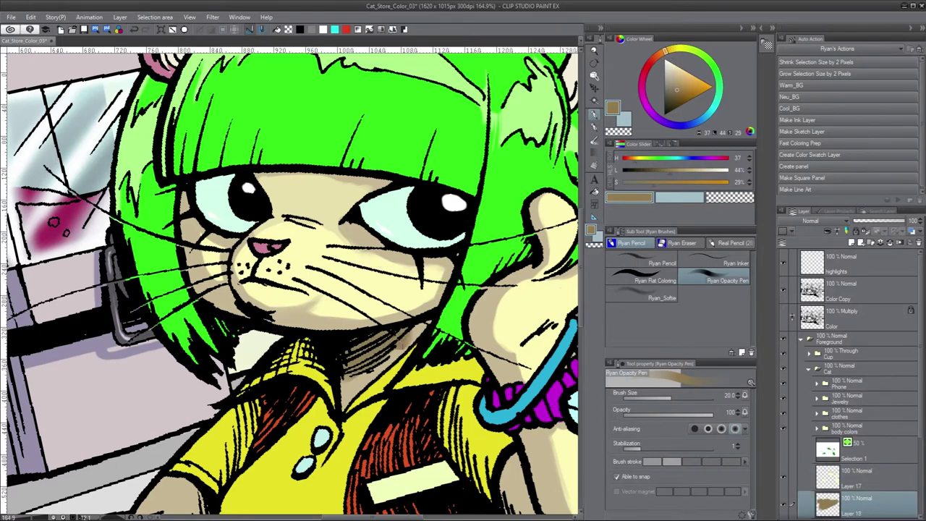
alt+click(190, 211)
key(ctrl+])
drag(261, 181, 322, 177)
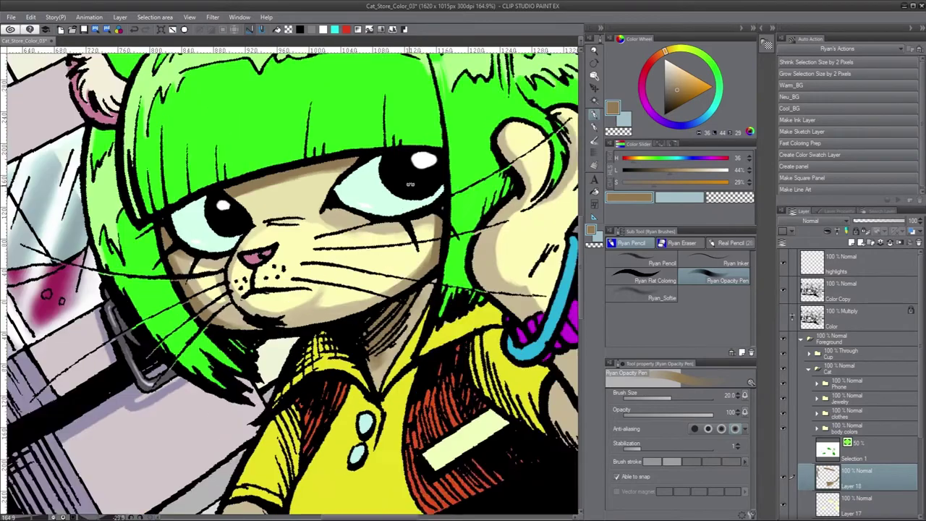
drag(282, 504, 407, 327)
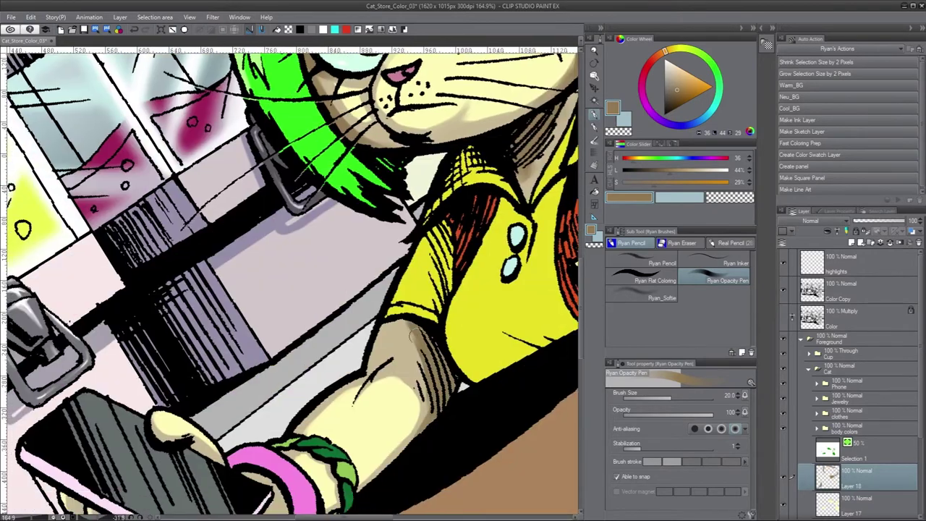
drag(414, 442, 463, 380)
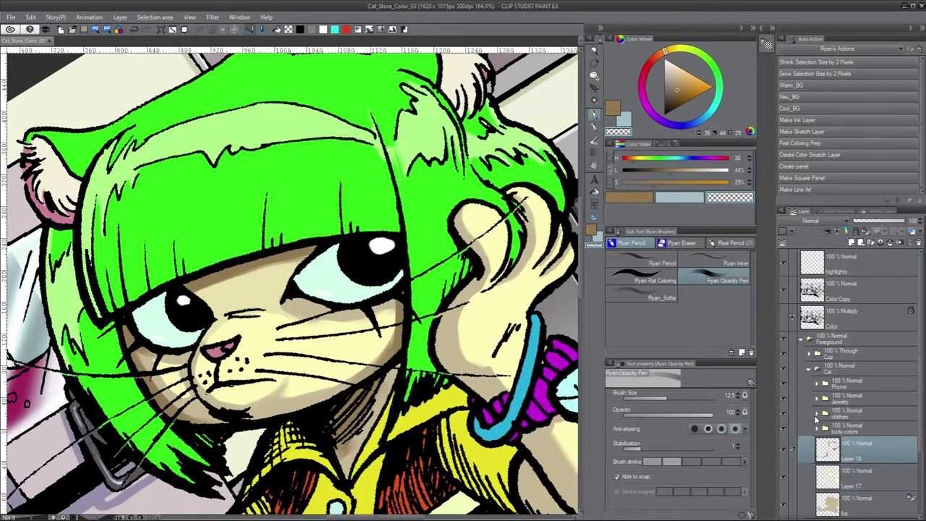
Step: Sample the pale yellow fur colour and add a new layer above Color Copy
alt+click(391, 311)
drag(391, 310, 3, 288)
key(ctrl+shift+n)
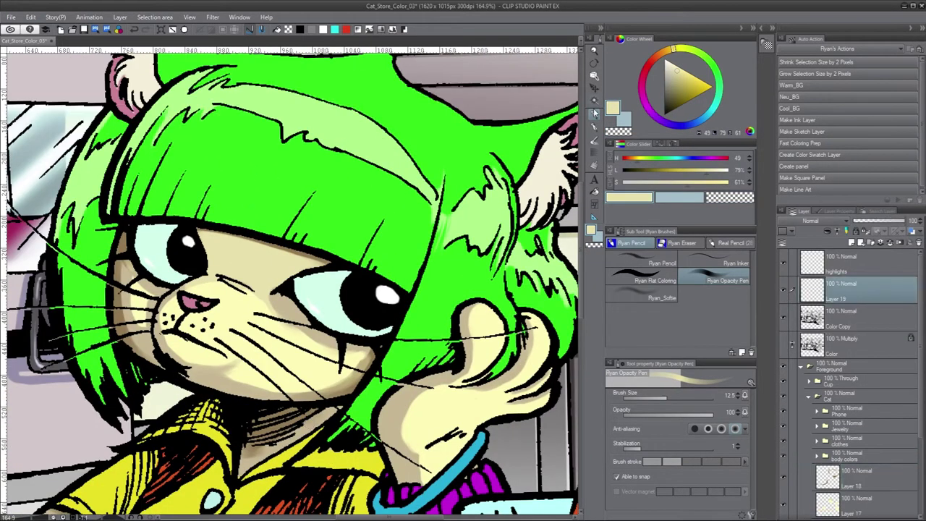
Step: Lasso the cat's black irises and copy them from the Color Copy layer onto a new layer
key(m)
drag(366, 278, 368, 280)
key(alt+[)
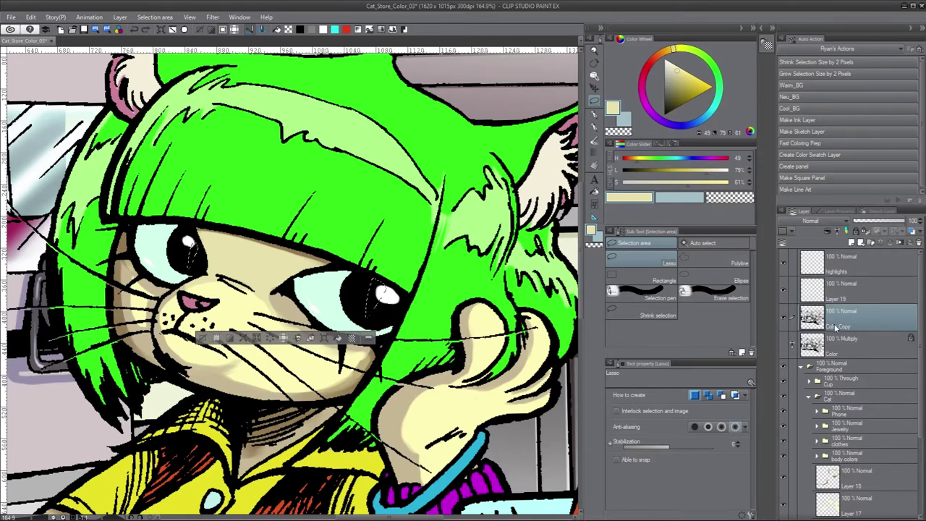
key(ctrl+c)
key(ctrl+v)
key(ctrl+@)
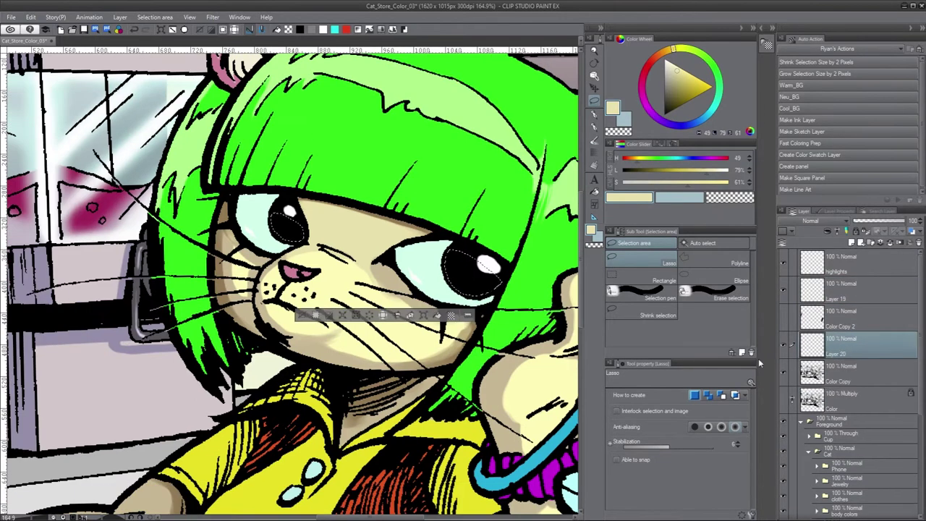
Step: Recolour both irises dark blue with a Hue/Saturation/Luminosity adjustment using saturation 50 and luminosity -74
key(ctrl+u)
drag(682, 290, 708, 269)
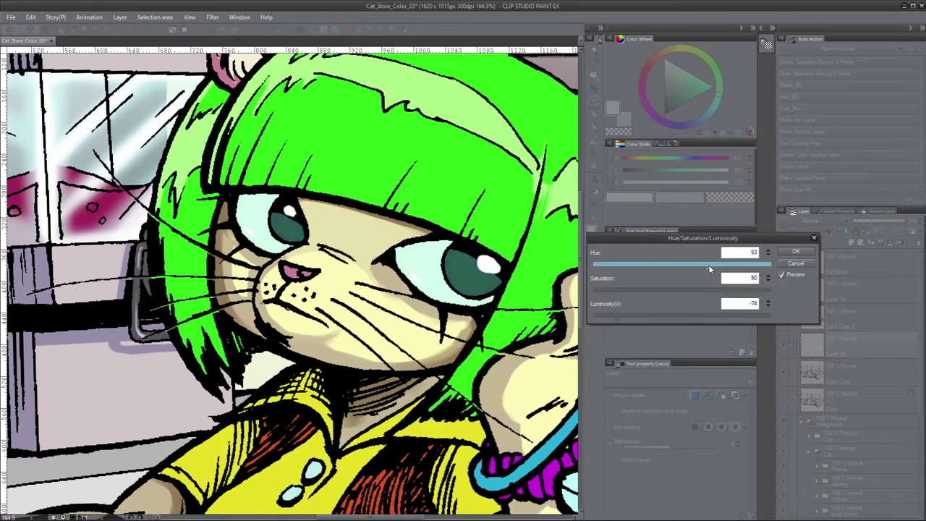
key(Return)
Step: Shade the irises around the slit pupils in dark navy on a new clipped layer with the Ryan Opacity Pen
key(p)
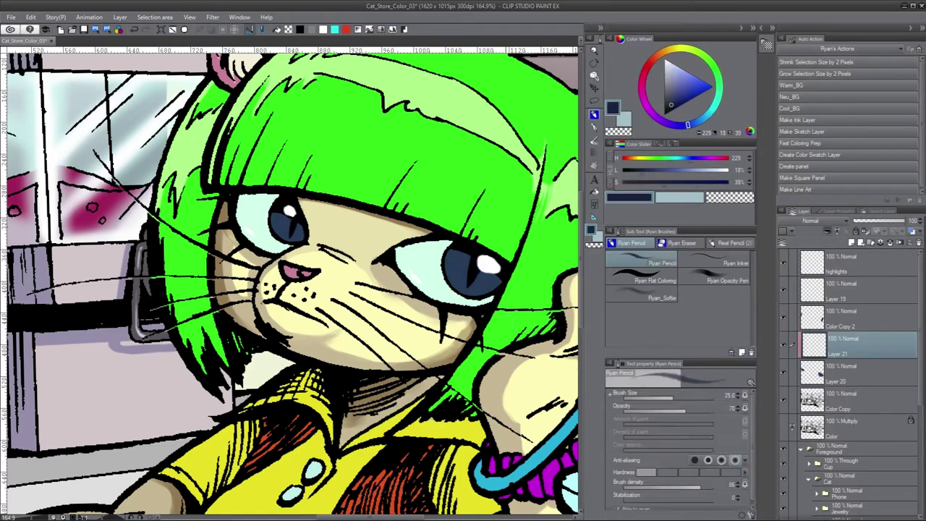
click(716, 279)
drag(447, 258, 506, 283)
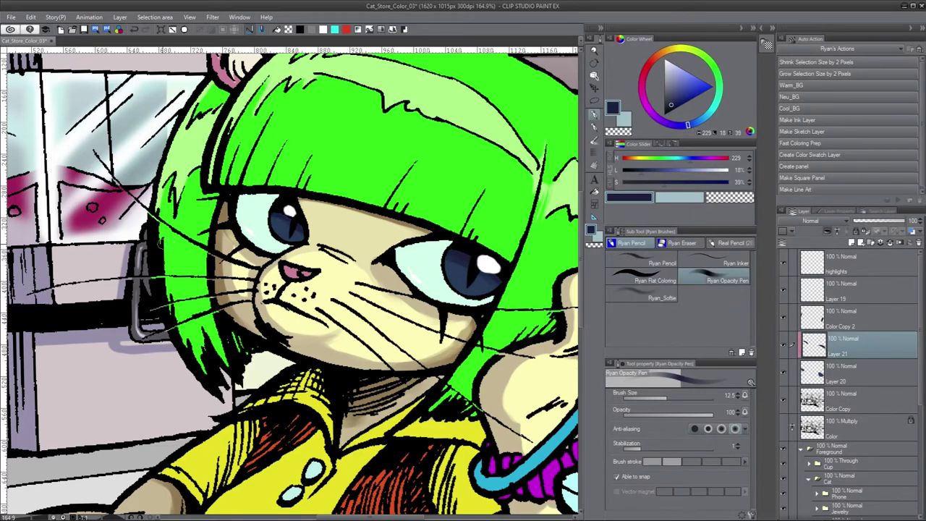
Step: Lighten the hair highlight layer in the body colors folder to a pale mint with luminosity 59
scroll(853, 361, down, 5)
click(847, 423)
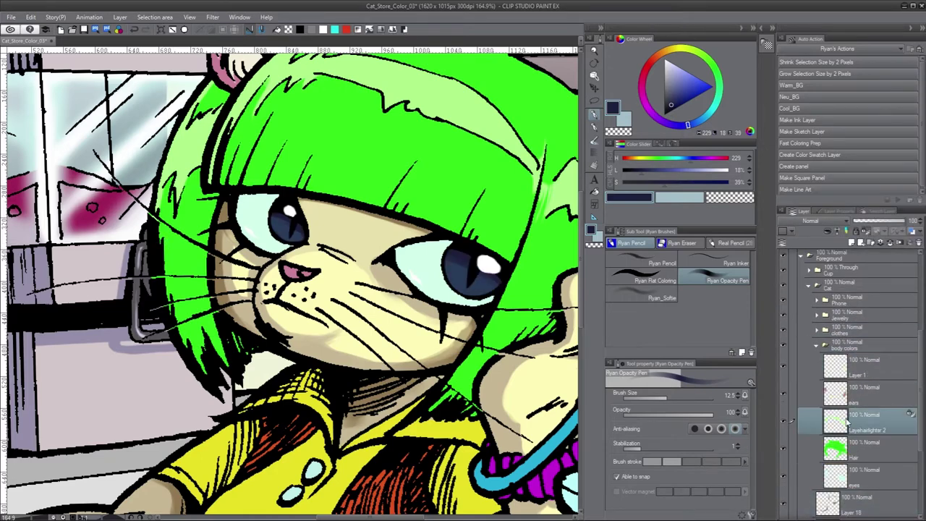
key(ctrl+u)
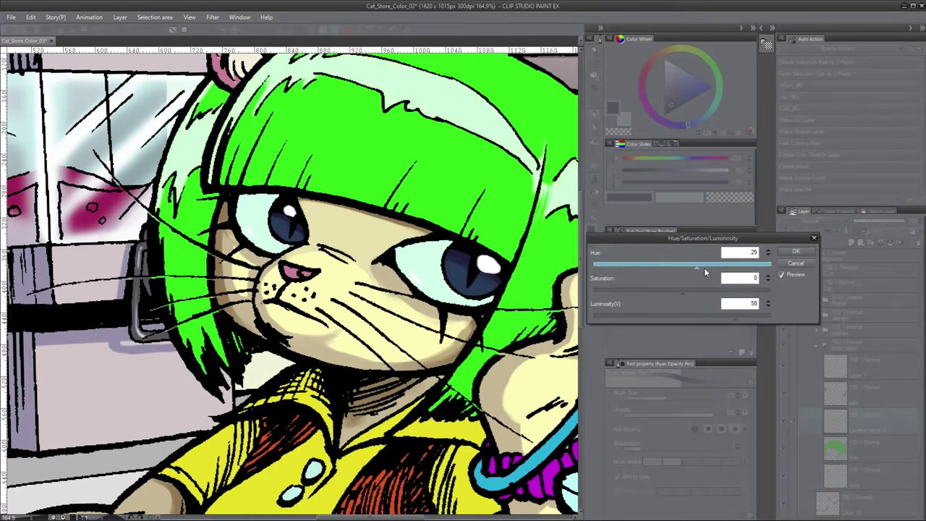
click(796, 251)
Step: Try Overlay on the hair highlight layer and set its blending mode to Add
click(816, 220)
click(820, 239)
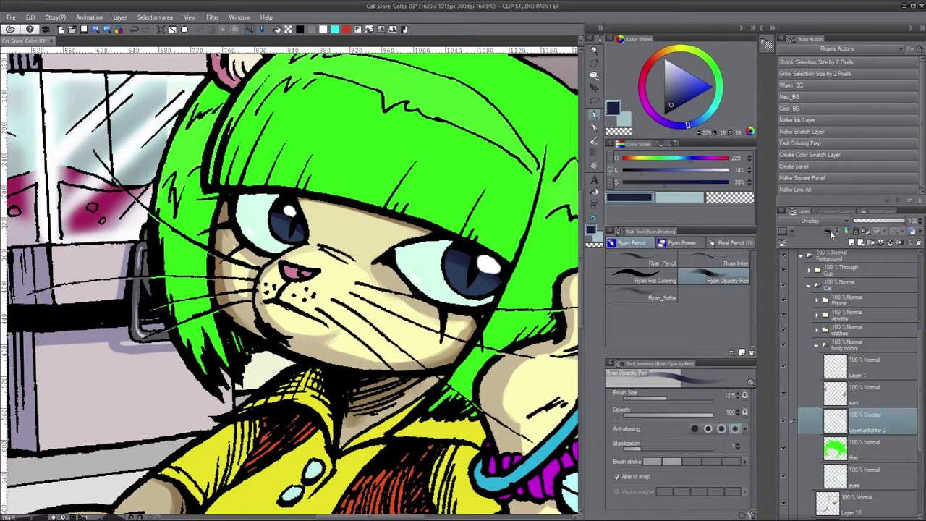
click(816, 220)
click(819, 242)
click(816, 221)
click(811, 322)
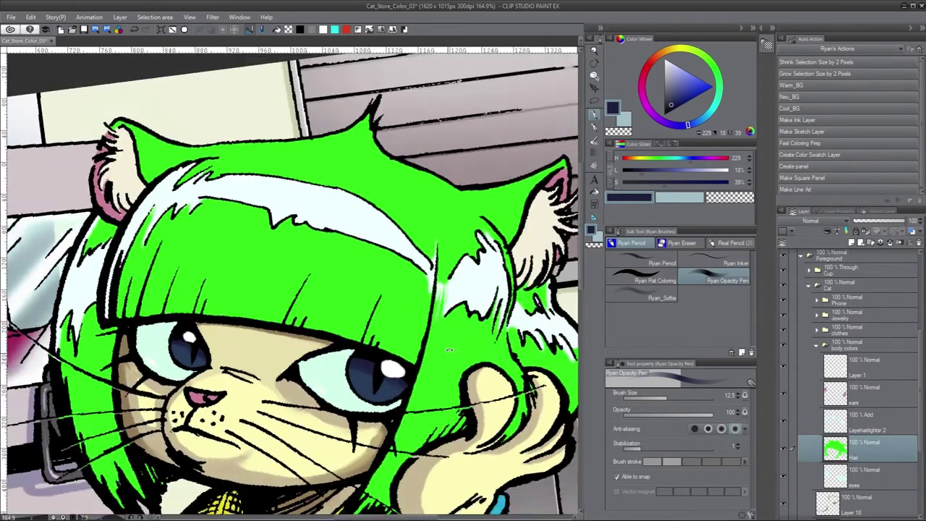
Step: Lasso the lit areas of the bangs and side hair on the Hair layer and copy them to a new layer
key(m)
drag(315, 156, 218, 171)
mouse_move(340, 132)
mouse_down()
mouse_move(376, 141)
mouse_move(405, 202)
mouse_up()
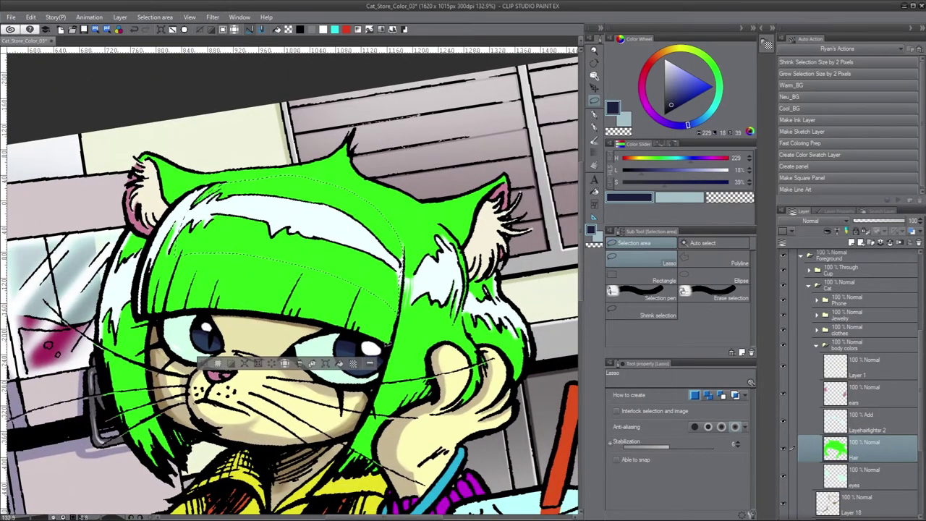
drag(434, 254, 448, 296)
key(ctrl+c)
key(ctrl+v)
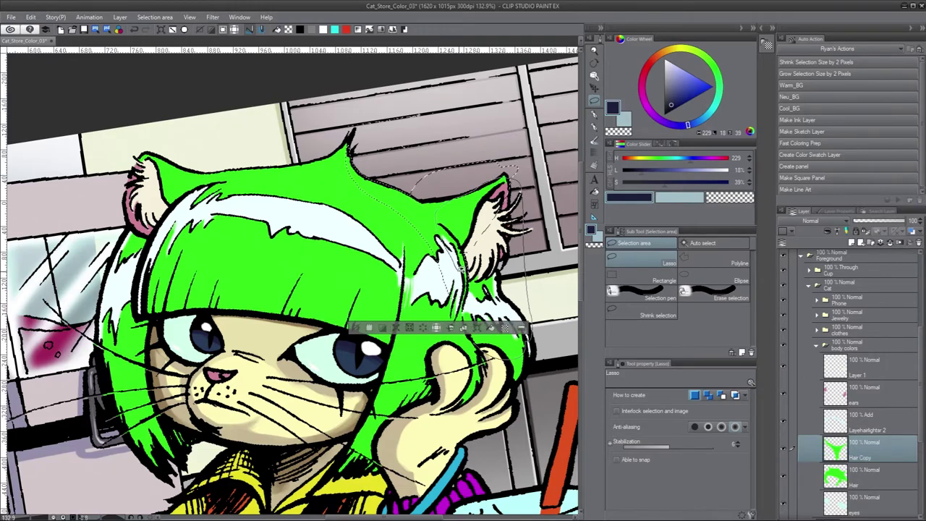
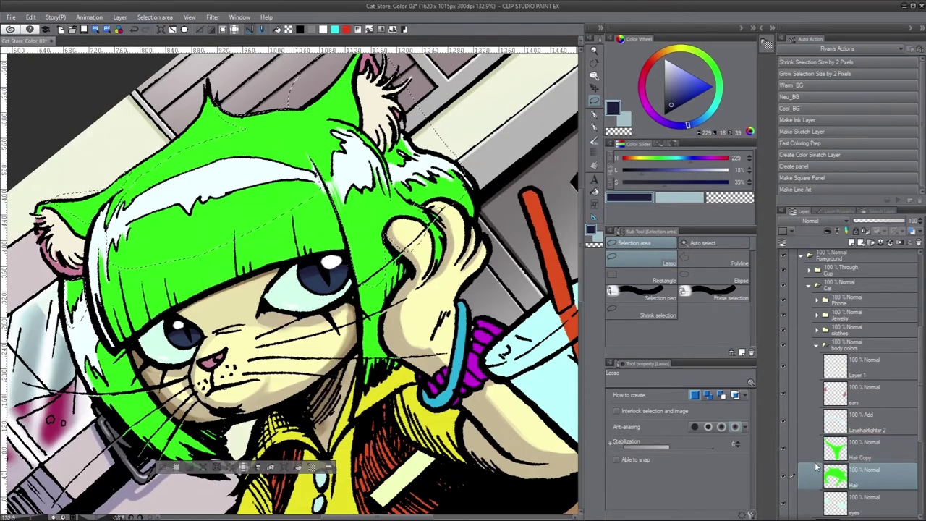
Step: Darken the Hair base layer to a deeper green shadow with saturation -16 and luminosity -27
right_click(868, 450)
click(868, 428)
key(ctrl+u)
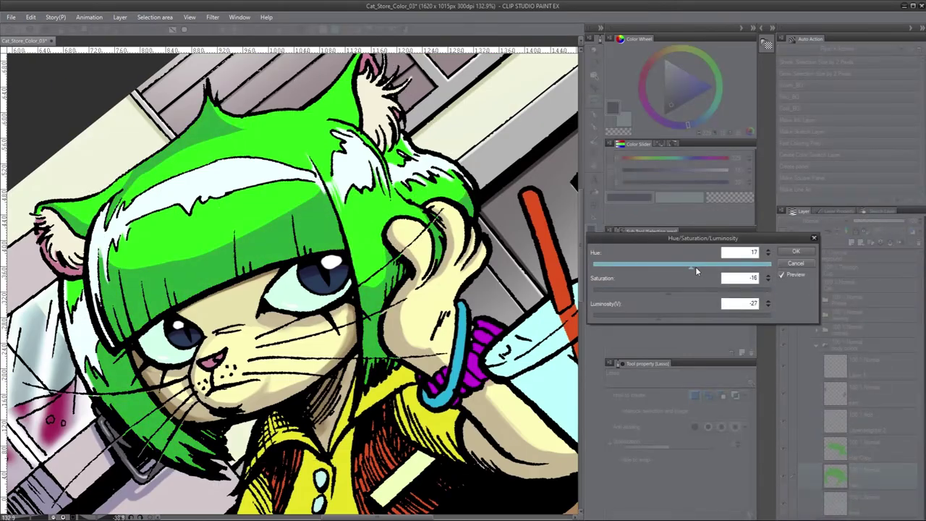
click(715, 266)
key(Return)
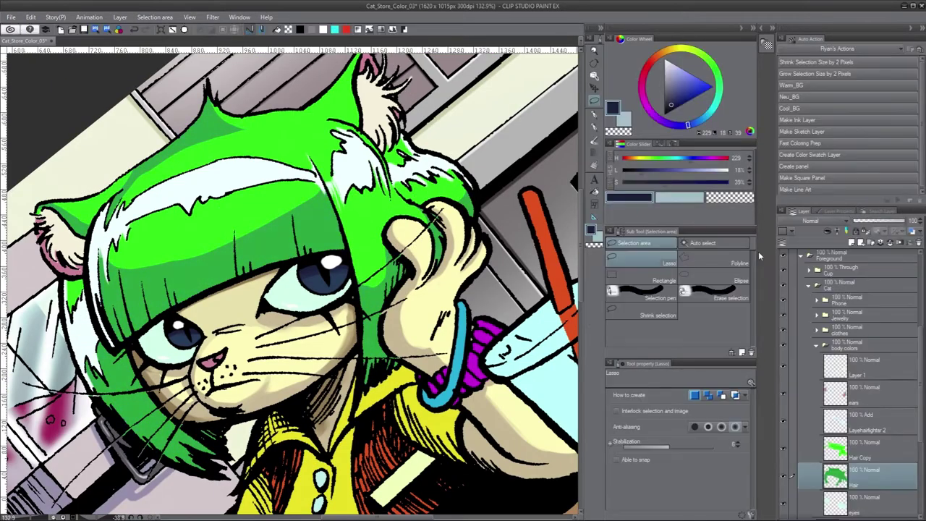
Step: Refine the bright green shapes on the Hair Copy layer at the top tuft and left ear with lasso selections
click(799, 449)
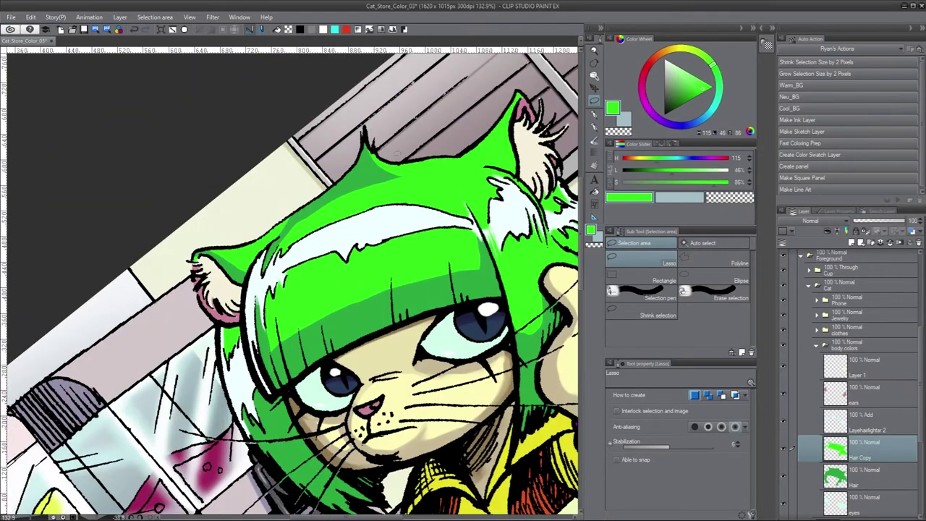
drag(366, 130, 361, 170)
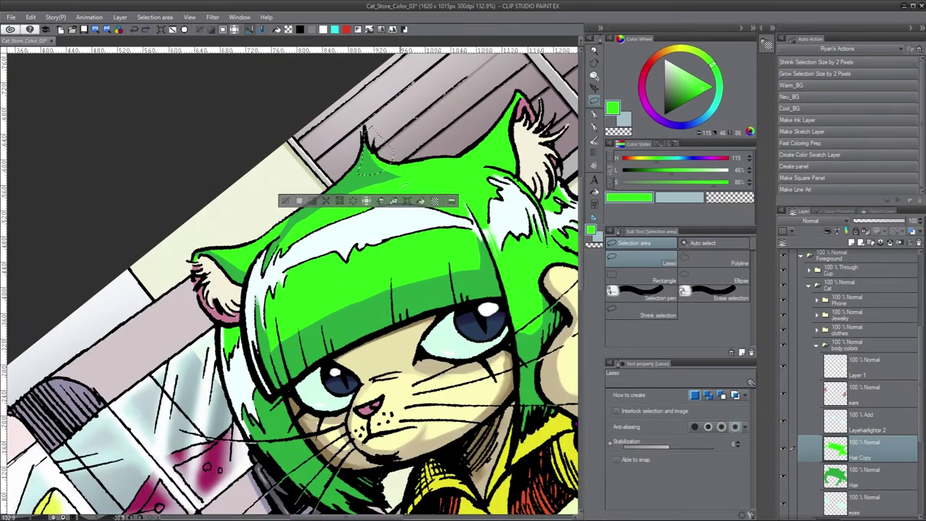
drag(296, 205, 242, 275)
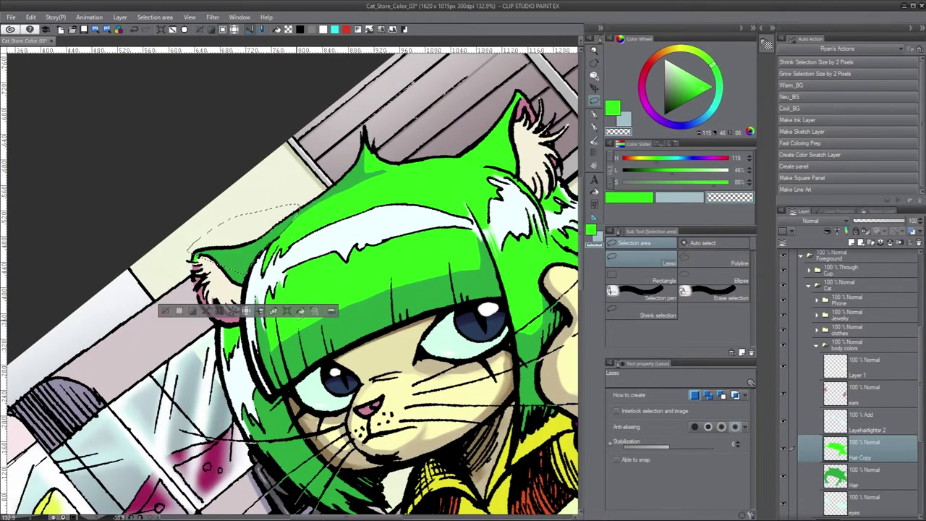
key(ctrl+d)
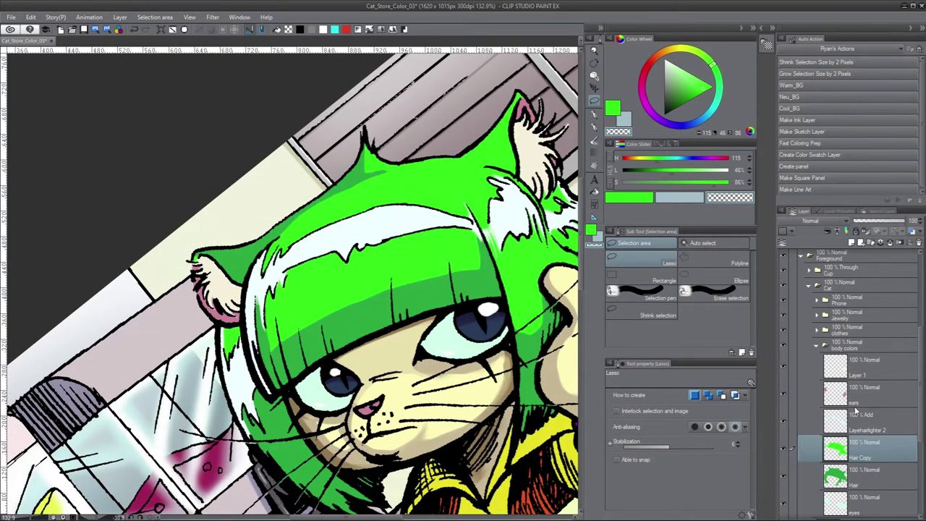
Step: Soften the edges of the bright green on the bangs and crown with the transparent Ryan_Softie brush at about size 40
key(b)
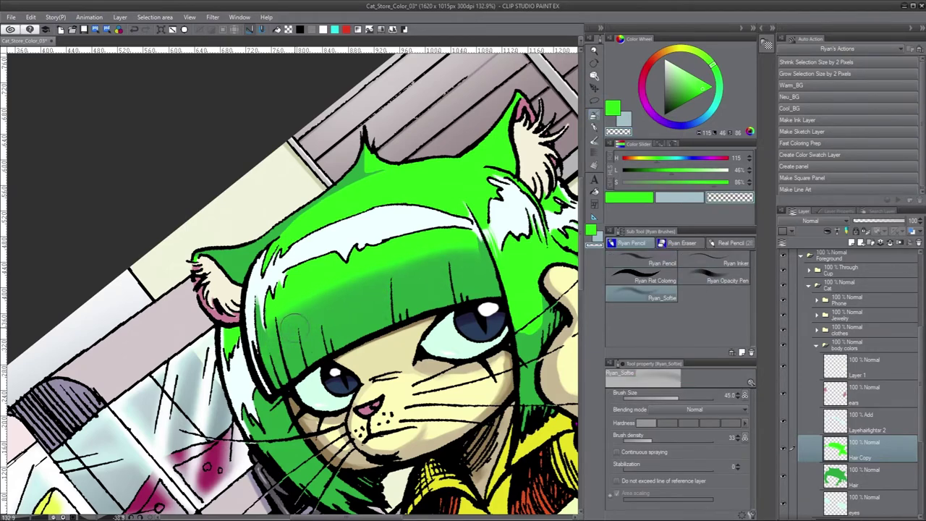
key(bracketleft)
key(bracketleft)
key(bracketleft)
key(bracketleft)
key(bracketleft)
key(bracketleft)
key(bracketright)
key(bracketright)
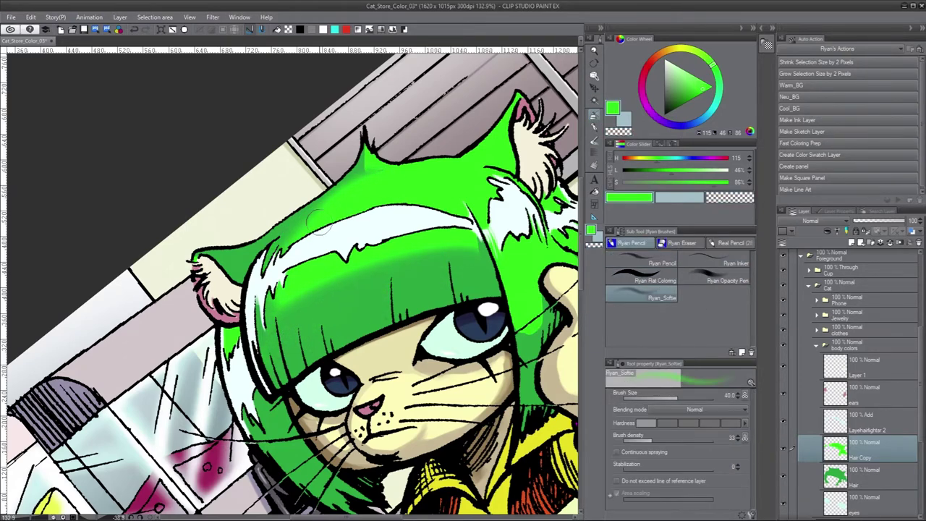
Step: Soften the light edges in the side hair near the raised hand at brush size 17.5 and refine them with the Ryan Opacity Pen
drag(361, 290, 224, 301)
key(bracketleft)
key(bracketleft)
key(bracketleft)
key(bracketleft)
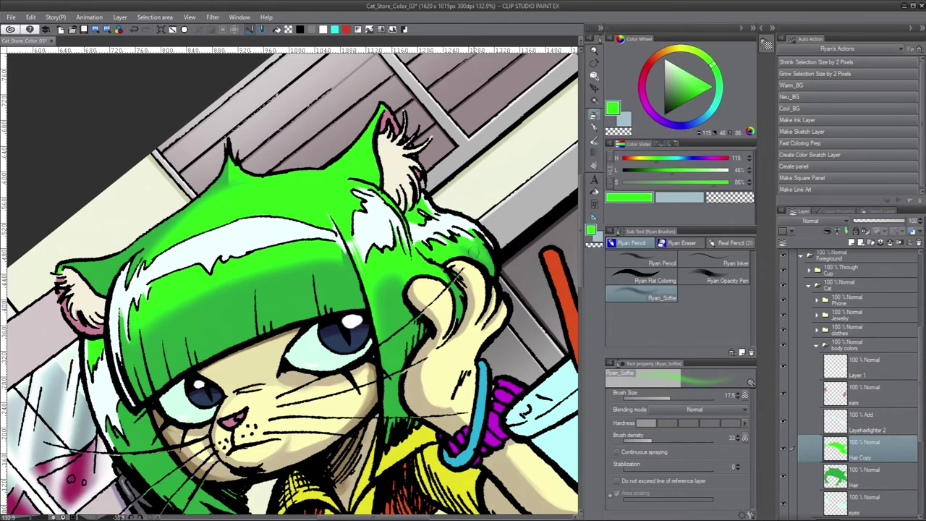
click(693, 279)
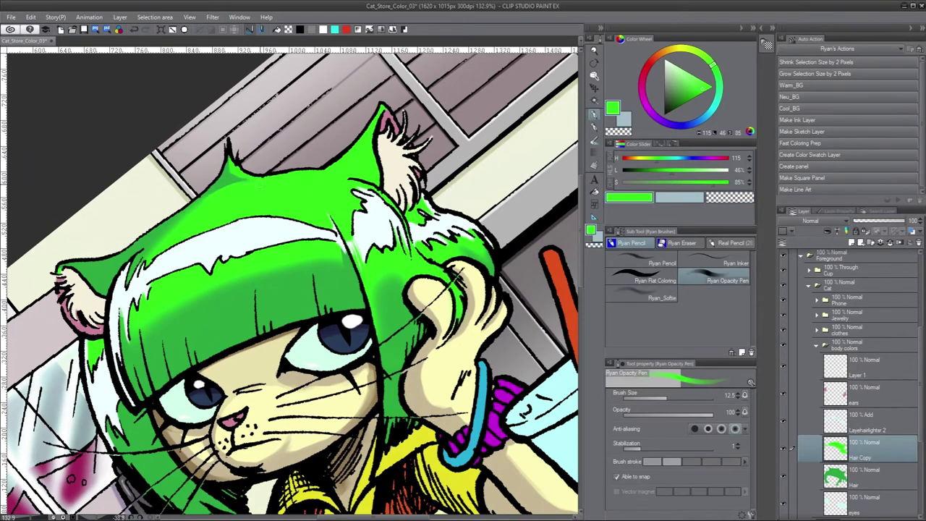
Step: Shift the Hair base layer's shadow colour towards a brighter teal green with Hue/Saturation/Luminosity adjustments
key(minus)
key(ctrl+u)
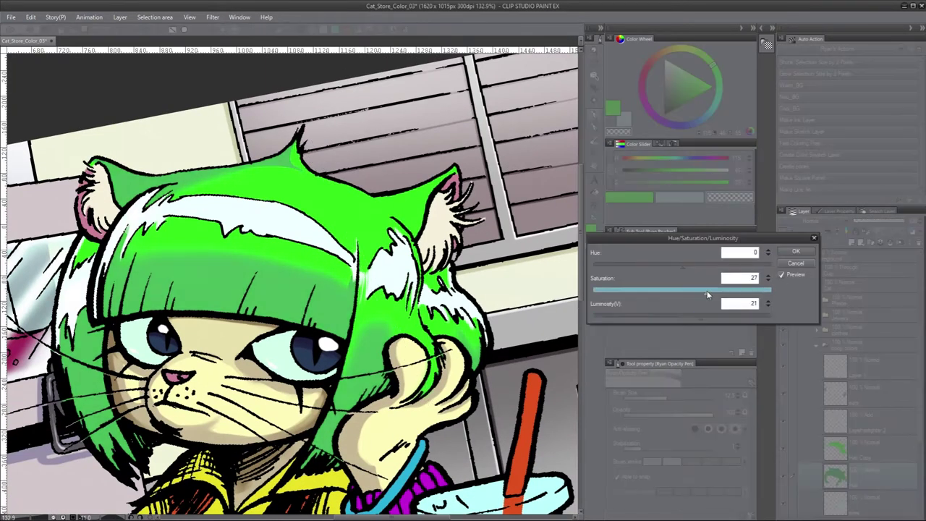
drag(682, 289, 703, 297)
click(702, 265)
key(Escape)
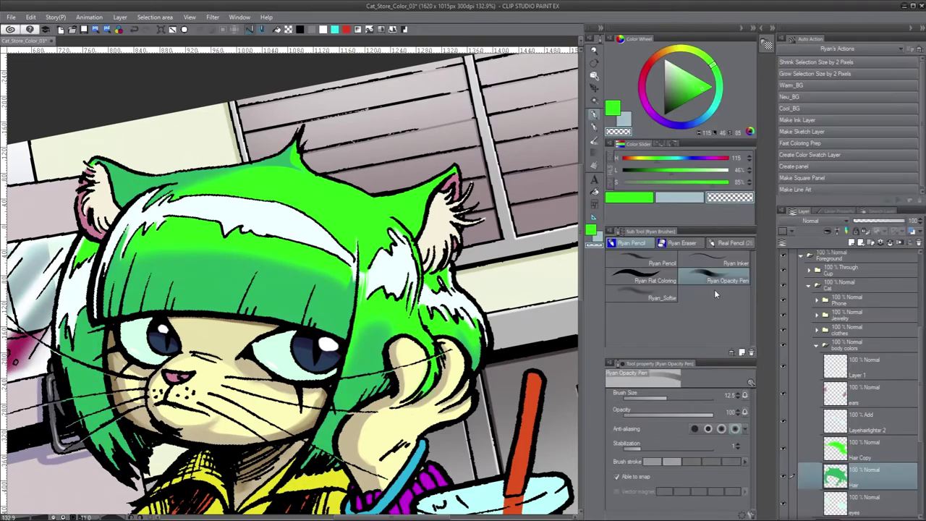
key(ctrl+u)
drag(682, 264, 705, 295)
key(Return)
Step: Paint streaky bright green strands into the bangs on the Hair Copy layer with the Transparent watercolor brush
key(b)
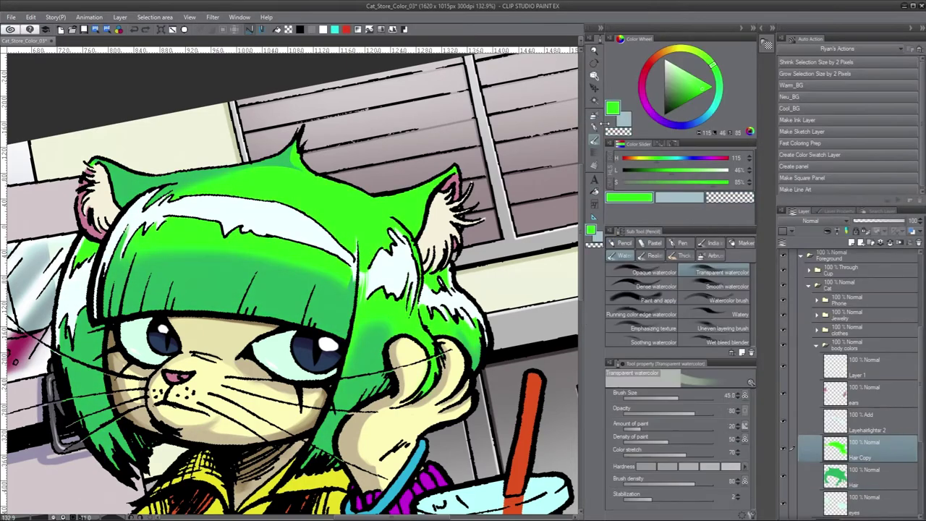
mouse_move(311, 289)
mouse_down()
mouse_move(261, 269)
mouse_move(177, 260)
mouse_up()
drag(228, 223, 181, 308)
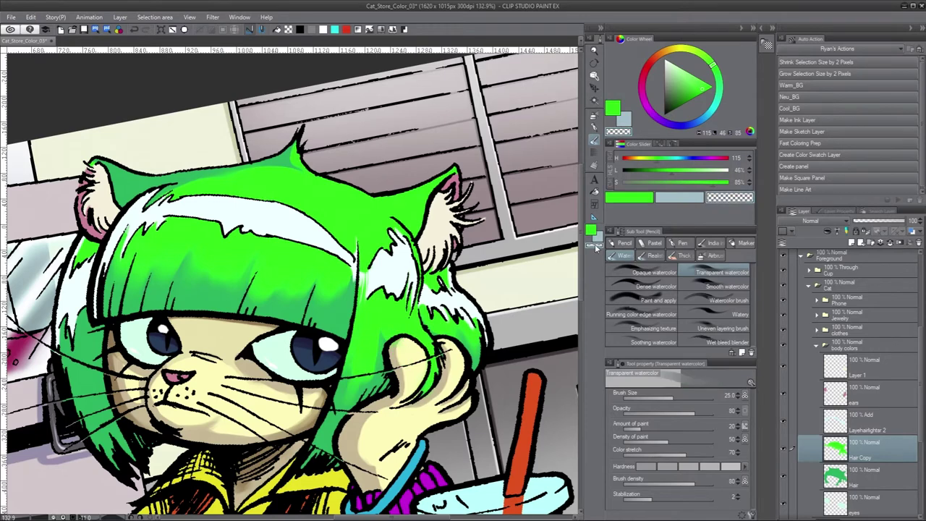
Step: Add dark green shadows to the lower hair on a new layer between the Hair Copy and Hair layers
drag(357, 374, 498, 402)
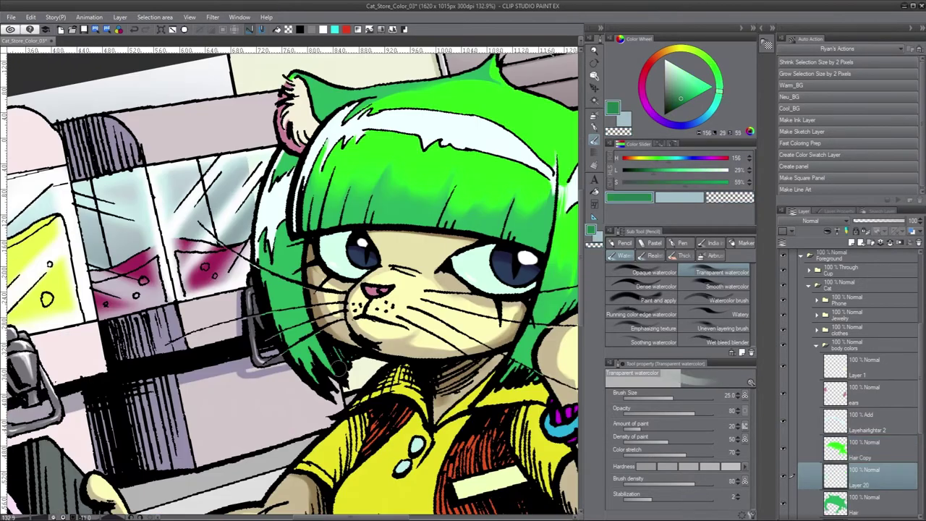
key(Return)
click(593, 114)
click(652, 280)
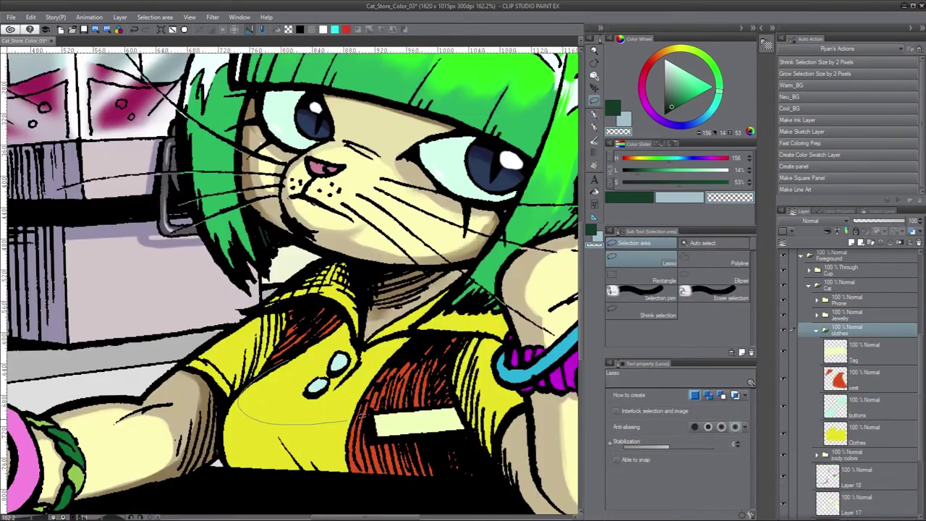
Step: Lasso the lit area of the yellow shirt and keep its highlight as a single Overlay layer in the clothes folder
drag(361, 417, 333, 333)
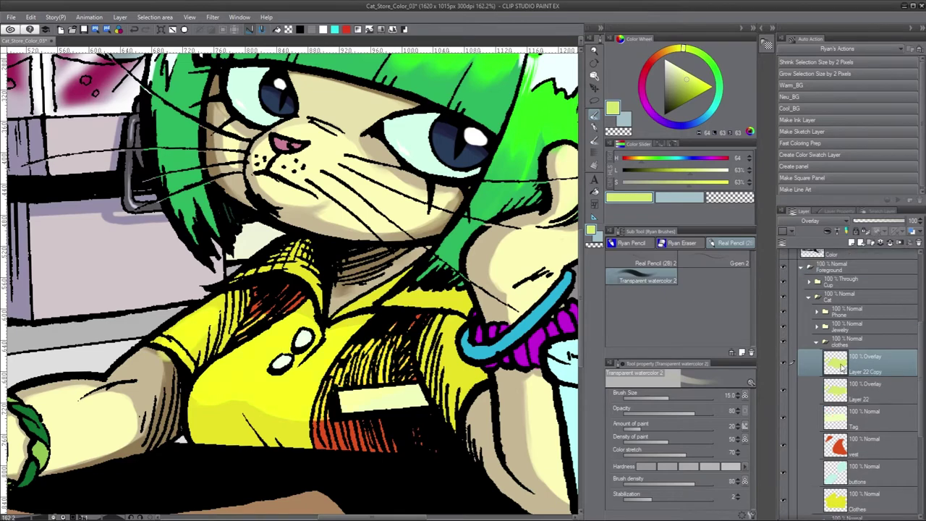
right_click(860, 362)
click(861, 339)
Step: Shift the vest layer's hue from orange-red to dark crimson with a Hue/Saturation/Luminosity adjustment
click(865, 419)
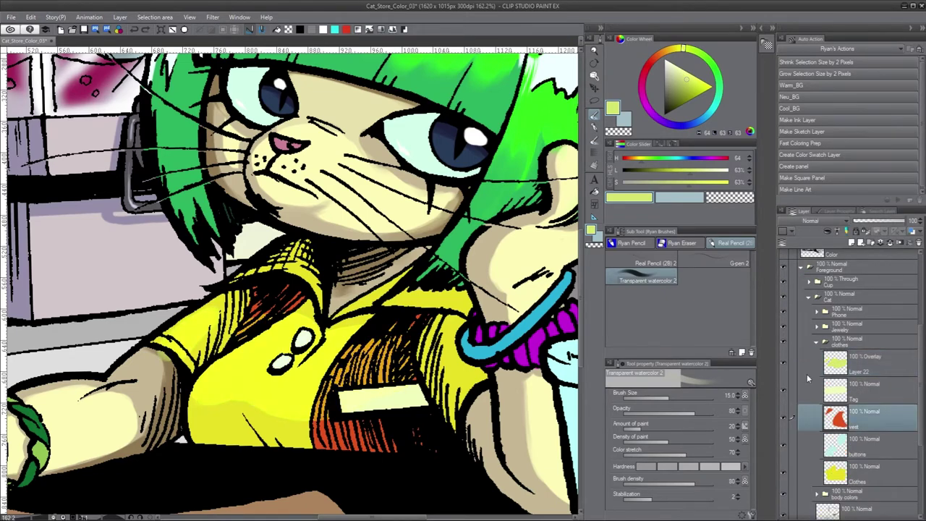
key(m)
ctrl+click(854, 393)
click(857, 361)
drag(311, 300, 409, 206)
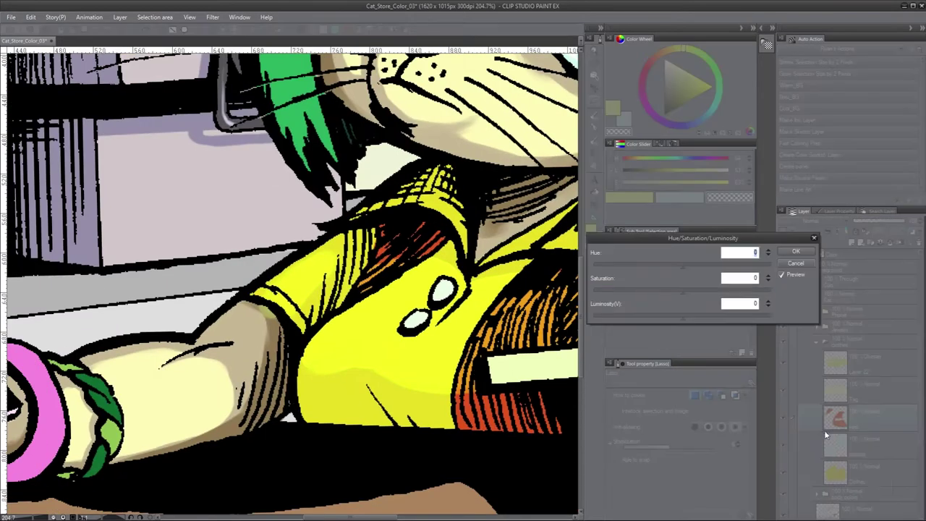
drag(662, 264, 678, 265)
click(771, 254)
Step: Clean up the shirt's Overlay highlight around the vest with the lasso and the transparent Ryan Opacity Pen
drag(399, 421, 532, 382)
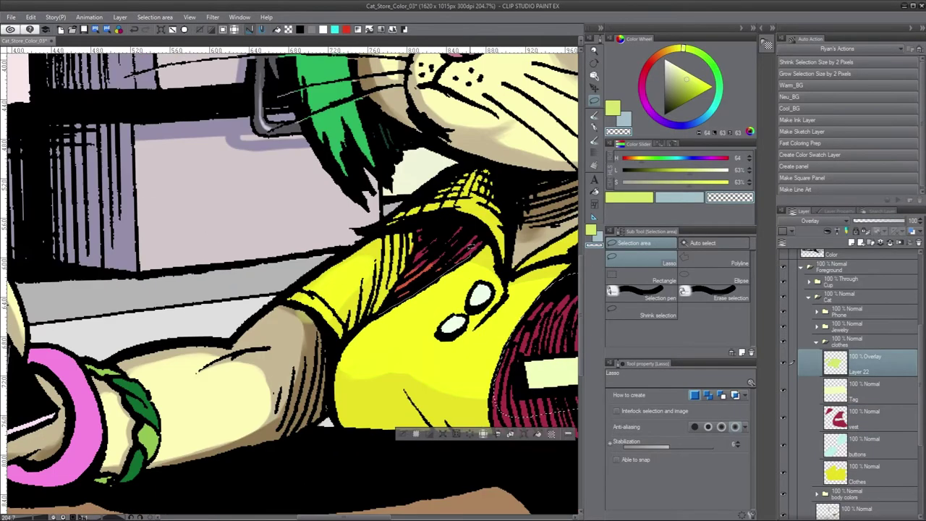
key(p)
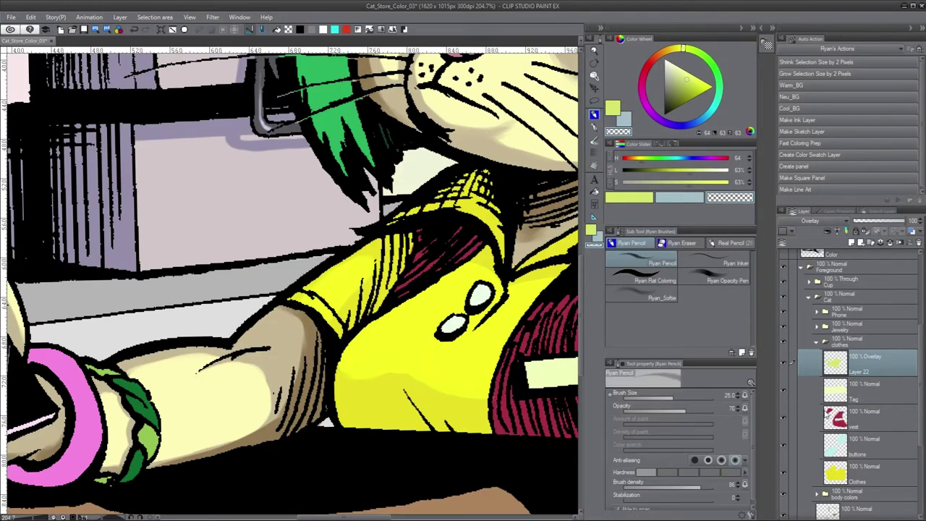
click(692, 279)
mouse_move(361, 362)
mouse_down()
mouse_move(362, 180)
mouse_move(362, 347)
mouse_up()
Step: Darken the Clothes base layer to a mustard shadow tone with saturation -11 and luminosity -18
scroll(571, 331, down, 5)
click(868, 470)
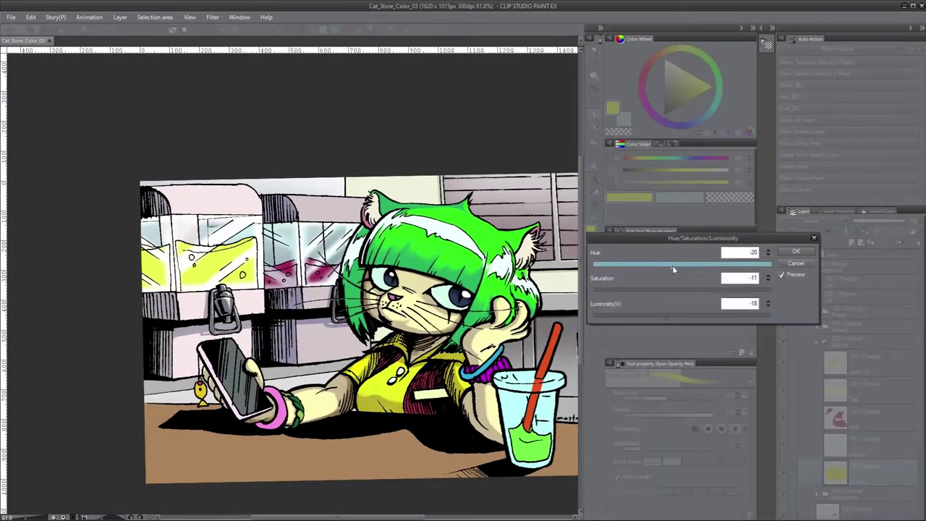
scroll(388, 329, up, 5)
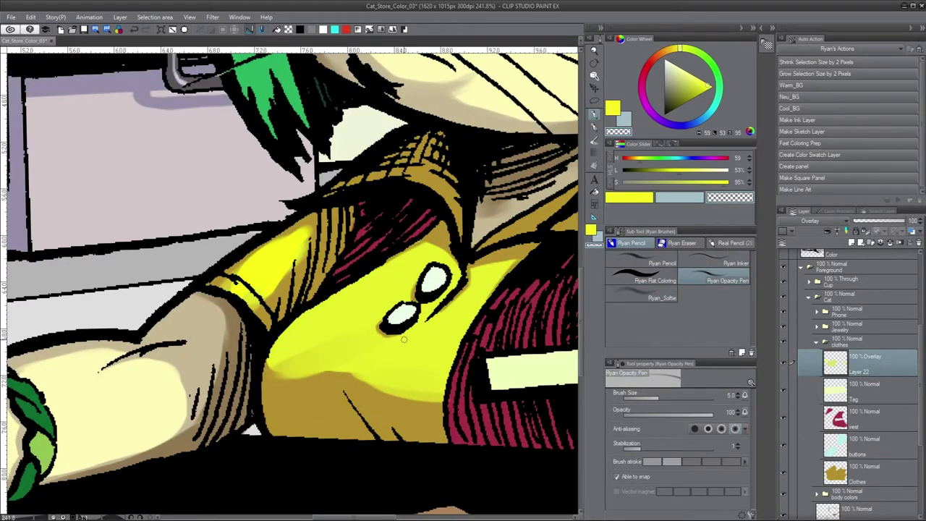
Step: Paint a brighter yellow over the highlight on the shirt front with the Ryan Opacity Pen, reducing the brush size to 7 for its edges
mouse_move(330, 361)
mouse_down()
mouse_move(357, 323)
mouse_move(372, 366)
mouse_up()
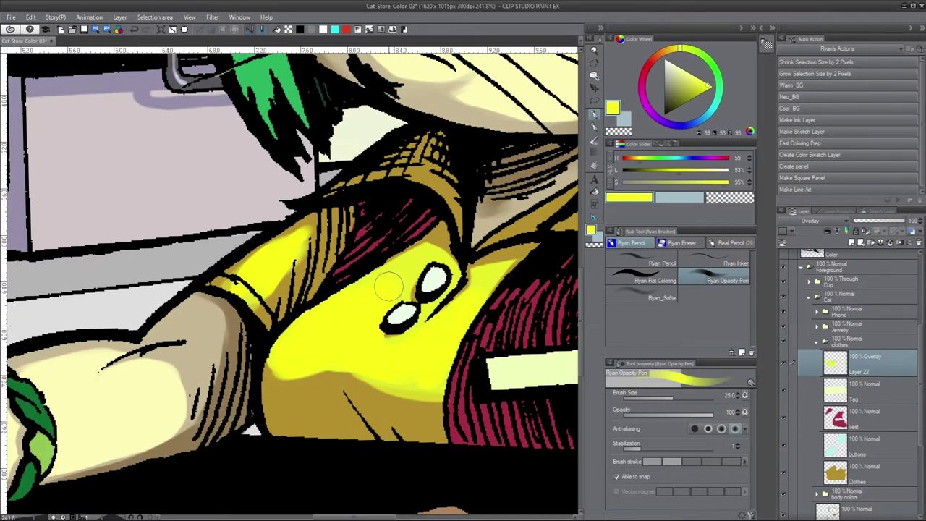
key([)
key([)
key([)
key([)
key([)
key([)
key([)
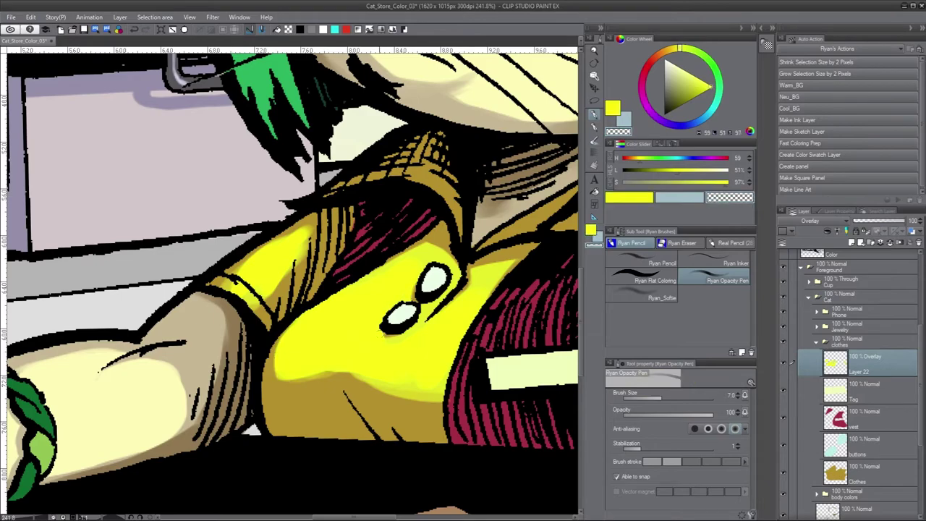
Step: Brighten the shirt's yellow highlight at the shoulder beside the raised arm with the Ryan Opacity Pen at size 12.5
scroll(456, 318, down, 3)
scroll(311, 315, up, 3)
key(])
key(])
key(])
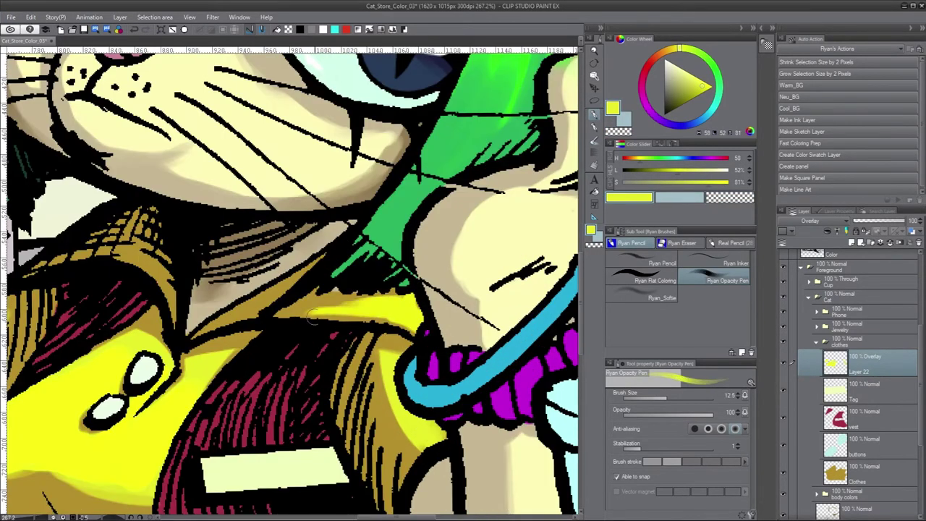
alt+click(334, 312)
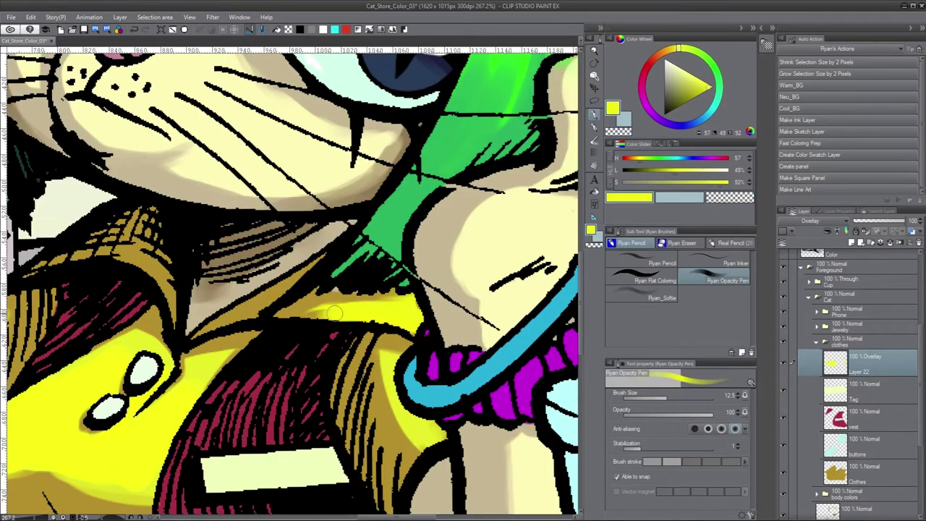
Step: Add a new clipped layer above the eyes layer for eye-white shading and choose the Transparent watercolor brush
scroll(407, 329, down, 3)
ctrl+click(412, 239)
scroll(412, 239, up, 4)
key(m)
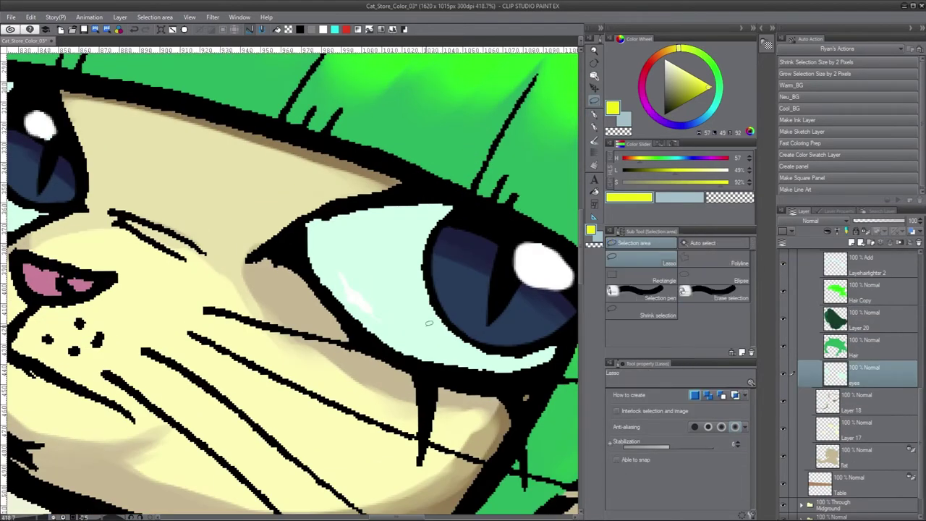
drag(468, 191, 470, 192)
key(ctrl+d)
key(ctrl+shift+n)
key(b)
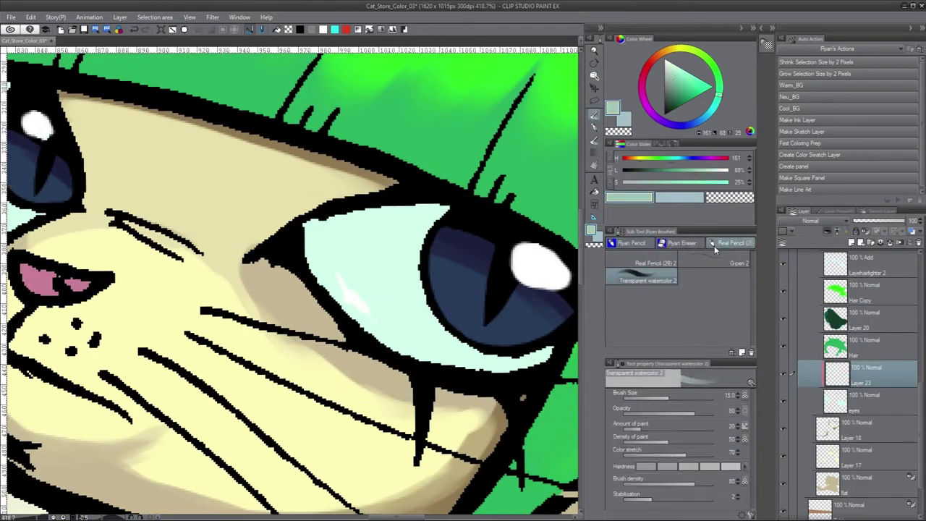
Step: Shade the upper white of the eye nearest the raised hand with muted mint-green tones using the Transparent watercolor brush
drag(314, 228, 474, 232)
key(j)
key(b)
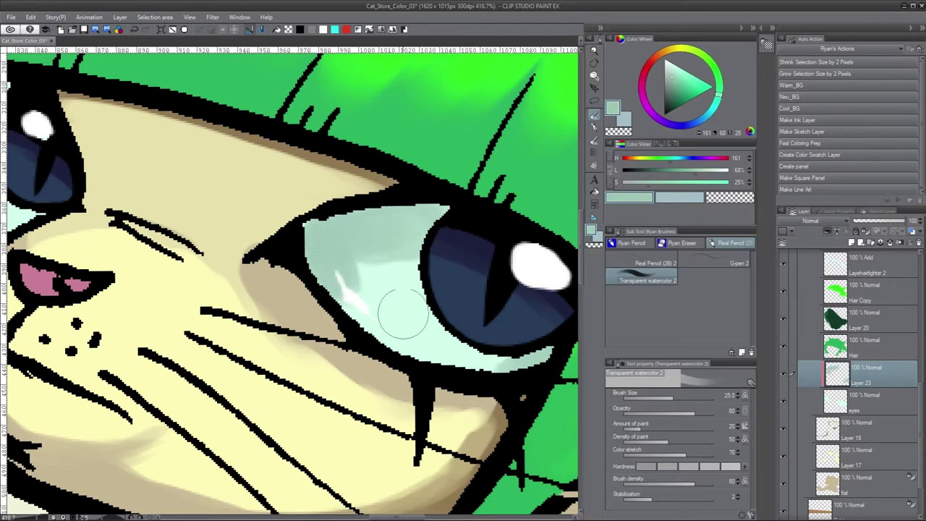
key(bracketright)
scroll(391, 271, down, 3)
key(bracketleft)
key(bracketleft)
scroll(378, 265, up, 4)
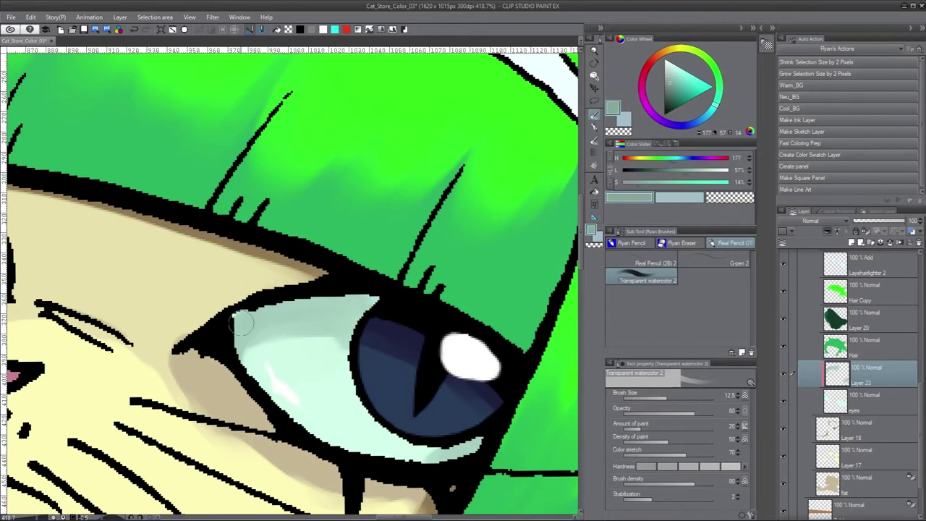
Step: Refine the edge of that eye's shadow with sampled light mint, then deepen its upper part with a darker sampled tone
key(bracketleft)
alt+click(282, 336)
mouse_move(261, 332)
mouse_down()
mouse_move(303, 341)
mouse_move(326, 370)
mouse_move(295, 405)
mouse_move(316, 371)
mouse_move(364, 368)
mouse_move(322, 340)
mouse_up()
key(p)
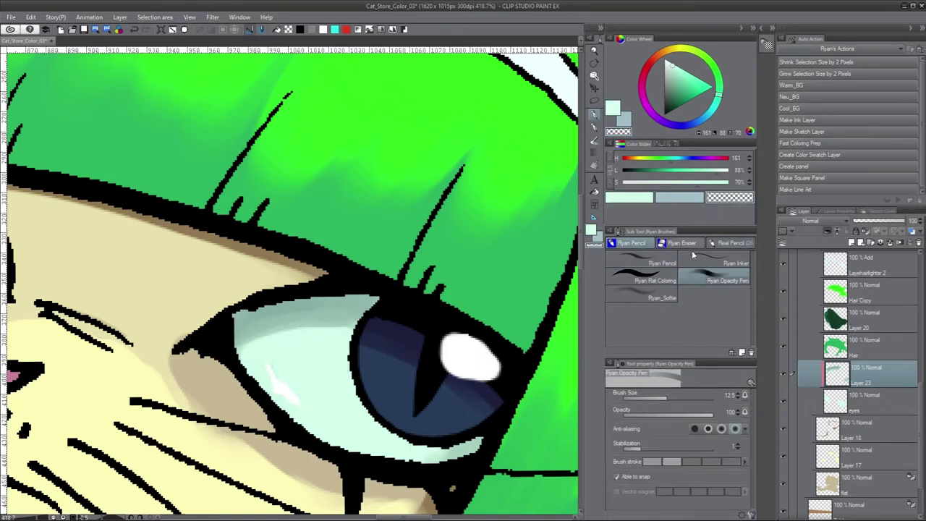
click(668, 124)
alt+click(311, 311)
key(b)
mouse_move(355, 296)
mouse_down()
mouse_move(384, 296)
mouse_move(246, 347)
mouse_up()
Step: Shade the white of the other eye around its edges with teal tones using the Transparent watercolor brush
drag(153, 402, 434, 405)
mouse_move(109, 217)
mouse_down()
mouse_move(181, 246)
mouse_move(116, 257)
mouse_move(196, 343)
mouse_move(133, 268)
mouse_move(174, 210)
mouse_move(202, 333)
mouse_up()
alt+click(130, 263)
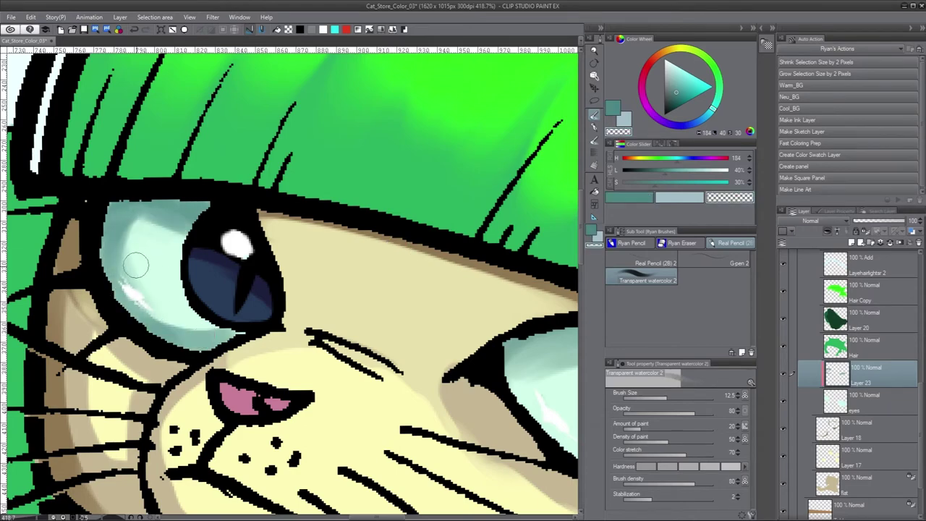
drag(131, 239, 172, 308)
drag(166, 216, 123, 282)
key(ctrl+0)
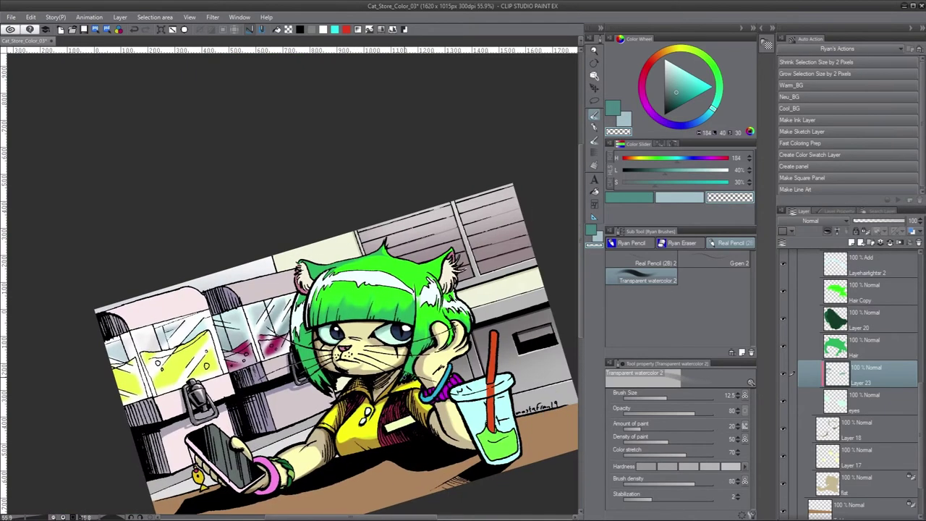
key(bracketright)
key(bracketright)
key(bracketright)
key(bracketright)
key(bracketright)
key(bracketleft)
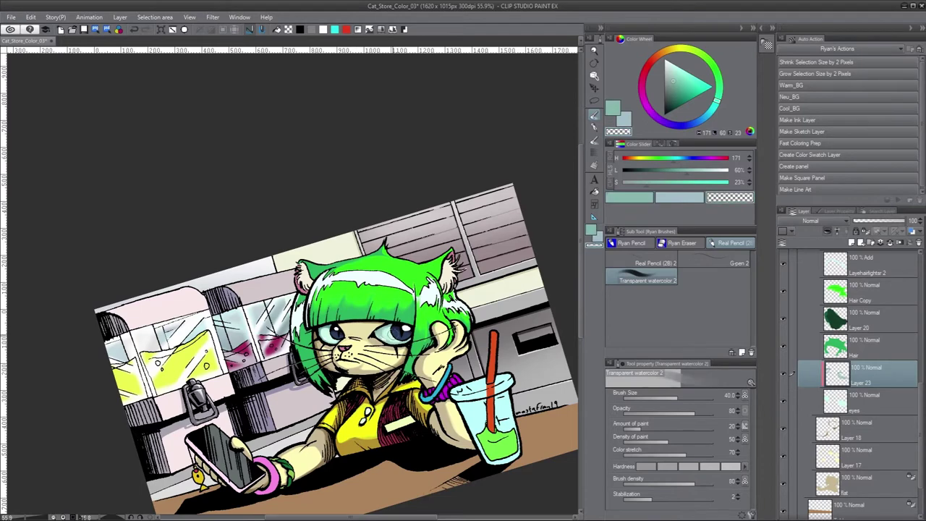
key(c)
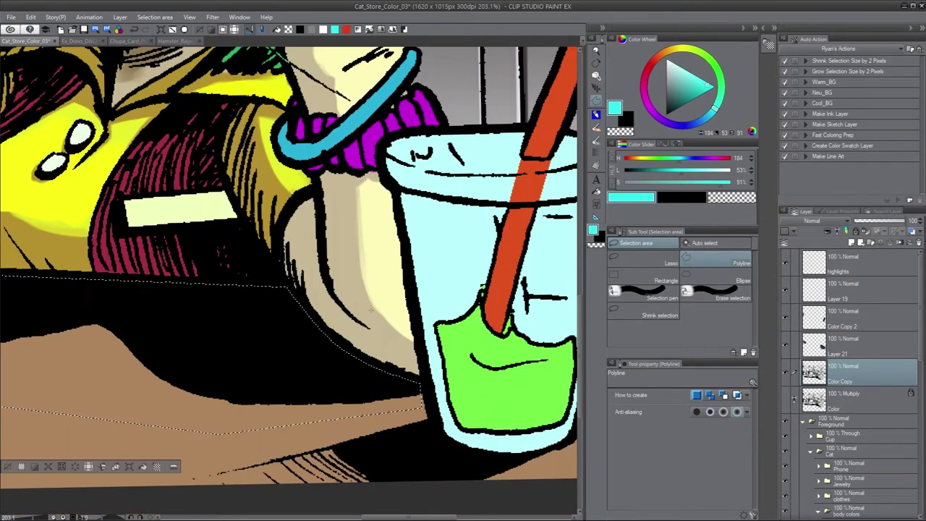
Step: Outline the black table shadows beneath the cat and cup with the Polyline selection, put them on their own layer, and grow the selection by 2 pixels
drag(322, 327, 276, 269)
click(166, 481)
click(546, 476)
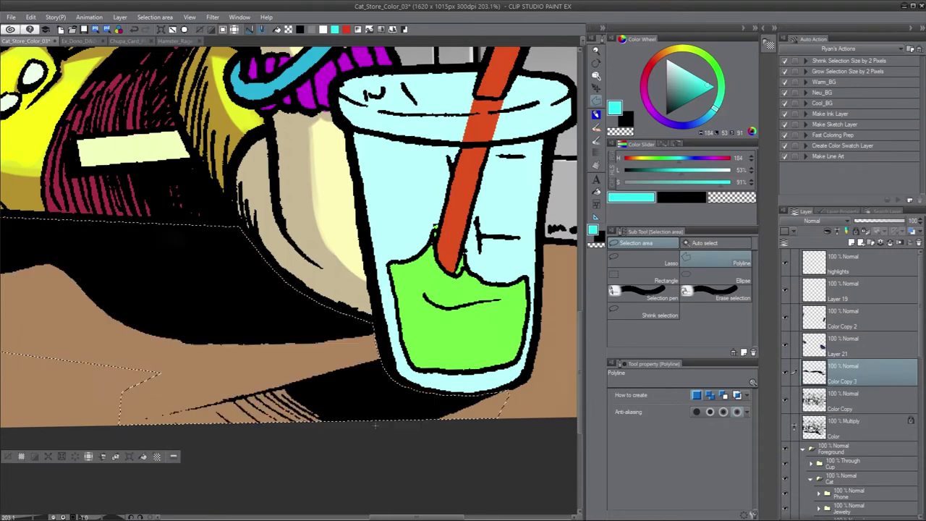
click(848, 71)
click(898, 199)
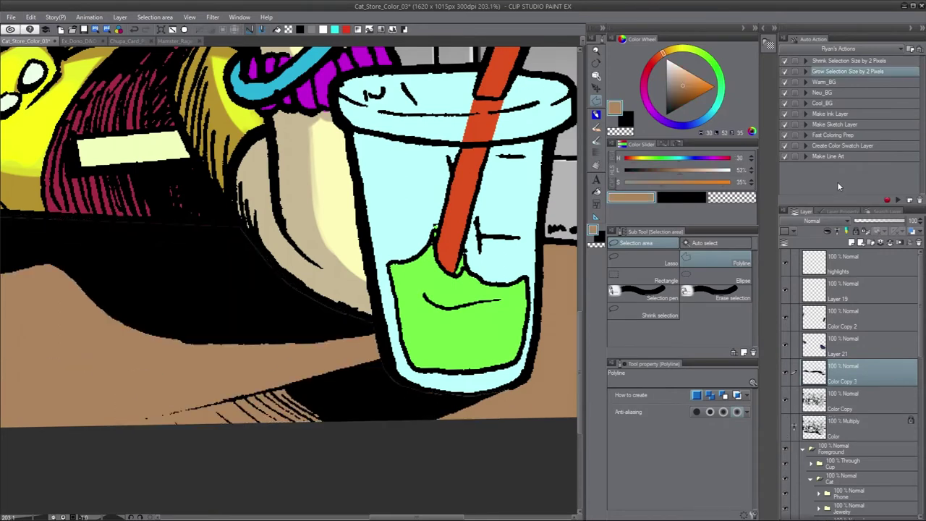
Step: Recolour the table shadows with the table's brown and adjust them to hue -17, saturation -27 and luminosity -31
key(alt+Delete)
key(ctrl+u)
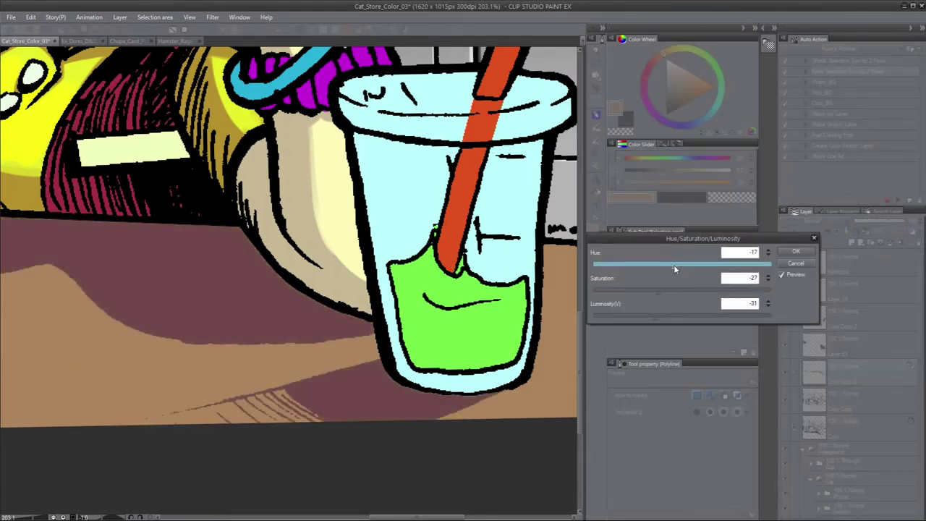
key(Return)
Step: Place the table shadow layer directly above the Table layer and hide it
scroll(853, 499, down, 1)
scroll(857, 506, down, 2)
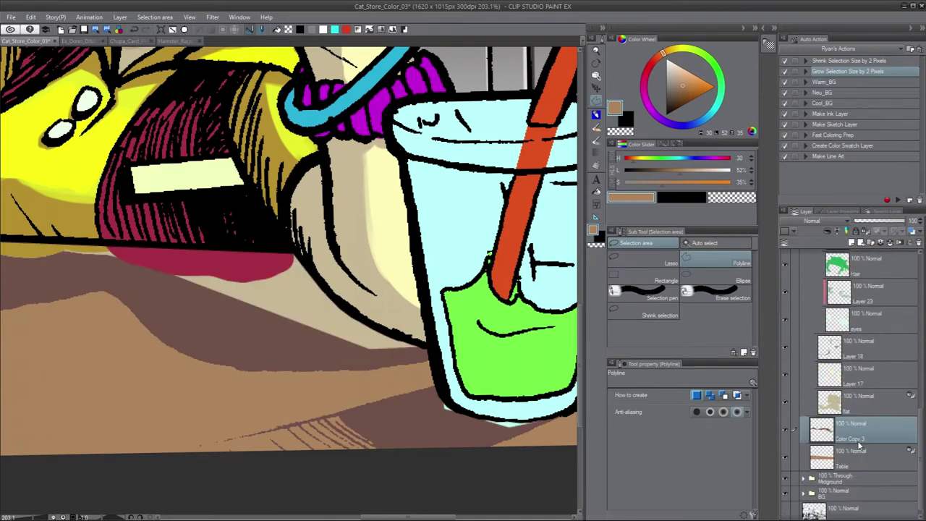
click(804, 450)
click(785, 431)
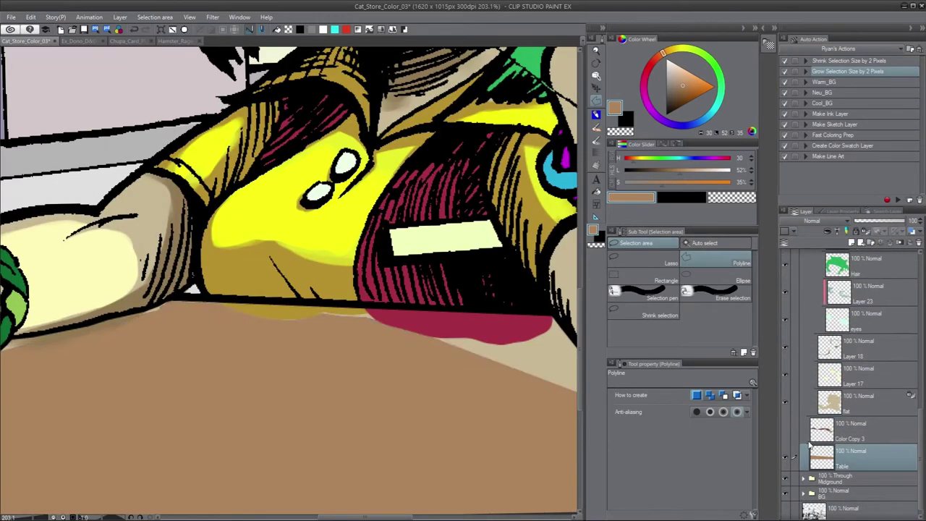
Step: On the vest layer, outline the table area beneath the cat's clothes and arms with the Polyline selection
click(868, 398)
scroll(899, 366, up, 5)
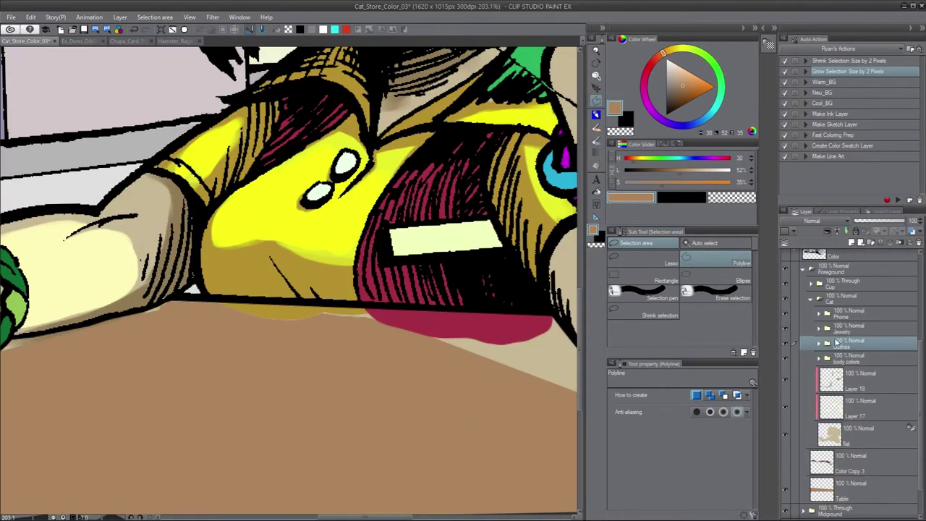
click(867, 416)
scroll(289, 271, left, 5)
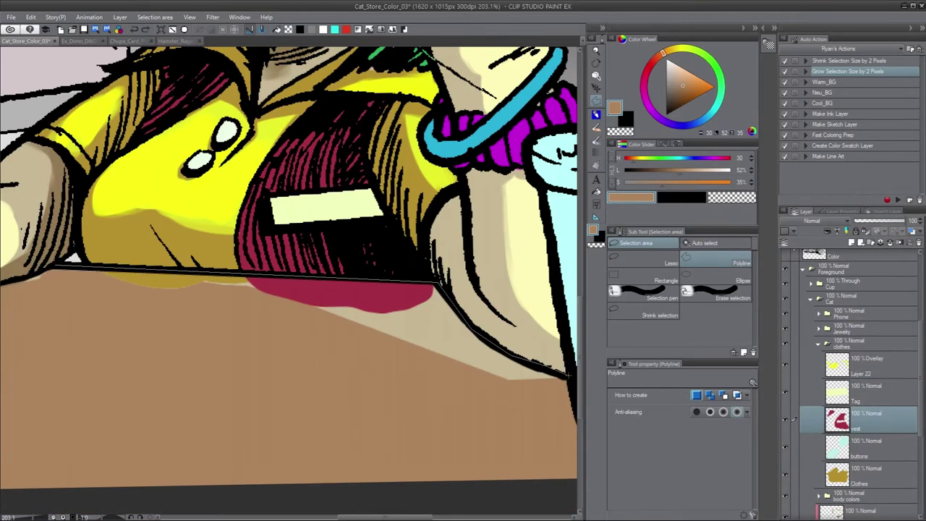
double_click(418, 248)
key(c)
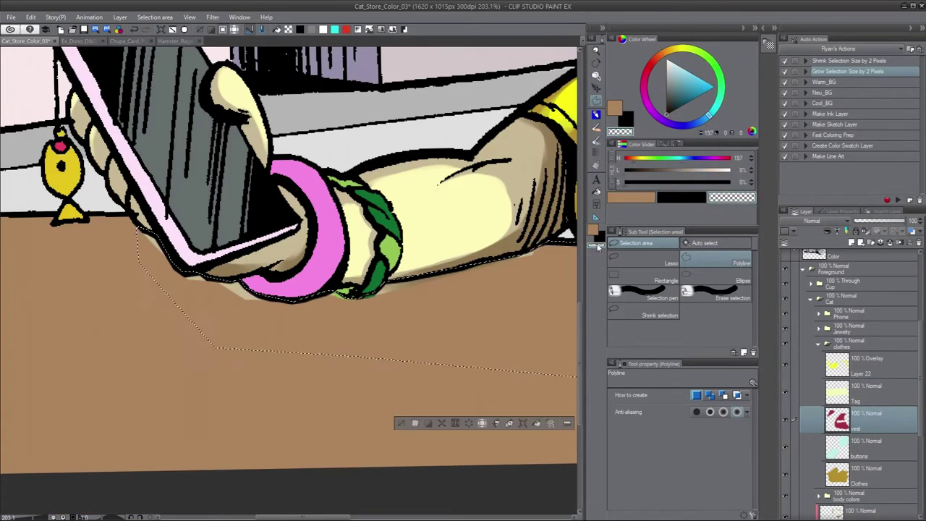
Step: Clear the clothes and fur colours spilling onto the table inside the selection across their layers, and deselect
scroll(289, 253, right, 4)
scroll(865, 367, down, 3)
click(864, 405)
click(866, 366)
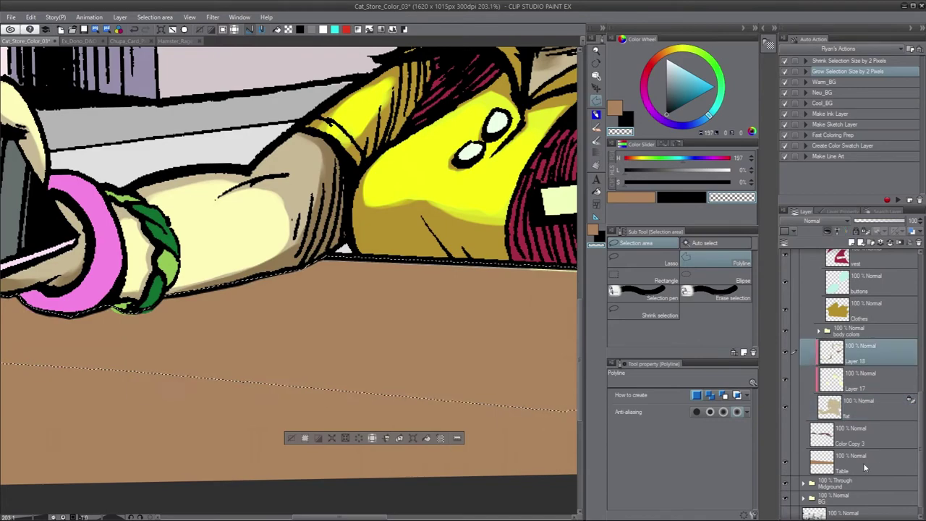
ctrl+shift+click(294, 378)
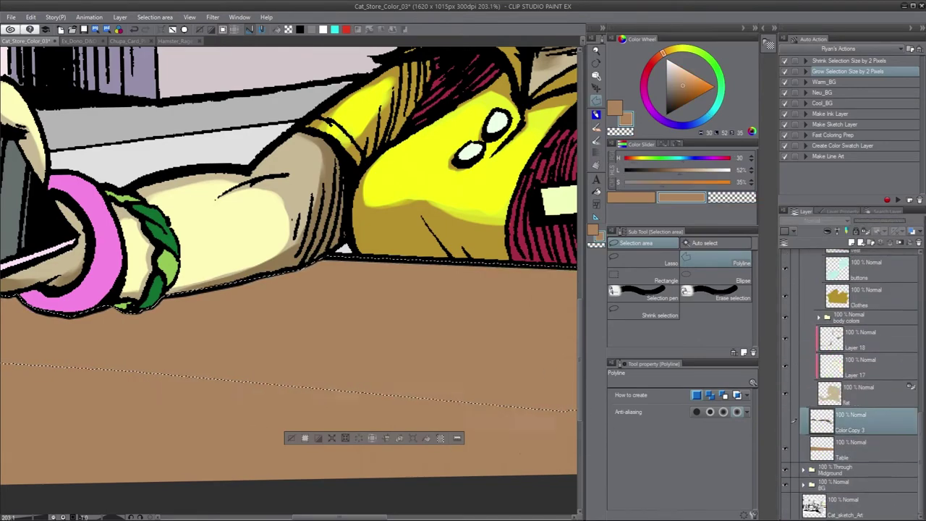
key(alt+Delete)
key(ctrl+d)
Step: Paint a light salmon highlight along the red straw on a new layer above the Straw layer with the Ryan Opacity Pen
scroll(289, 271, right, 4)
key(b)
scroll(222, 322, left, 4)
scroll(222, 323, right, 8)
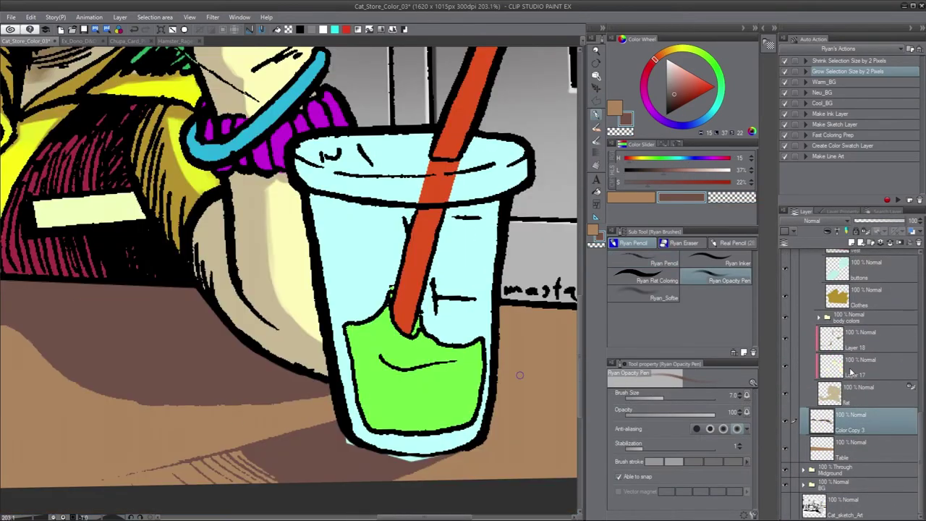
click(860, 391)
click(853, 357)
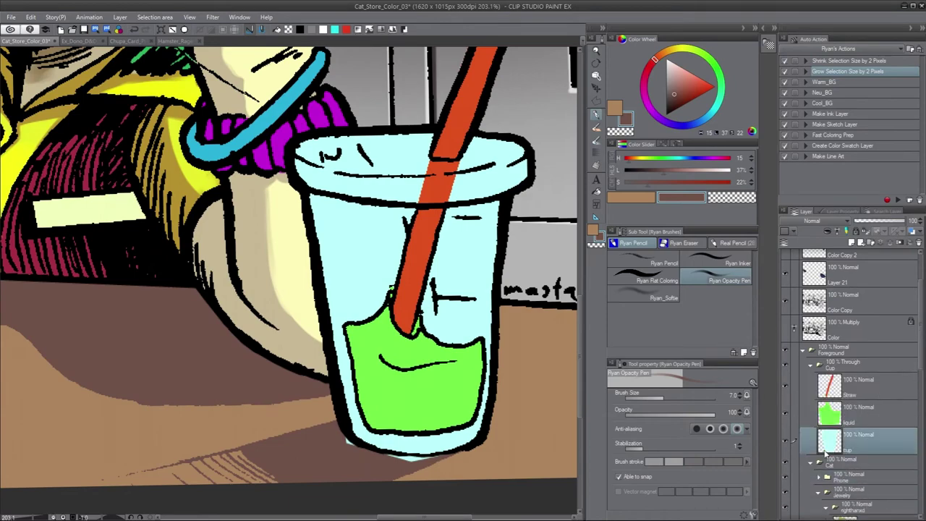
click(679, 69)
key(ctrl+minus)
key(ctrl+minus)
scroll(480, 326, up, 2)
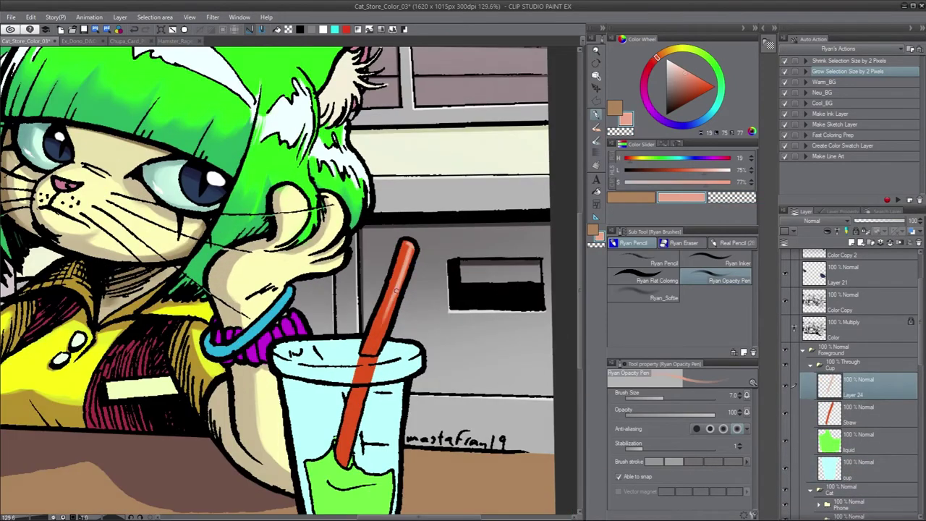
Step: Add a Screen layer above the straw highlight and paint a finer glint down the straw's upper part
key(ctrl+shift+n)
scroll(444, 163, up, 1)
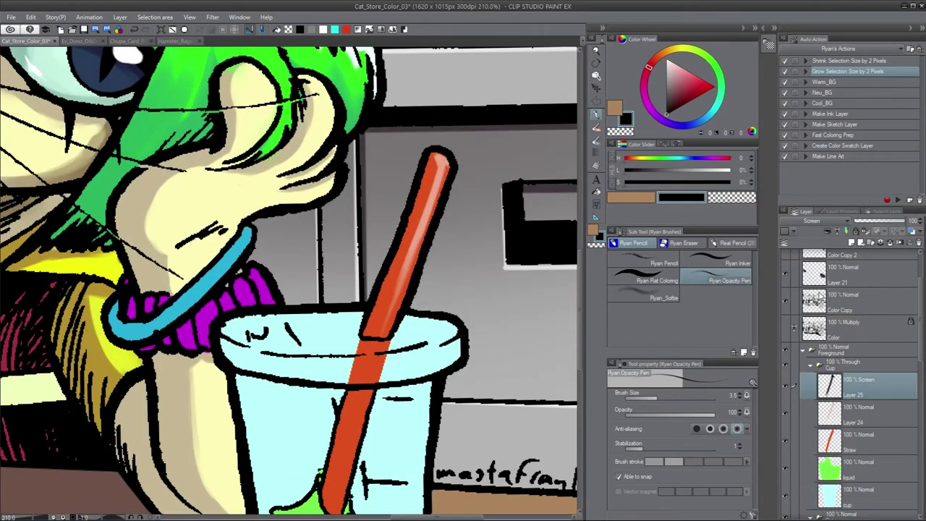
alt+click(423, 217)
drag(445, 158, 428, 206)
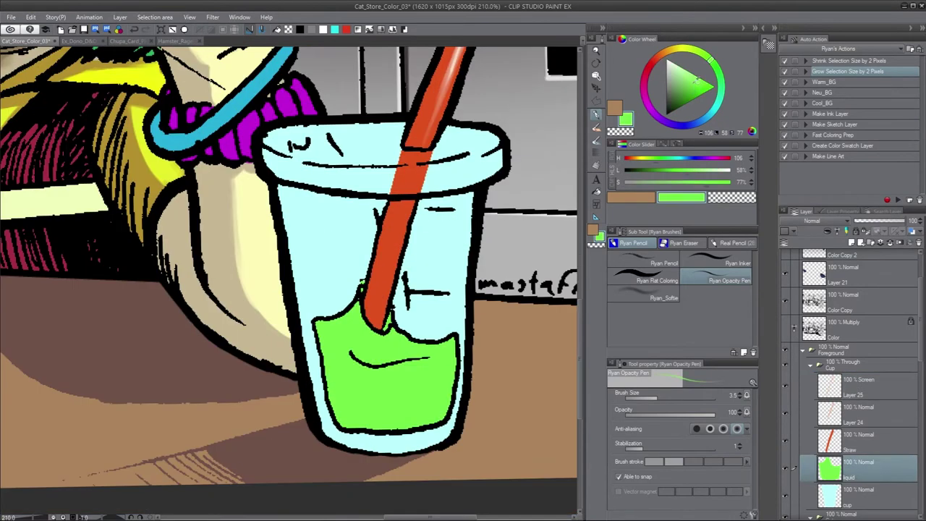
Step: Shade the side of the green drink with a darker green on a new layer above the liquid layer
alt+click(390, 391)
drag(326, 326, 362, 427)
drag(376, 369, 366, 427)
alt+click(369, 405)
drag(318, 311, 358, 332)
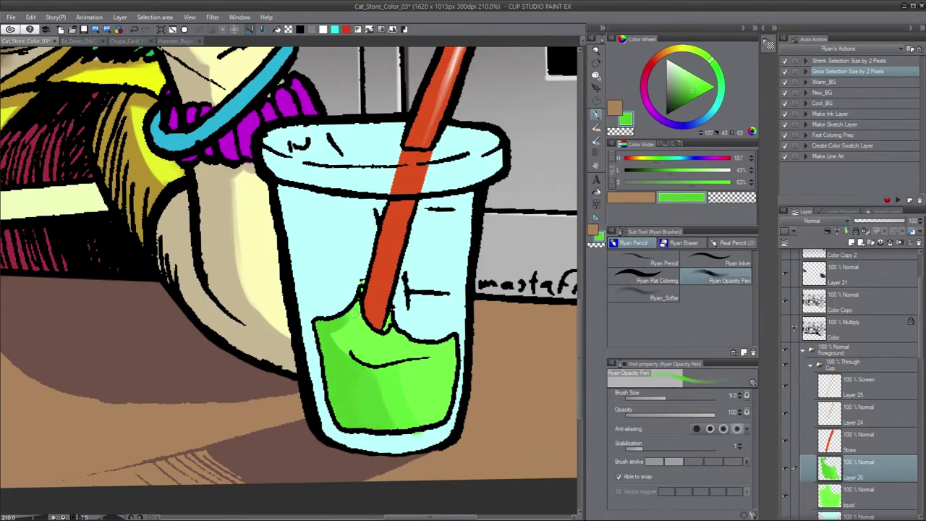
Step: Paint a pale green highlight along the surface rim of the drink with the Ryan Opacity Pen
drag(693, 90, 676, 67)
drag(448, 356, 351, 365)
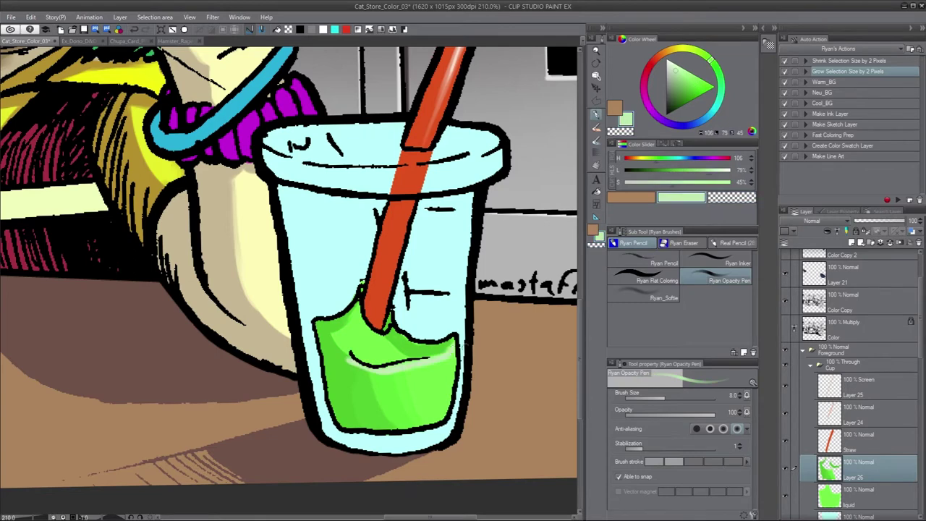
alt+click(386, 383)
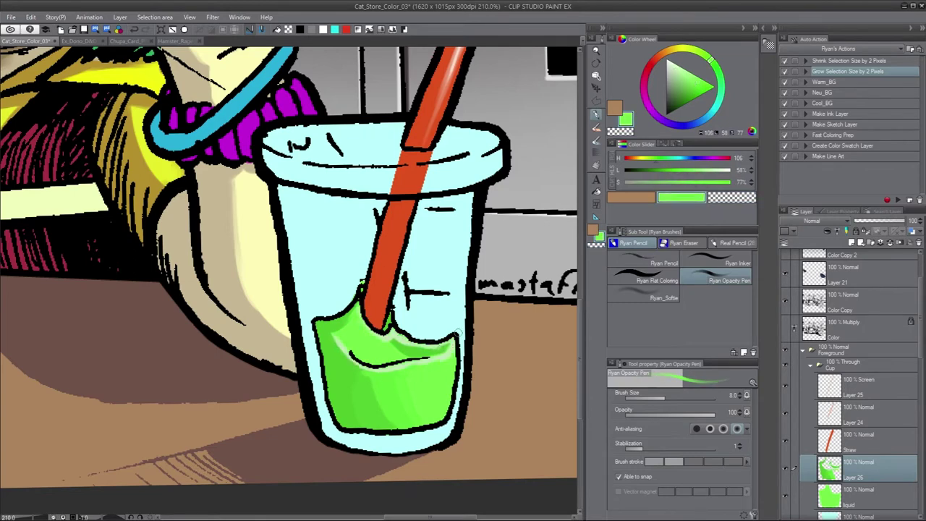
Step: Deepen the drink's shadow along the cup side nearest the cat with a darker green at brush size 15
alt+click(337, 369)
drag(334, 423, 325, 330)
drag(341, 379, 327, 334)
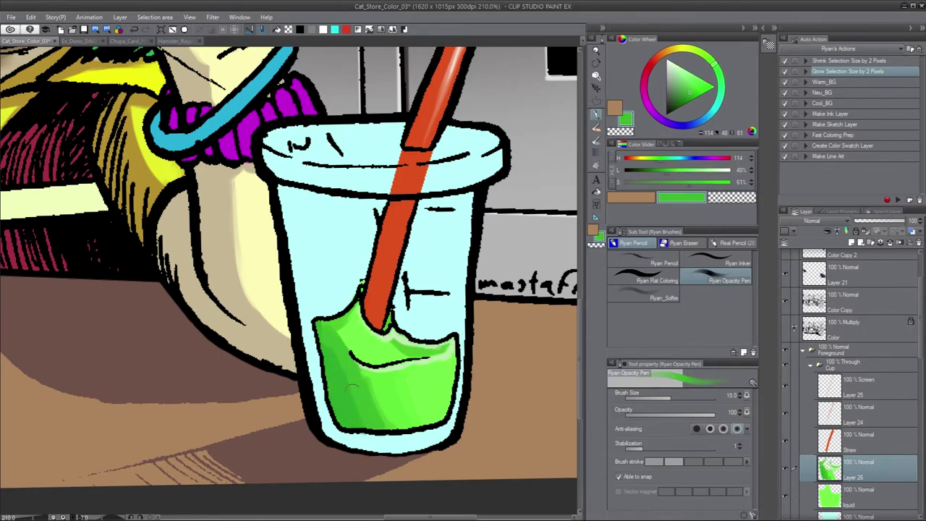
Step: Paint bright cyan highlights along the blue wristband on two new Add layers above the left band layer
ctrl+shift+click(166, 134)
drag(217, 144, 333, 347)
alt+click(333, 318)
key(ctrl+shift+n)
click(802, 220)
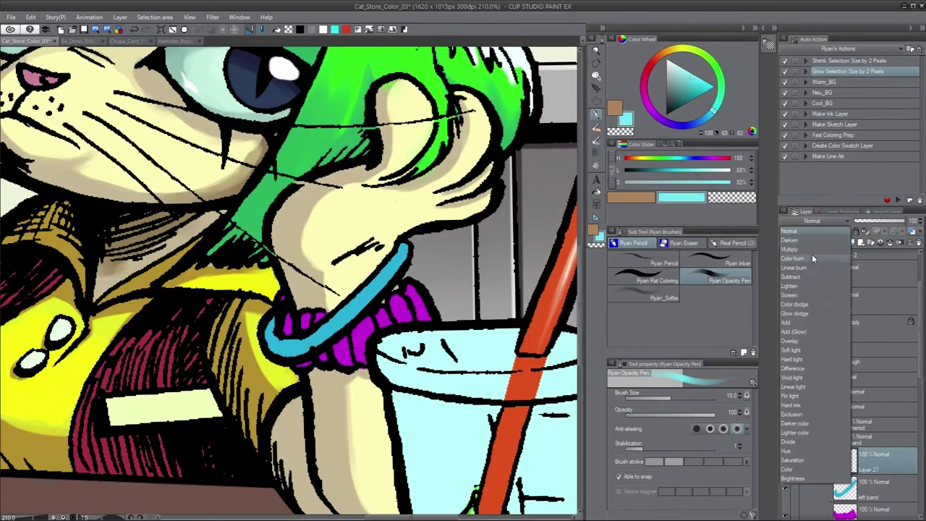
click(811, 254)
key(ctrl+shift+n)
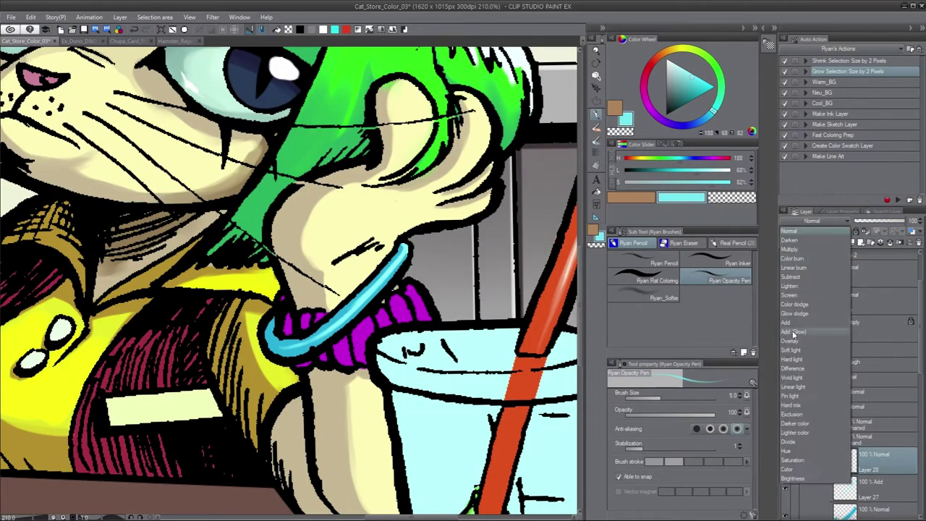
drag(372, 292, 401, 251)
Step: Shift the left wristband's colour to a deeper blue with Hue 15, Saturation -5 and Luminosity -23
key(ctrl+u)
drag(676, 266, 694, 266)
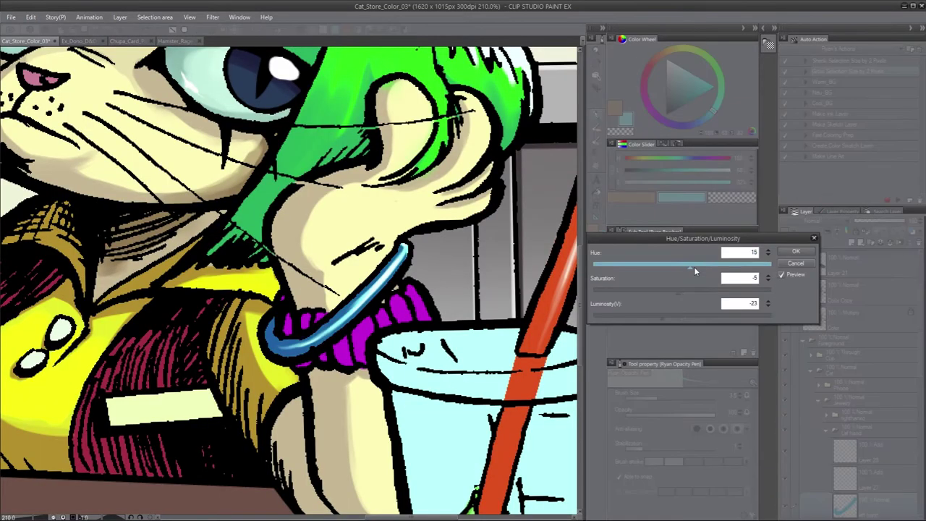
click(795, 262)
scroll(803, 455, down, 1)
key(c)
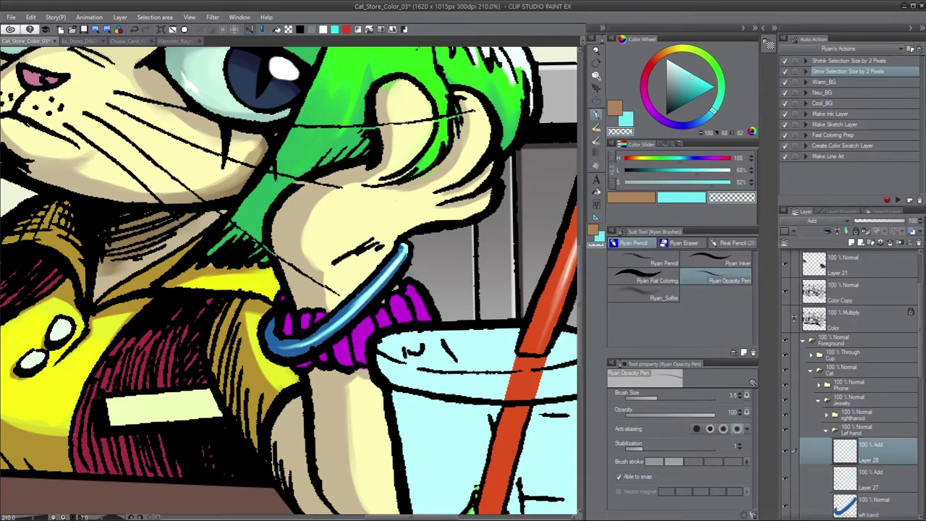
Step: Paint a broad bright cyan highlight along the blue wristband on Layer 27 with the Ryan Opacity Pen
click(868, 477)
key(c)
key(bracketright)
key(bracketright)
key(bracketright)
key(bracketright)
key(bracketright)
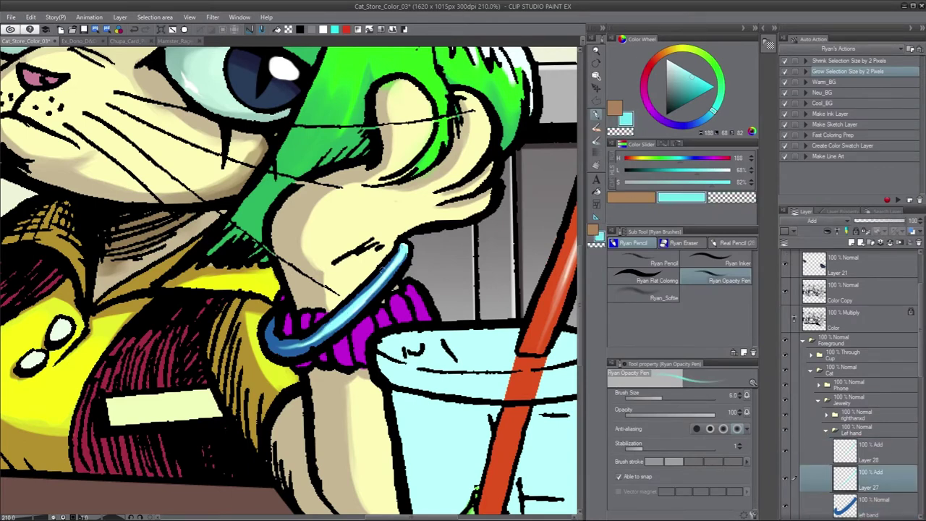
Step: Shade the purple wristband with dark purple on a new layer above the left arm layer, and add pink highlights on an Add layer
key(ctrl+shift+n)
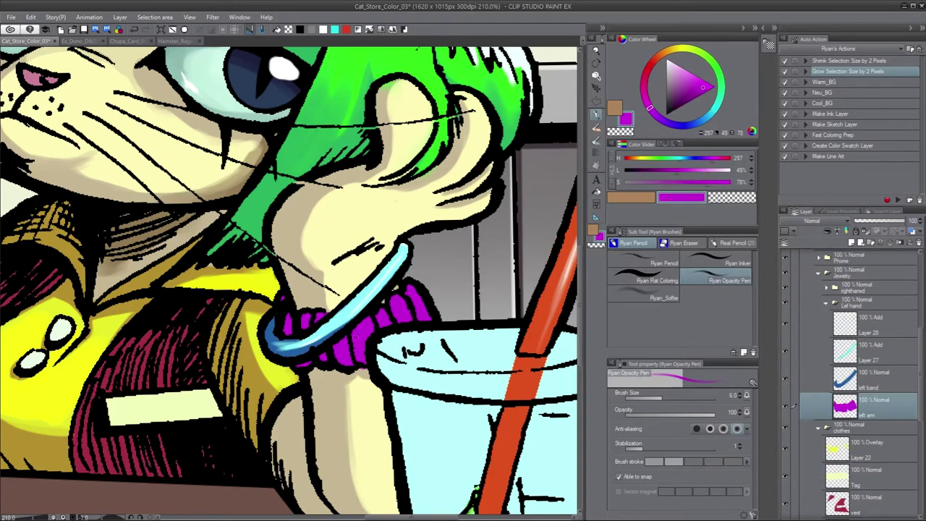
drag(356, 328, 356, 361)
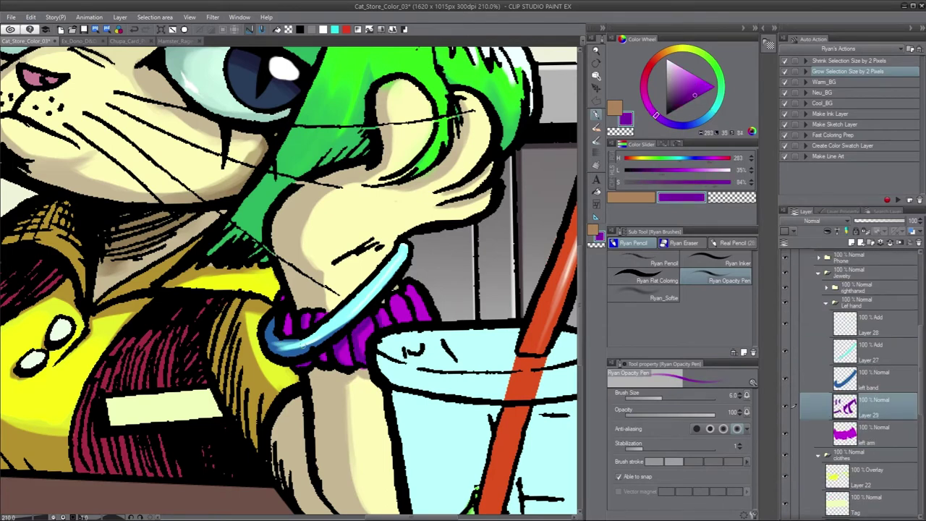
key(ctrl+shift+n)
click(644, 95)
click(807, 220)
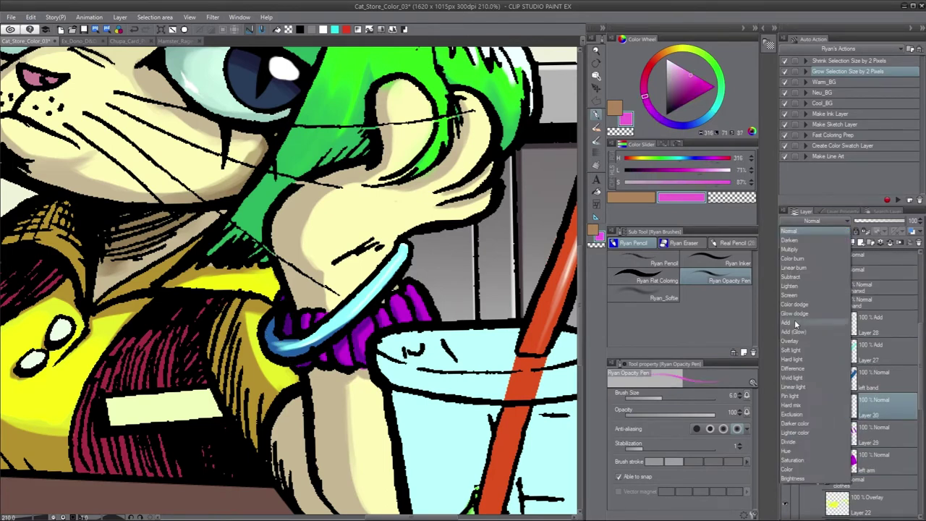
click(817, 340)
drag(392, 319, 402, 307)
Step: Add thin paler pink highlights to the purple wristband's ridges on another new Add layer at brush size 2.5
key(ctrl+shift+n)
click(643, 85)
key(bracketleft)
key(bracketleft)
key(bracketleft)
key(bracketleft)
key(bracketleft)
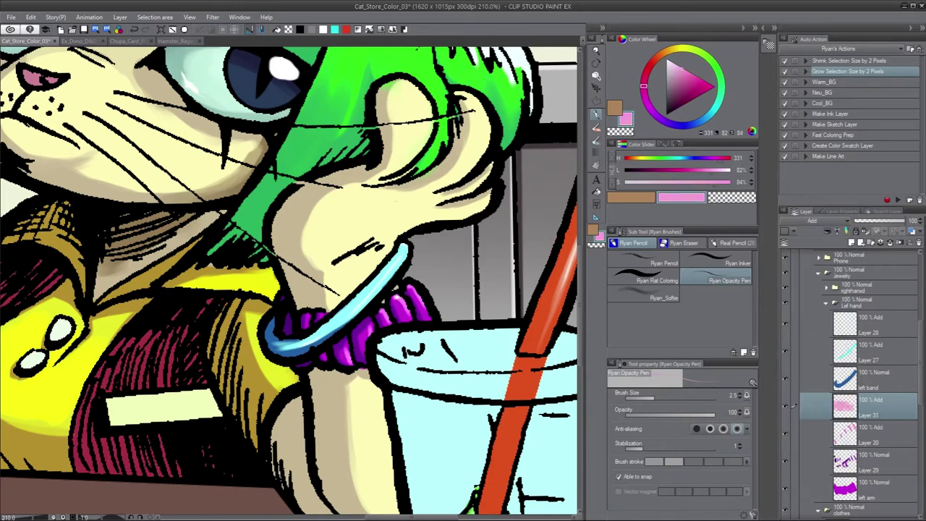
Step: Shade the inner edge and underside of the pink bracelet by the phone with purple at brush size 8
key(ctrl+0)
ctrl+shift+click(123, 352)
scroll(123, 351, up, 5)
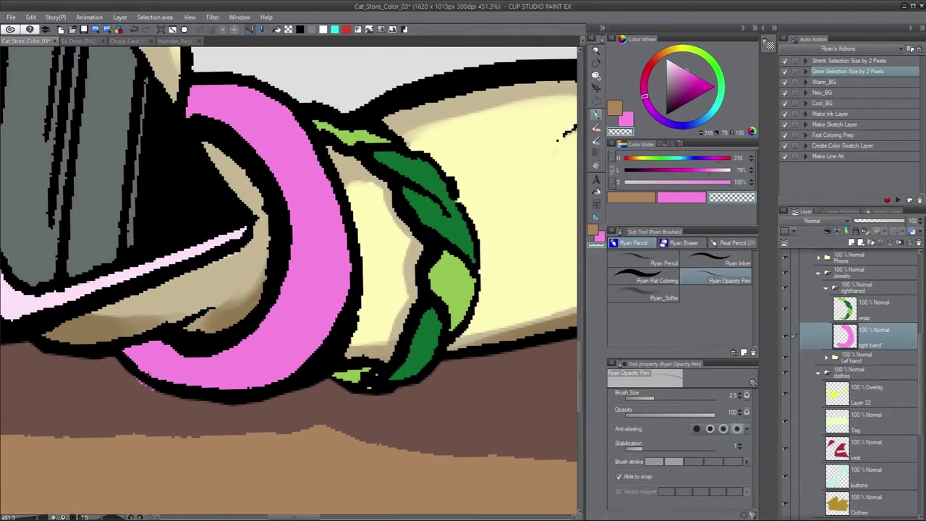
click(649, 106)
click(685, 81)
key(bracketright)
key(bracketright)
key(bracketright)
key(bracketright)
key(bracketright)
key(bracketright)
key(bracketright)
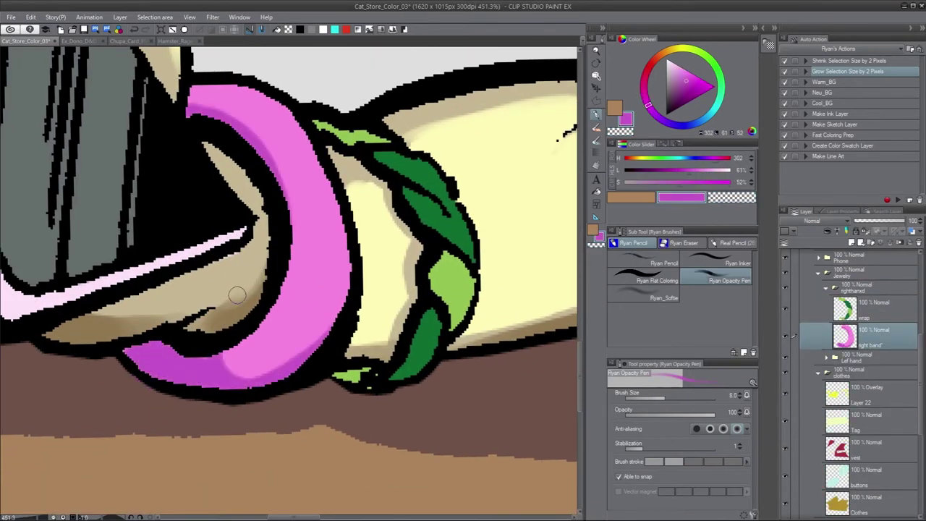
Step: Deepen the pink bracelet's shadows with a darker purple on a new layer above the right band layer
key(ctrl+shift+n)
drag(206, 382, 137, 348)
drag(166, 380, 134, 355)
drag(231, 268, 253, 362)
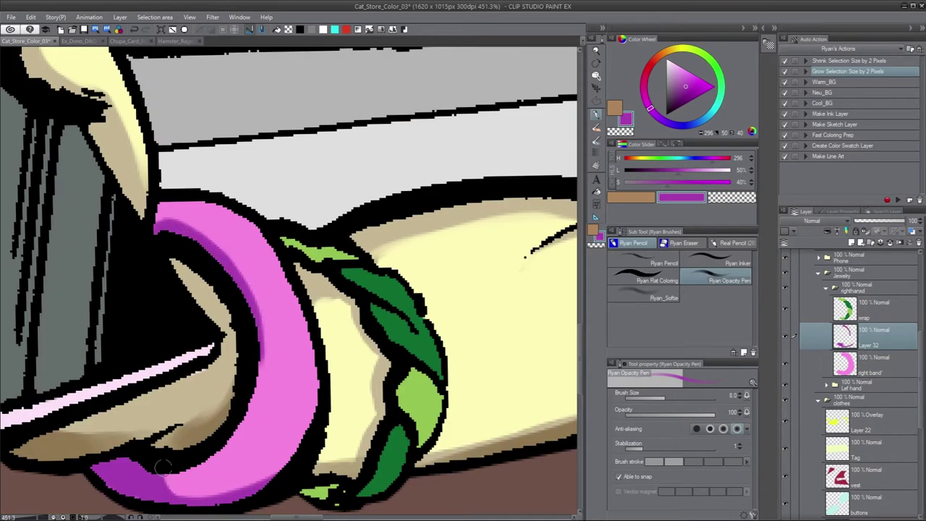
Step: Shade the leaves of the green wrap bracelet with darker greens on a new layer above the wrap layer
ctrl+shift+click(433, 188)
key(ctrl+shift+n)
click(683, 90)
key(bracketleft)
key(bracketleft)
key(bracketleft)
drag(434, 180, 427, 217)
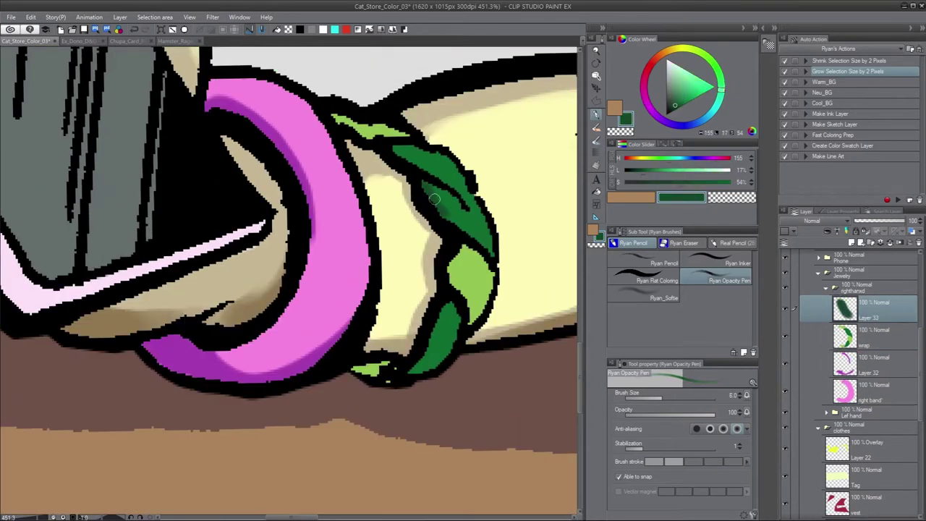
drag(405, 152, 477, 246)
drag(420, 339, 456, 362)
mouse_move(456, 261)
mouse_down()
mouse_move(448, 347)
mouse_move(448, 303)
mouse_up()
alt+click(463, 289)
alt+click(453, 322)
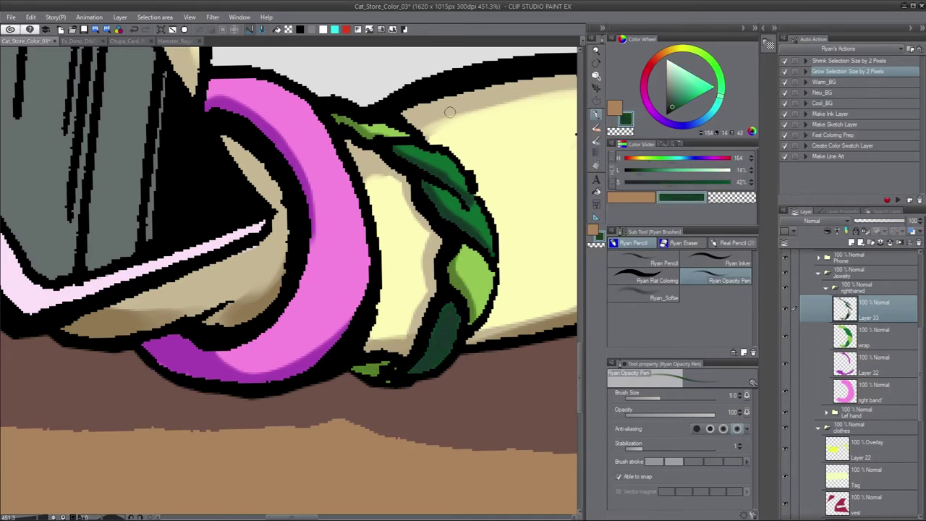
Step: Paint pale pink highlights on the upper outer curve of the pink bracelet on new layers above its shadow layer
ctrl+shift+click(224, 79)
key(ctrl+shift+n)
alt+click(224, 79)
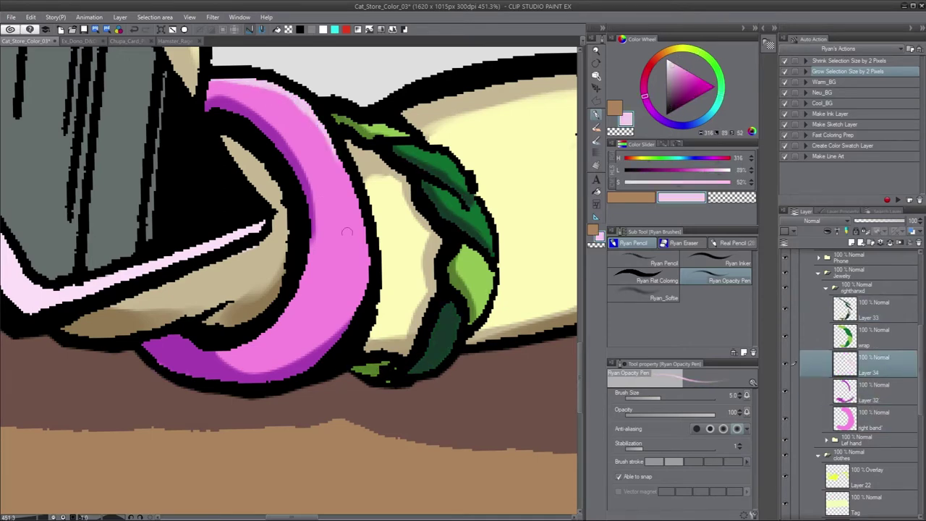
mouse_move(308, 116)
mouse_down()
mouse_move(294, 134)
mouse_move(332, 181)
mouse_up()
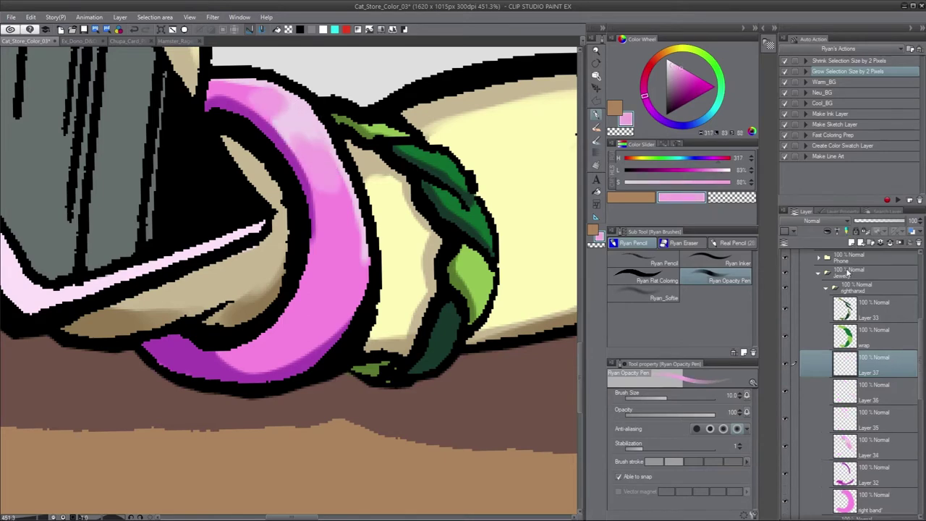
key(ctrl+shift+n)
drag(272, 108, 326, 149)
alt+click(331, 217)
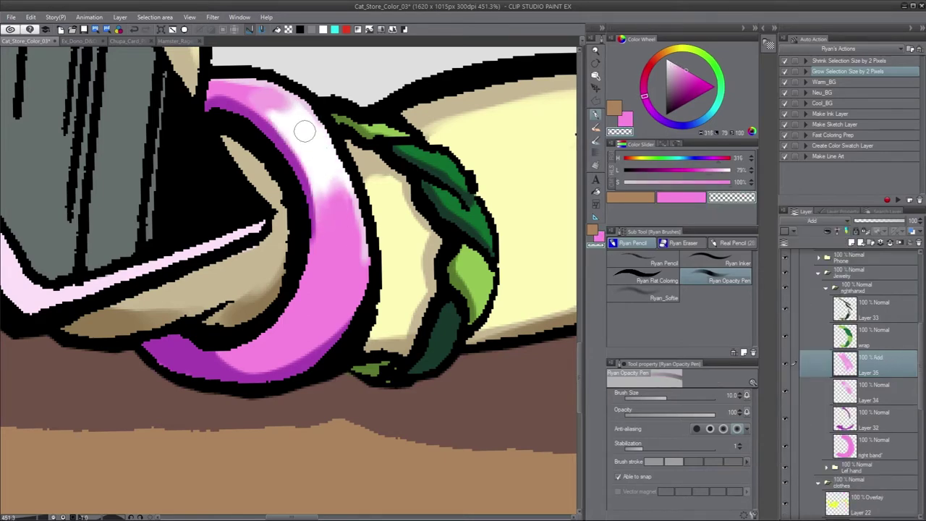
Step: Rework the bright highlight along the pink bracelet's outer edge on the Add layer and save the illustration
key(ctrl+Delete)
mouse_move(260, 101)
mouse_down()
mouse_move(326, 180)
mouse_move(354, 293)
mouse_up()
key(ctrl+z)
key(ctrl+z)
key(ctrl+z)
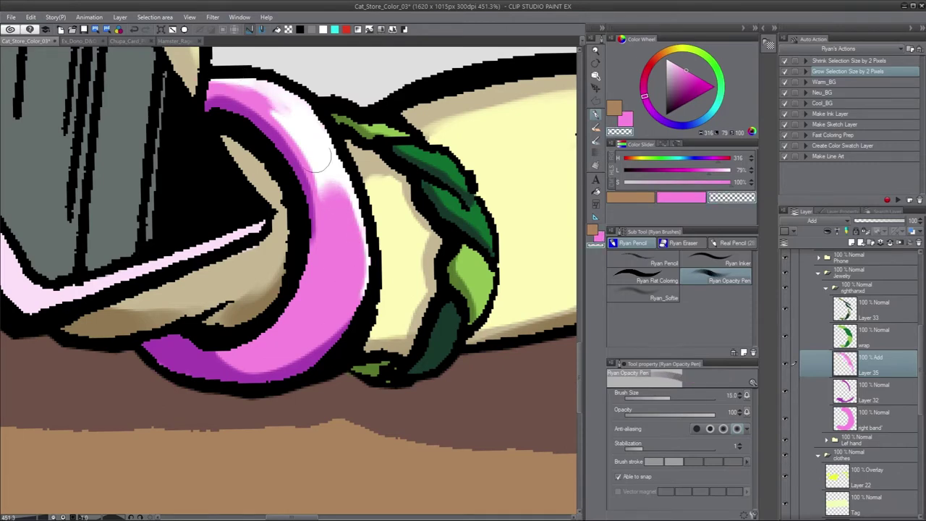
key(ctrl+s)
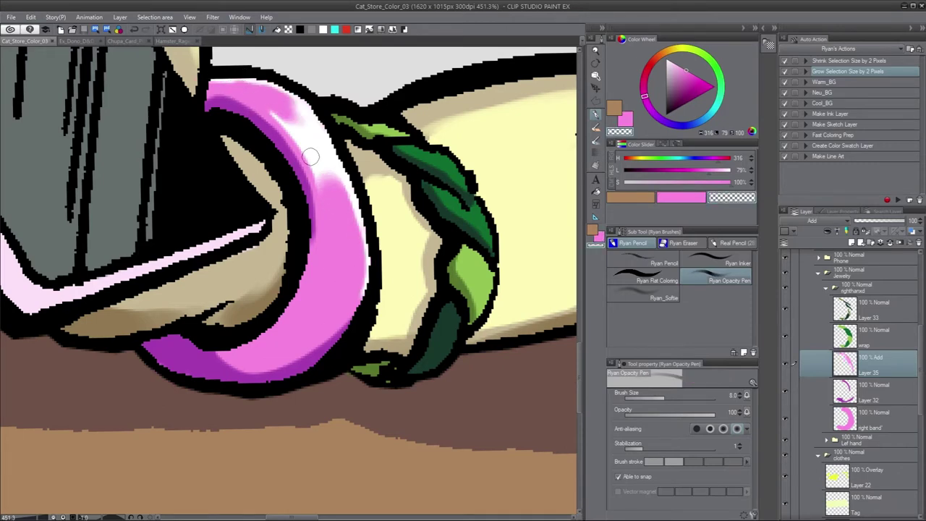
scroll(310, 157, down, 5)
key(w)
click(426, 265)
click(154, 16)
key(Escape)
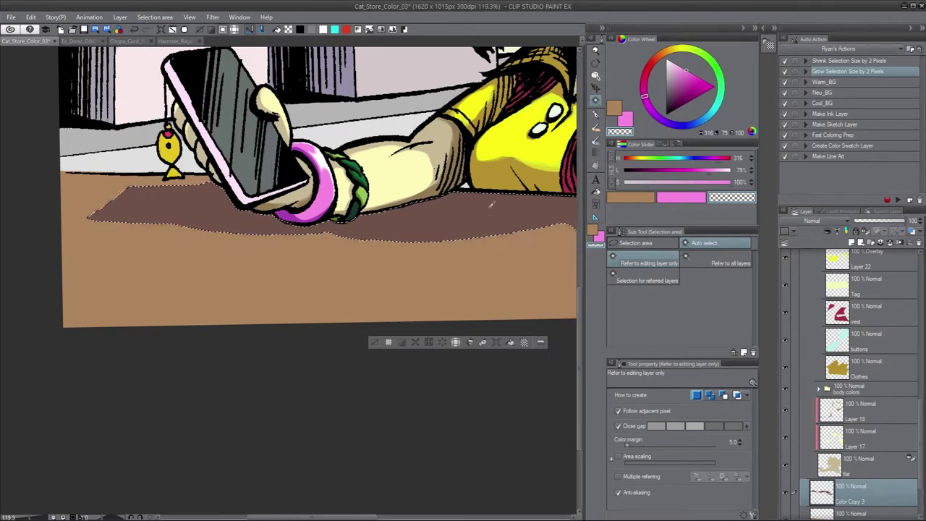
key(ctrl+d)
Step: Soften the edges of the table shadow on the Color Copy 3 layer with the Ryan_Softie brush
key(b)
scroll(525, 233, right, 5)
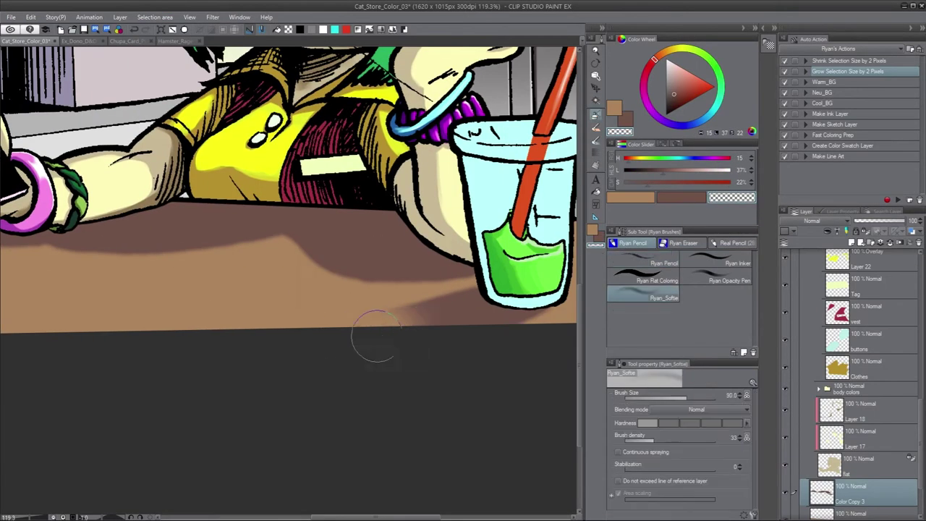
scroll(374, 335, left, 8)
ctrl+click(376, 359)
key(m)
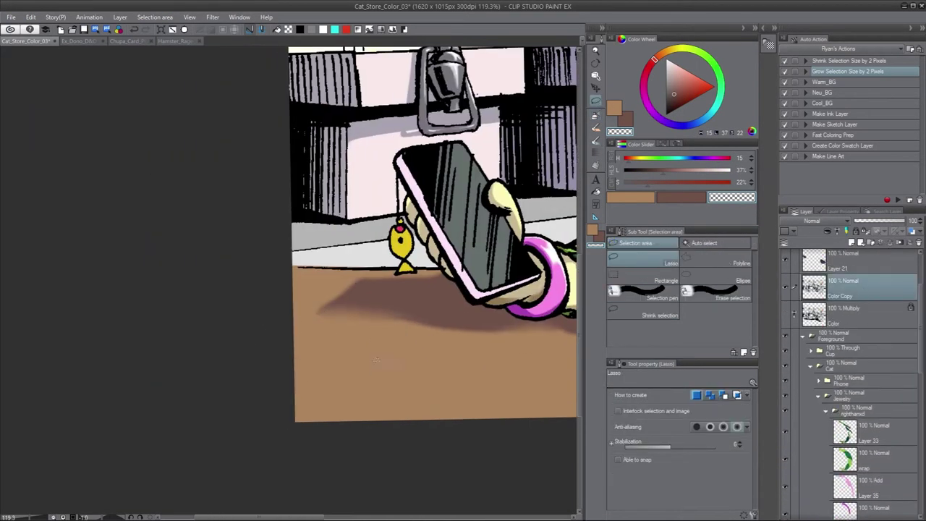
ctrl+click(376, 360)
key(b)
Step: Blend the shadow's lower edge beneath the phone hand and forearm with Ryan_Softie at brush size 45
scroll(262, 364, right, 5)
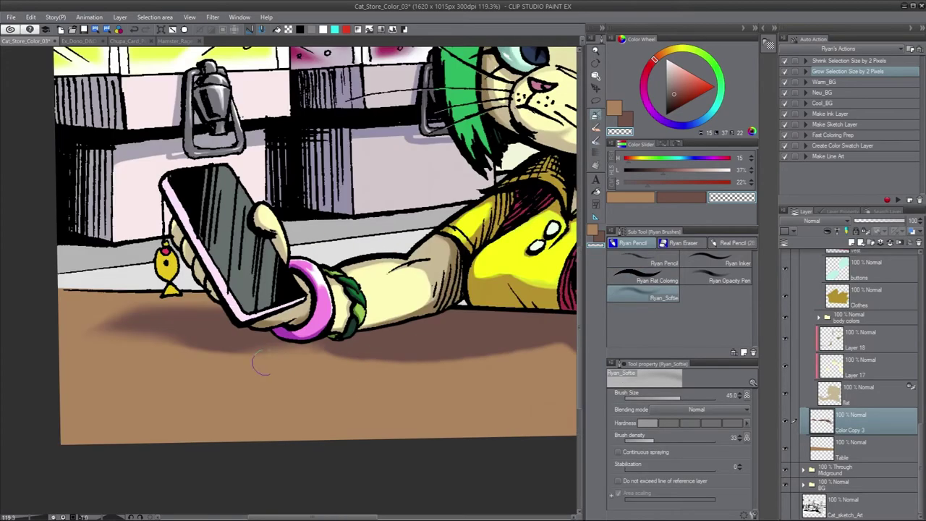
scroll(200, 355, right, 5)
key(c)
scroll(393, 341, left, 5)
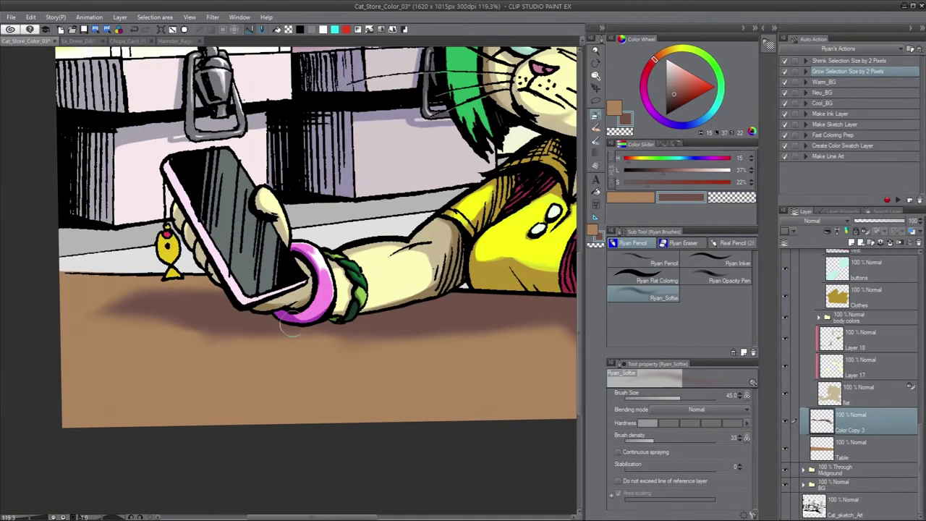
mouse_move(289, 327)
mouse_down()
mouse_move(69, 291)
mouse_move(10, 306)
mouse_up()
key(c)
scroll(10, 306, right, 5)
key(c)
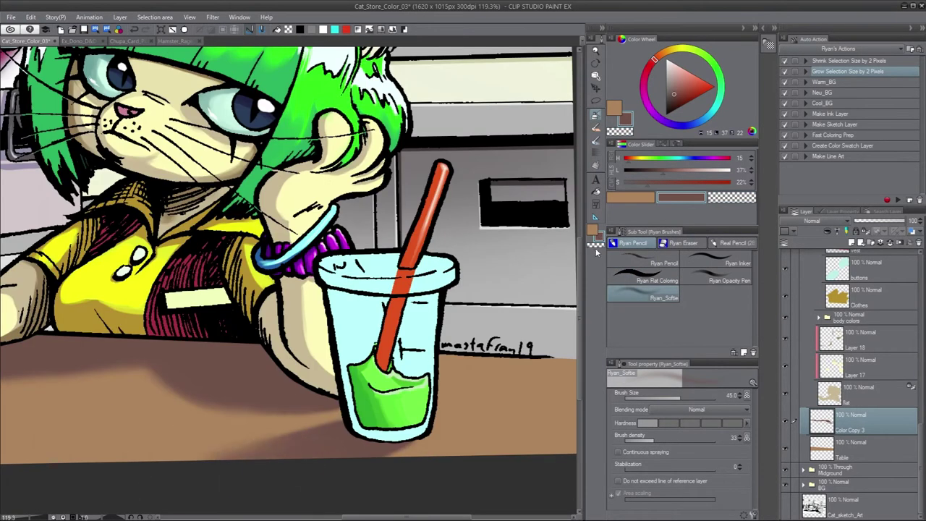
Step: Touch up the cup's shadow on the table with sampled browns using Ryan_Softie at brush size 15
alt+click(324, 442)
alt+click(300, 452)
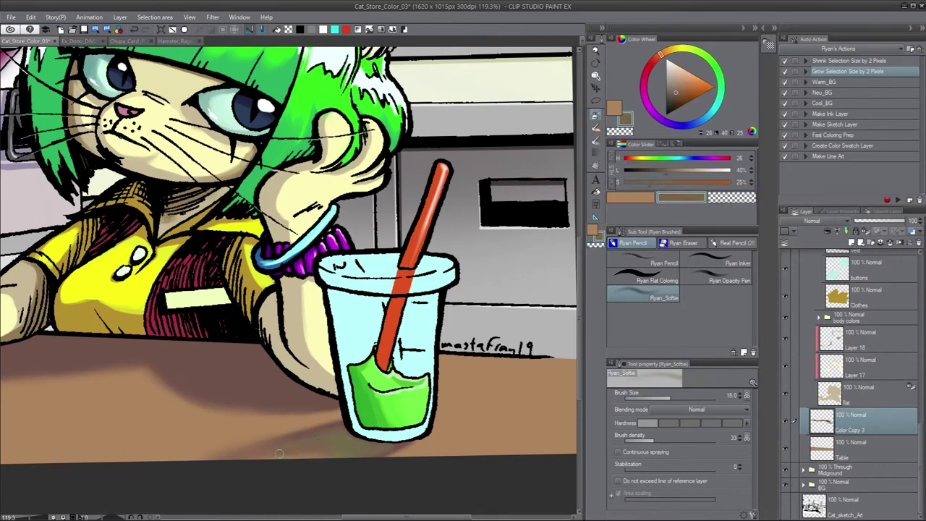
key(c)
alt+click(233, 386)
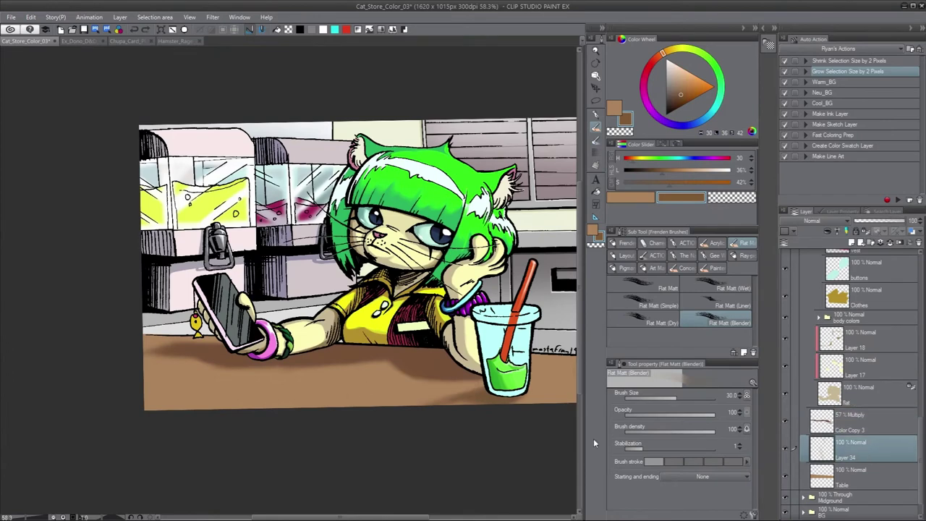
Step: Try painting brown wood-grain streaks across the table with Flat Matt (Blender) at size 30, and undo the strokes
drag(303, 303, 217, 340)
key(alt+bracketright)
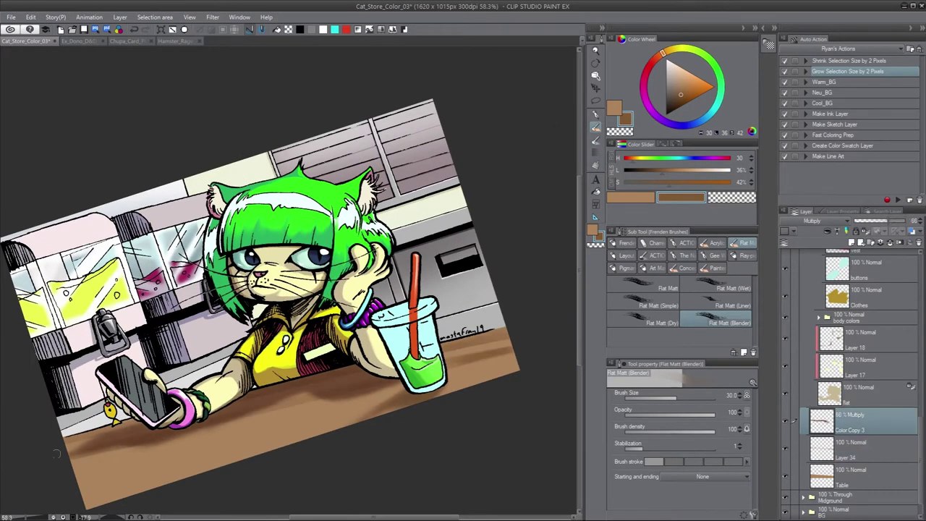
mouse_move(55, 454)
mouse_down()
mouse_move(383, 426)
mouse_move(278, 477)
mouse_up()
drag(79, 470, 235, 492)
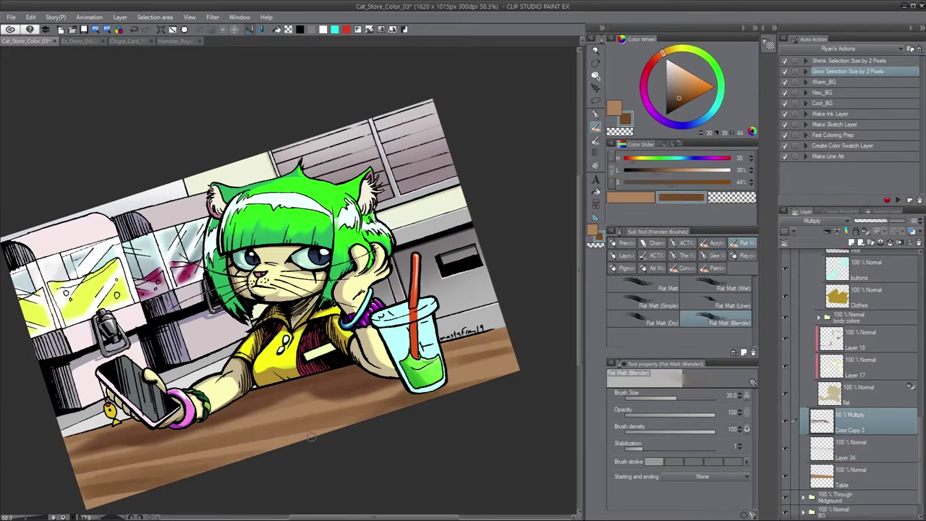
alt+click(290, 394)
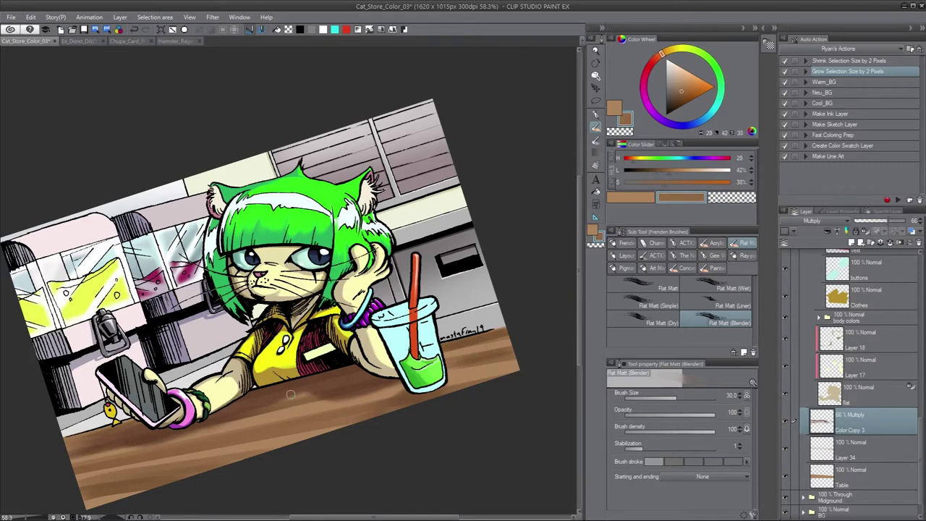
click(640, 320)
alt+click(481, 374)
key(ctrl+z)
key(ctrl+z)
key(ctrl+z)
key(ctrl+z)
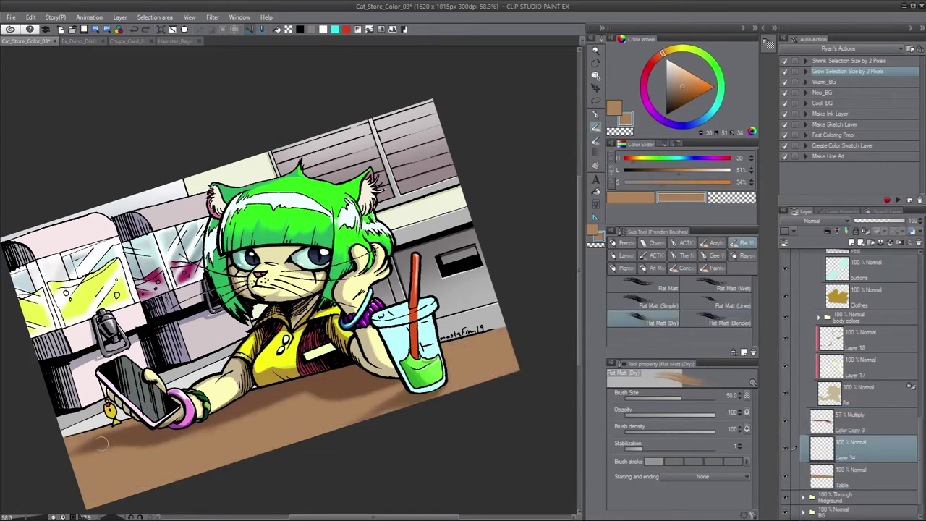
Step: Try long brown wood-grain strokes across the table on Layer 34 with Flat Matt (Dry) at size 50, and set the layer's opacity to 50%
alt+click(100, 443)
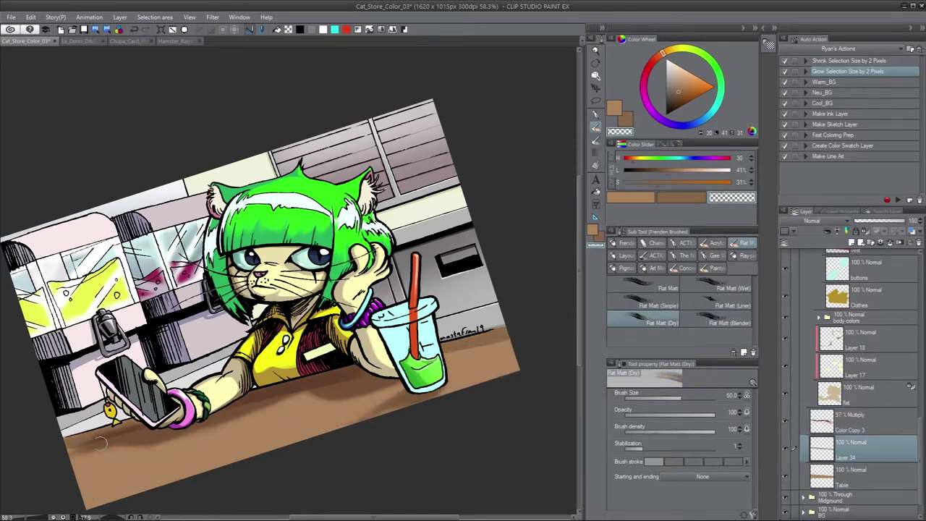
drag(62, 463, 405, 385)
drag(61, 486, 409, 421)
drag(79, 466, 506, 375)
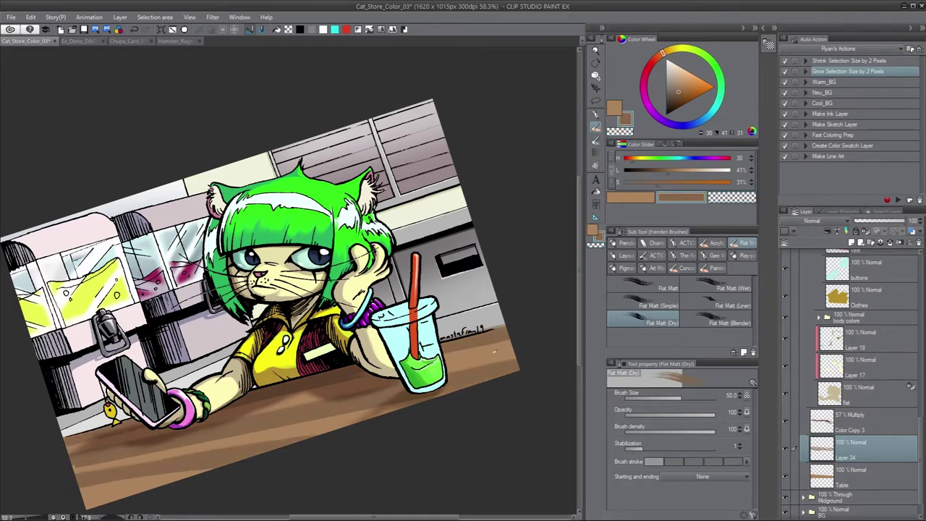
alt+click(466, 358)
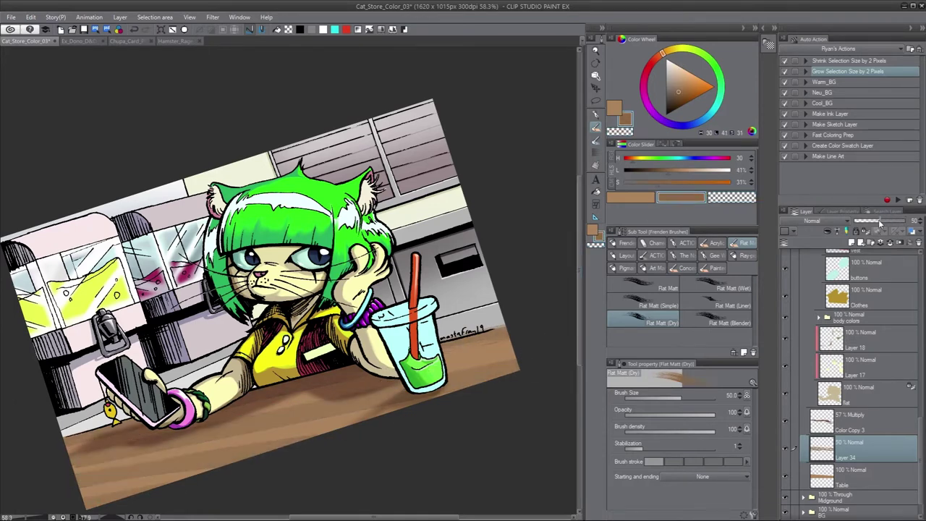
Step: Delete the wood-grain layers above the Table layer
key(ctrl+shift+n)
right_click(853, 447)
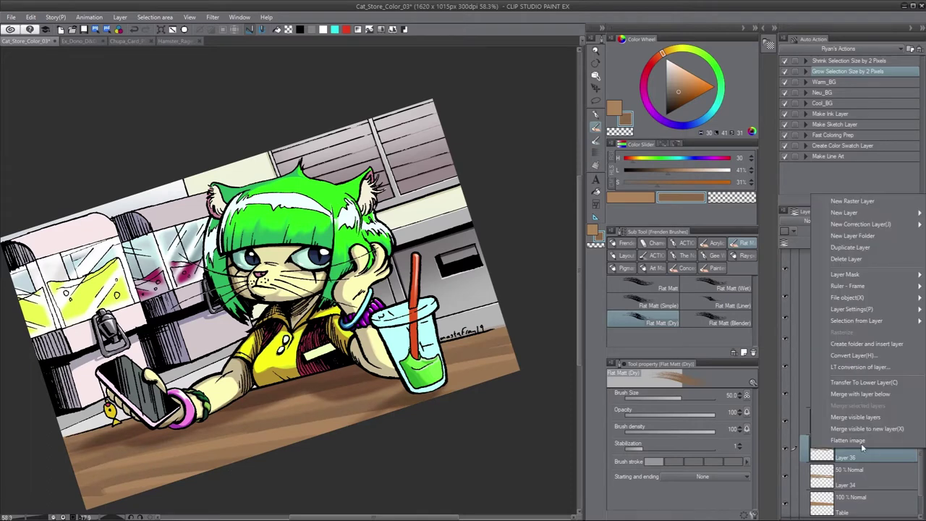
click(881, 252)
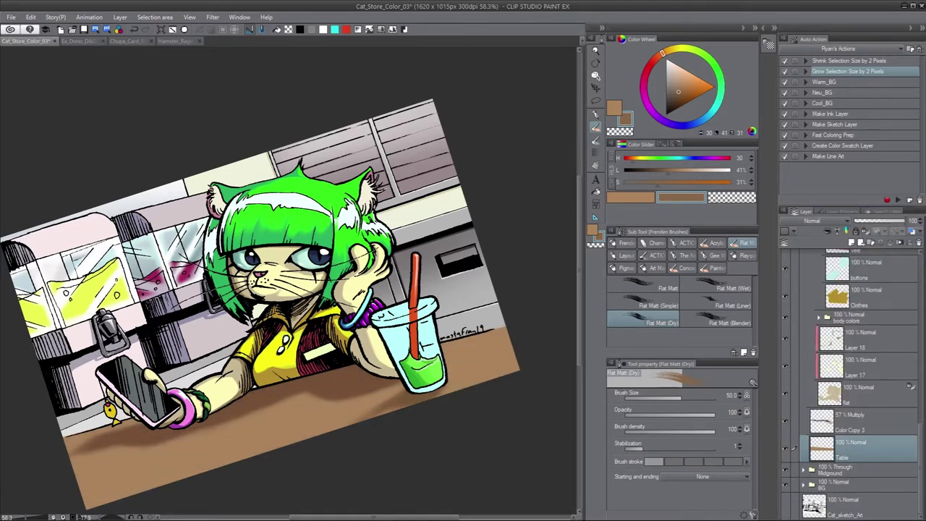
Step: Collapse the Jewelry, clothes and body colors folders inside the Cat folder
scroll(846, 383, up, 3)
click(819, 391)
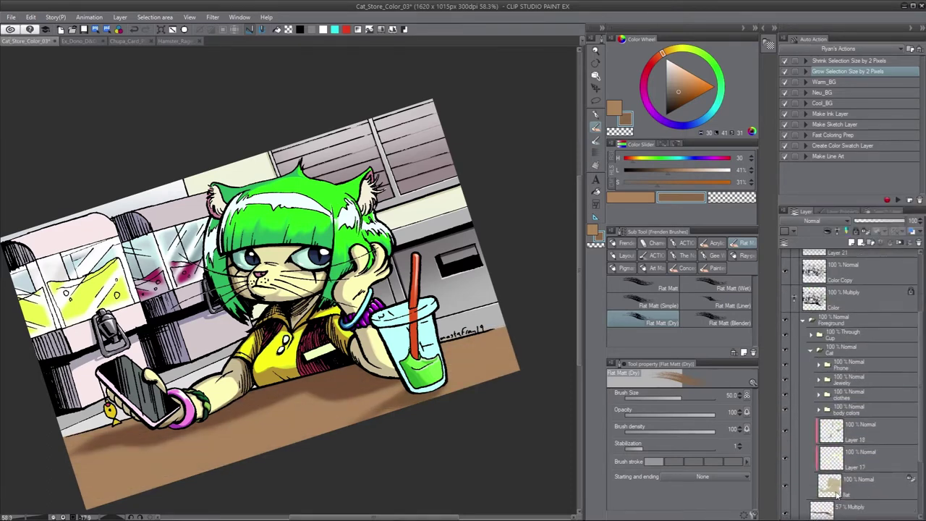
Step: Select the phone screen from the phone Copy layer and paint a pale blue reflection across it on Layer 34
click(829, 487)
click(826, 365)
click(860, 414)
key(m)
ctrl+click(836, 413)
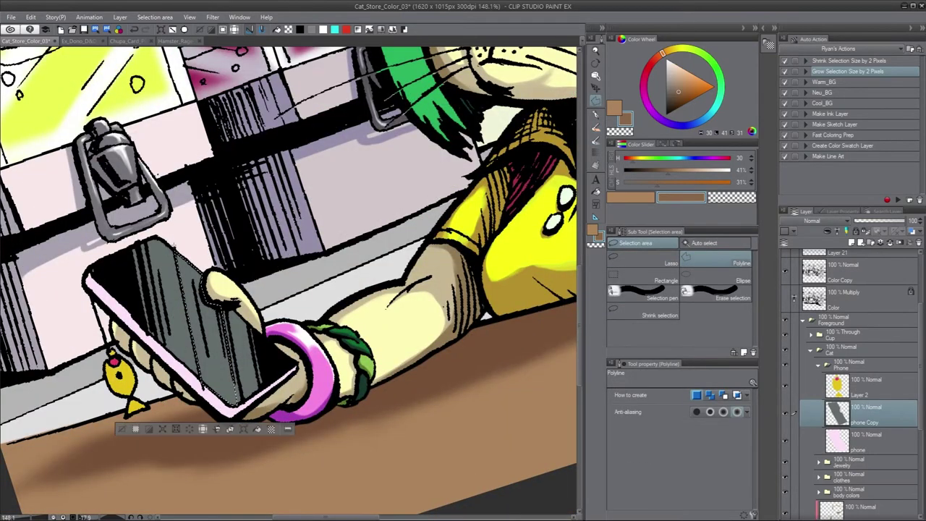
key(ctrl+z)
key(ctrl+z)
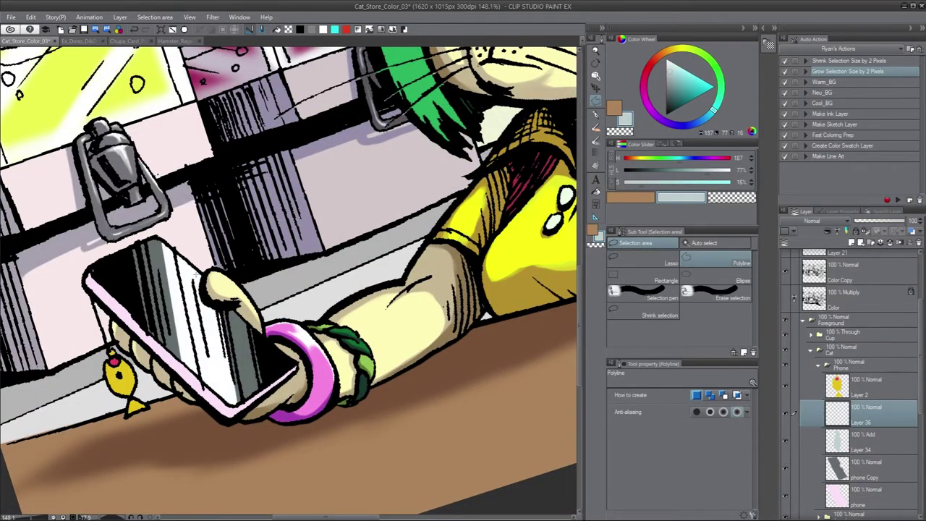
Step: Set Layer 34 to Normal and Layer 36 to Add, refining the pale blue reflection stripes on the phone screen
key(ctrl+z)
key(ctrl+z)
key(ctrl+z)
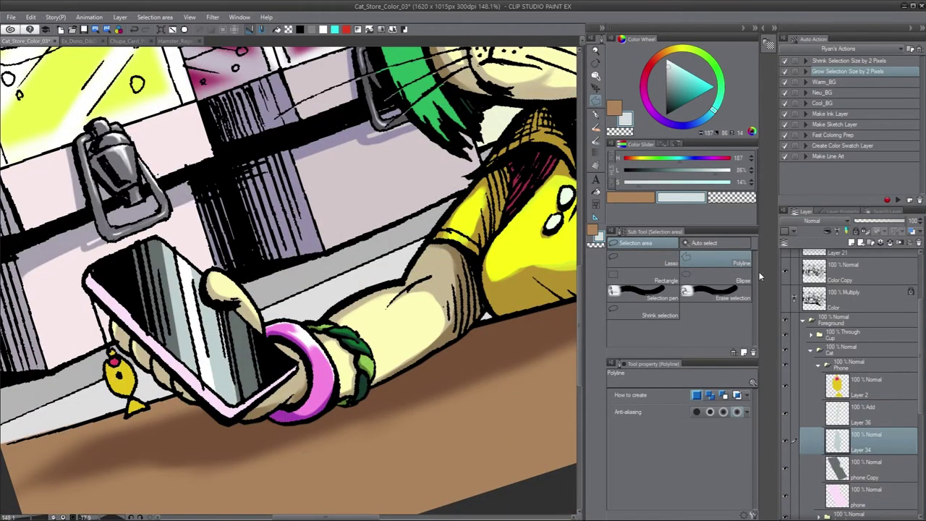
key(ctrl+z)
key(ctrl+z)
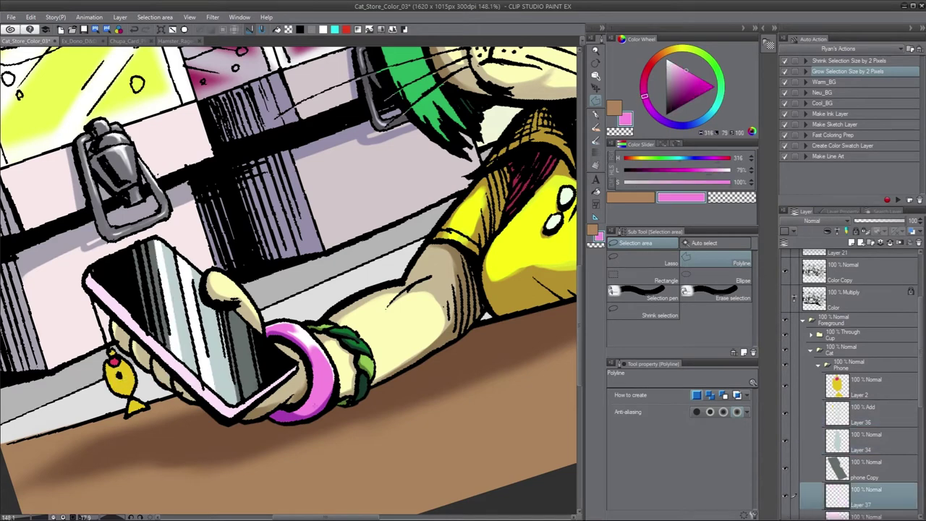
Step: Shade the phone case magenta on clipped Layer 37 with Ryan Opacity Pen at size 40, and add Layer 38 for fine pale pink strokes
key(p)
key(ctrl+z)
key(ctrl+z)
key(ctrl+z)
key(ctrl+z)
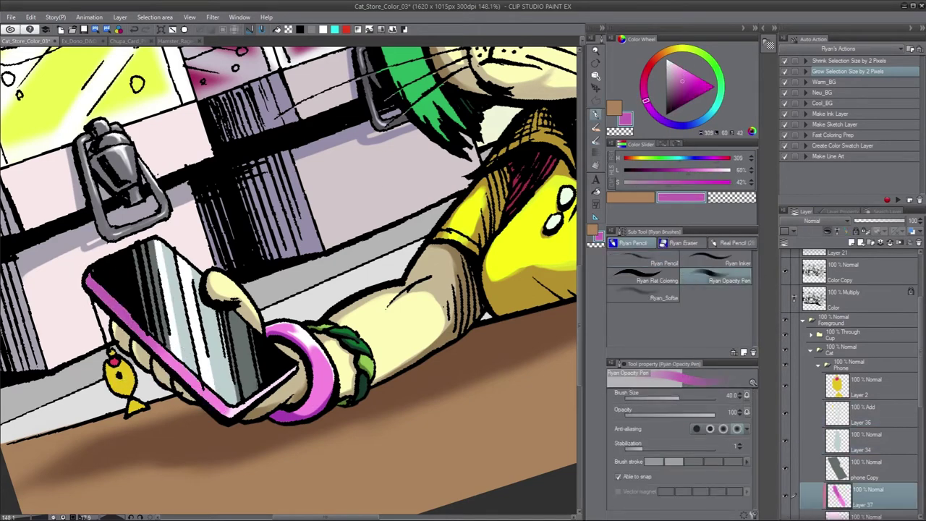
scroll(98, 394, up, 5)
scroll(171, 328, down, 6)
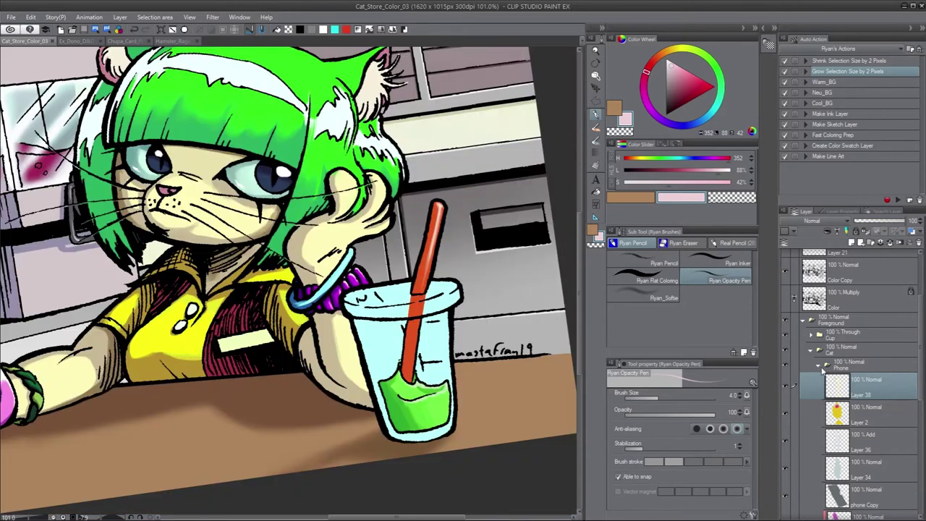
Step: Try a soft pale cyan highlight over the cup's green liquid with Ryan_Softie on a new Layer 40 above Layer 26
key(period)
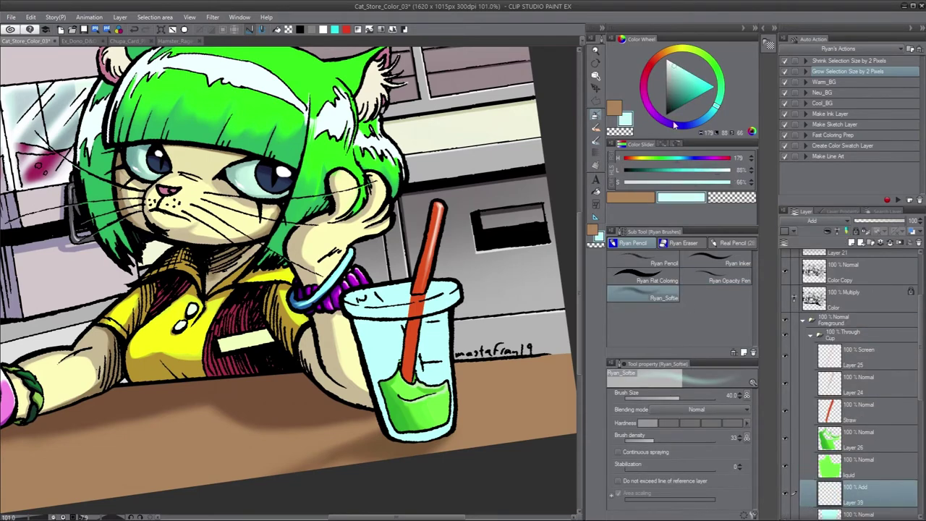
click(866, 449)
key(ctrl+shift+n)
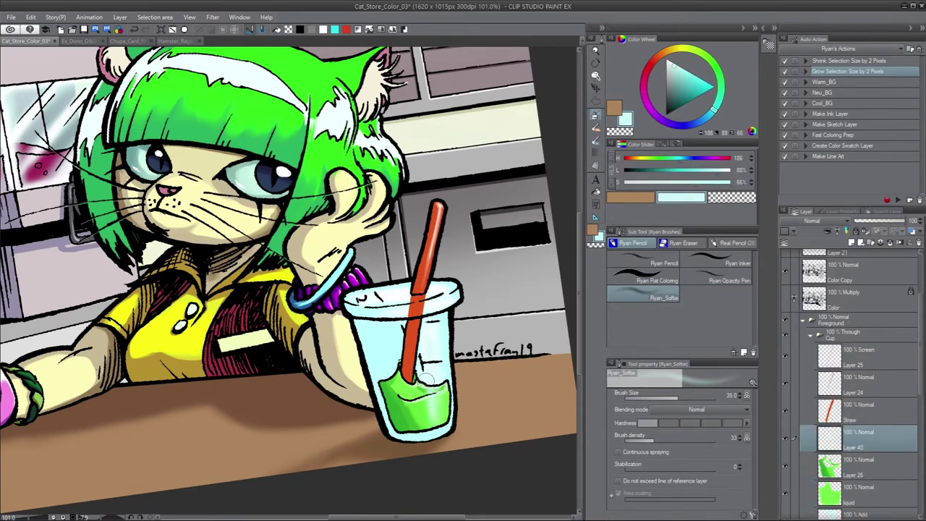
Step: Move Layer 40 above the Straw layer and set its blending mode to Add, so the soft highlight also covers the straw
drag(850, 431, 850, 405)
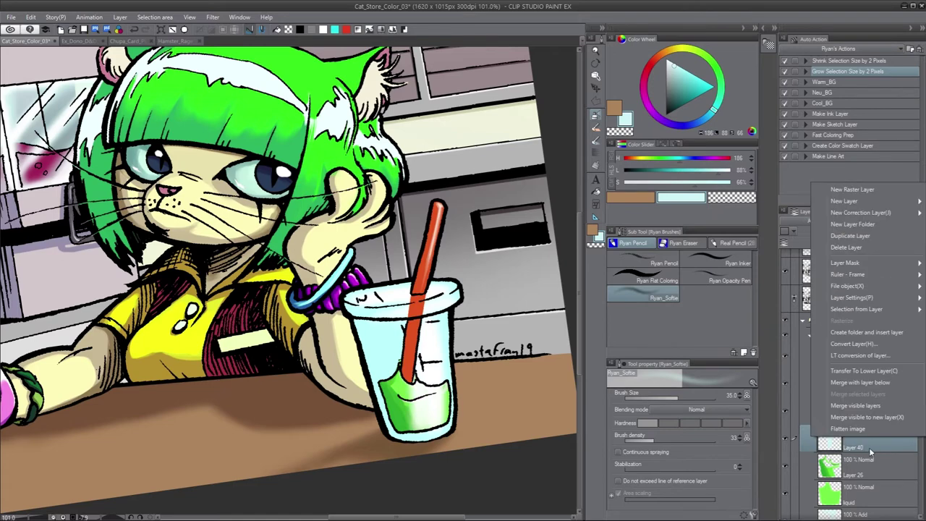
click(31, 16)
key(Escape)
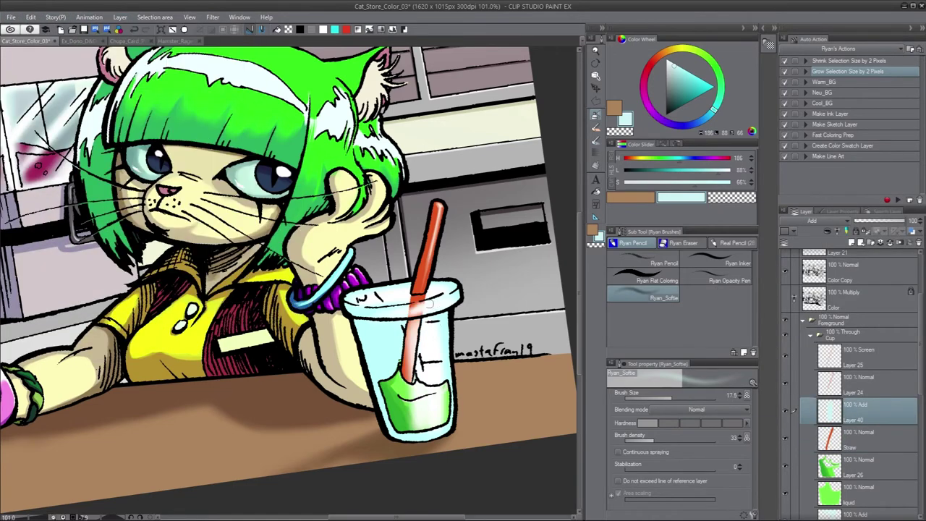
click(803, 221)
click(793, 322)
Step: Set the highlights layer to Add and paint hard near-white highlights on the cup with Ryan Opacity Pen at size 9
key(comma)
scroll(850, 361, up, 3)
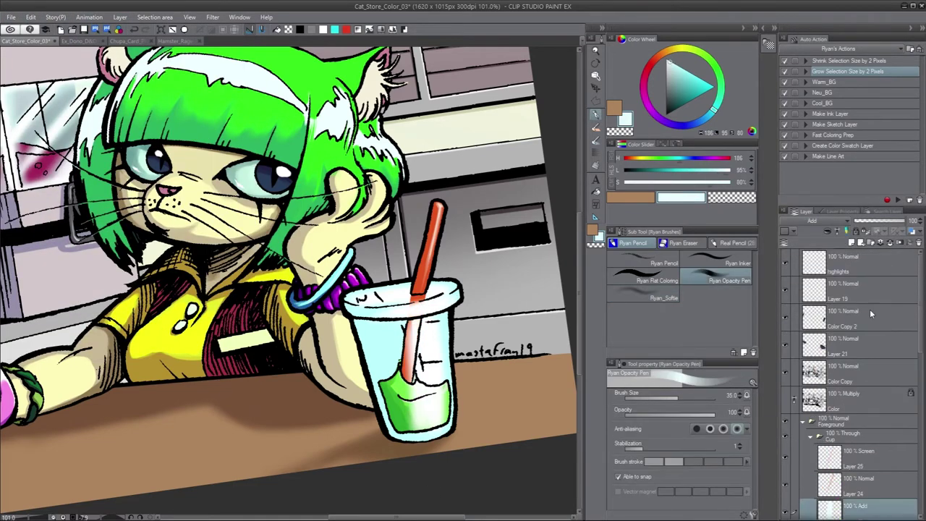
click(868, 262)
click(803, 221)
click(793, 322)
key(bracketleft)
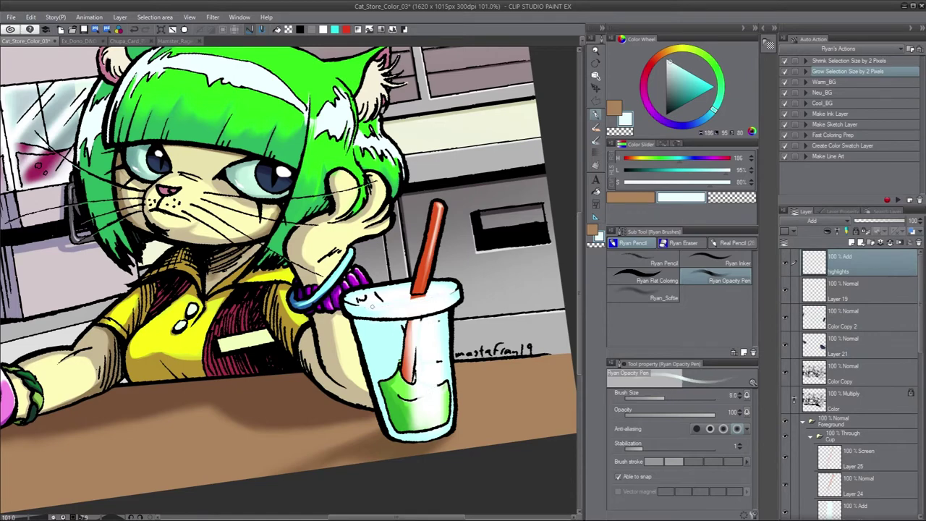
Step: Try lowering the soft highlight layer's opacity, and clear the trial highlights from the cup
scroll(849, 362, down, 5)
click(868, 361)
drag(913, 220, 863, 225)
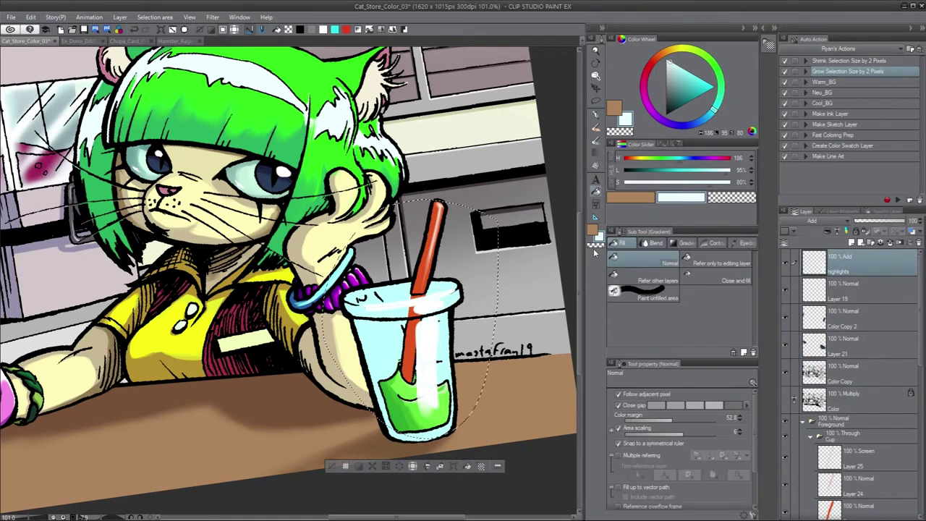
key(ctrl+d)
key(p)
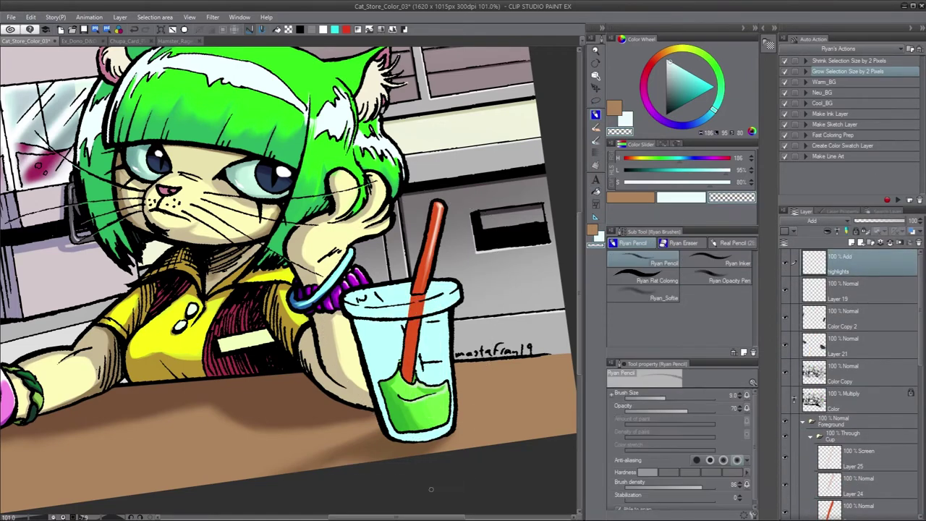
Step: Paint a soft pale cyan highlight down the cup's right side on the highlights layer with Ryan_Softie, and add Layer 39 in Add mode
click(654, 295)
mouse_move(434, 322)
mouse_down()
mouse_move(423, 415)
mouse_move(437, 423)
mouse_up()
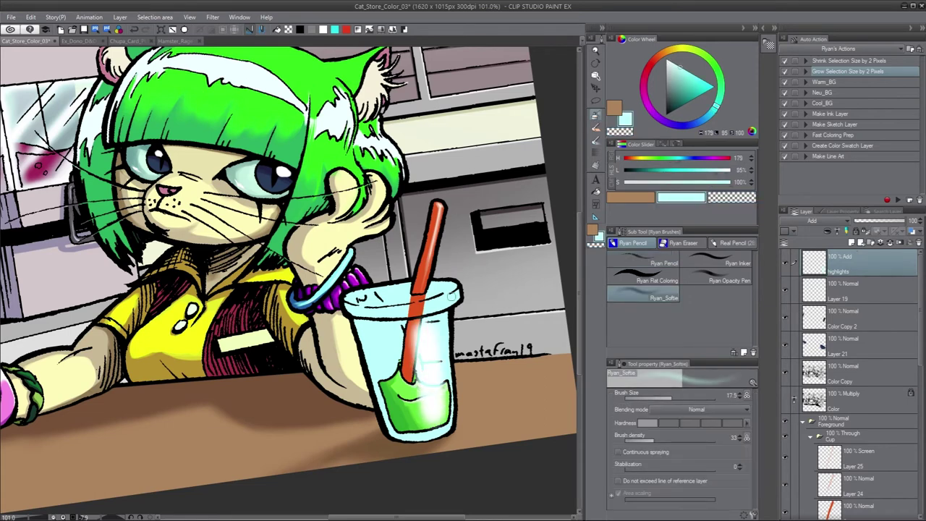
key(ctrl+shift+n)
click(701, 278)
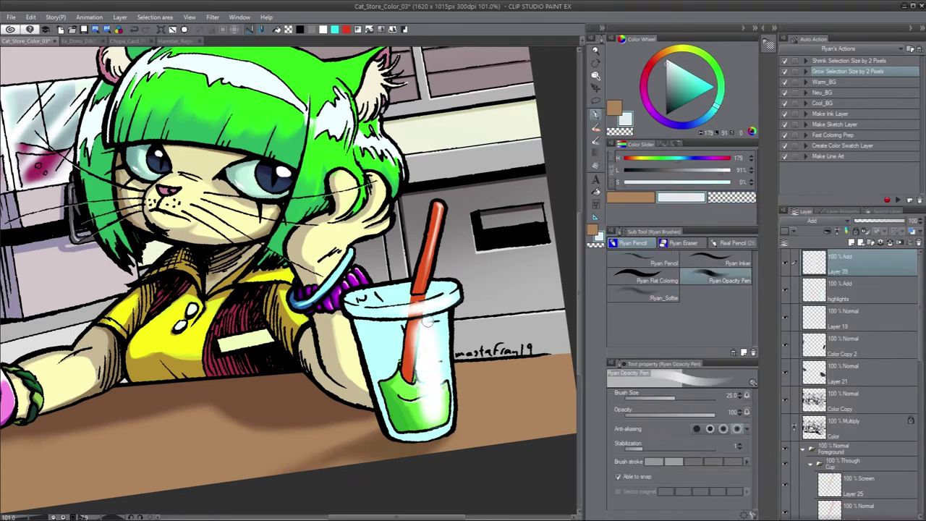
Step: Shade the cup's left side with darker cyan on a new Layer 40 above the cup layer, using Ryan_Softie at size 20
key([)
key([)
key([)
key([)
key([)
key([)
key([)
key([)
ctrl+shift+click(369, 351)
alt+click(368, 351)
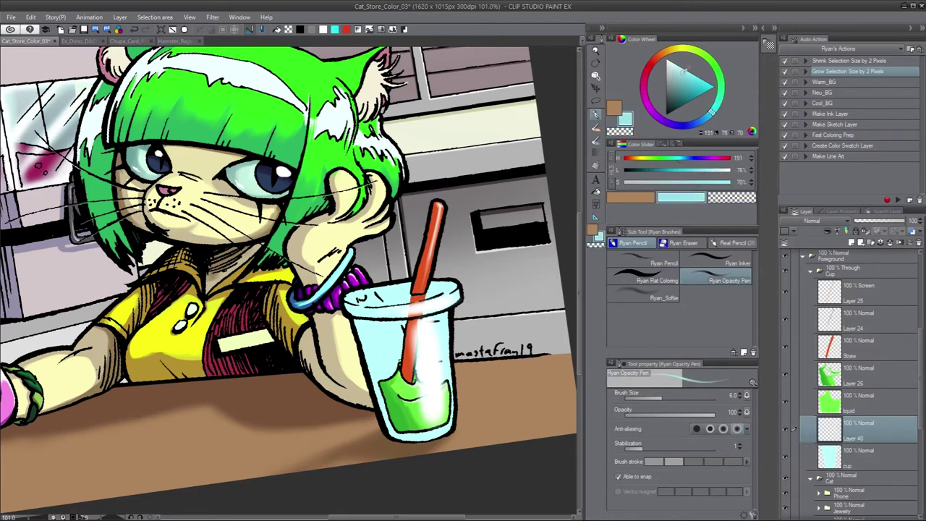
click(654, 295)
drag(376, 332, 366, 326)
alt+click(372, 376)
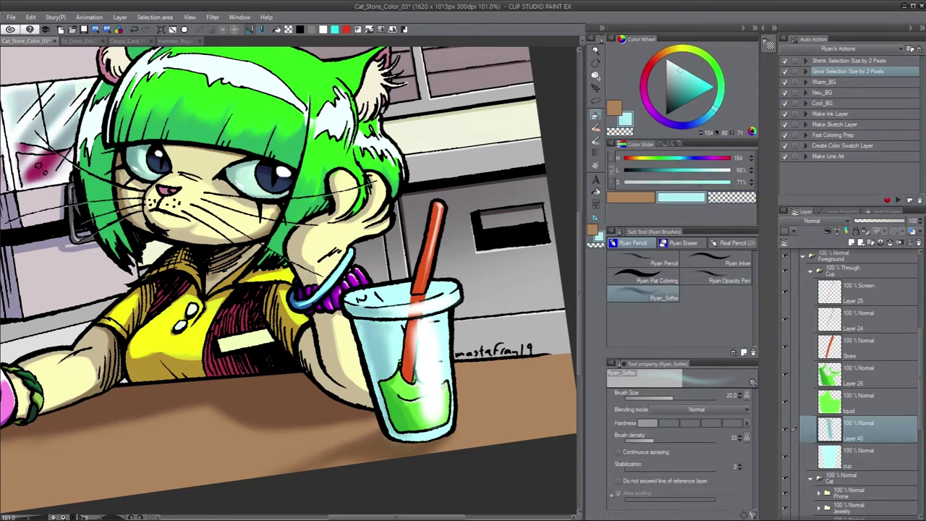
Step: Select a small area at the cup's lower-left edge, deselect it and save the illustration
key(m)
drag(378, 434, 375, 443)
key(ctrl+d)
key(ctrl+s)
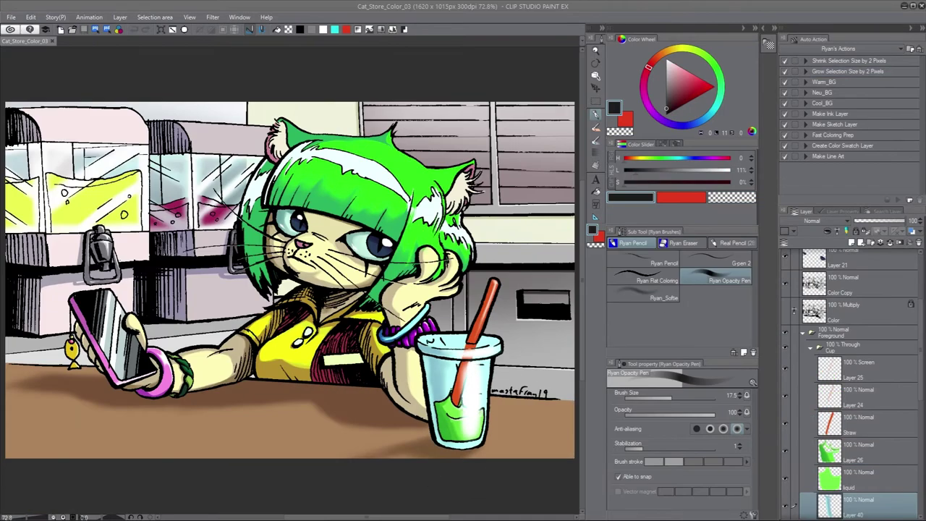
Step: Try painting the yellow juice's surface and a bubble pale orange on a new Layer 41 above Juice_Machine_A's liquid layer
scroll(854, 384, down, 10)
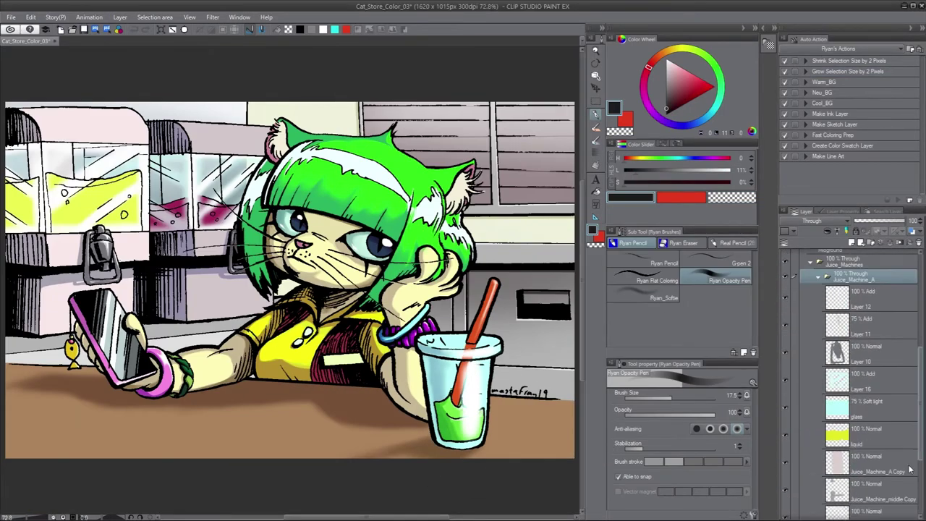
click(850, 241)
scroll(290, 275, up, 5)
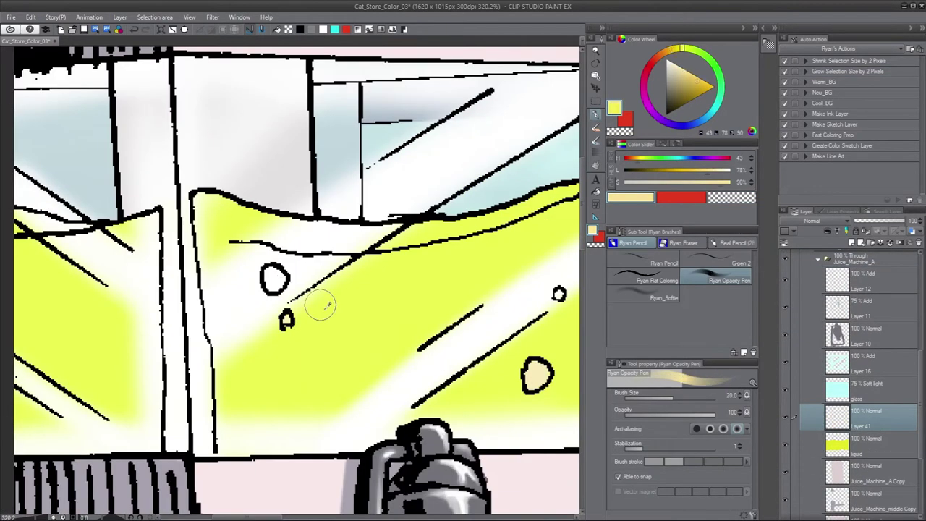
mouse_move(304, 316)
mouse_down()
mouse_move(464, 366)
mouse_move(724, 326)
mouse_up()
Step: Try soft brown shading along the sides of the yellow juice on a new Layer 42 with Ryan_Softie at size 25
click(686, 93)
click(663, 297)
click(851, 242)
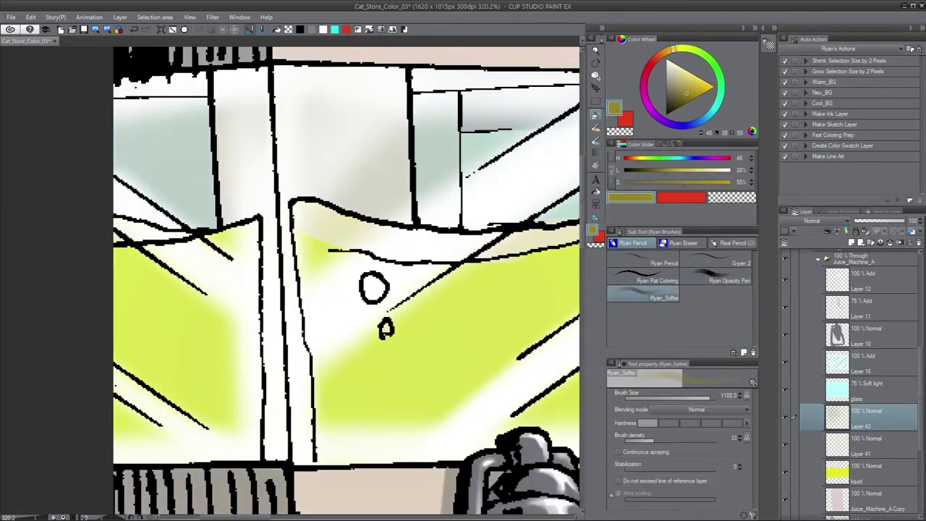
mouse_move(318, 239)
mouse_down()
mouse_move(310, 310)
mouse_move(85, 321)
mouse_up()
alt+click(309, 310)
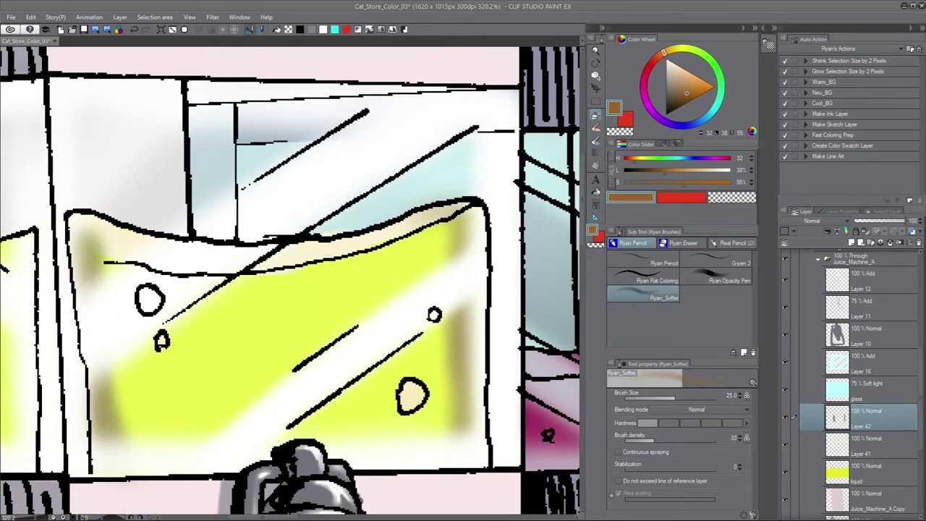
Step: Erase the yellow juice's inner side lines and extend its surface line in black on Color Copy with Ryan Flat Coloring at size 7
click(643, 280)
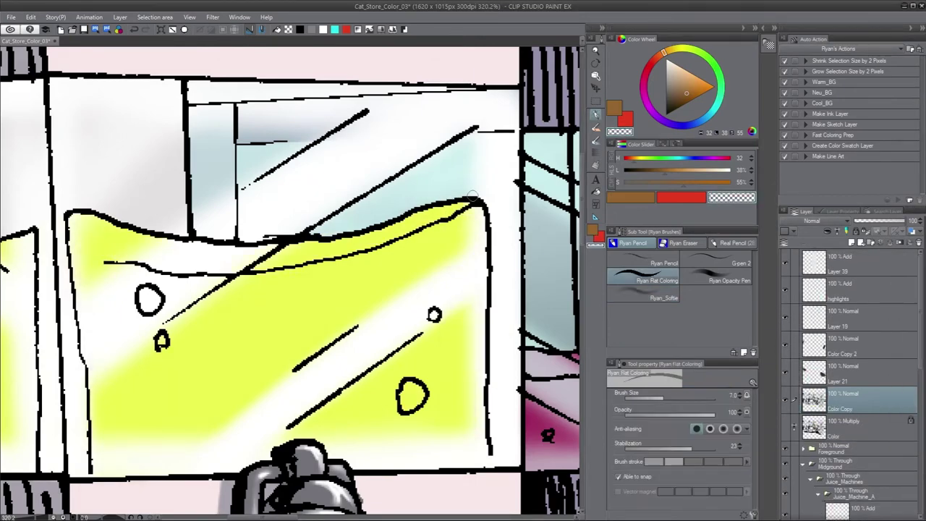
mouse_move(295, 376)
mouse_down()
mouse_move(454, 306)
mouse_move(454, 362)
mouse_move(181, 361)
mouse_up()
drag(521, 361, 296, 344)
click(299, 30)
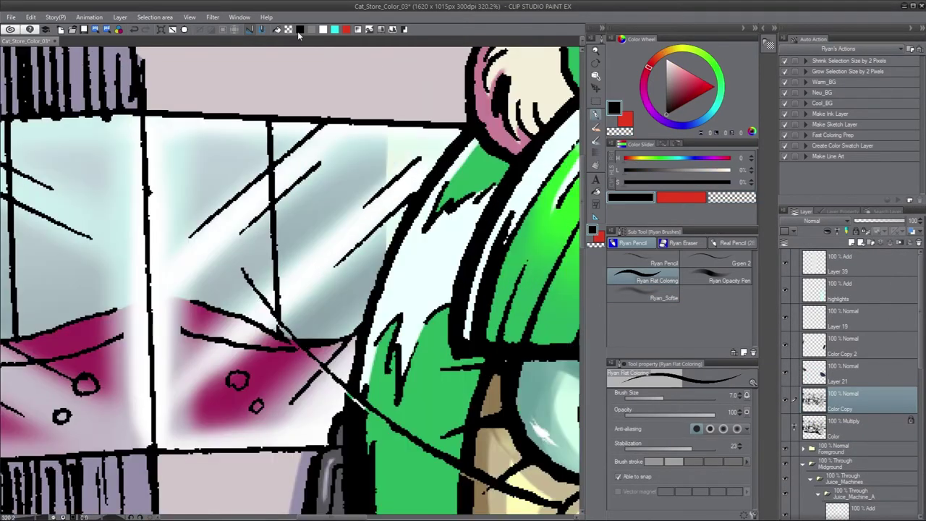
drag(146, 294, 571, 297)
drag(87, 325, 392, 297)
Step: Fill the yellow juice out to the container's edges on the liquid layer with Ryan Flat Coloring at size 39
alt+click(263, 238)
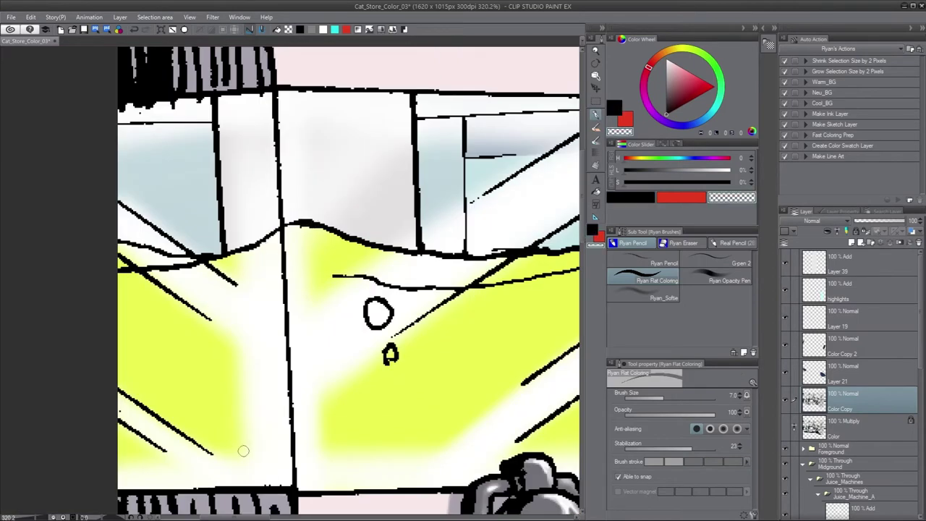
ctrl+shift+click(260, 259)
key(bracketleft)
drag(365, 427, 29, 428)
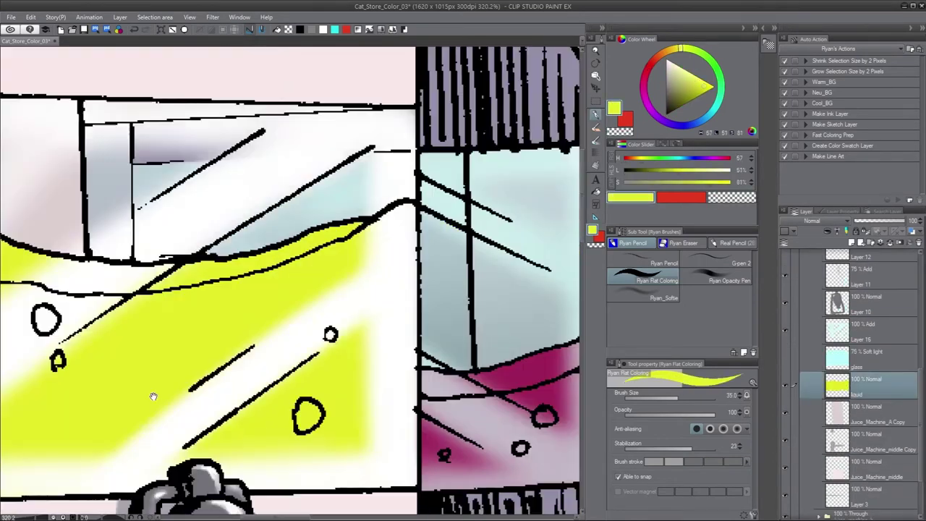
drag(409, 270, 445, 245)
drag(333, 355, 572, 336)
Step: Try brown shading along the yellow juice's surface band on a new Layer 41 with Ryan Opacity Pen, and undo the strokes
key(ctrl+shift+n)
click(729, 280)
click(684, 93)
drag(448, 325, 316, 346)
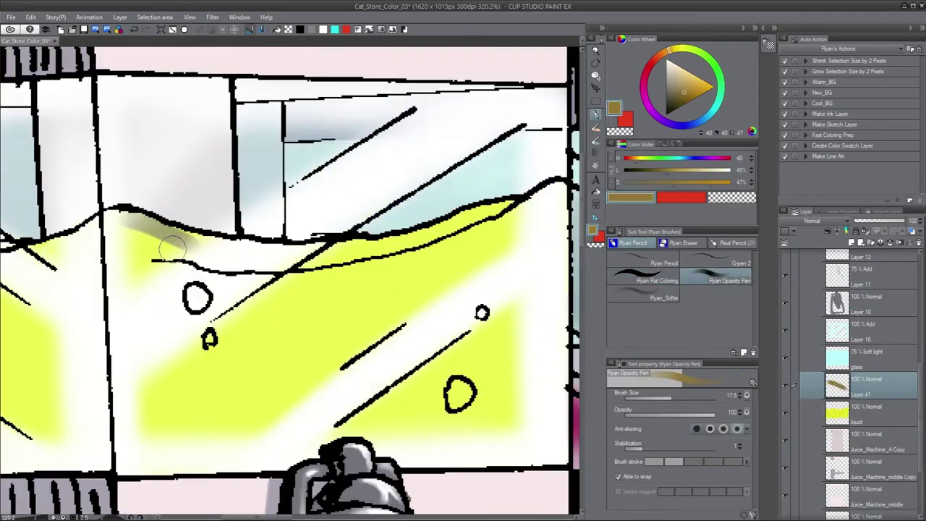
drag(122, 232, 217, 250)
drag(303, 261, 371, 248)
scroll(259, 228, down, 3)
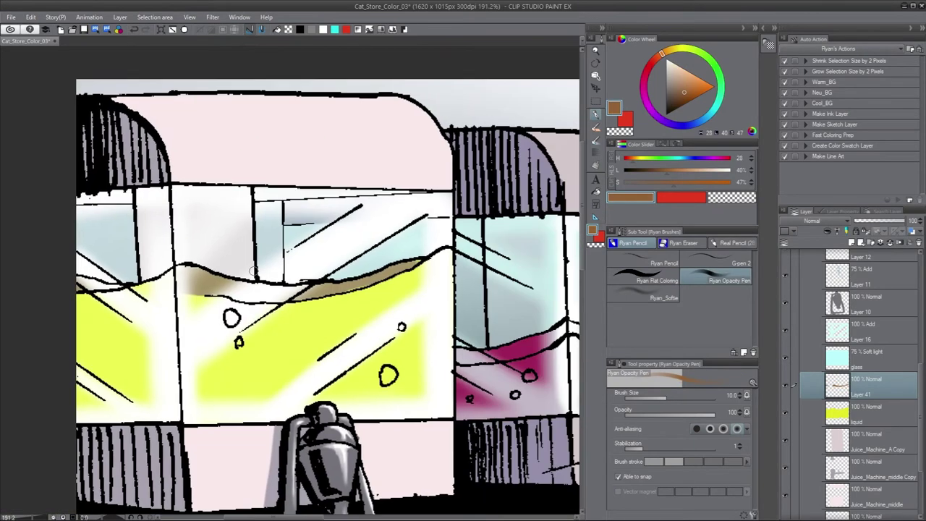
key(ctrl+z)
key(ctrl+z)
key(ctrl+z)
key(ctrl+z)
Step: Erase the inner surface lines of the yellow and magenta juices on Color Copy with Ryan Flat Coloring at size 10
click(656, 279)
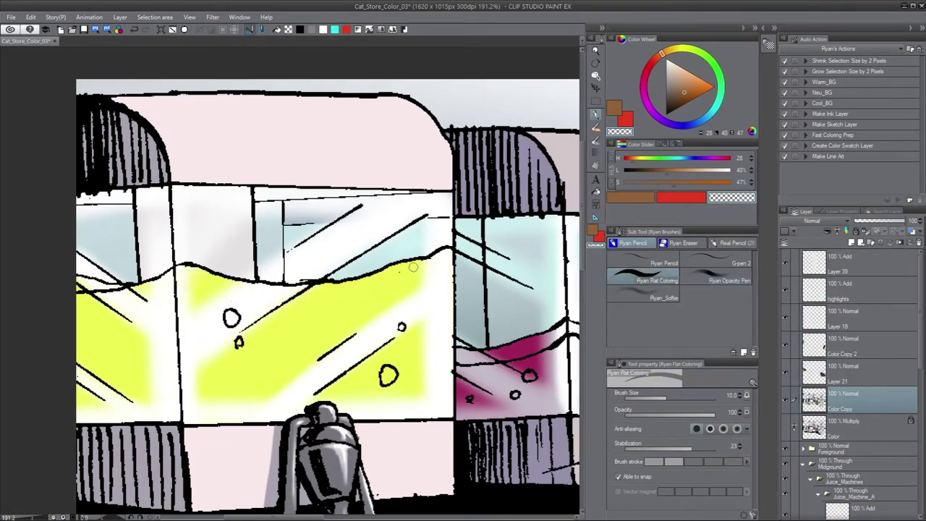
drag(562, 335, 316, 371)
scroll(376, 383, down, 4)
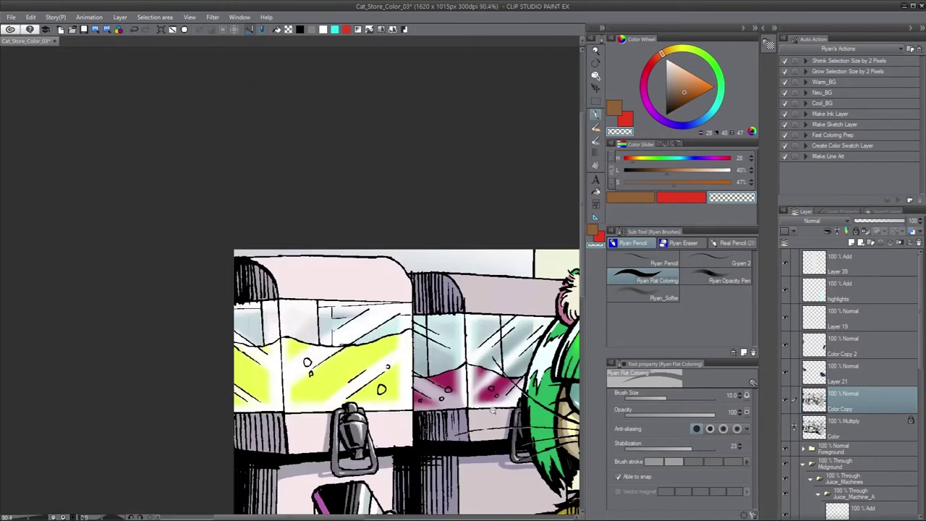
scroll(124, 265, up, 6)
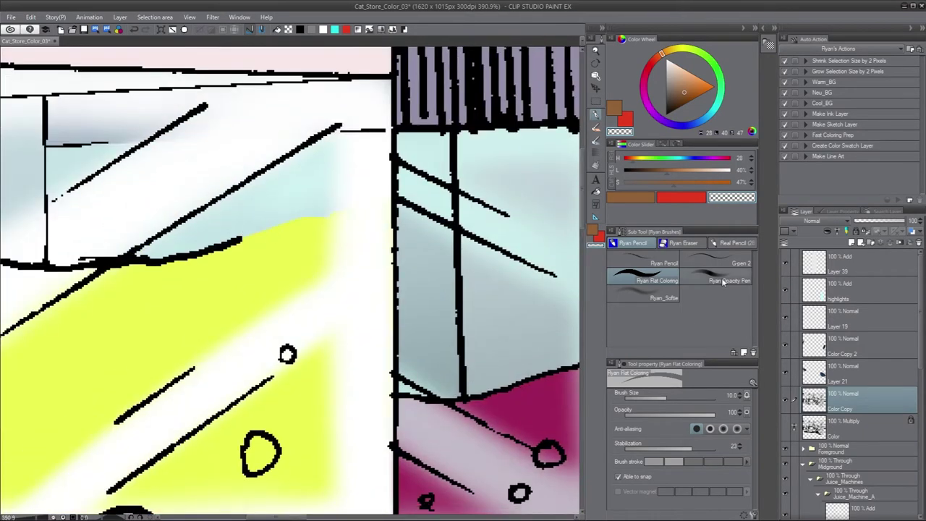
Step: Redraw the yellow juice's surface line and add three bubbles in its left section with black G-pen 2 at size 3
click(719, 263)
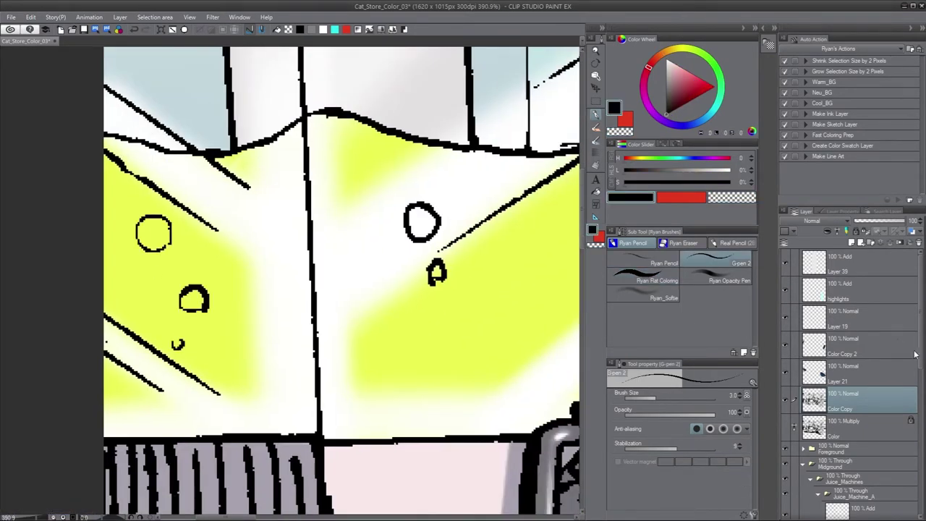
scroll(434, 326, down, 3)
drag(449, 348, 347, 347)
Step: Paint light yellow touches on the yellow juice on a new layer above the liquid layer with Ryan Opacity Pen at size 10
alt+click(471, 371)
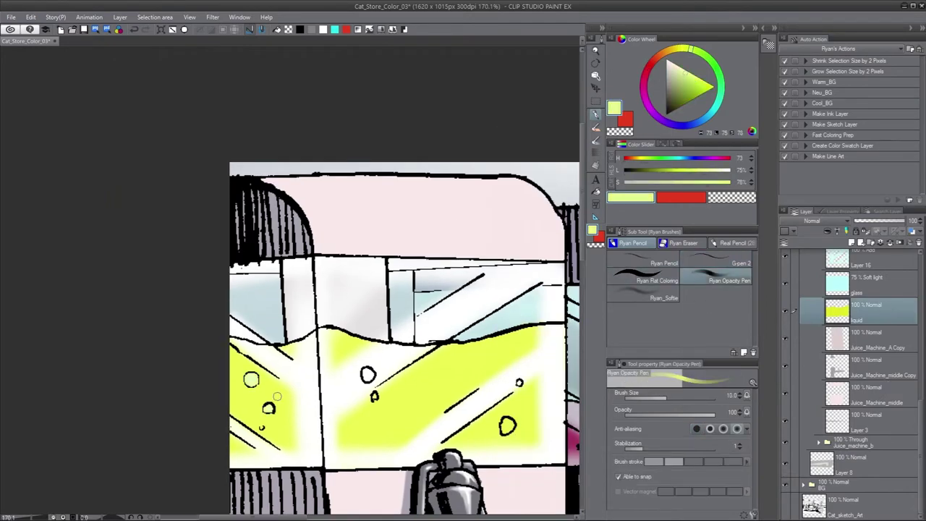
key(ctrl+shift+n)
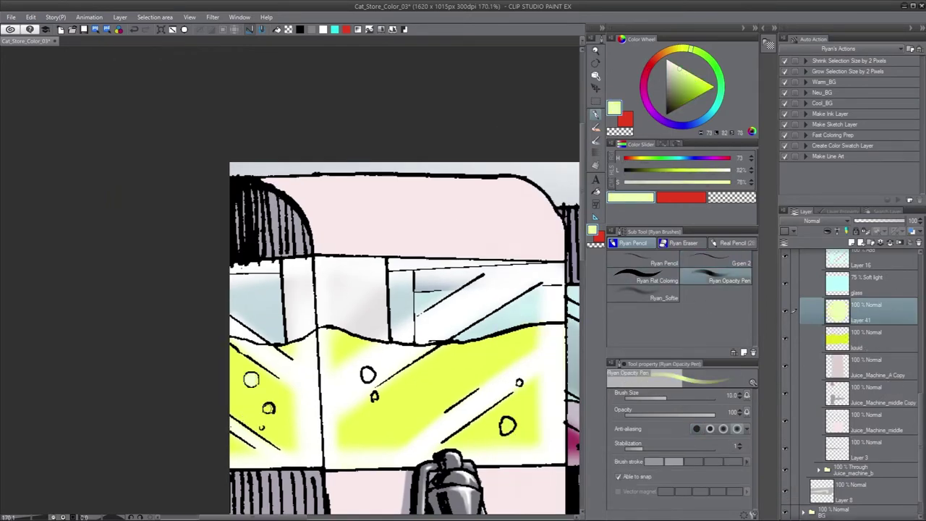
scroll(260, 409, down, 4)
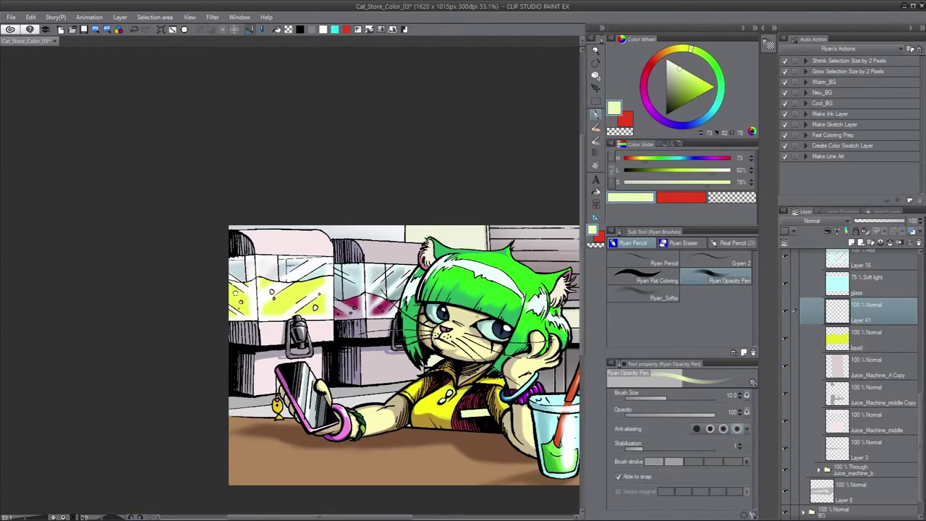
drag(497, 190, 385, 165)
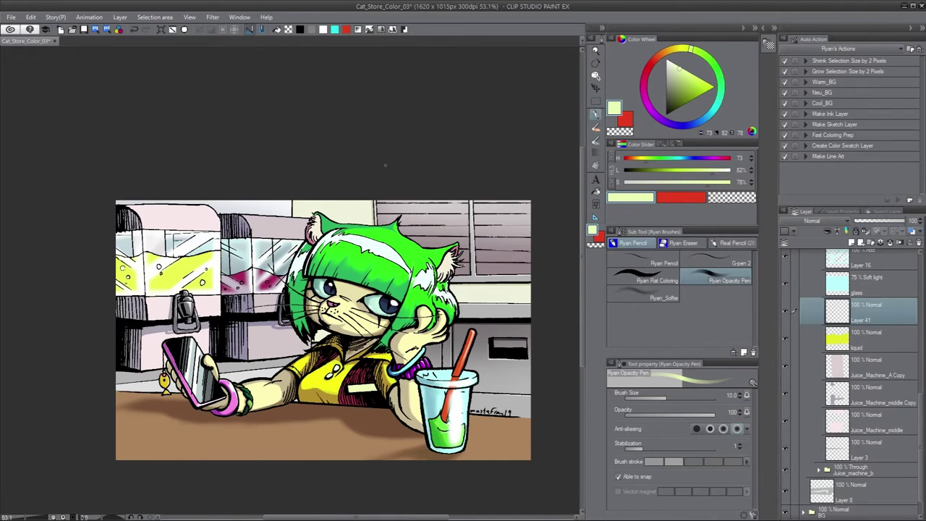
Step: Shade the yellow juice with soft yellow-green on a new layer clipped to the liquid layer, using Ryan_Softie at size 125
key(ctrl+shift+n)
click(697, 90)
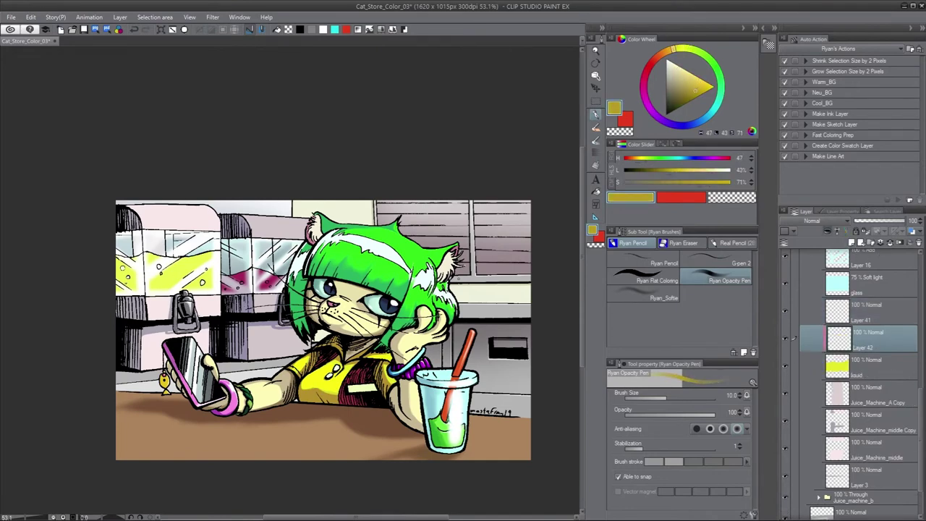
click(644, 297)
drag(156, 285, 206, 279)
click(688, 49)
drag(152, 285, 210, 282)
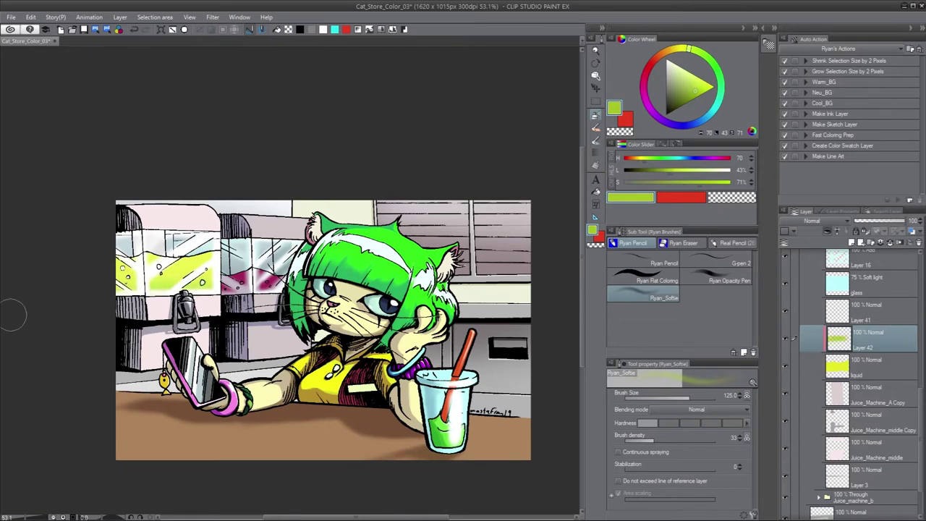
Step: Shade the magenta juice with soft dark purple on a new layer clipped to Layer 4, using Ryan_Softie at size 125
scroll(853, 362, down, 5)
click(868, 438)
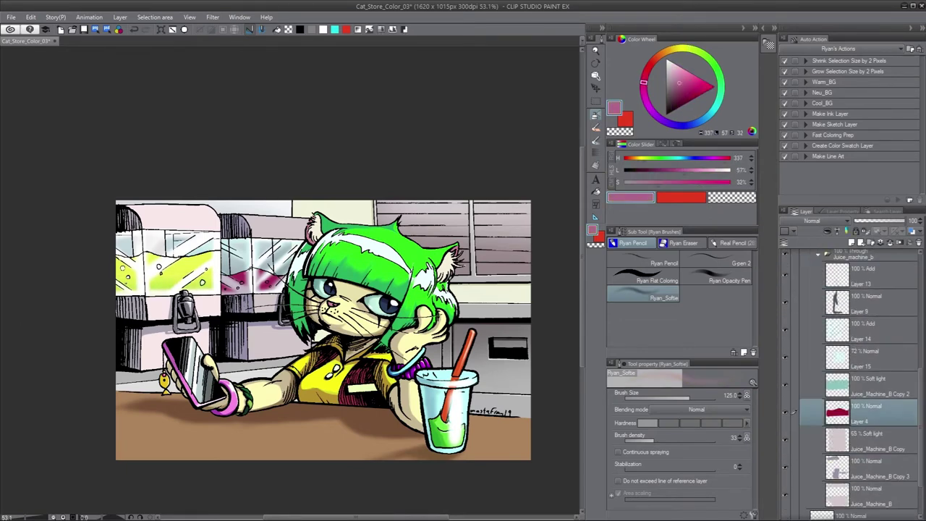
key(ctrl+shift+n)
key(ctrl+u)
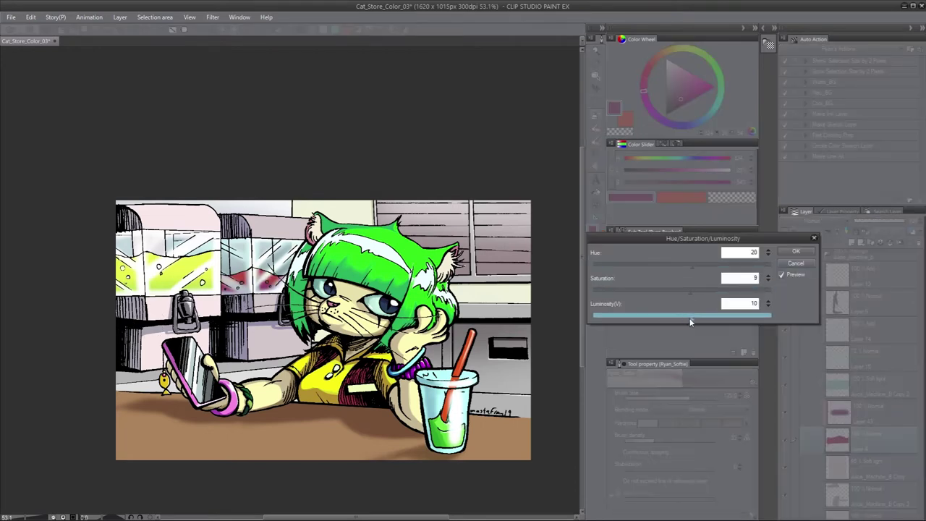
key(Escape)
Step: Set the opacity of the yellow machine's glass reflection layer, Layer 16, to 69%
click(788, 359)
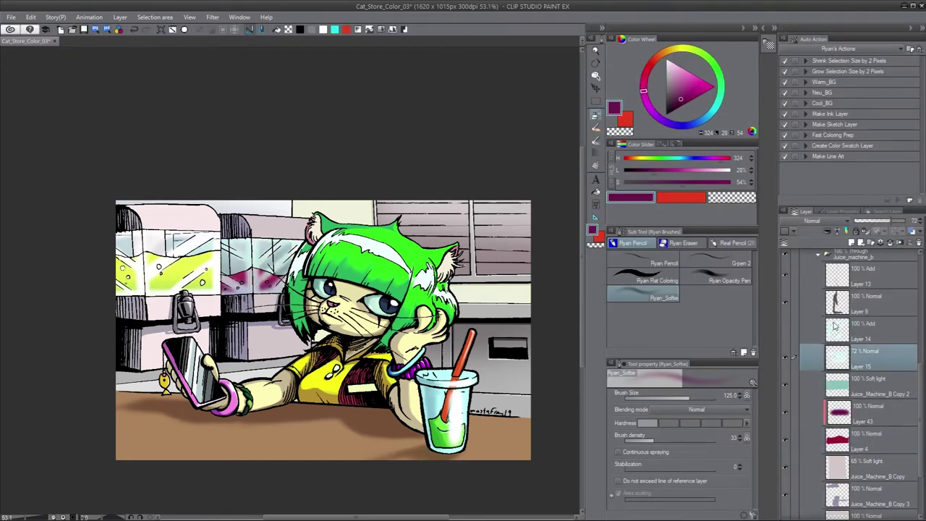
scroll(835, 327, down, 10)
click(860, 325)
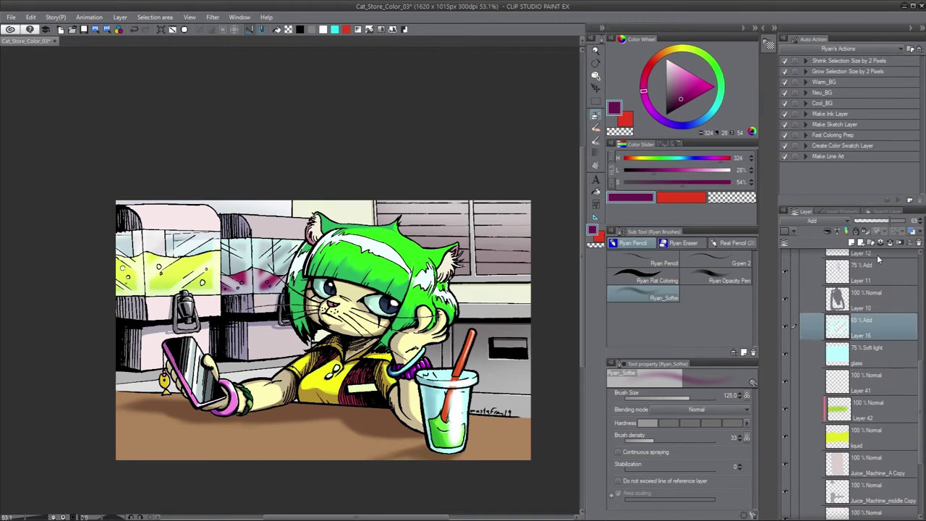
Step: Shade the fur inside both cat ears with tan strokes on a new body colors layer, using G-pen 2 at size 7
key(ctrl+plus)
scroll(789, 343, down, 10)
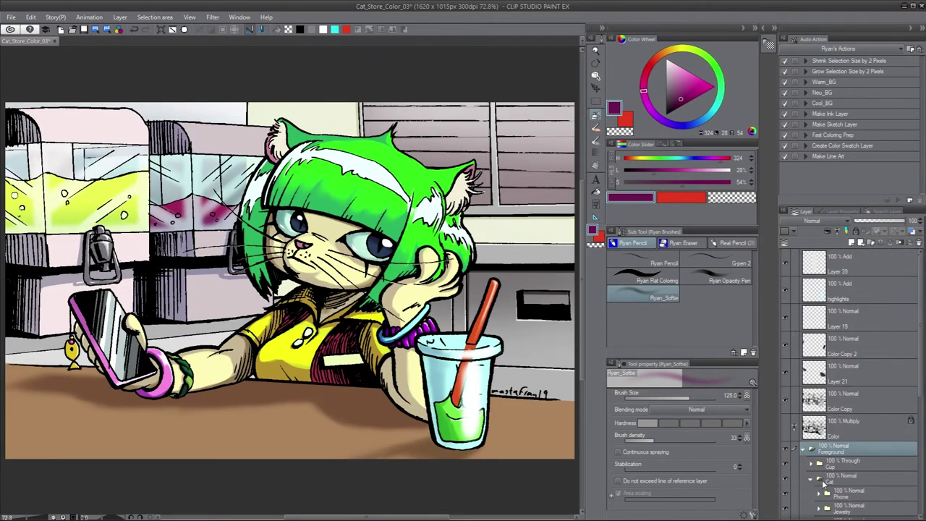
key(ctrl+shift+n)
key(ctrl+plus)
key(ctrl+plus)
key(ctrl+plus)
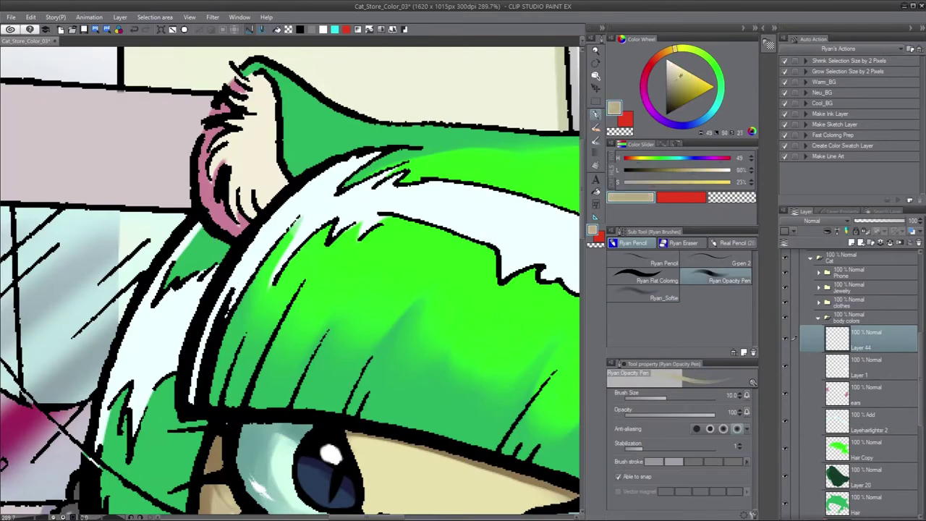
key(p)
drag(233, 131, 181, 201)
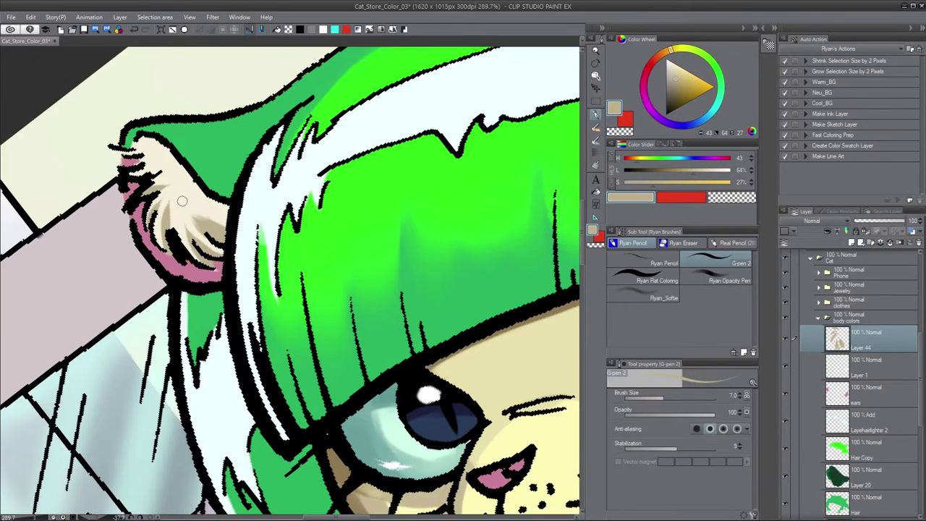
drag(216, 236, 348, 259)
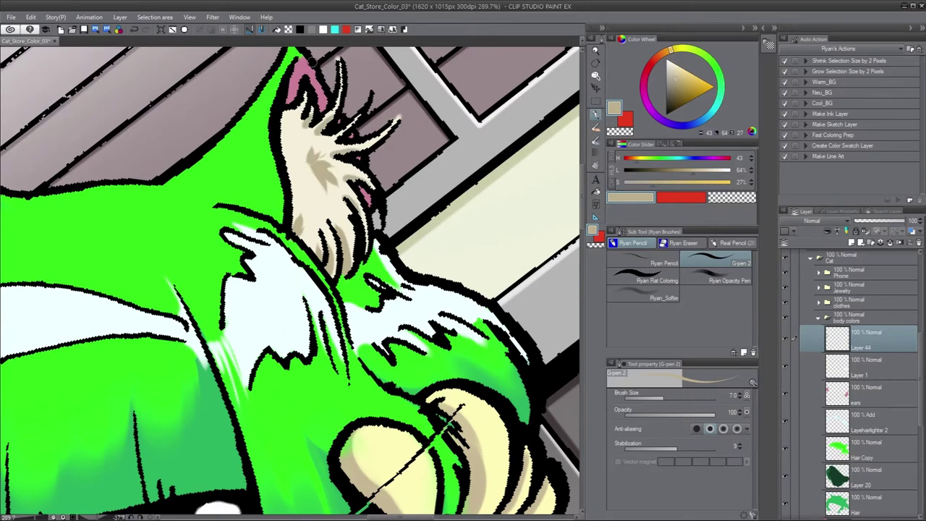
scroll(290, 282, down, 5)
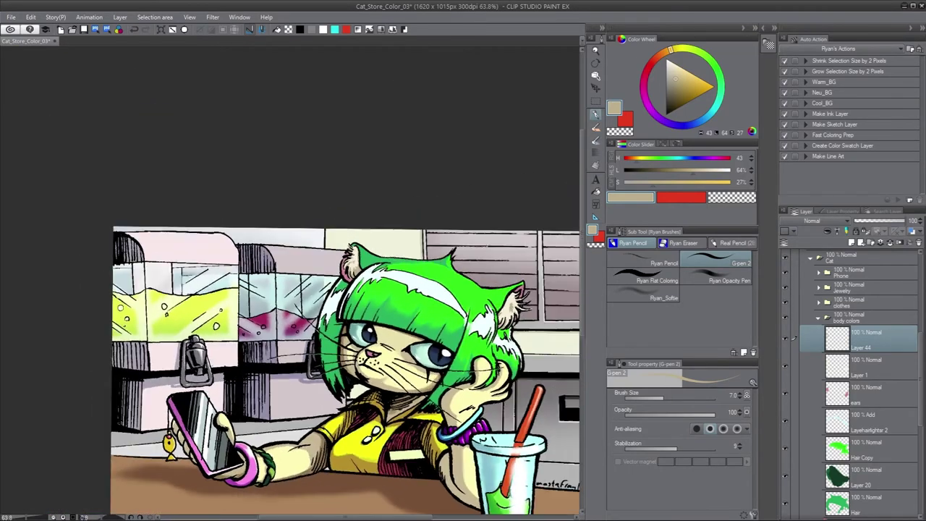
Step: Lasso the outlined white hair highlights on the Color Copy line art, copy them to separate layers and remove the highlights from the hair
scroll(448, 397, up, 5)
drag(448, 397, 884, 373)
scroll(883, 373, up, 5)
click(868, 397)
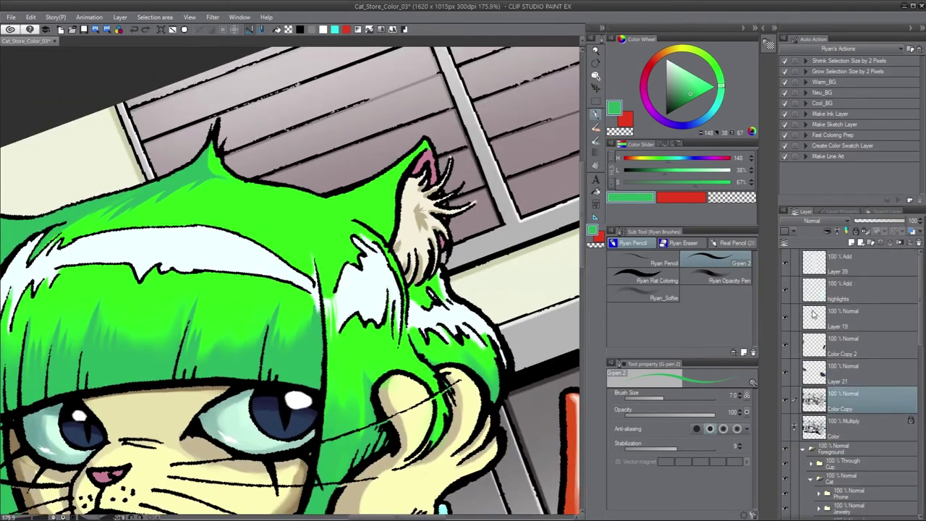
key(m)
drag(448, 289, 434, 349)
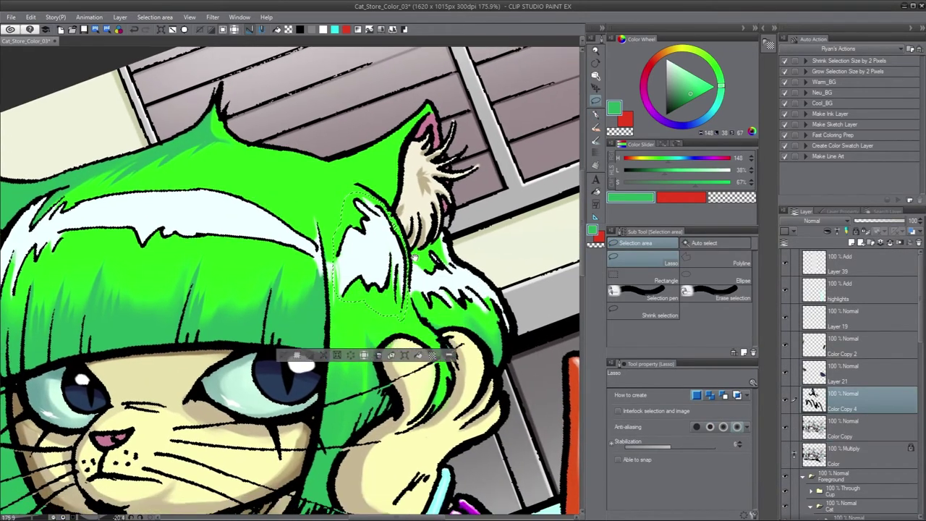
mouse_move(248, 229)
mouse_down()
mouse_move(368, 272)
mouse_move(565, 178)
mouse_up()
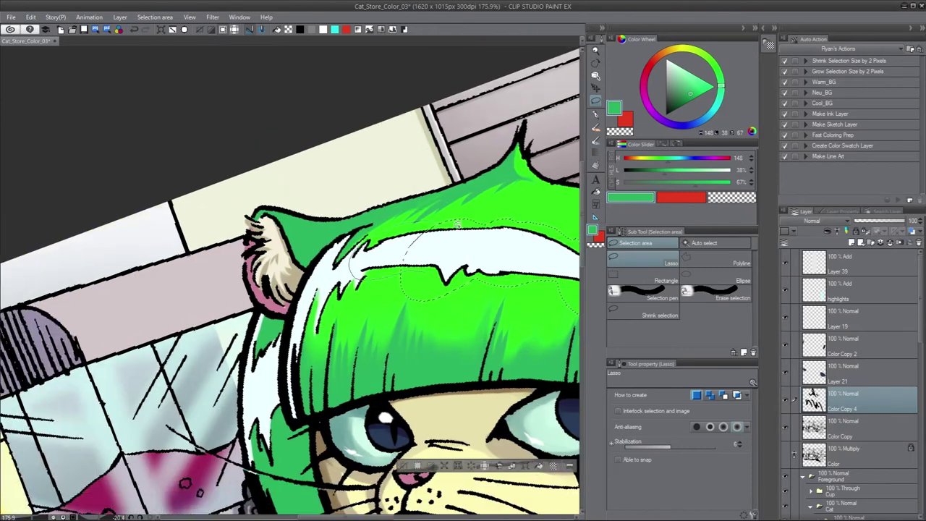
drag(333, 275, 350, 256)
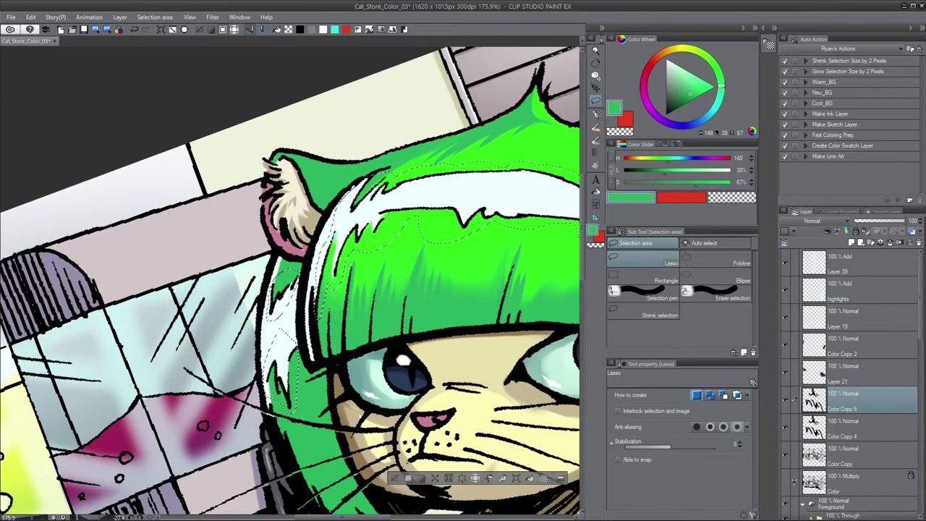
key(ctrl+c)
key(ctrl+v)
drag(266, 378, 563, 394)
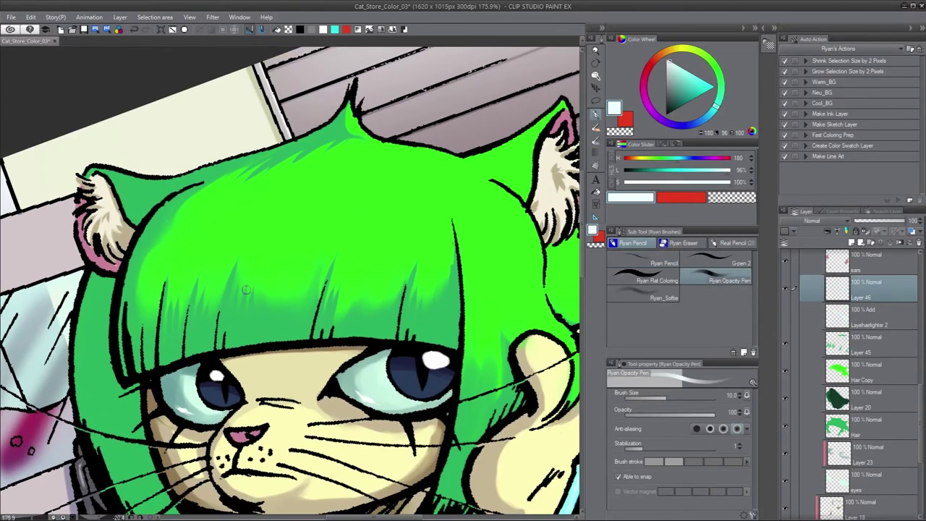
Step: Try soft white highlight bands across the fringe and side hair on a new layer with Ryan Opacity Pen at size 20
drag(202, 217, 415, 191)
mouse_move(405, 202)
mouse_down()
mouse_move(307, 267)
mouse_move(306, 299)
mouse_up()
mouse_move(333, 322)
mouse_down()
mouse_move(383, 284)
mouse_move(384, 315)
mouse_up()
drag(383, 318, 331, 318)
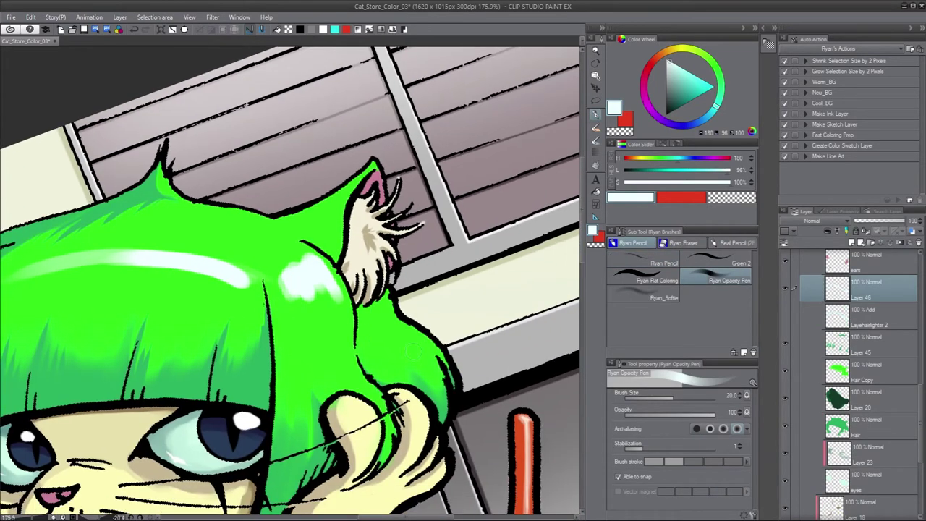
drag(426, 336, 372, 346)
Step: Try broad white highlights over the fringe and side hair with Transparent watercolor 2 at size 20
scroll(370, 304, left, 3)
click(735, 243)
click(722, 262)
mouse_move(380, 271)
mouse_down()
mouse_move(376, 307)
mouse_move(319, 290)
mouse_up()
key(ctrl+z)
drag(311, 253, 333, 247)
scroll(333, 247, left, 5)
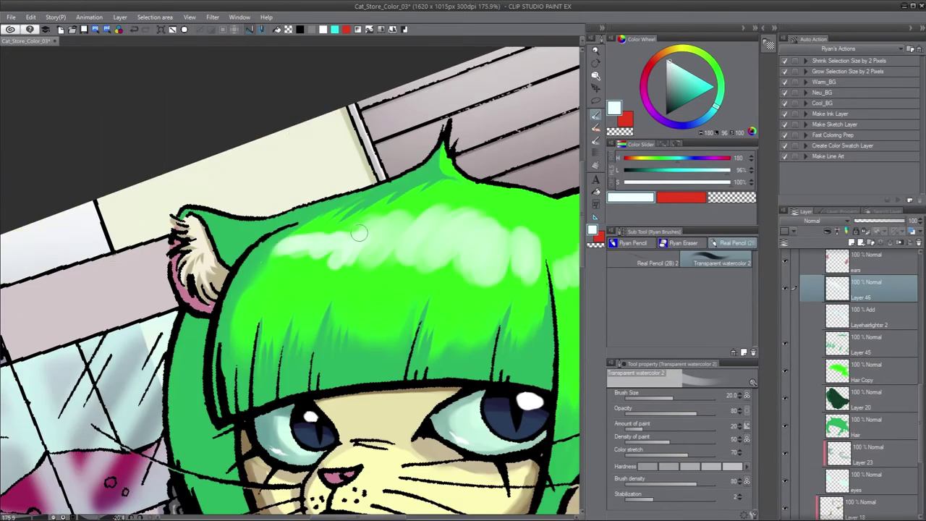
key(bracketleft)
key(bracketleft)
key(bracketleft)
mouse_move(267, 262)
mouse_down()
mouse_move(334, 248)
mouse_move(176, 314)
mouse_up()
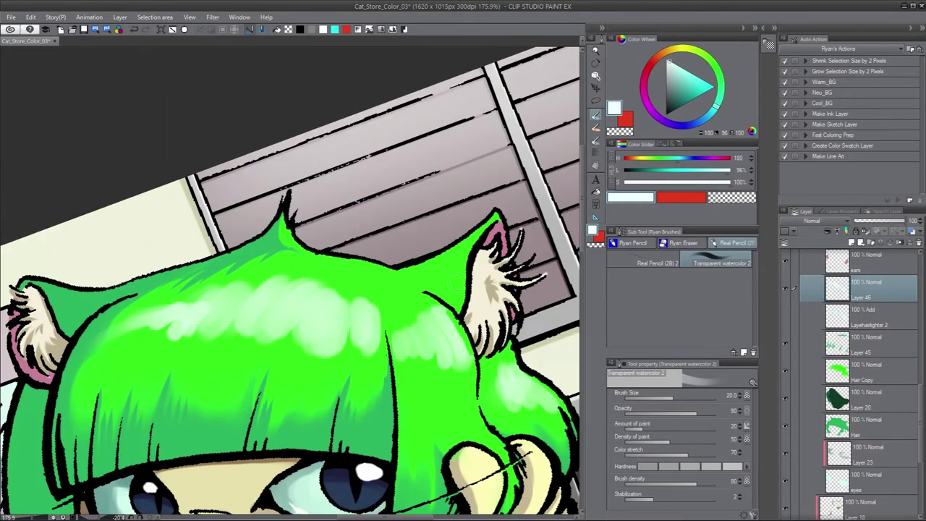
Step: Cut streaks into the white fringe highlight with transparent colour, and clear the painted highlights from the layer
drag(290, 292, 300, 340)
drag(355, 289, 362, 343)
mouse_move(217, 290)
mouse_down()
mouse_move(206, 340)
mouse_move(217, 340)
mouse_up()
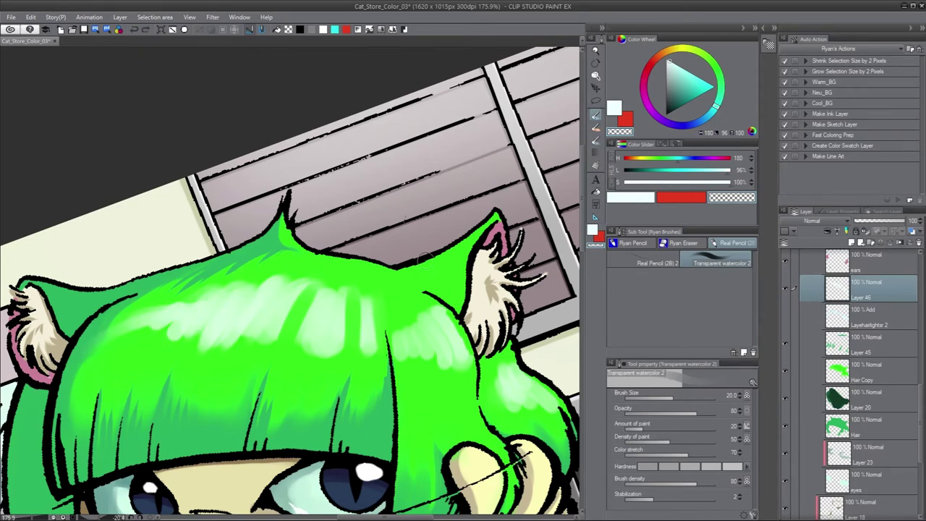
key(Delete)
Step: Draw a band of short light green highlight strokes across the fringe with G-pen 2 at size 7
key(p)
scroll(359, 324, up, 3)
drag(470, 231, 441, 303)
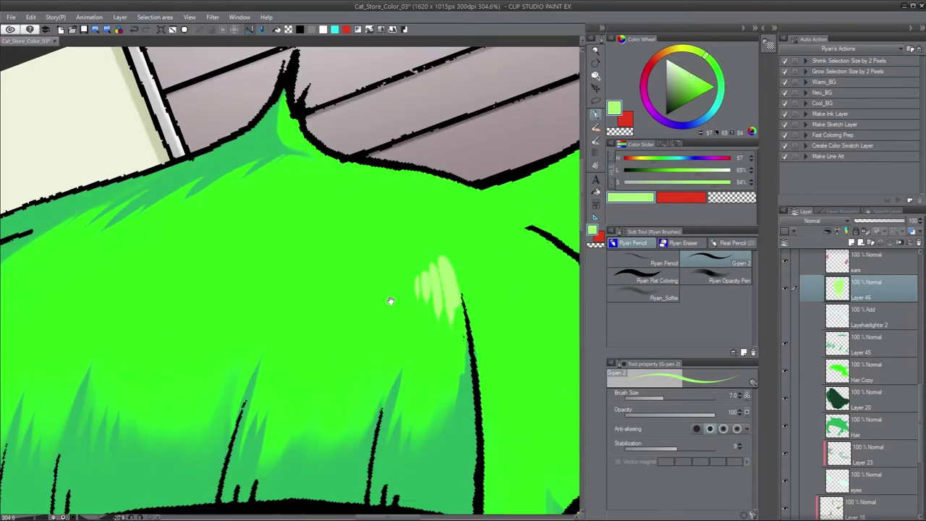
drag(325, 254, 289, 333)
drag(362, 246, 347, 311)
drag(347, 311, 448, 282)
drag(296, 209, 225, 289)
drag(283, 260, 340, 209)
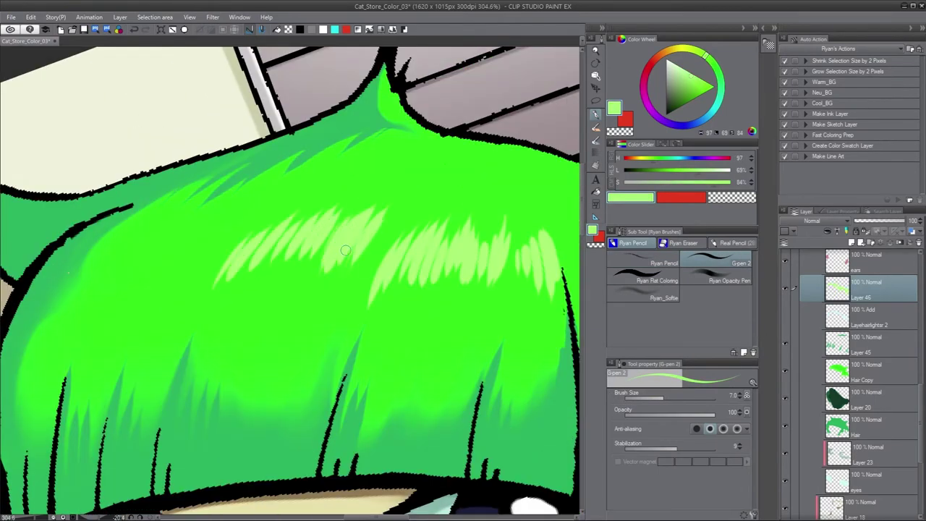
scroll(348, 224, down, 6)
Step: Paint bright green strokes along the left hair lock with G-pen 2 and recolour them teal with Hue/Saturation/Luminosity
scroll(406, 220, up, 3)
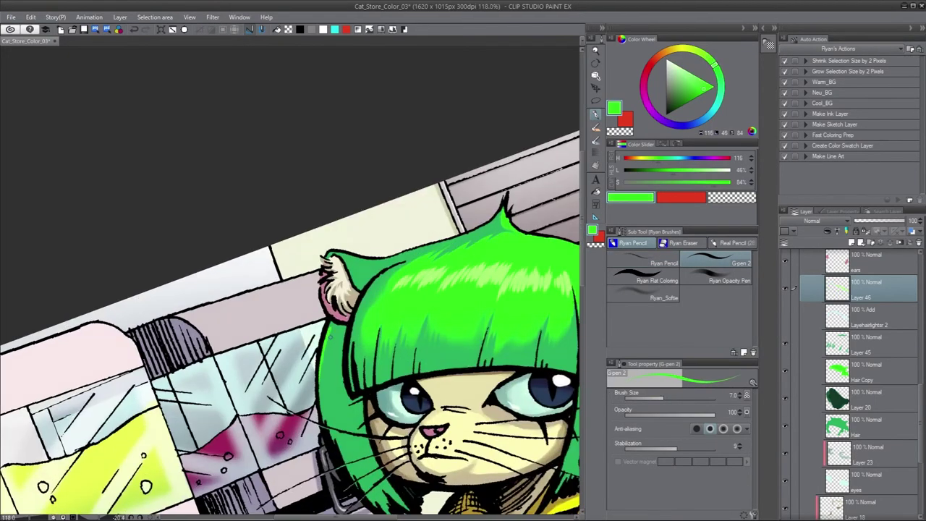
drag(318, 290, 293, 231)
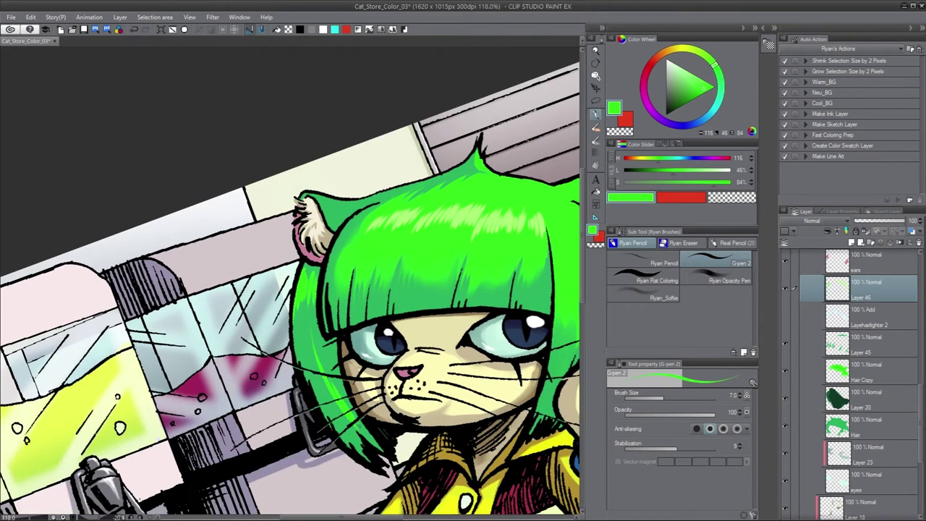
key(ctrl+u)
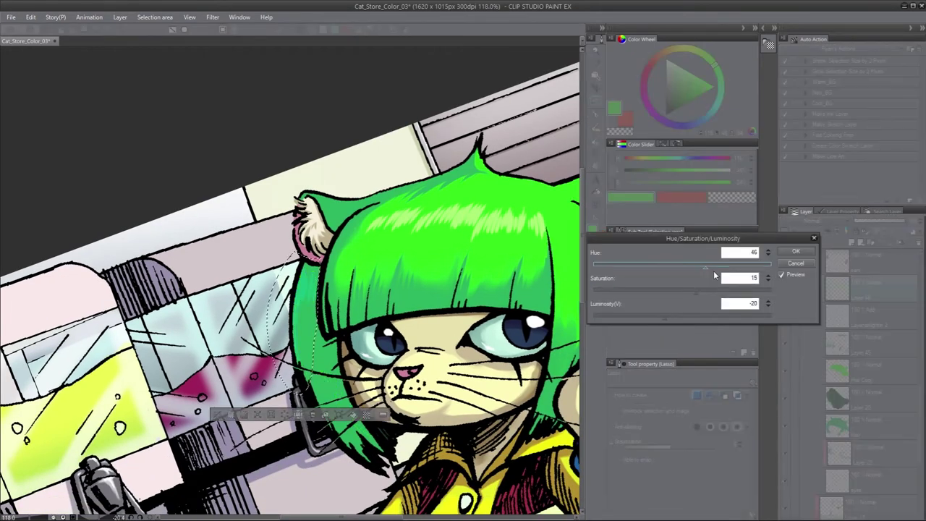
key(Return)
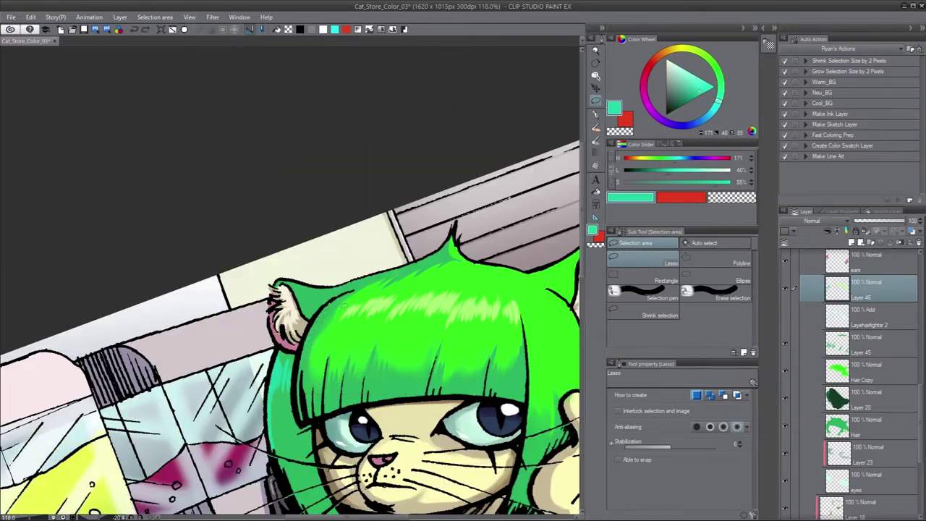
Step: Extend the teal rim light along the left ear's upper edge and the fringe's outer edge with G-pen 2 at size 7
scroll(274, 304, up, 5)
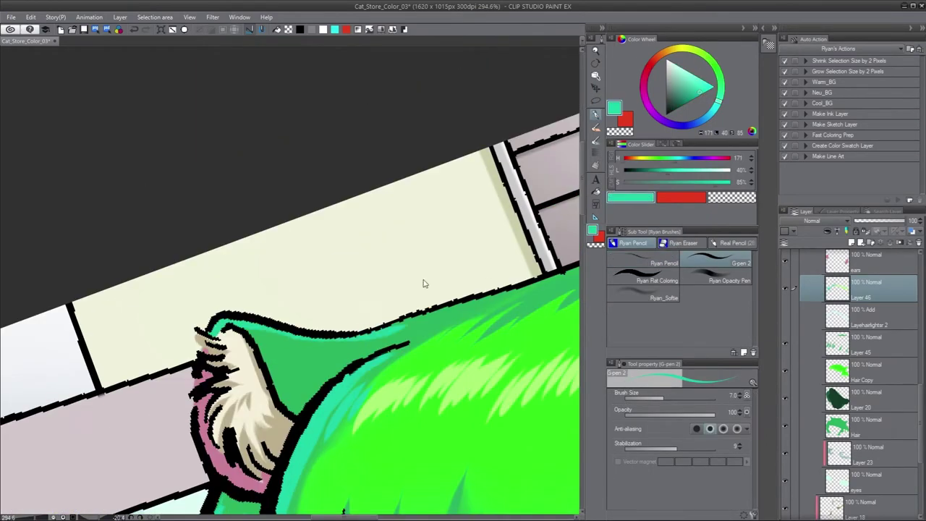
scroll(406, 322, down, 5)
Step: Lasso the stray bright green patch beside the right ear and clear it from the ears layer
scroll(407, 321, up, 5)
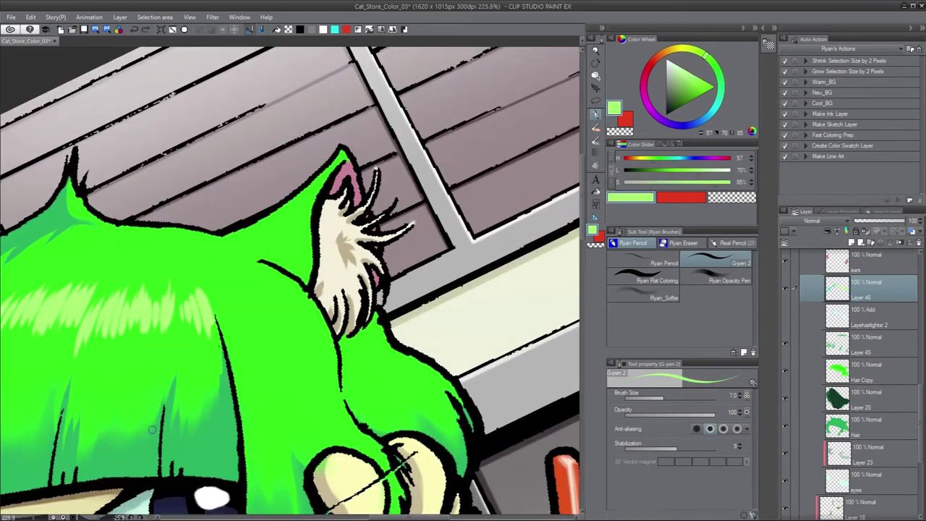
scroll(871, 409, up, 3)
key(l)
mouse_move(293, 283)
mouse_down()
mouse_move(332, 376)
mouse_move(293, 282)
mouse_up()
click(868, 389)
click(787, 393)
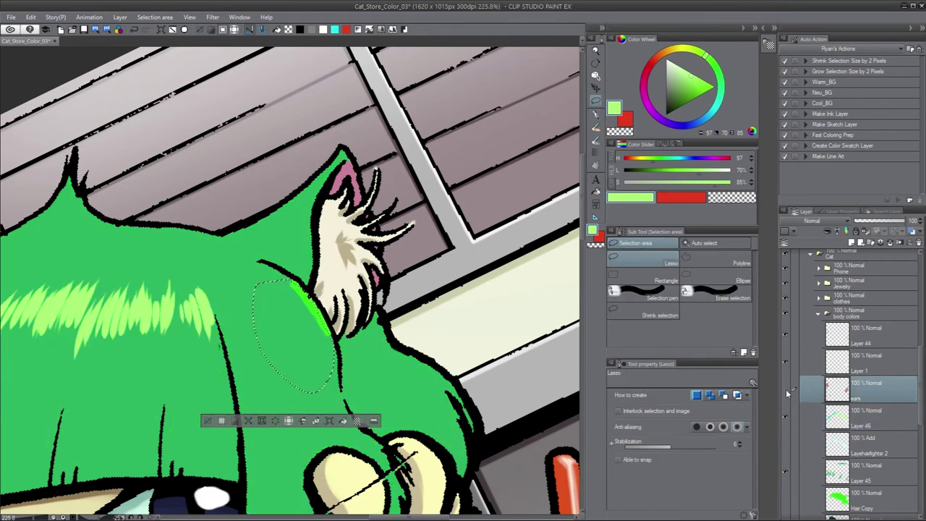
key(ctrl+d)
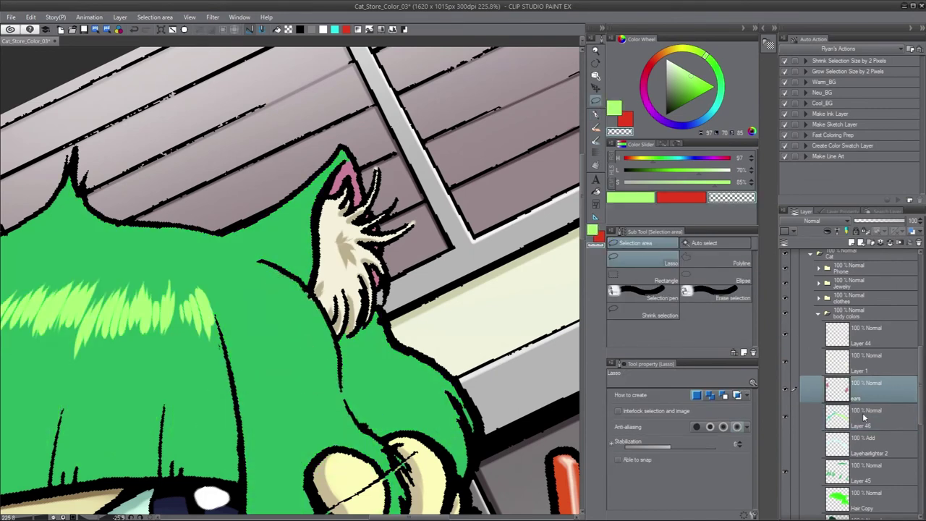
Step: Draw light green highlight strokes on the hair beside the right ear on Layer 46 with G-pen 2 at size 7
click(864, 417)
key(p)
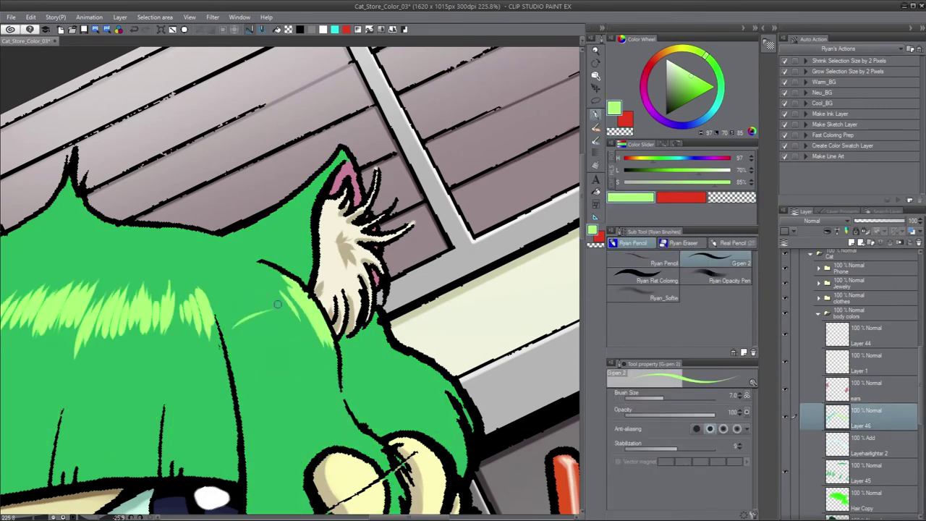
scroll(305, 290, down, 3)
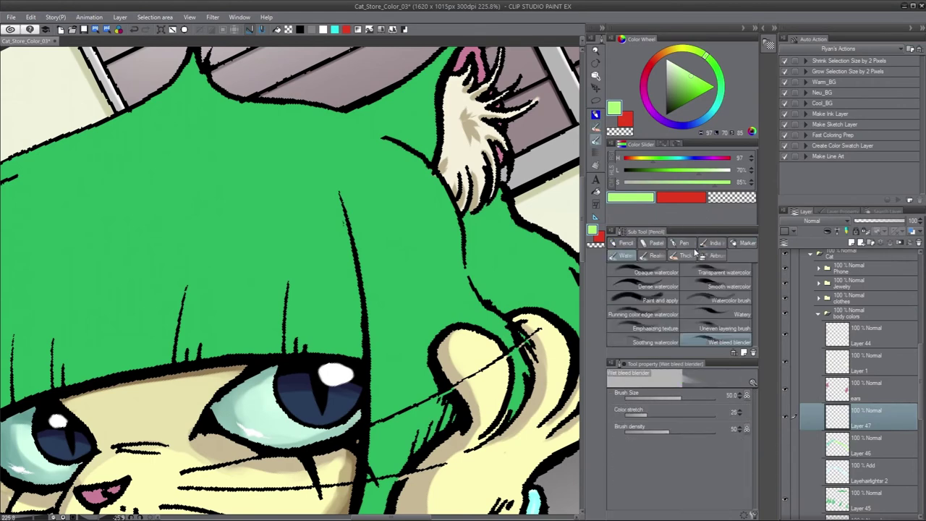
Step: Try a light green highlight on the lock below the right ear on Layer 47 with the Pointillism brush at size 50
click(693, 278)
click(683, 255)
click(716, 328)
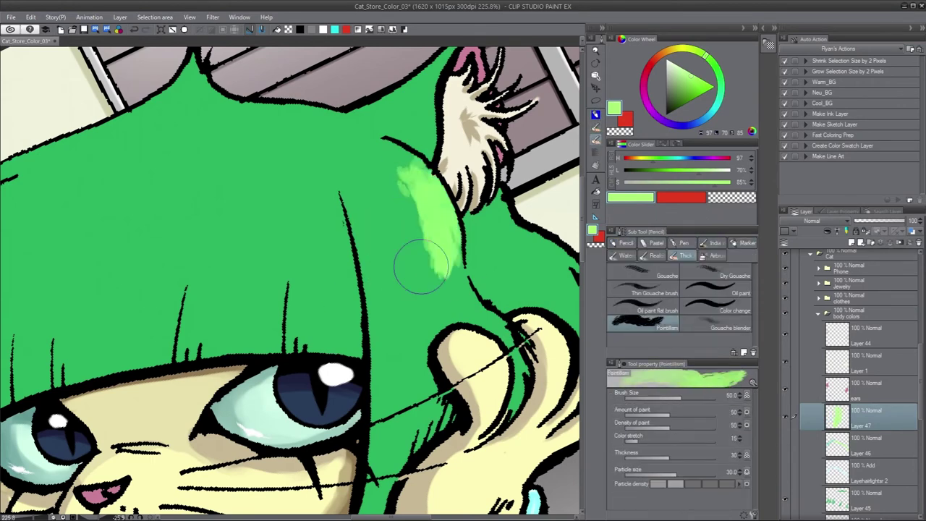
Step: Paint soft light green highlight strokes down the hair lock below the right ear with the Painterly (Flat) brush on Layer 47
key(b)
scroll(745, 313, down, 3)
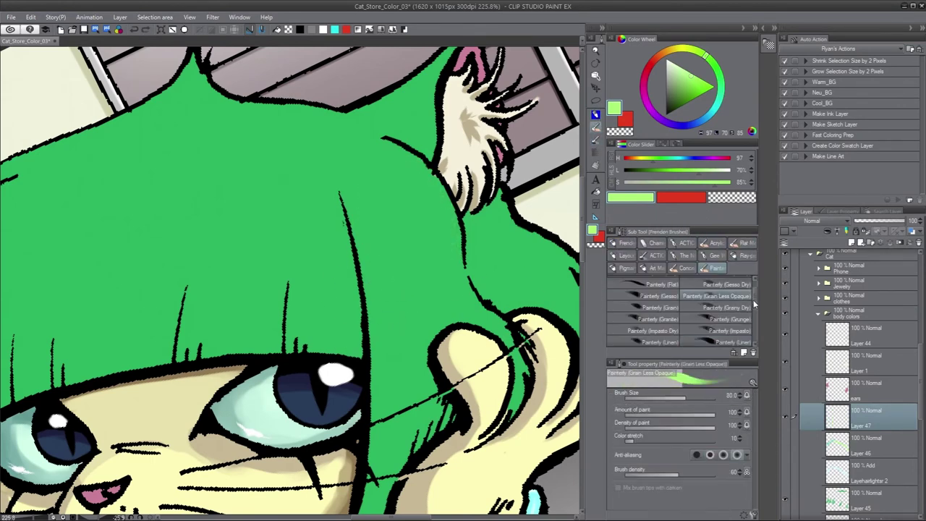
scroll(746, 312, up, 3)
click(654, 305)
drag(433, 181, 431, 261)
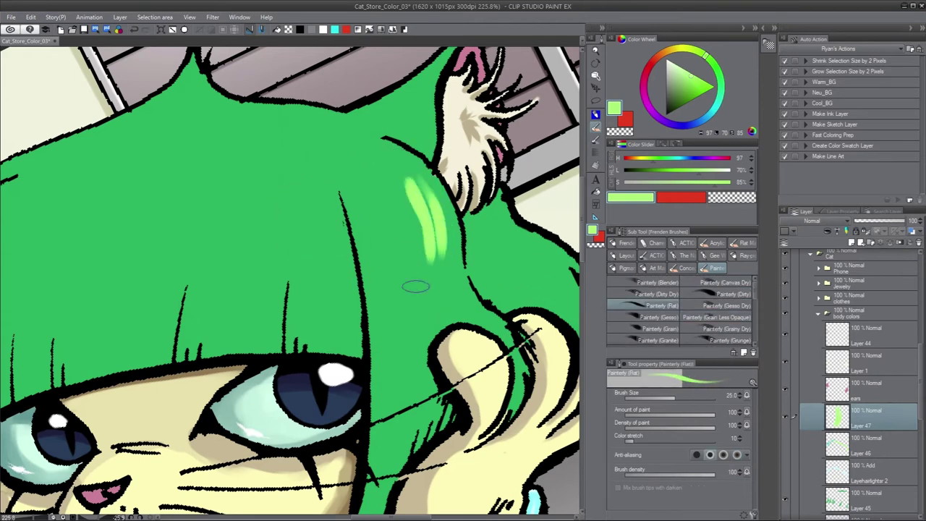
mouse_move(394, 170)
mouse_down()
mouse_move(412, 257)
mouse_move(405, 145)
mouse_move(372, 149)
mouse_move(411, 148)
mouse_move(349, 167)
mouse_up()
Step: Paint a broad light green highlight band of jagged strokes across the fringe with Painterly (Flat) at size 45
scroll(349, 167, down, 2)
scroll(145, 217, up, 2)
drag(231, 210, 319, 181)
drag(434, 130, 434, 253)
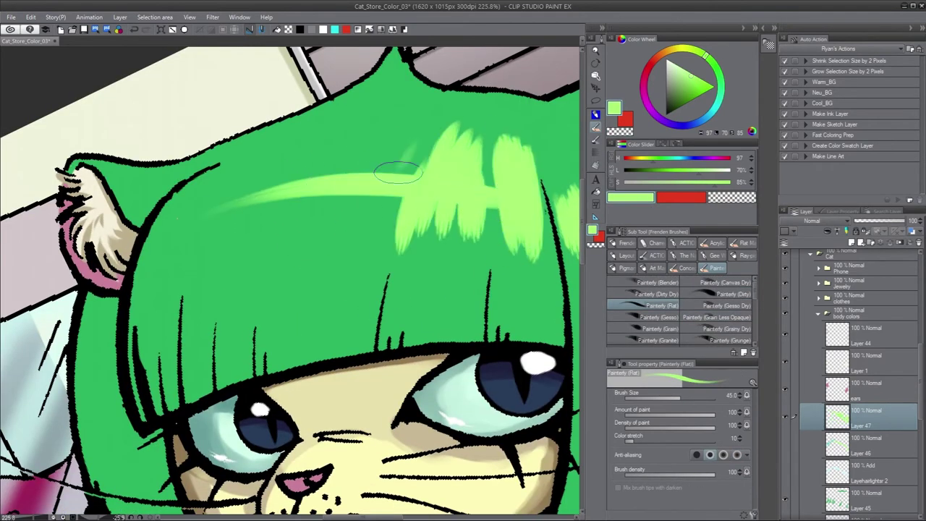
drag(347, 130, 304, 253)
drag(204, 247, 290, 159)
Step: Extend the light green highlights onto the hair behind the raised hand and show the Hair Copy layer
mouse_move(506, 217)
mouse_down()
mouse_move(392, 217)
mouse_move(326, 304)
mouse_move(254, 351)
mouse_up()
scroll(255, 351, down, 3)
mouse_move(383, 260)
mouse_down()
mouse_move(347, 333)
mouse_move(226, 318)
mouse_move(304, 347)
mouse_move(428, 354)
mouse_up()
scroll(783, 457, down, 3)
click(785, 450)
key(ctrl+@)
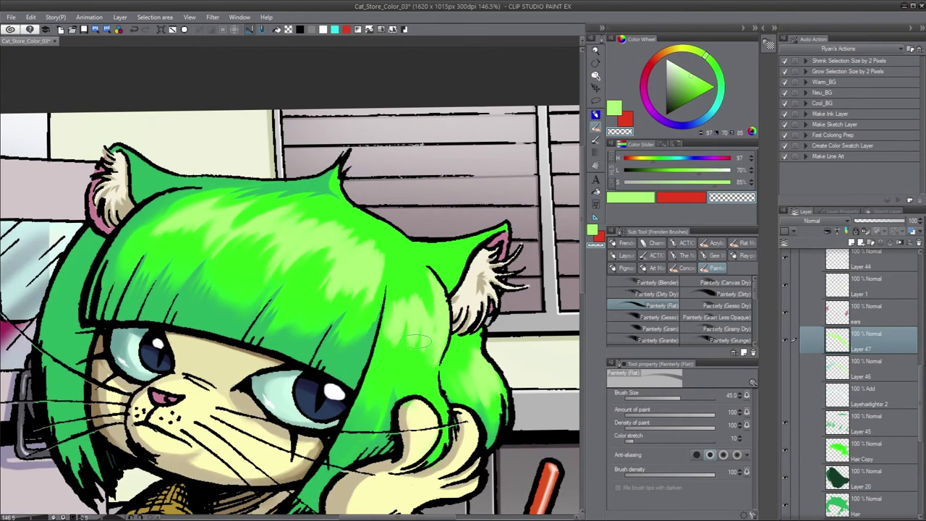
Step: Add pale yellow-green highlight cores over the right hair lock and fringe on a new layer with Painterly (Flat) at size 15
alt+click(367, 249)
key(ctrl+shift+n)
key(bracketleft)
key(minus)
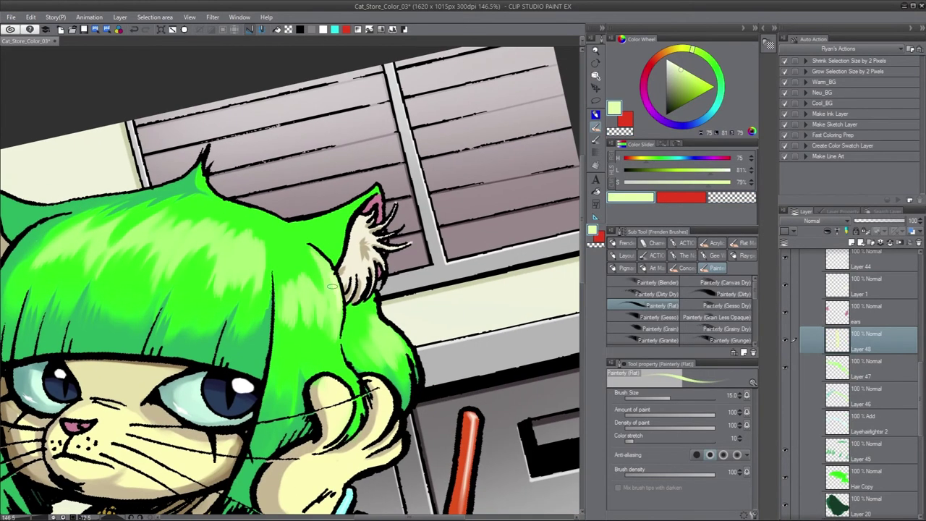
key(minus)
key(asciicircum)
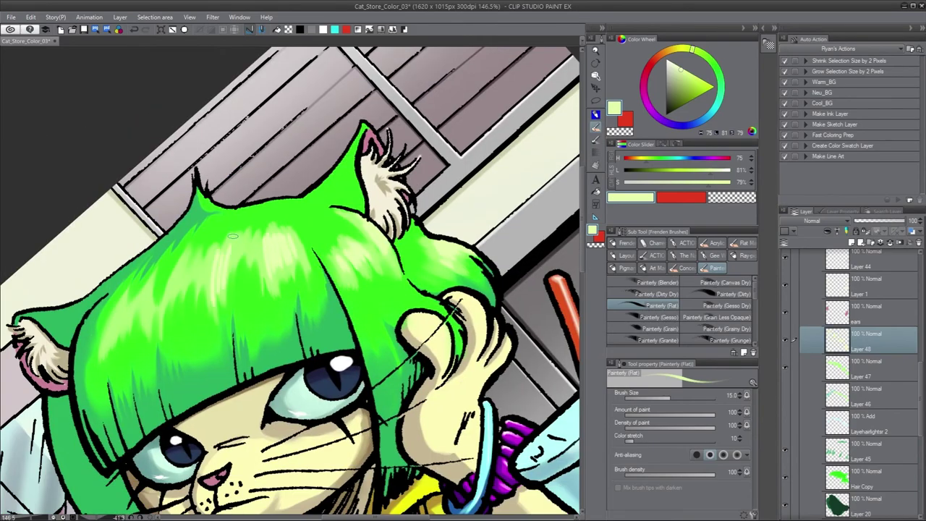
key(asciicircum)
scroll(144, 285, down, 2)
scroll(137, 289, up, 2)
Step: Paint sampled green highlights along the outer left hair lock with Painterly (Flat) and save the illustration
alt+click(132, 292)
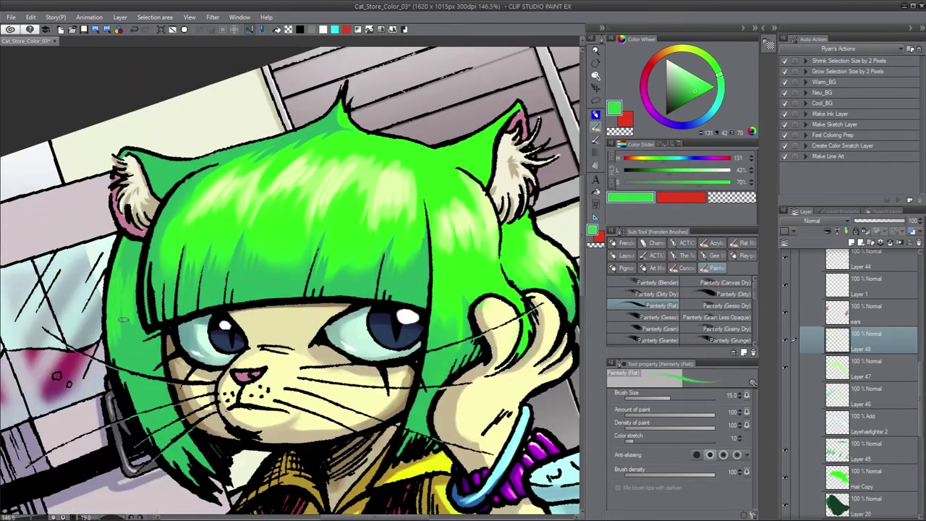
scroll(289, 282, down, 3)
key(asciicircum)
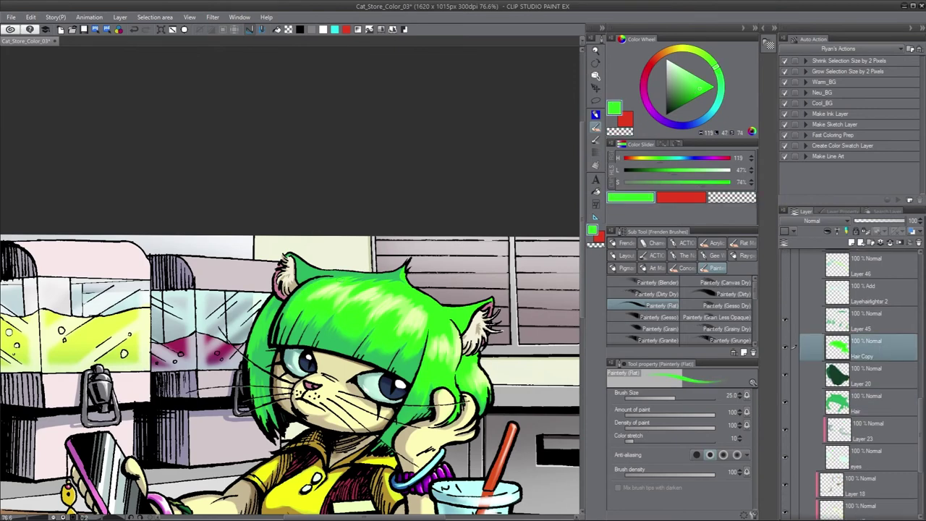
drag(461, 377, 436, 256)
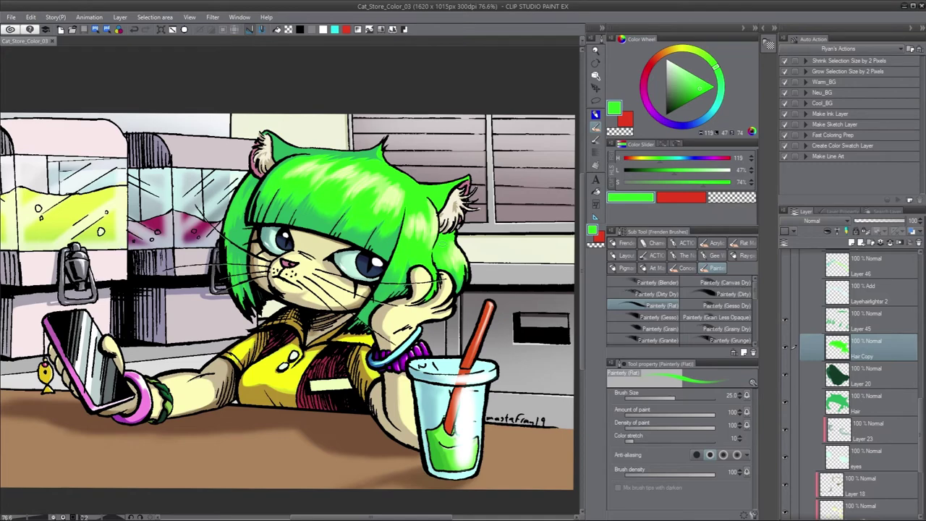
scroll(289, 282, down, 2)
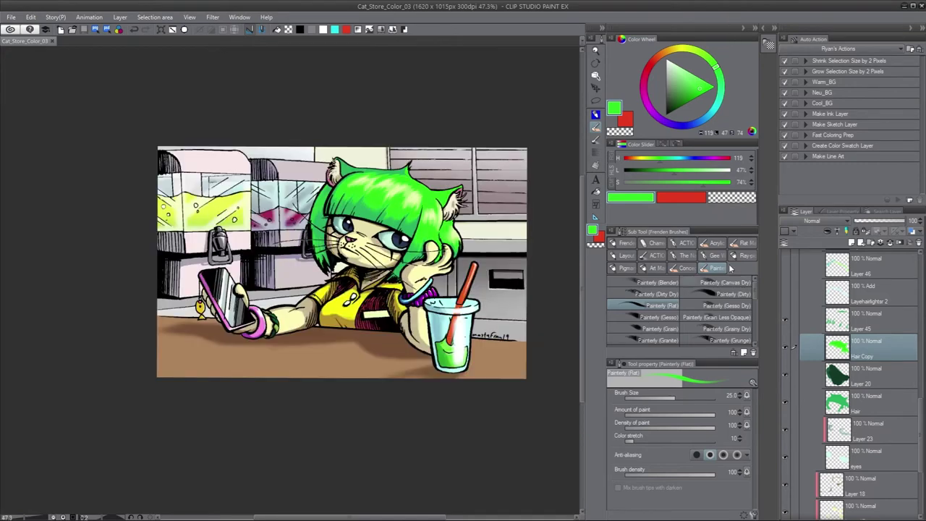
key(alt+bracketright)
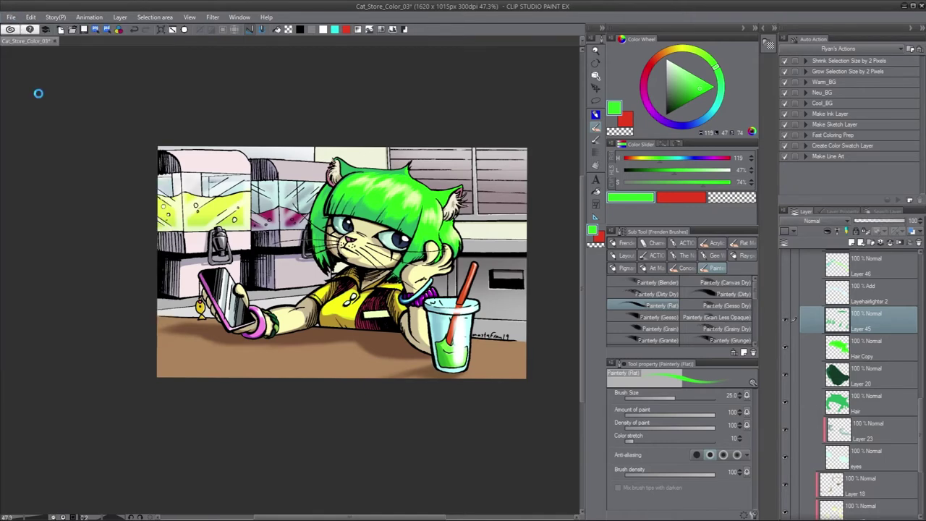
key(ctrl+0)
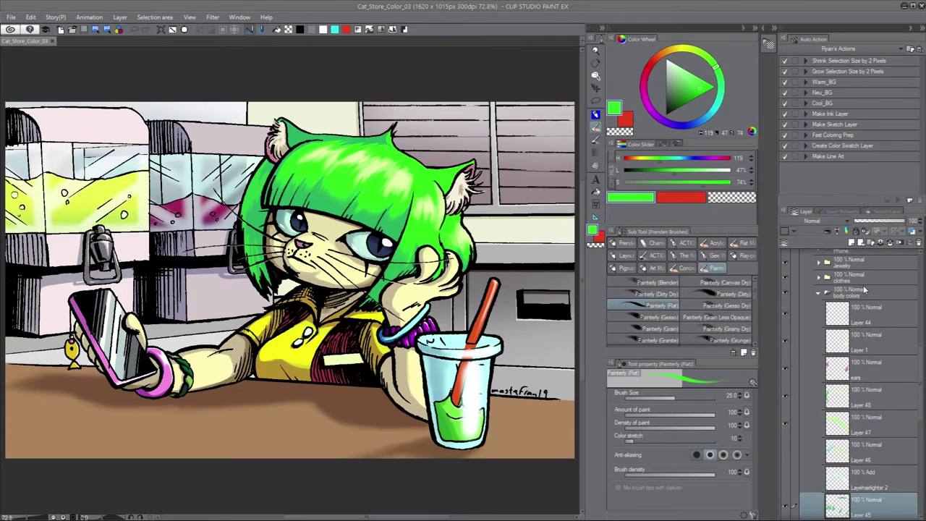
Step: Create a new layer directly above the Menu layer in the BG folder
scroll(849, 361, down, 5)
click(850, 333)
key(m)
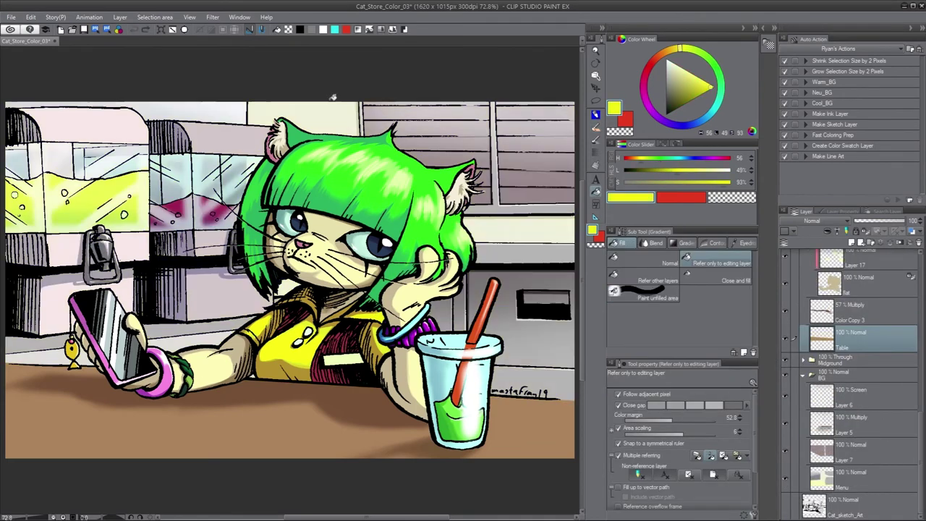
click(850, 471)
key(ctrl+shift+n)
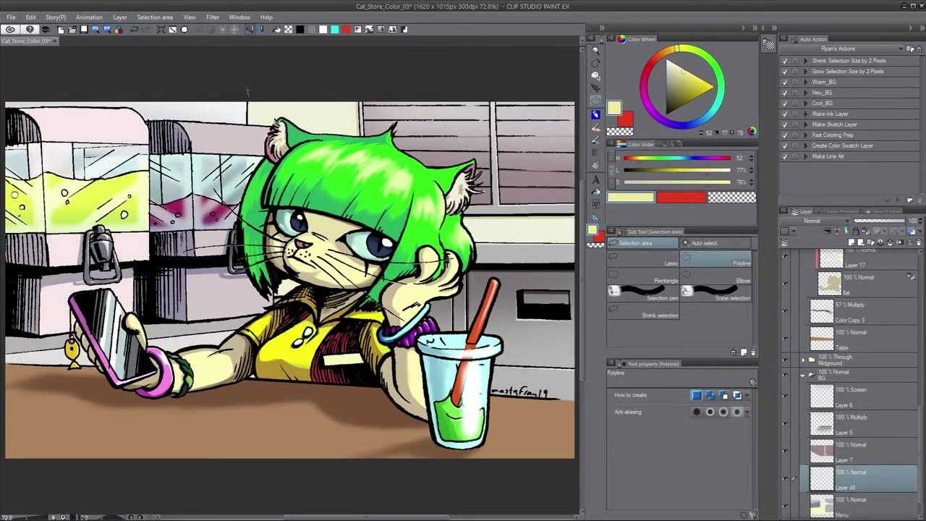
Step: Select the back wall areas around the window blinds with polyline selections and fill them with pale yellow on the new layer
scroll(290, 274, right, 2)
click(549, 221)
click(550, 68)
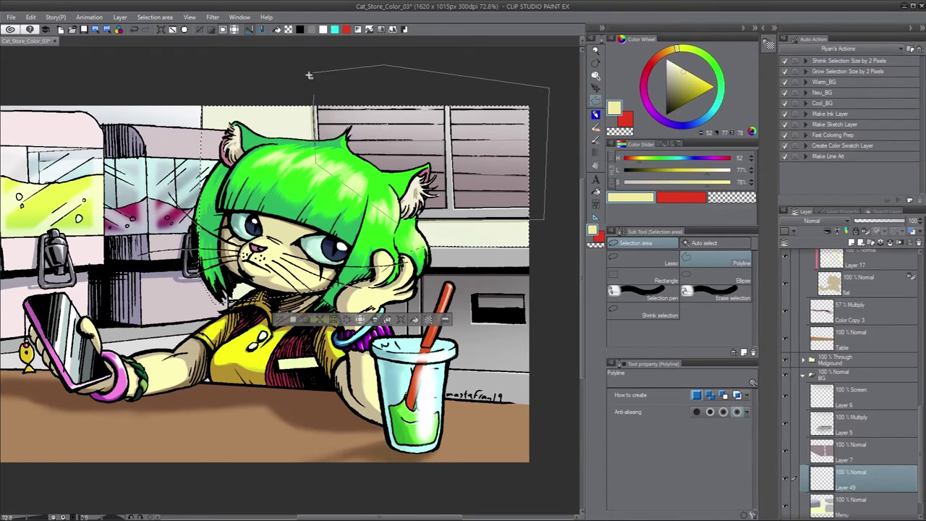
double_click(306, 74)
key(alt+Delete)
key(ctrl+d)
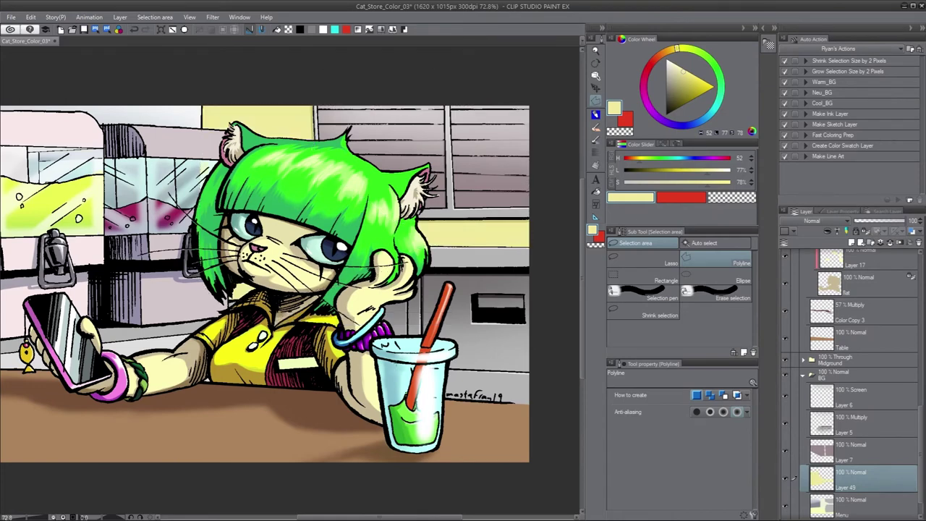
Step: Shift the back wall's pale yellow fill to a brighter yellow-green with Hue/Saturation/Luminosity
key(ctrl+u)
drag(700, 265, 713, 262)
key(Return)
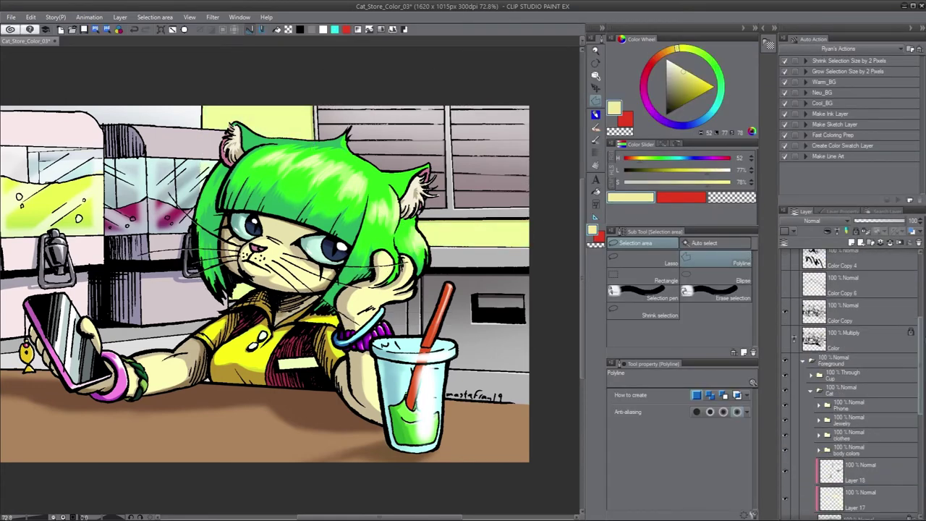
Step: Fill the front juice machine's body with pale cream yellow and select its shading layer, Juice_Machine_middle Copy
scroll(859, 434, down, 6)
click(867, 420)
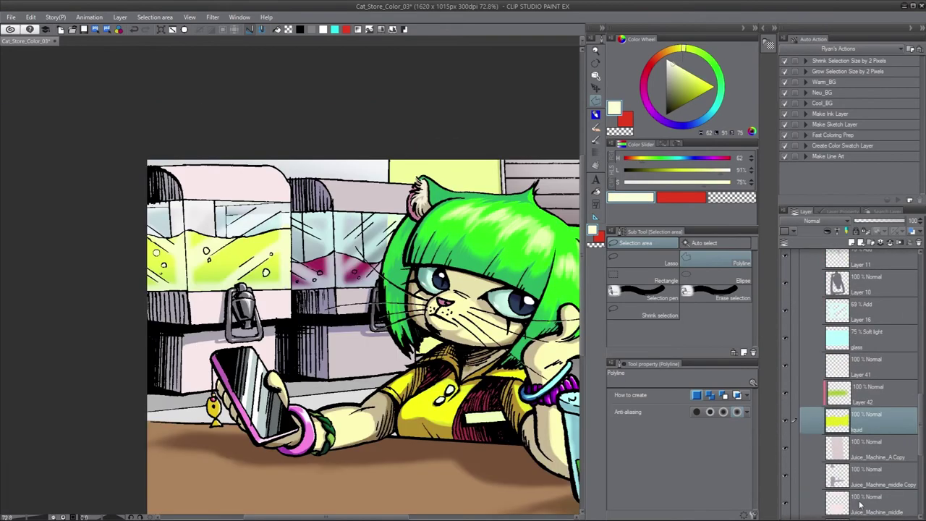
key(g)
scroll(860, 434, down, 4)
click(868, 354)
click(684, 49)
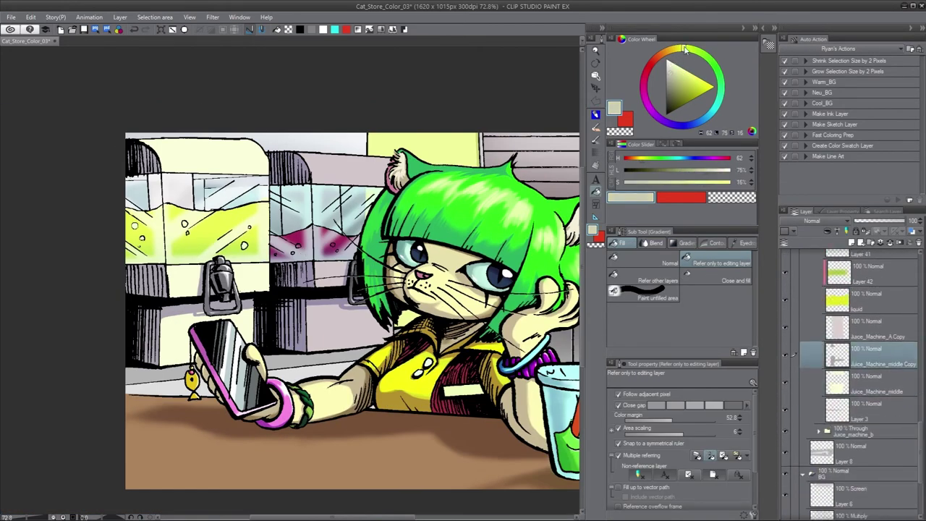
Step: Adjust the front juice machine's shading to hue -61, saturation 20 and luminosity 4
key(ctrl+u)
drag(697, 263, 700, 292)
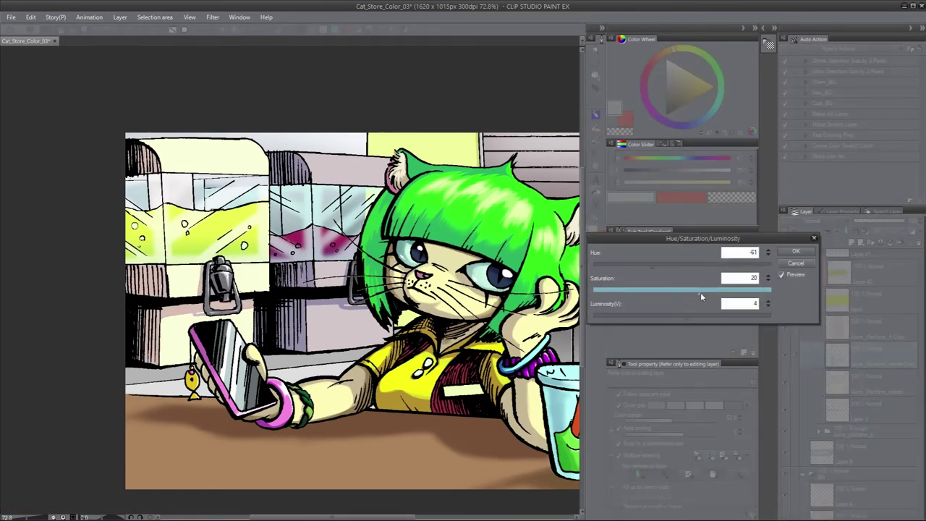
key(Return)
Step: Fill the rear juice machine's base with pale cream on Juice_Machine_B and its shading with beige on Juice_Machine_B Copy 3
scroll(861, 398, down, 10)
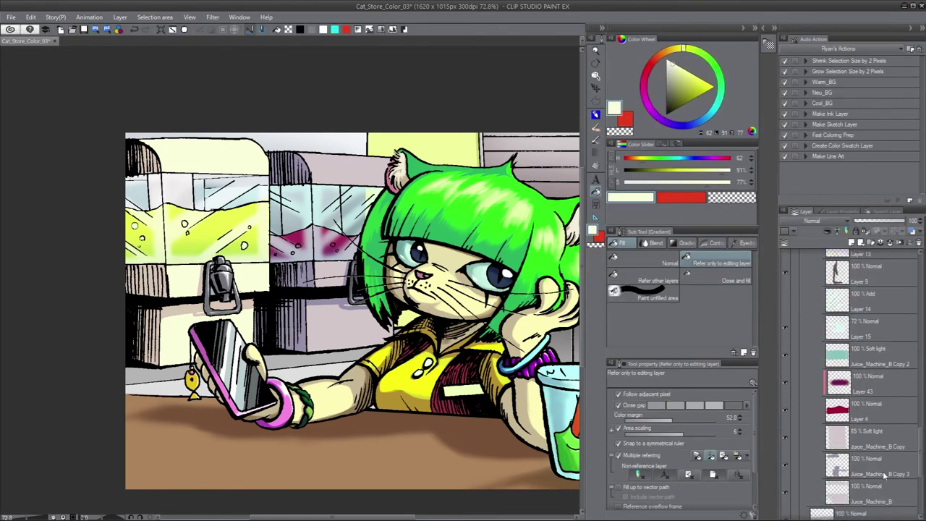
click(794, 491)
click(794, 464)
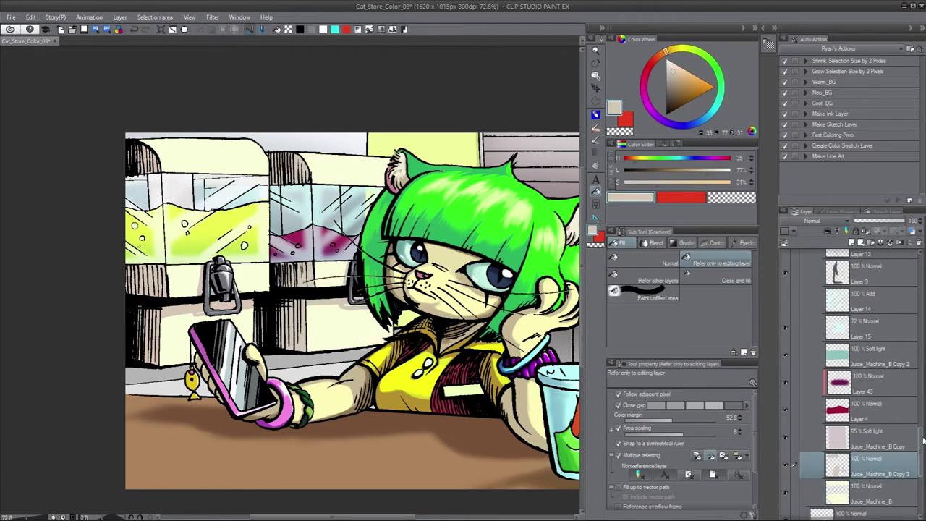
scroll(912, 431, up, 3)
scroll(889, 419, up, 5)
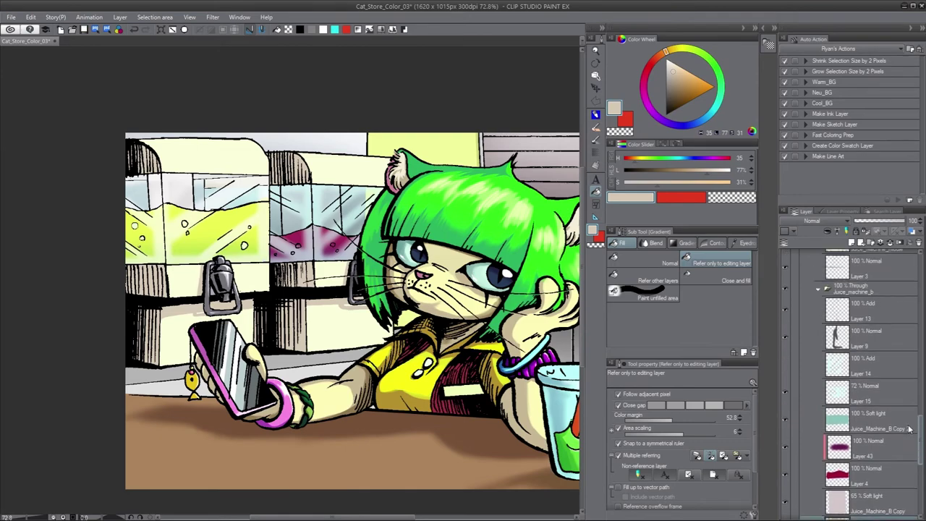
click(835, 371)
scroll(853, 383, down, 4)
click(868, 422)
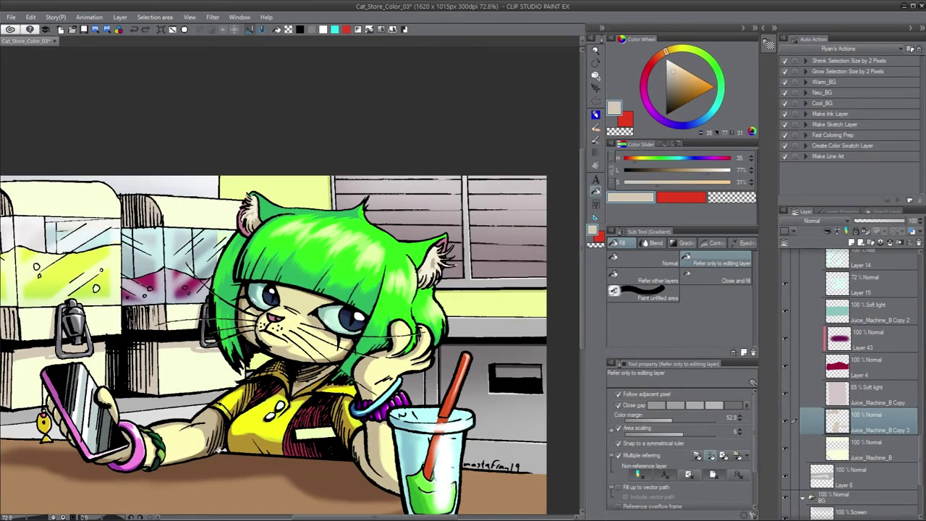
Step: Save the illustration as a new version named Cat_Store_Color_04.clip
key(ctrl+shift+s)
text(Cat_Store_Color_04.clip)
key(Return)
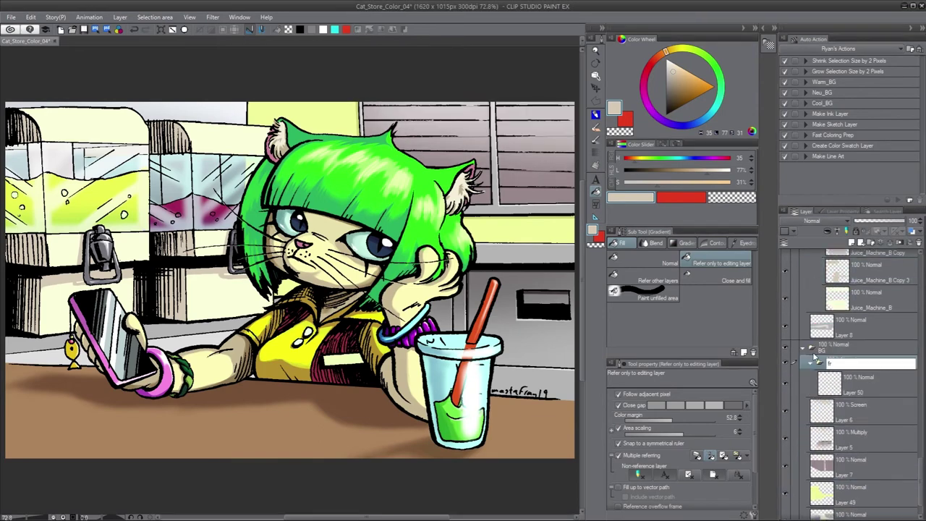
Step: Sketch a red fruit bowl with fruit on Layer 50 in front of the blinds using Real Pencil (2B) 2 at size 5, and mirror the view
click(738, 244)
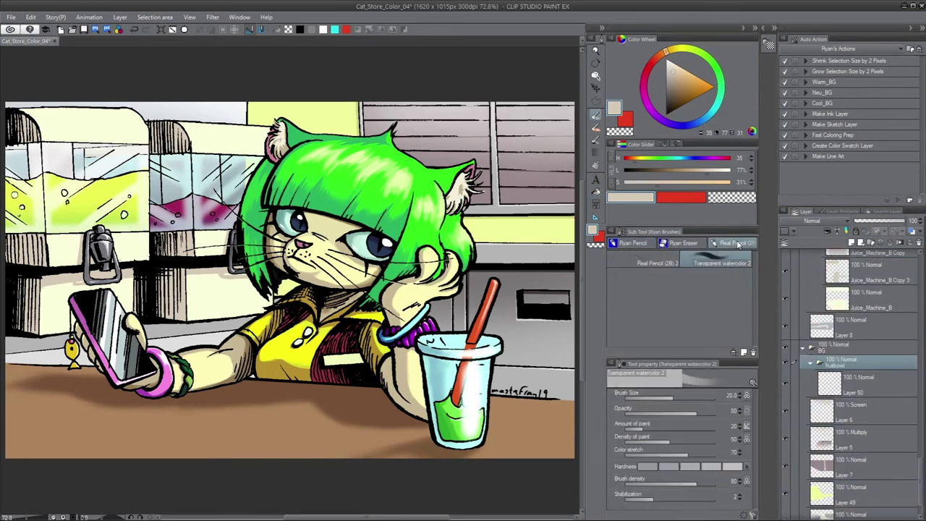
click(867, 372)
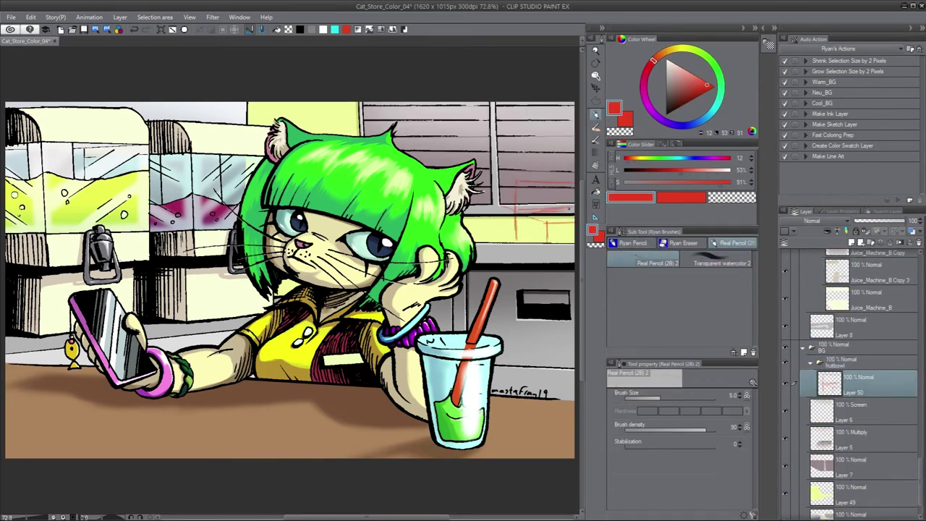
scroll(557, 210, up, 4)
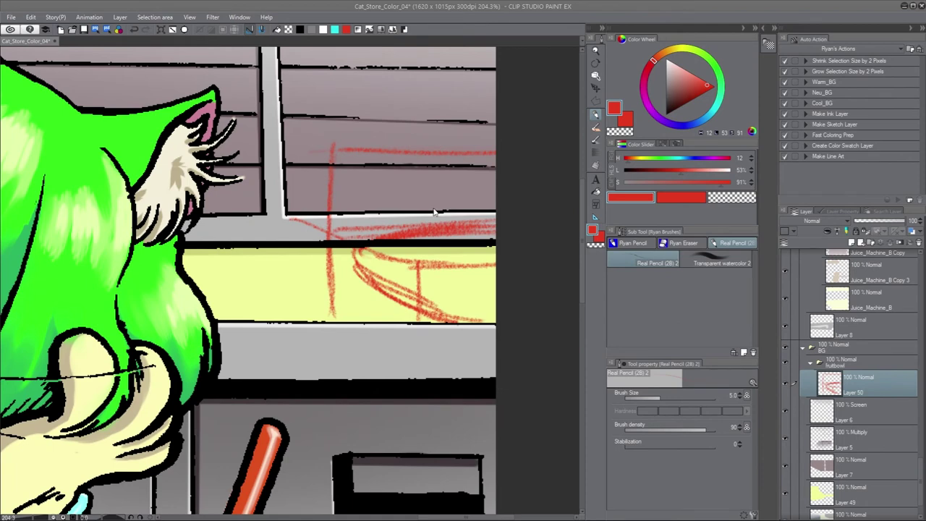
key(h)
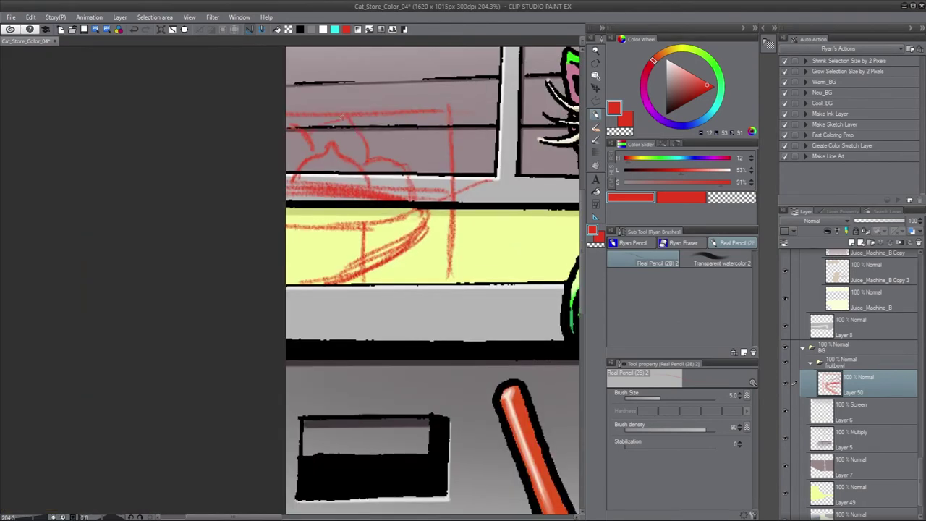
Step: Add a new layer and sketch red vertical guide lines and a rim line for a second bowl between the first bowl and the cat
drag(506, 217, 401, 245)
key(ctrl+shift+n)
drag(405, 142, 405, 311)
drag(336, 207, 330, 310)
drag(416, 217, 484, 221)
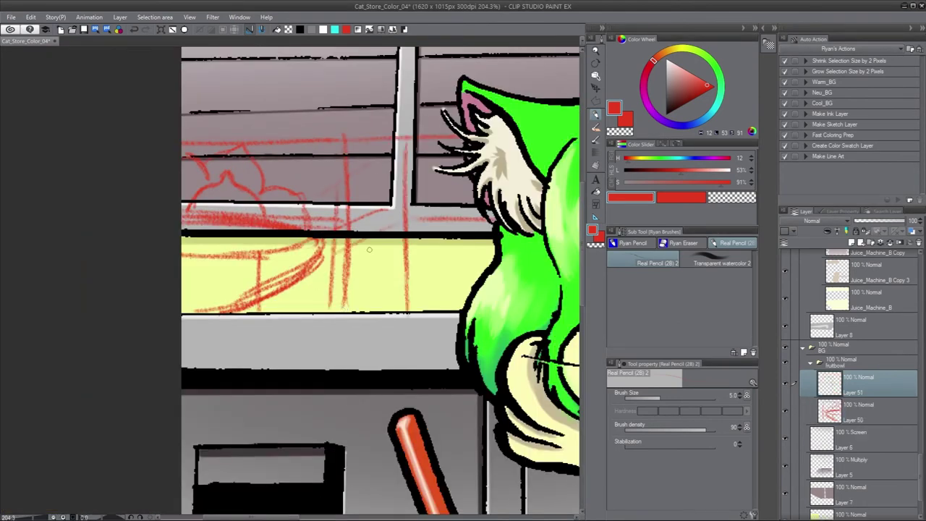
Step: Sketch the second bowl's thick rim and its curved side tapering down to the counter
drag(351, 253, 493, 247)
drag(394, 228, 480, 220)
drag(365, 240, 440, 309)
drag(490, 222, 451, 246)
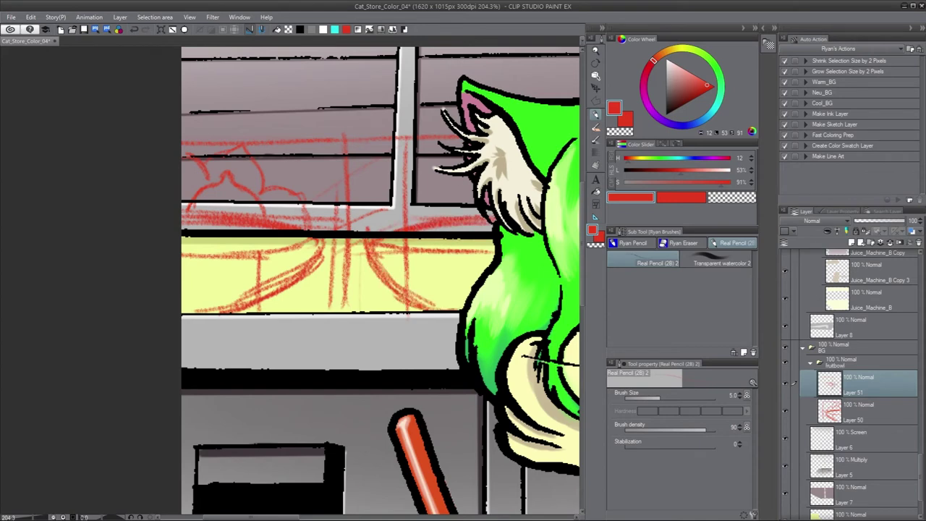
Step: Sketch a bunch of bananas and other fruit in red above the second bowl's rim, redrawing rejected strokes
drag(394, 231, 402, 197)
drag(434, 198, 473, 186)
drag(369, 232, 410, 189)
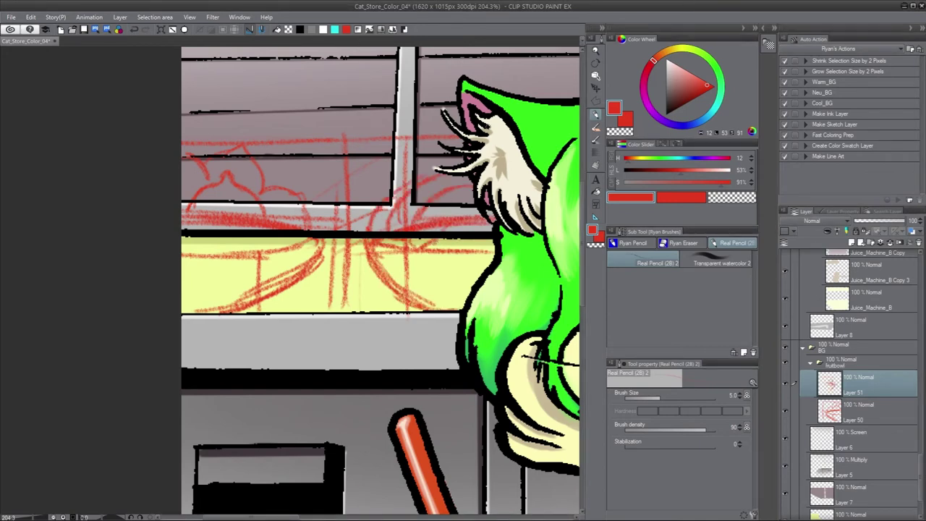
drag(387, 231, 409, 180)
drag(372, 250, 435, 240)
drag(420, 181, 445, 164)
drag(435, 219, 383, 190)
drag(438, 239, 365, 253)
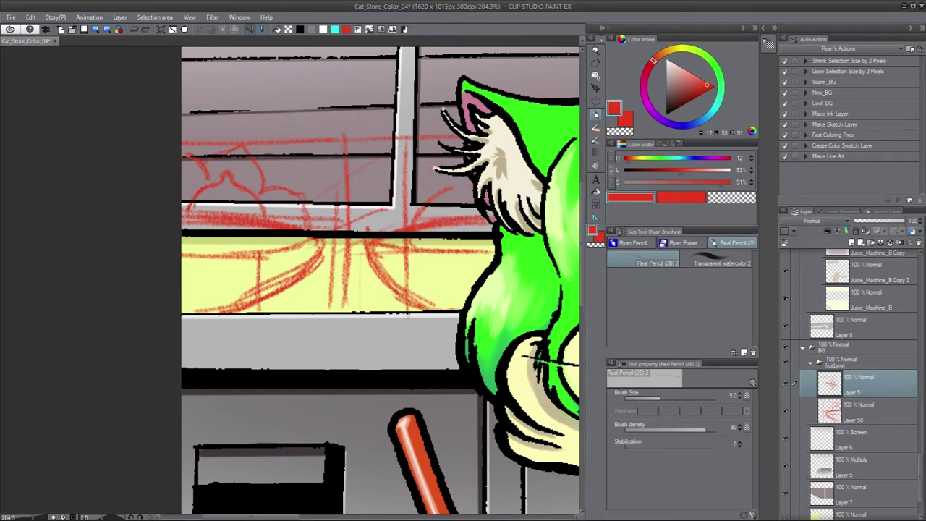
drag(389, 171, 372, 227)
mouse_move(468, 185)
mouse_down()
mouse_move(393, 224)
mouse_move(397, 188)
mouse_up()
drag(379, 230, 369, 207)
drag(402, 181, 377, 171)
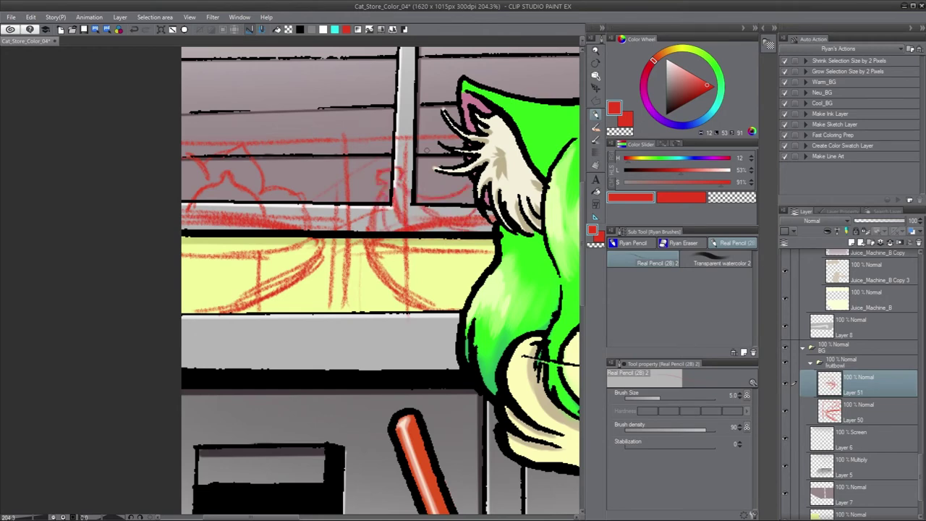
Step: Add a new layer and ink the first bowl and its fruit in black with G-pen 2 at size 7
click(851, 242)
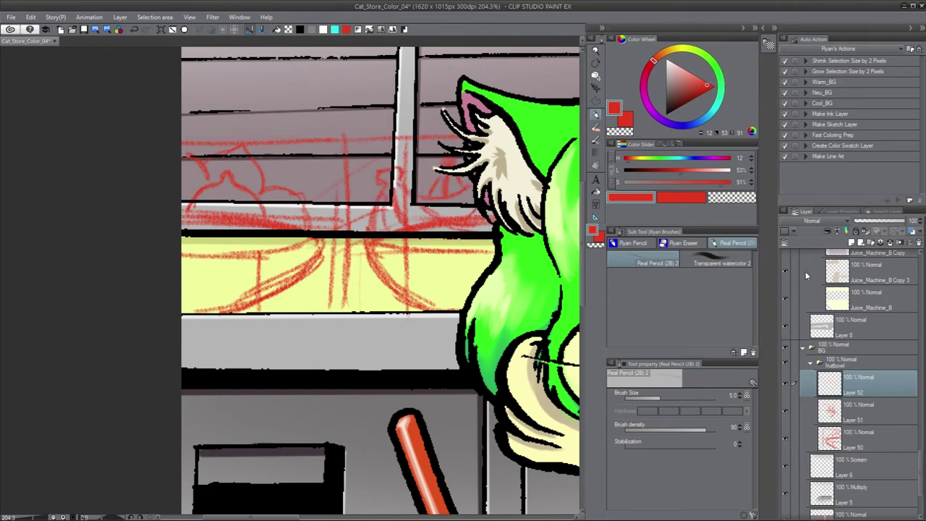
click(633, 242)
click(670, 110)
mouse_move(182, 214)
mouse_down()
mouse_move(315, 227)
mouse_move(246, 312)
mouse_up()
key(ctrl+z)
drag(329, 240, 259, 311)
drag(186, 210, 266, 213)
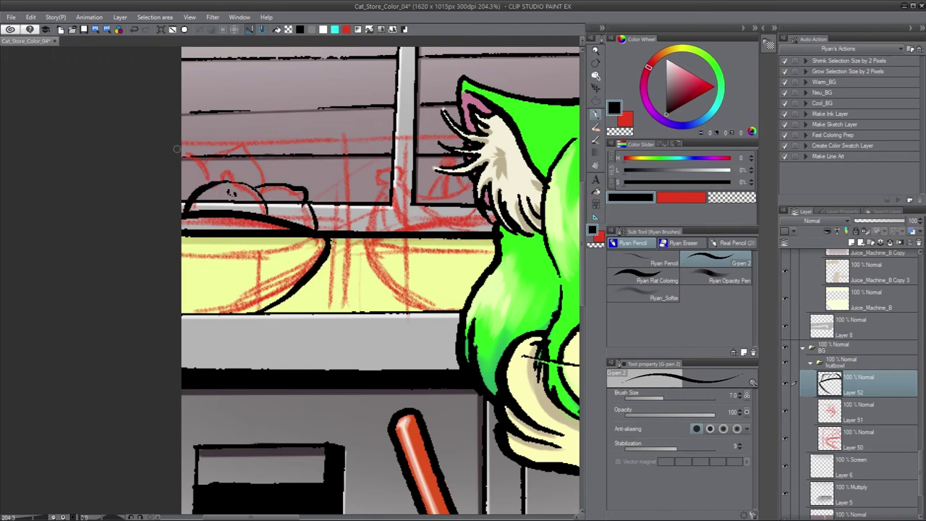
drag(176, 149, 240, 149)
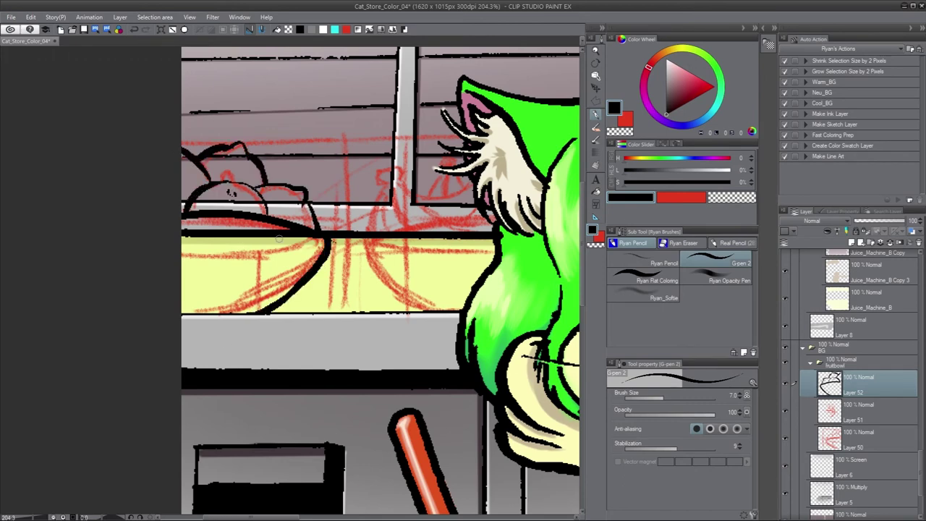
Step: Ink the second bowl beside the cat and its bananas and fruit in black on Layer 52
drag(279, 238, 167, 268)
drag(250, 273, 293, 340)
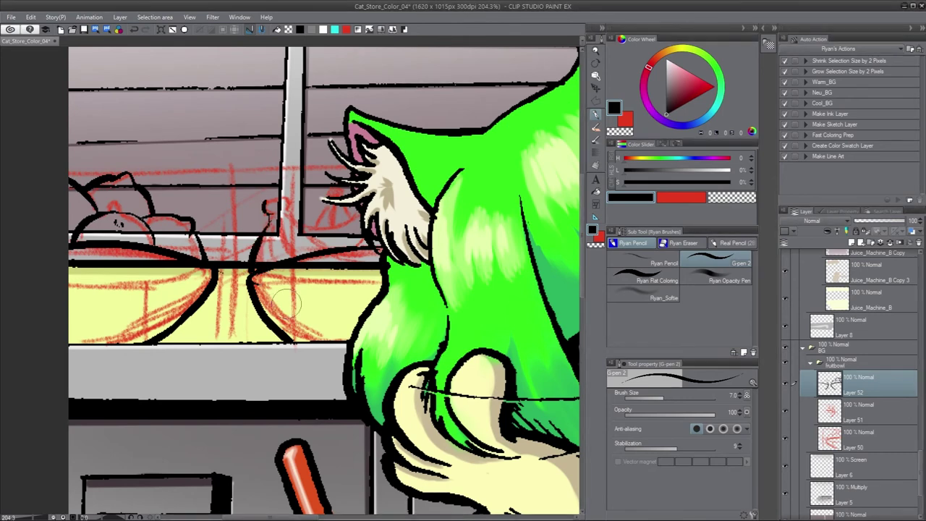
drag(262, 206, 291, 214)
drag(302, 231, 358, 216)
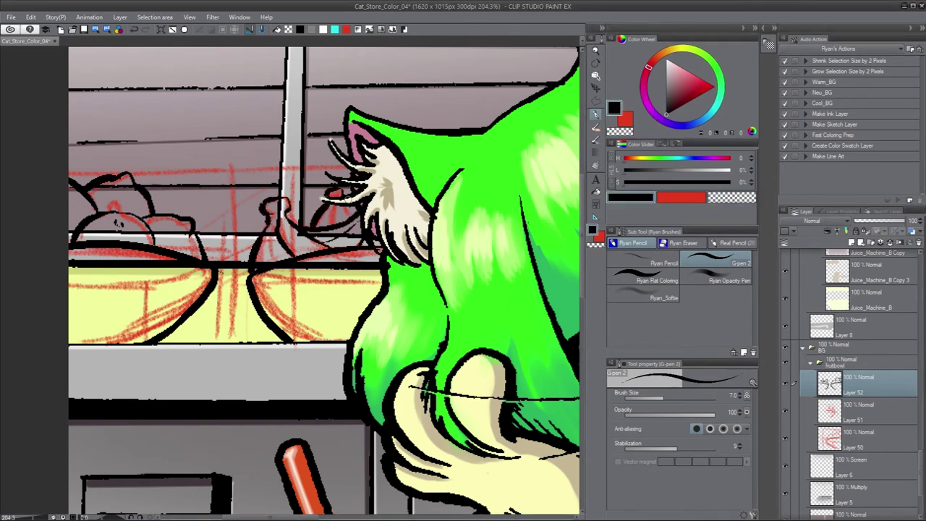
Step: Hide the two red sketch layers and add a new empty layer above the inked bowls
key(ctrl+0)
scroll(198, 245, up, 2)
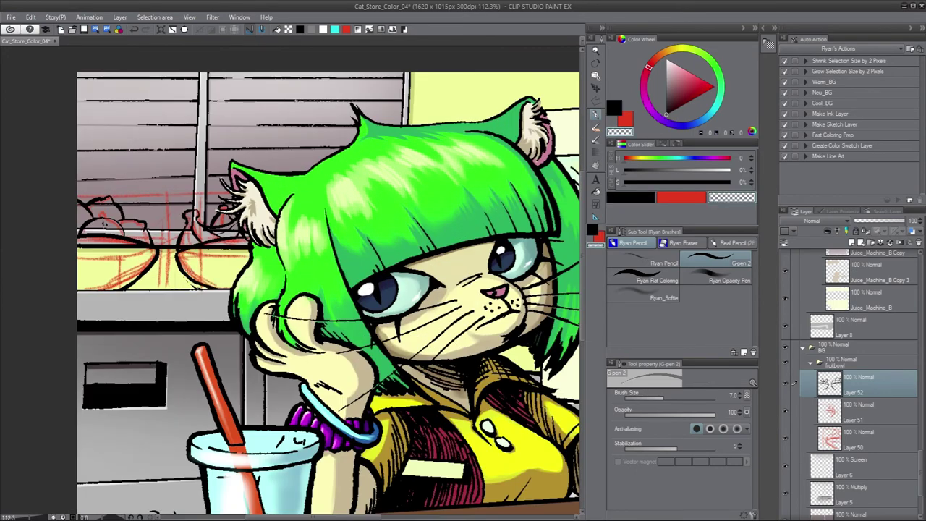
key(c)
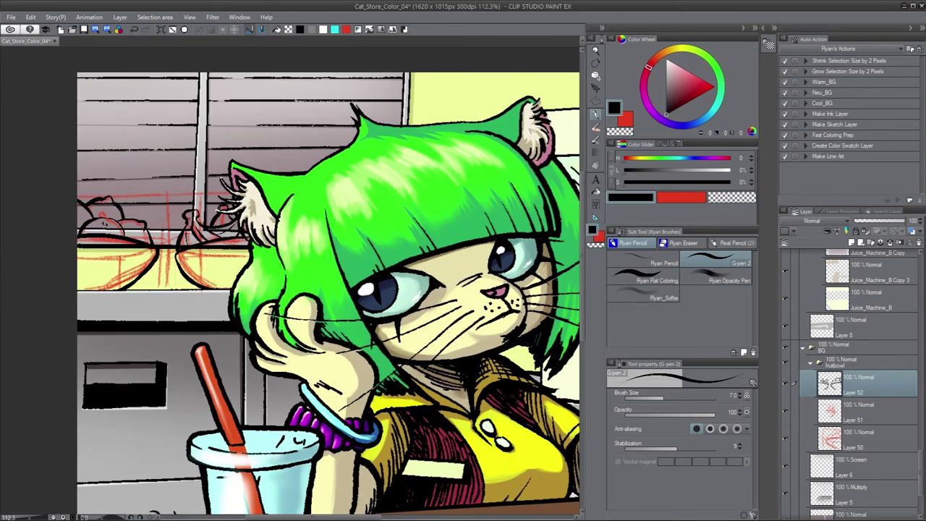
key(ctrl+shift+n)
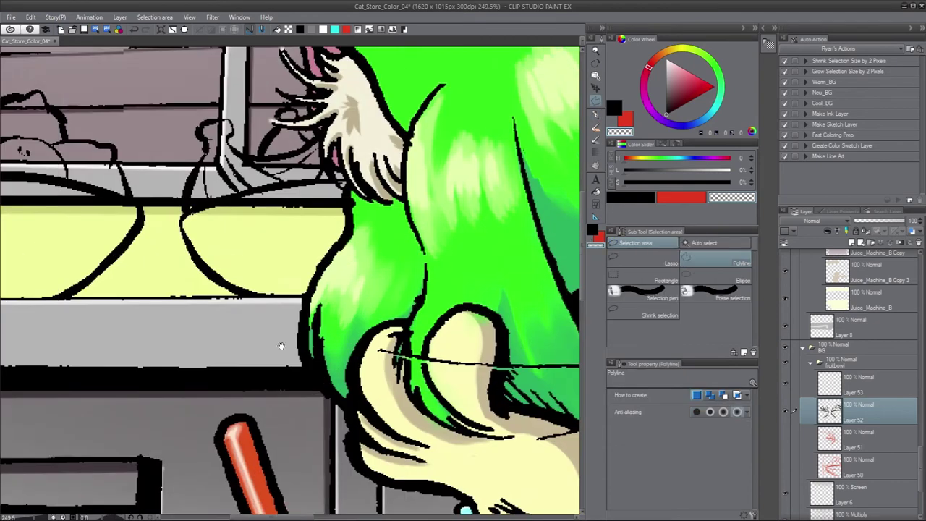
Step: Try filling the second bowl on Layer 53 with orange and yellow inside a polyline selection
key(m)
scroll(76, 227, up, 3)
click(470, 249)
scroll(506, 433, down, 5)
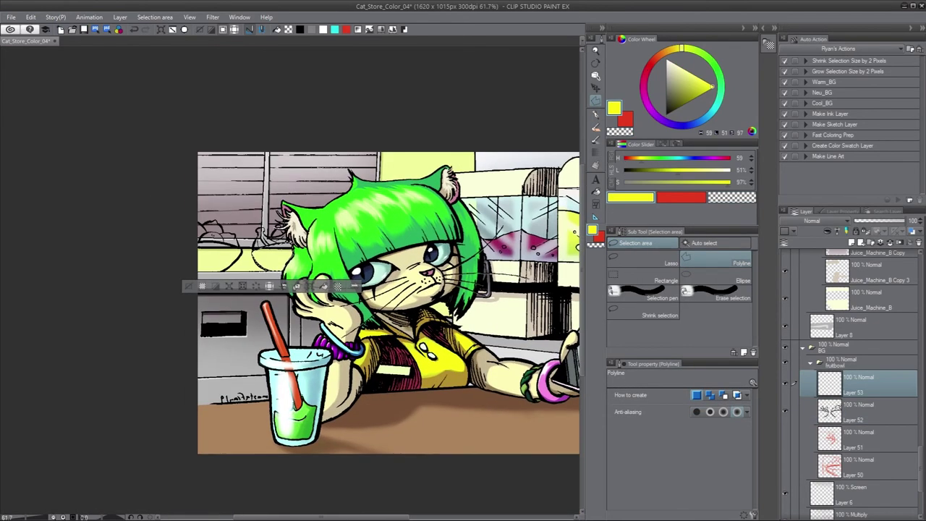
key(alt+BackSpace)
drag(669, 62, 667, 124)
key(alt+BackSpace)
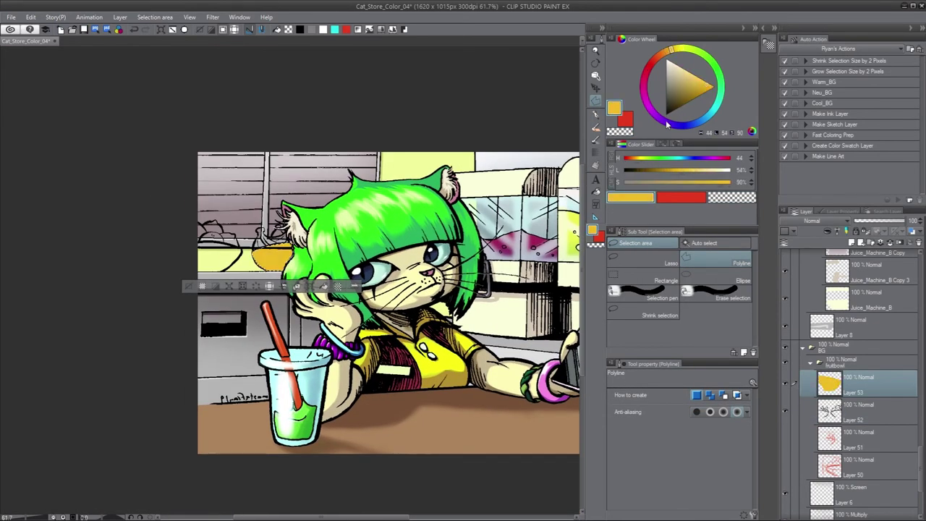
click(681, 49)
click(696, 76)
key(alt+BackSpace)
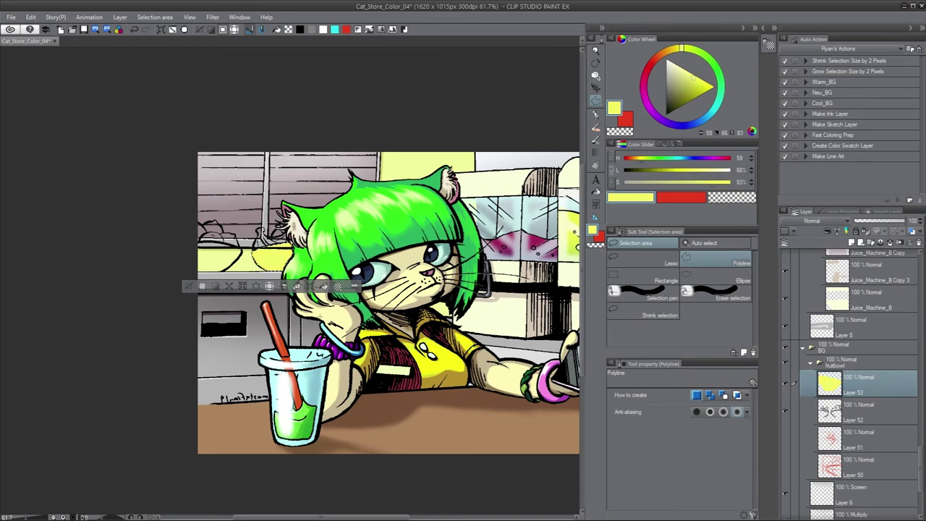
Step: Move the two inked bowls on Layer 52 farther apart and rename the empty layer above them cups
key(alt+bracketleft)
key(h)
key(ctrl+t)
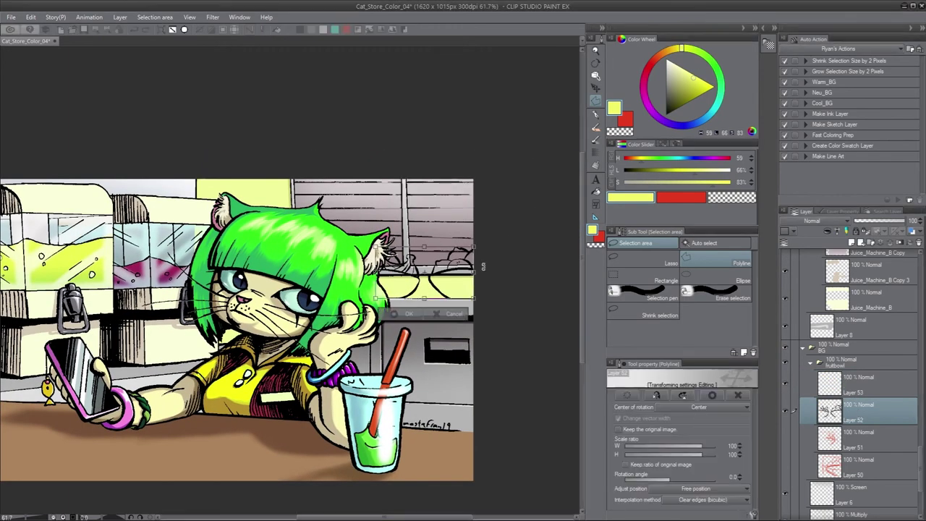
key(Escape)
key(m)
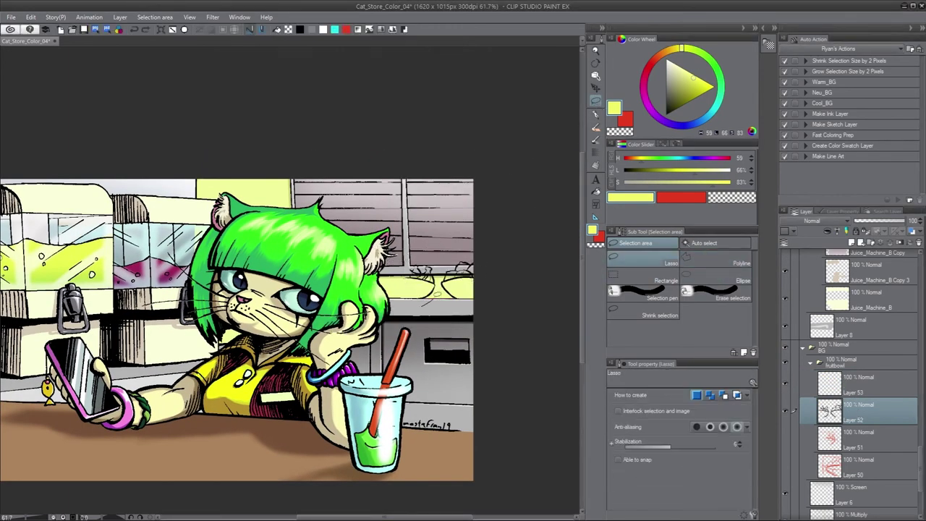
key(ctrl+t)
key(Escape)
key(alt+bracketright)
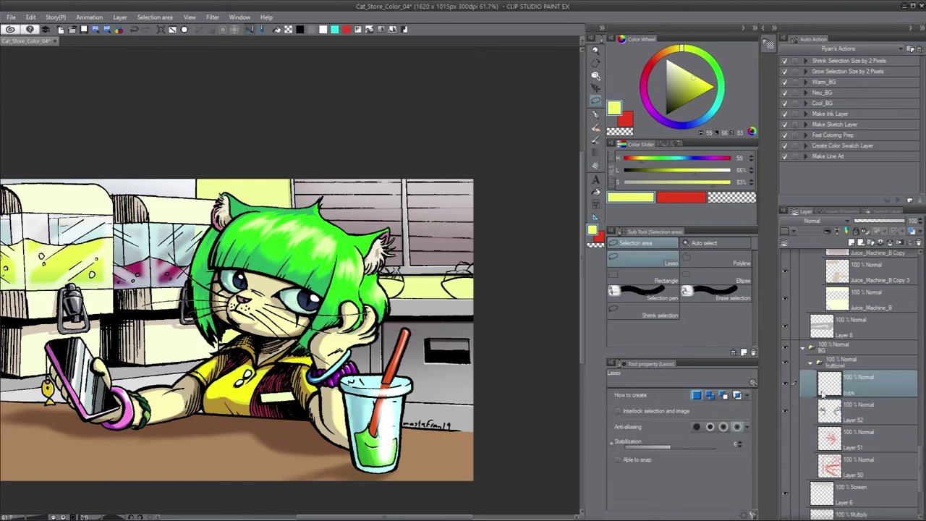
Step: Touch up the black outlines of the bowl and bananas beside the cat with G-pen 2 at size 3
key(p)
scroll(432, 273, up, 5)
alt+click(432, 273)
key(alt+bracketleft)
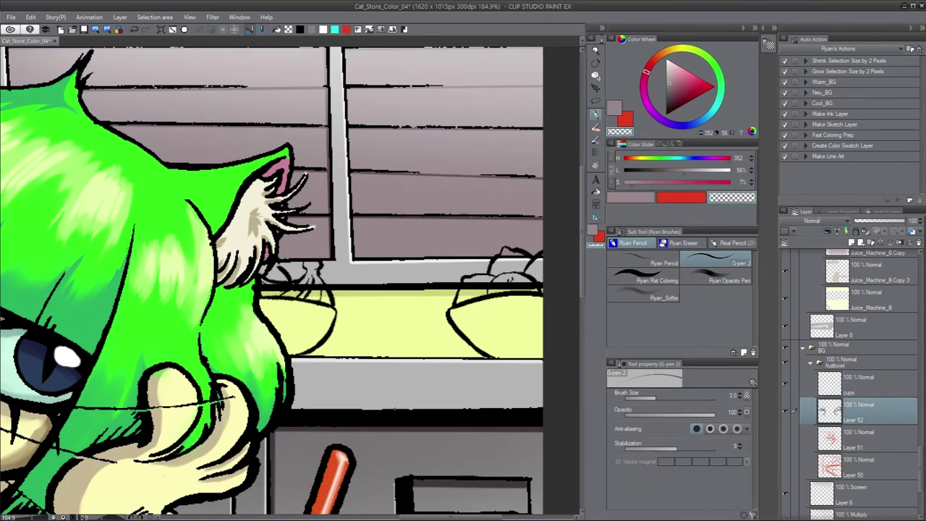
key(d)
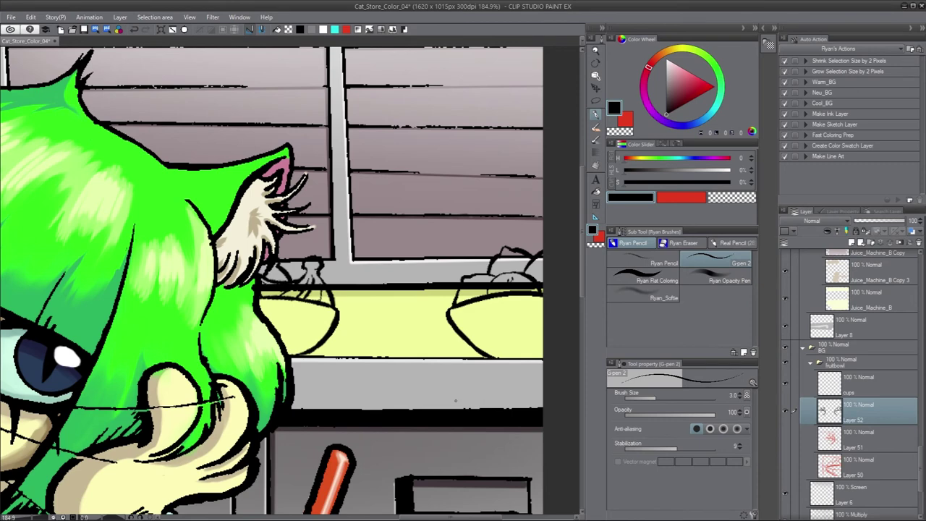
key(alt+bracketright)
drag(416, 153, 391, 357)
drag(448, 153, 455, 283)
key(ctrl+z)
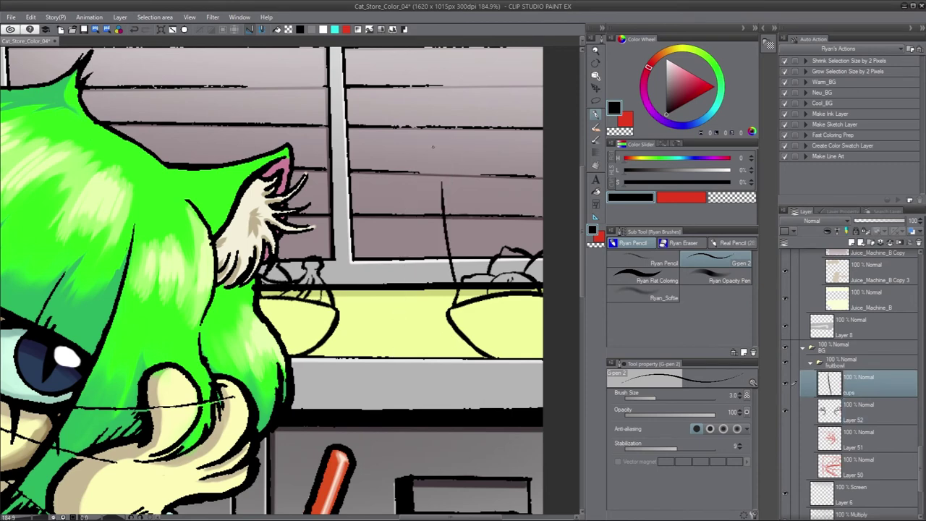
key(ctrl+z)
Step: Draw a tall tapering stack of cups in black between the two bowls on the cups layer
drag(432, 164, 450, 358)
drag(406, 190, 391, 357)
drag(402, 163, 433, 165)
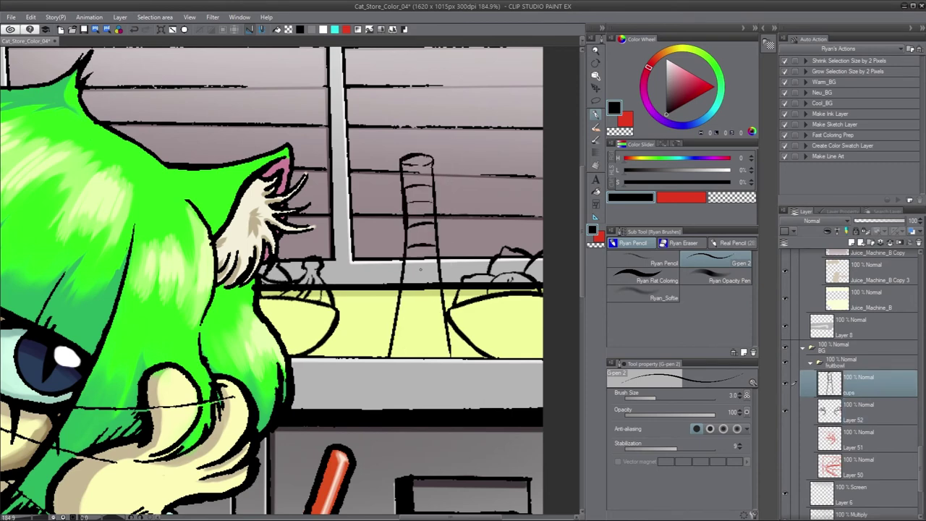
drag(399, 300, 443, 299)
mouse_move(419, 217)
mouse_down()
mouse_move(437, 217)
mouse_move(400, 277)
mouse_move(398, 355)
mouse_up()
Step: Duplicate the cups layer and shift the tall cup stack closer to the first fruit bowl
key(ctrl+c)
key(ctrl+v)
key(ctrl+t)
key(Return)
Step: Add a new layer and draw a shorter stack of cups in front of the tall one
key(ctrl+shift+n)
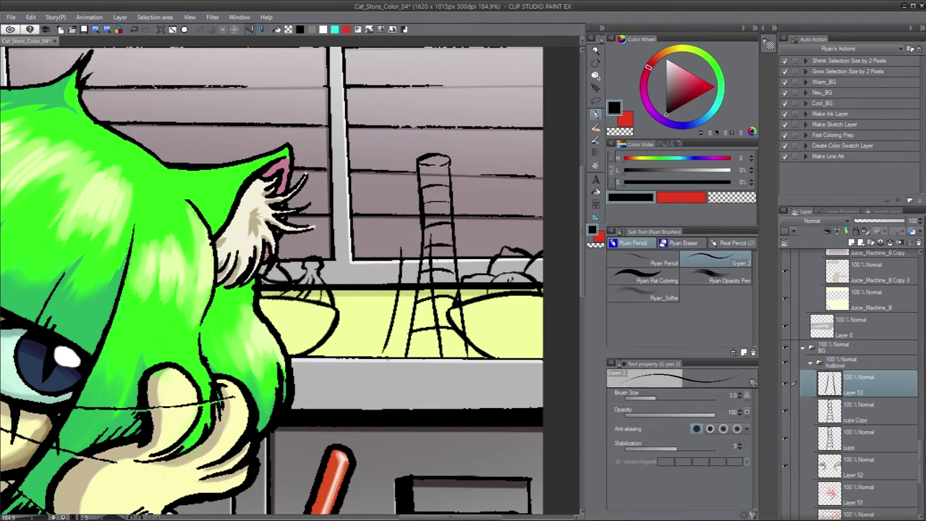
drag(404, 240, 389, 354)
drag(404, 236, 422, 236)
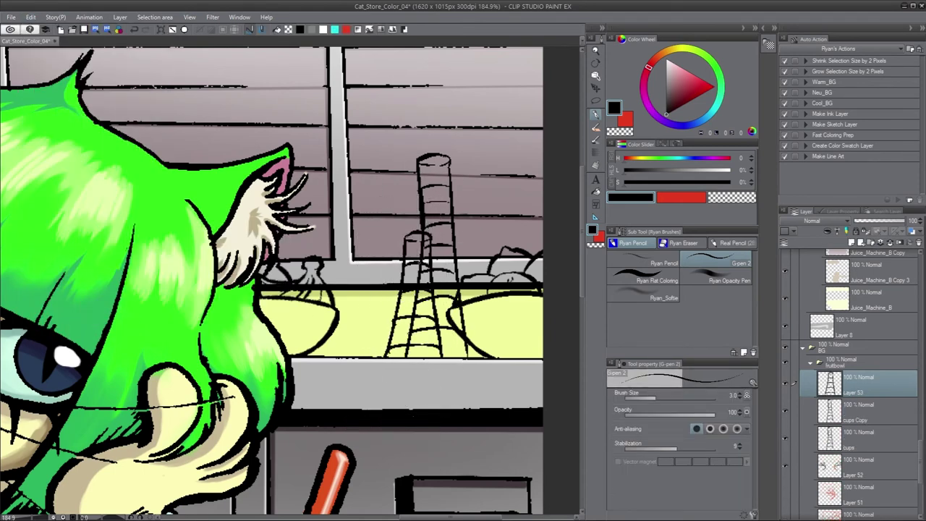
Step: Add another layer and draw an upright cup and a tipped-over cup between the short stack and the second bowl
key(ctrl+shift+n)
mouse_move(366, 303)
mouse_down()
mouse_move(396, 305)
mouse_move(371, 357)
mouse_up()
drag(346, 324, 335, 358)
drag(336, 357, 362, 326)
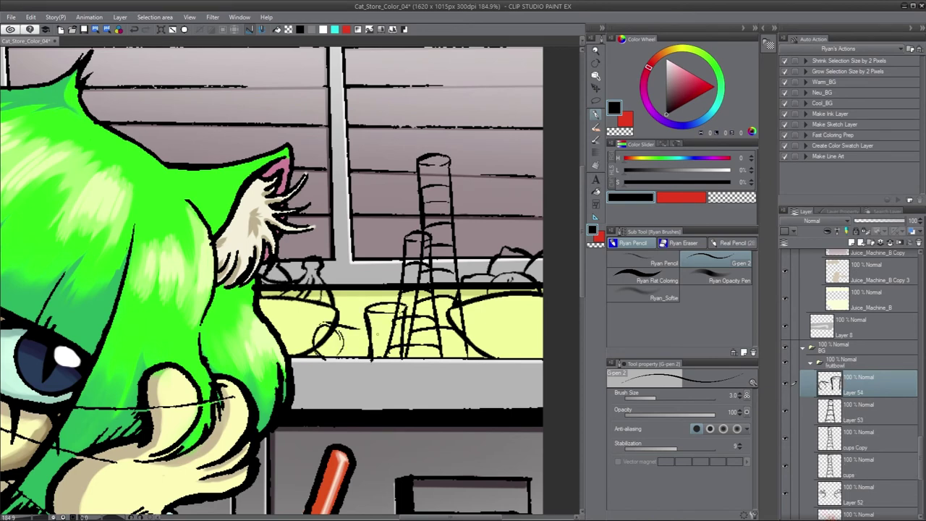
Step: Reduce the tall stack to a single cups layer nearer the first bowl and erase the outlines hidden behind nearer cups
click(871, 418)
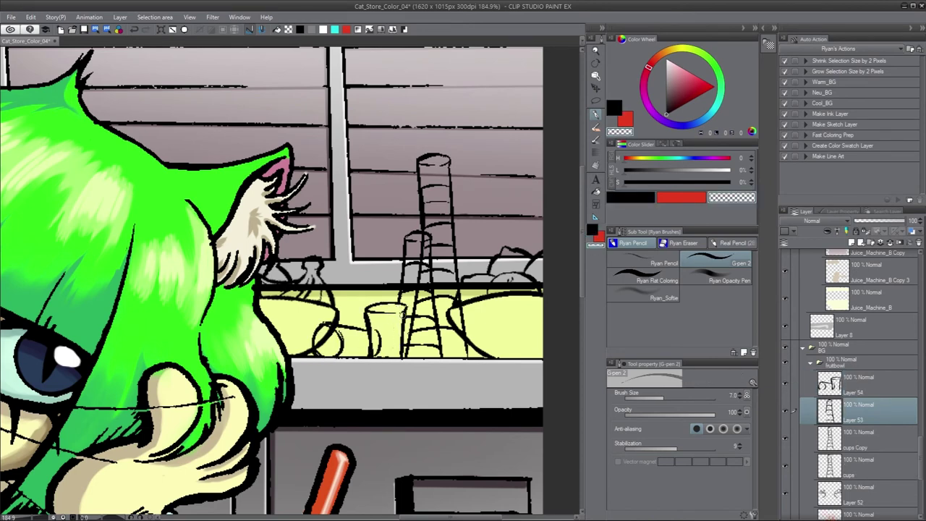
click(871, 438)
key(ctrl+z)
key(ctrl+z)
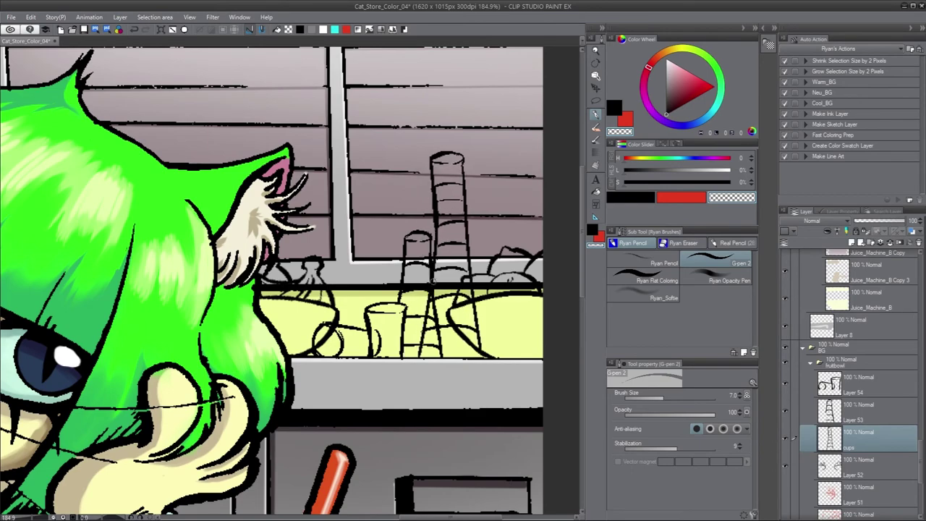
scroll(424, 306, down, 5)
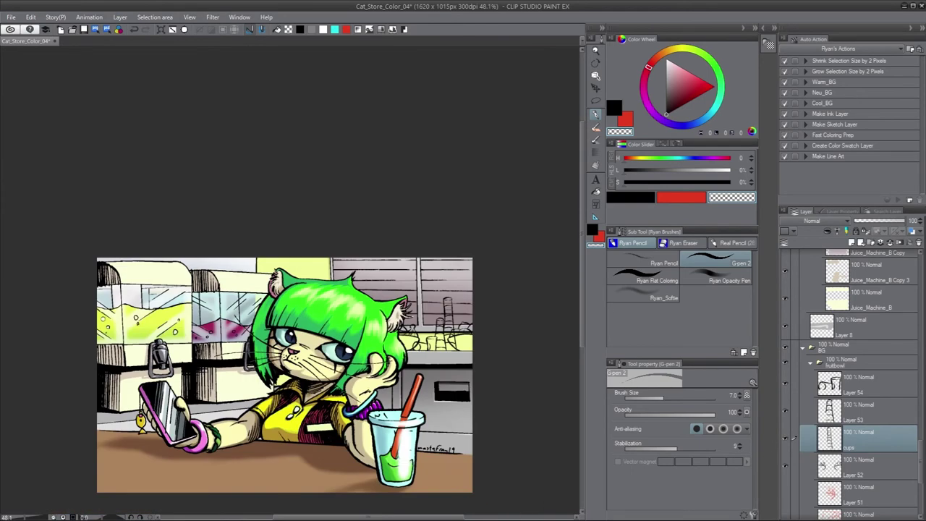
scroll(434, 326, up, 5)
key(alt+bracketleft)
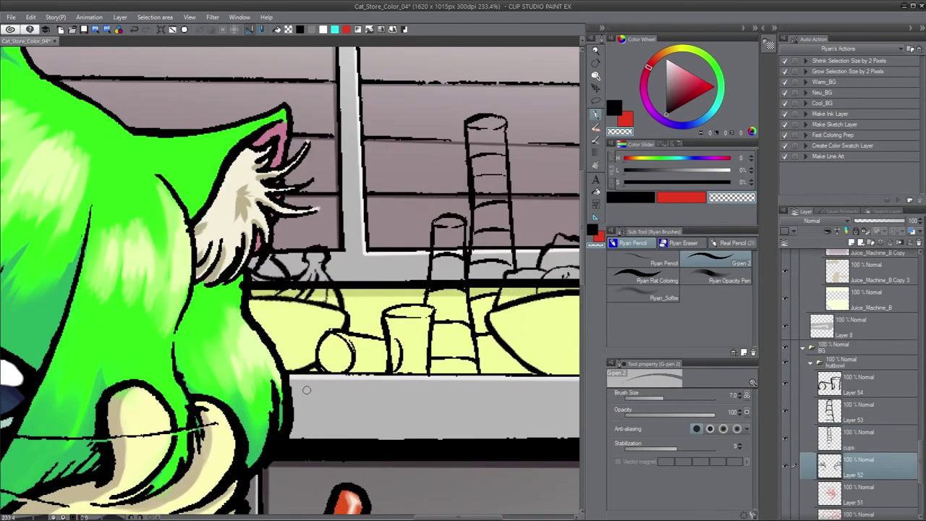
Step: Combine the cup and bowl ink on Layer 52 and merge it into the Color Copy line art at 100% opacity
scroll(454, 397, down, 2)
drag(861, 467, 843, 328)
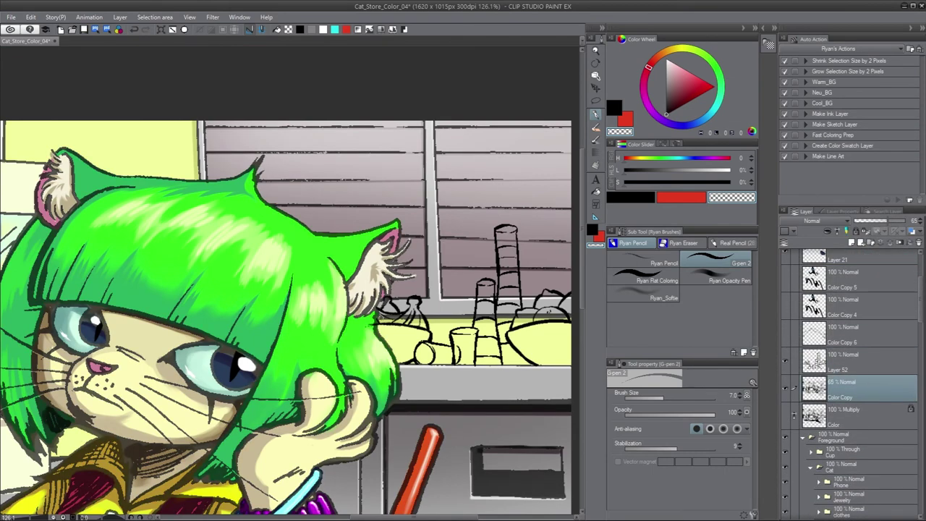
click(644, 275)
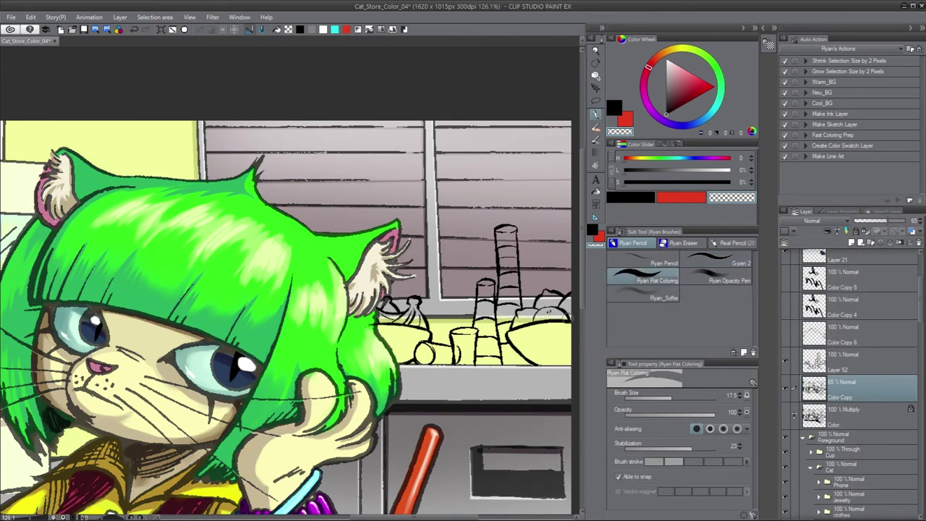
key(ctrl+e)
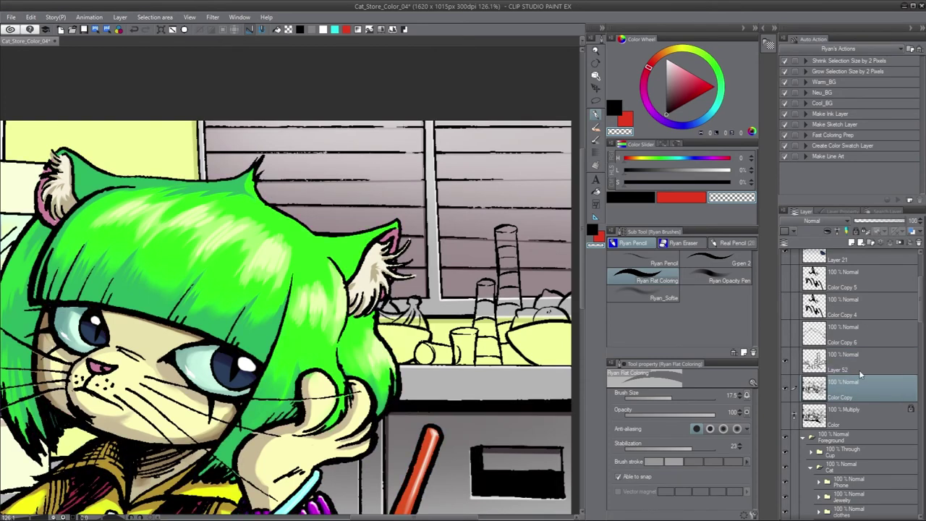
Step: Clear the red sketches, keeping Layer 50 for colour, and fill both fruit bowls with pale cream
scroll(919, 320, down, 5)
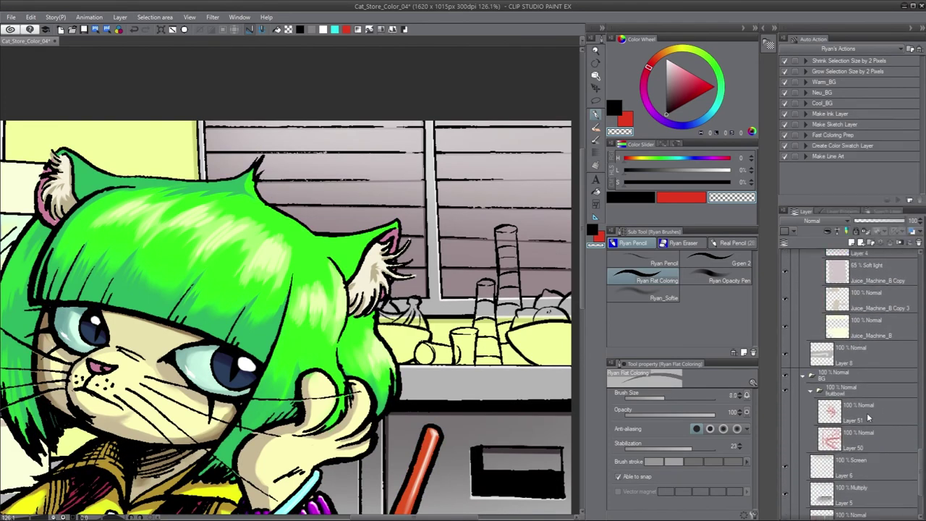
click(868, 411)
key(g)
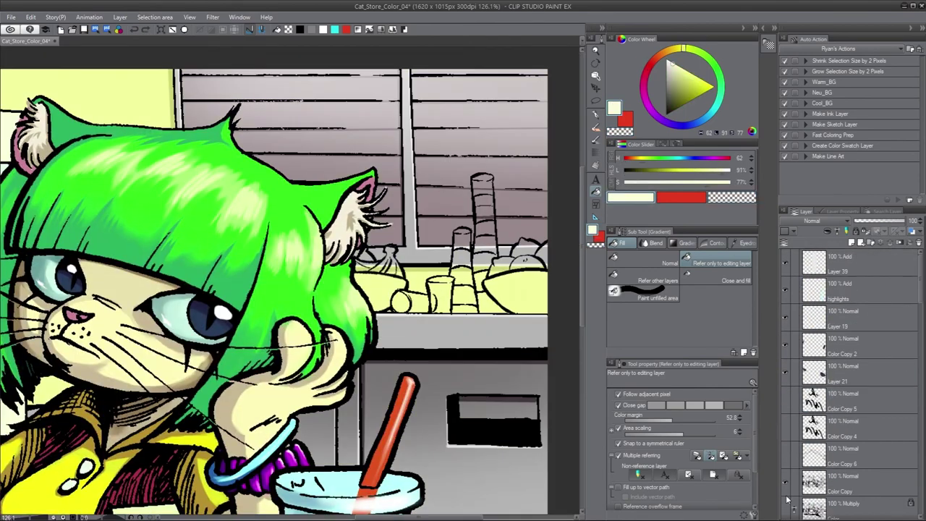
scroll(793, 388, down, 1)
drag(373, 291, 344, 230)
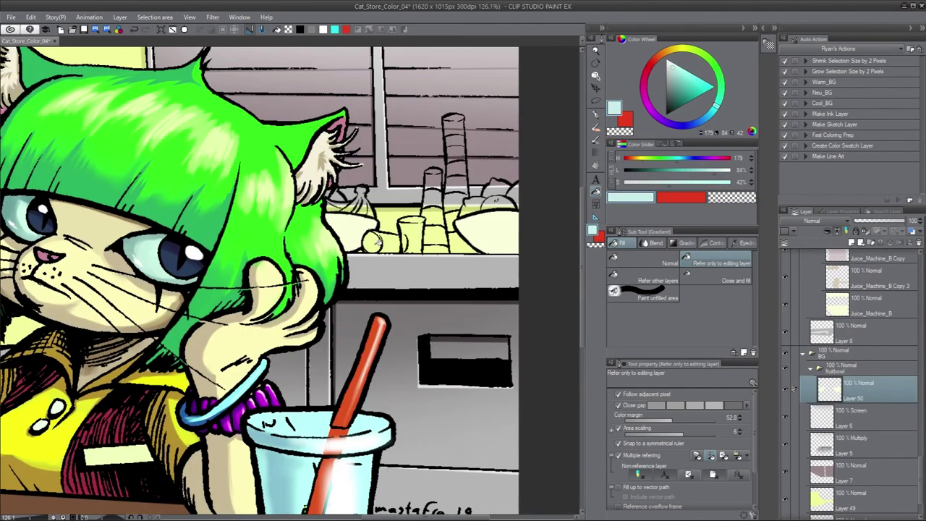
Step: Fill the tipped cup, the upright cup and both cup stacks with light cyan on Layer 50
click(382, 242)
click(436, 239)
click(432, 177)
click(456, 159)
Step: Fill the bananas in the bowl beside the cat with light yellow at hue 62, luminosity 67 and saturation 84
click(683, 49)
click(693, 77)
click(356, 203)
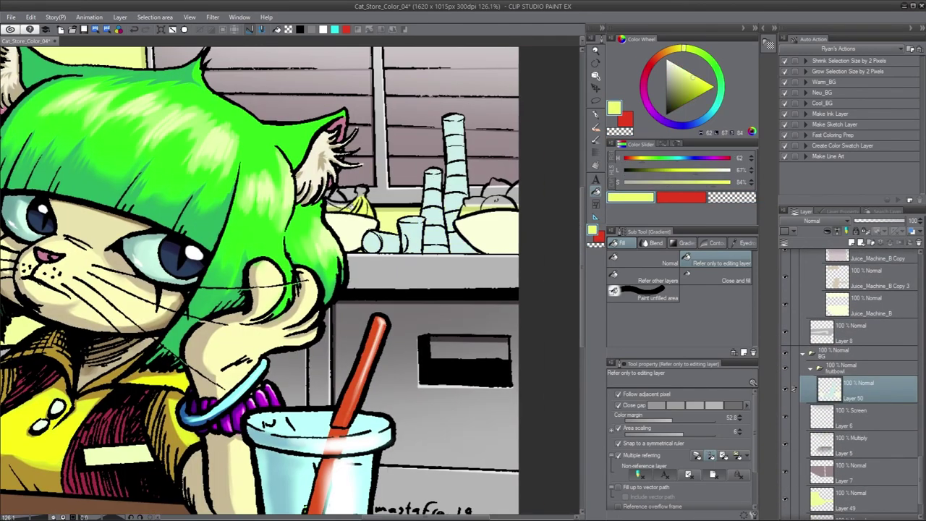
Step: Fill the fruit in the bowl beside the tall cup stack with light green, golden orange and light yellow
click(499, 189)
click(496, 206)
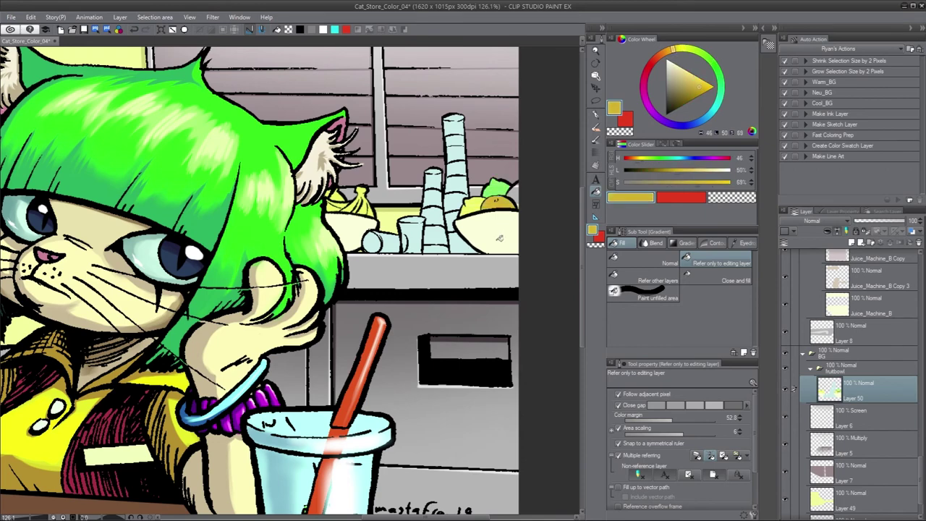
click(510, 194)
scroll(470, 271, down, 5)
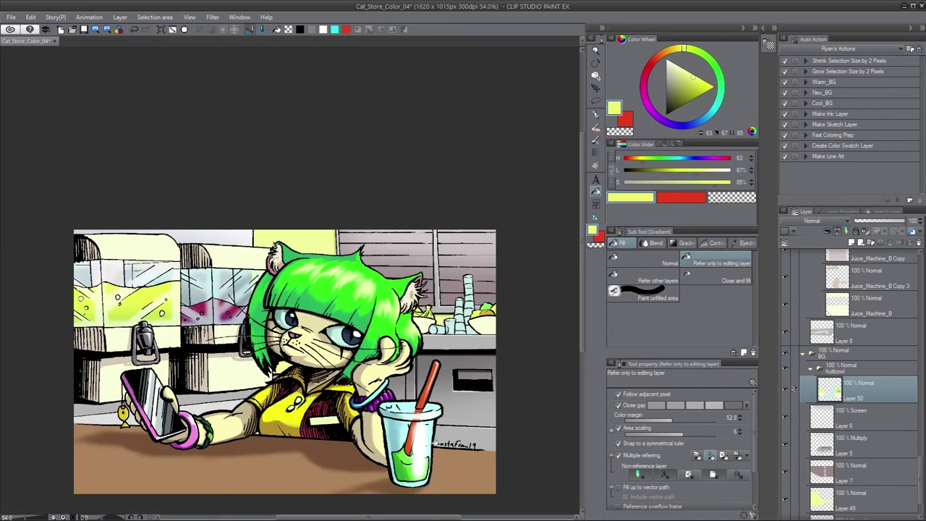
Step: Shade the fruit and bananas in both bowls with darker orange, green and olive yellow tones using the Ryan Opacity Pen
key(p)
scroll(497, 306, up, 5)
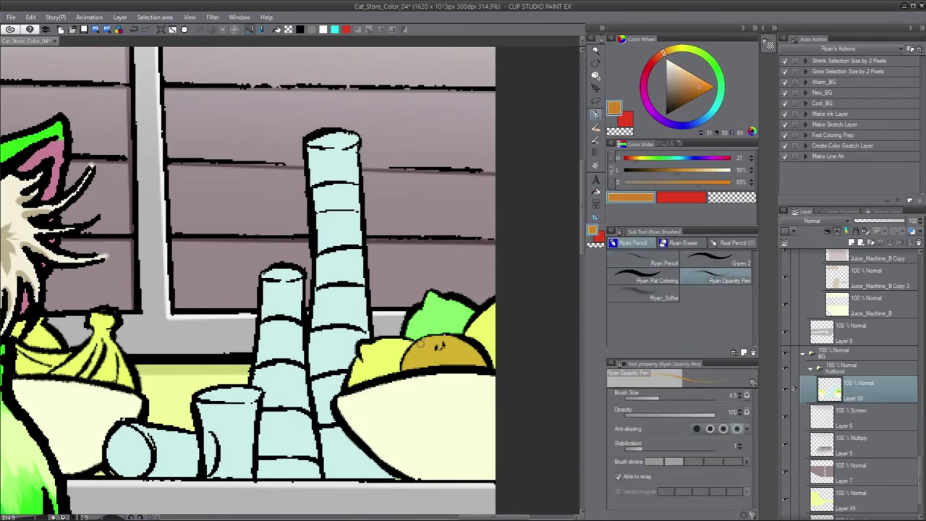
alt+click(438, 318)
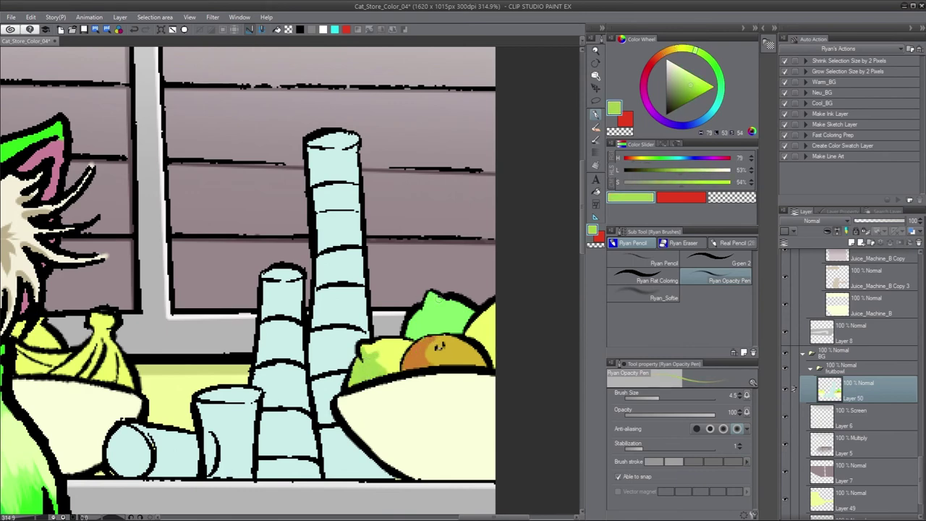
alt+click(428, 304)
mouse_move(428, 311)
mouse_down()
mouse_move(491, 336)
mouse_move(349, 421)
mouse_move(372, 383)
mouse_move(370, 343)
mouse_move(370, 382)
mouse_up()
alt+click(371, 384)
drag(479, 317, 491, 366)
mouse_move(373, 471)
mouse_down()
mouse_move(650, 417)
mouse_move(703, 394)
mouse_up()
drag(376, 254, 361, 300)
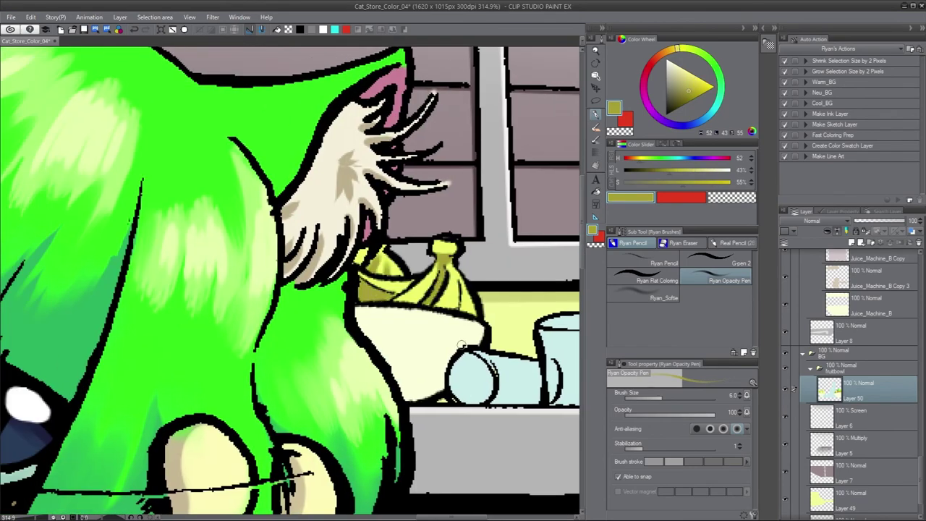
Step: Shade the tipped cup, the upright cup and both cup stacks with teal at hue 193, luminosity 58, saturation 42
mouse_move(461, 345)
mouse_down()
mouse_move(356, 355)
mouse_move(365, 408)
mouse_up()
alt+click(361, 378)
drag(362, 365, 376, 413)
mouse_move(442, 333)
mouse_down()
mouse_move(446, 385)
mouse_move(405, 408)
mouse_up()
drag(434, 289, 286, 326)
drag(355, 246, 358, 427)
mouse_move(407, 112)
mouse_down()
mouse_move(413, 336)
mouse_move(419, 113)
mouse_up()
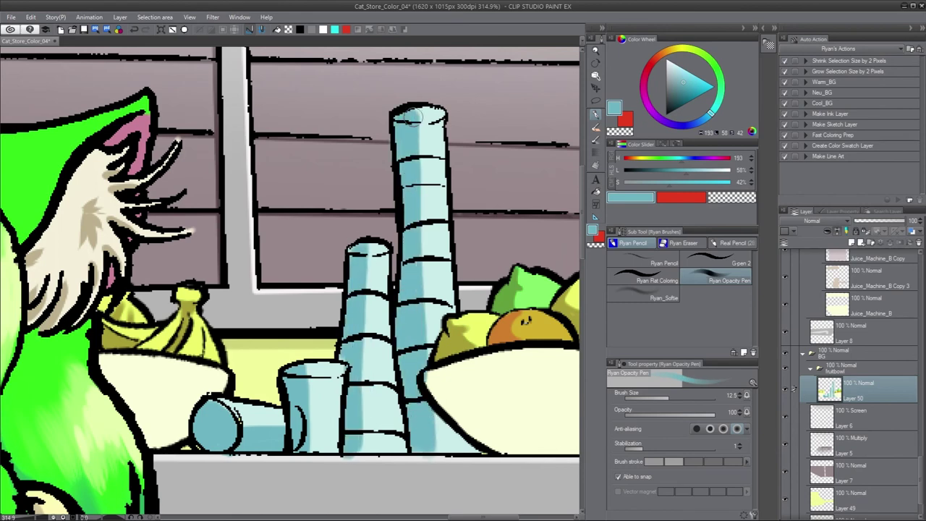
Step: Refine the teal shading along the stacked cups with the Ryan Opacity Pen at brush size 4.5
key([)
key([)
key([)
key([)
key([)
key([)
key([)
key([)
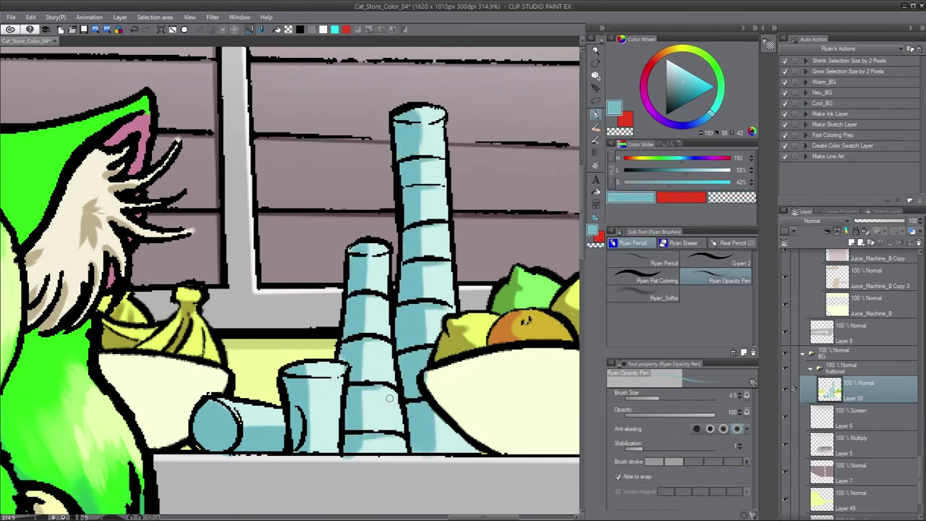
drag(389, 397, 516, 383)
Step: Shade both fruit bowls with greyish cream at hue 55, luminosity 78 and saturation 21, enlarging the brush to 15
alt+click(278, 411)
key(])
key(])
key(])
key(])
mouse_move(315, 391)
mouse_down()
mouse_move(274, 412)
mouse_move(313, 407)
mouse_move(85, 402)
mouse_up()
key(])
key(])
key(])
mouse_move(340, 340)
mouse_down()
mouse_move(434, 405)
mouse_move(463, 405)
mouse_up()
alt+click(434, 362)
drag(405, 333, 474, 388)
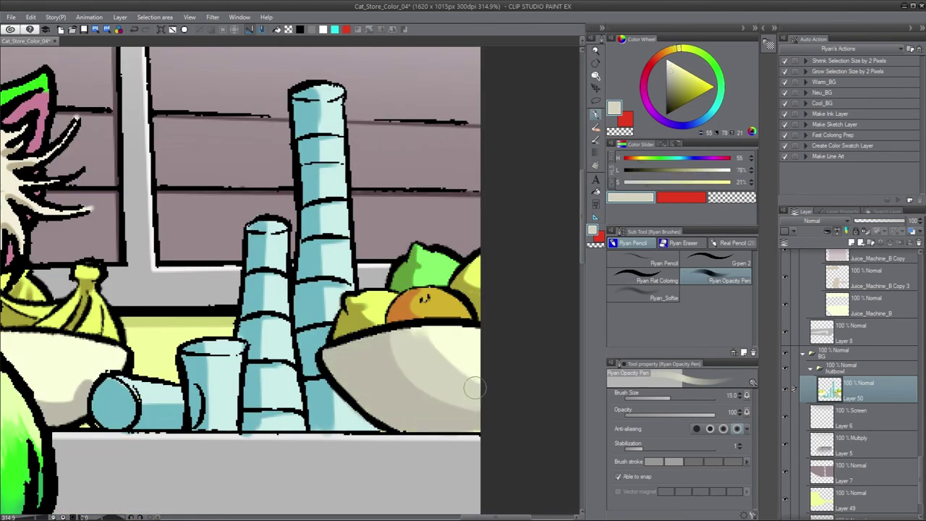
Step: Touch up the cups with light cyan at brush size 7 and save the file
alt+click(340, 402)
key([)
key([)
key([)
key([)
scroll(441, 390, down, 8)
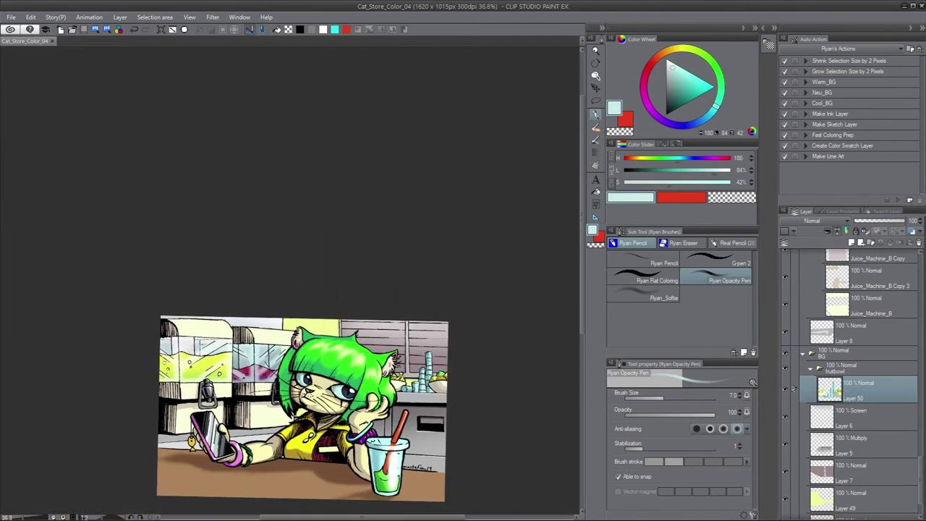
Step: Sketch rectangular panels in red along the tabletop's front edge on Layer 51 and ink their outer lines with G-pen 2 at size 8
key(F5)
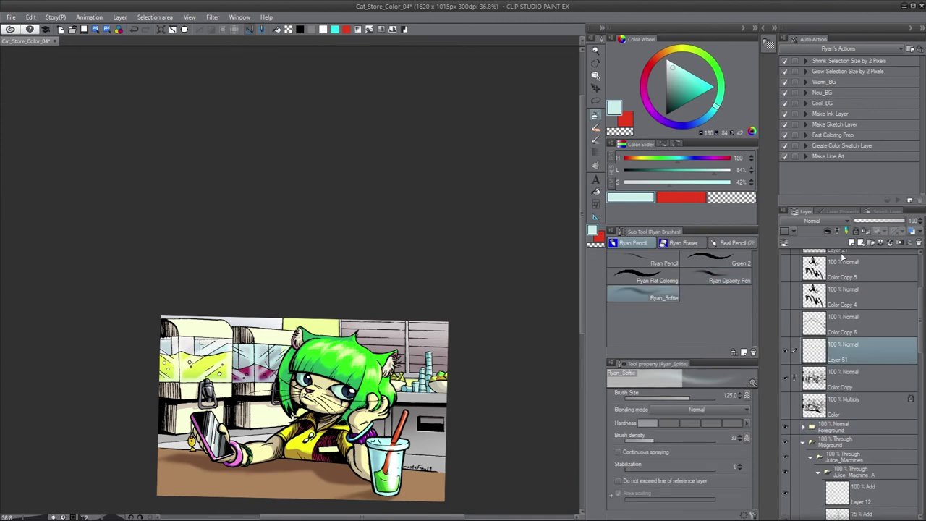
key(minus)
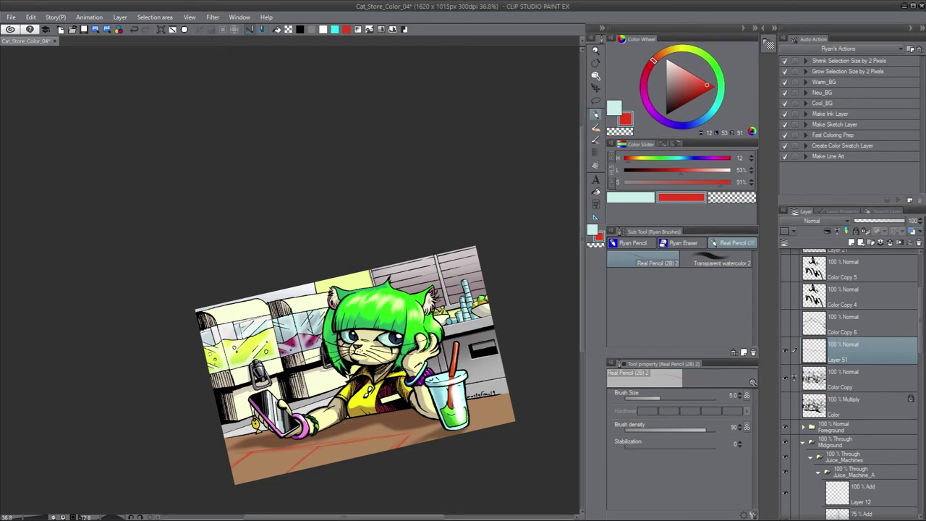
scroll(300, 483, up, 5)
key(p)
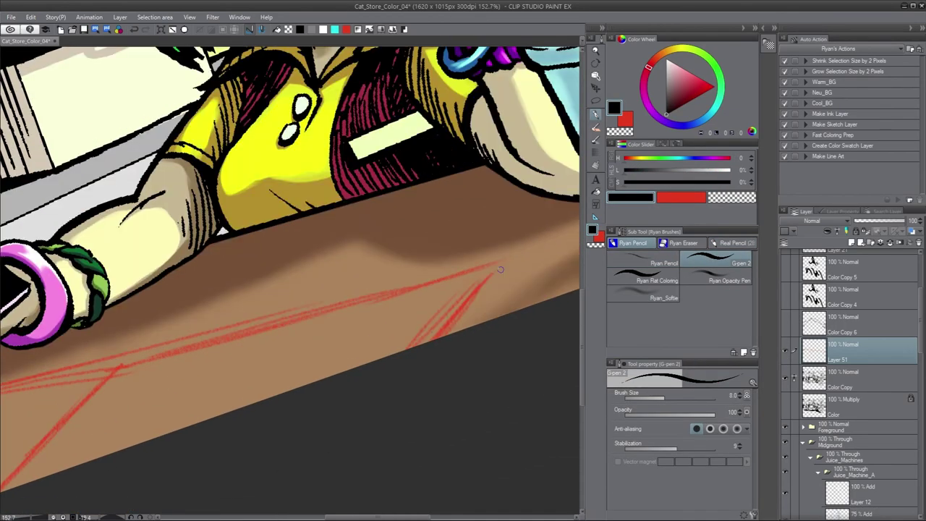
drag(7, 387, 504, 265)
drag(180, 415, 304, 284)
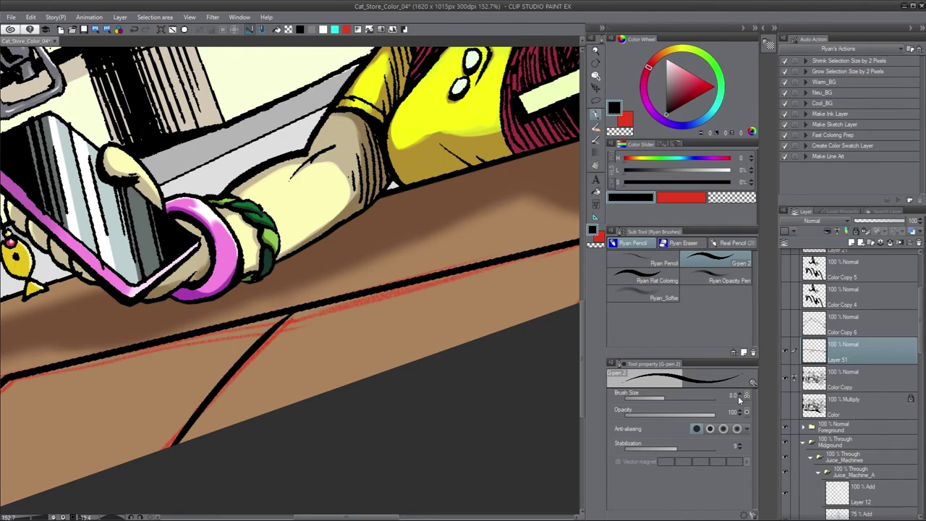
Step: Ink thin inner border lines inside the tabletop panels with G-pen 2 at brush size 3
click(739, 399)
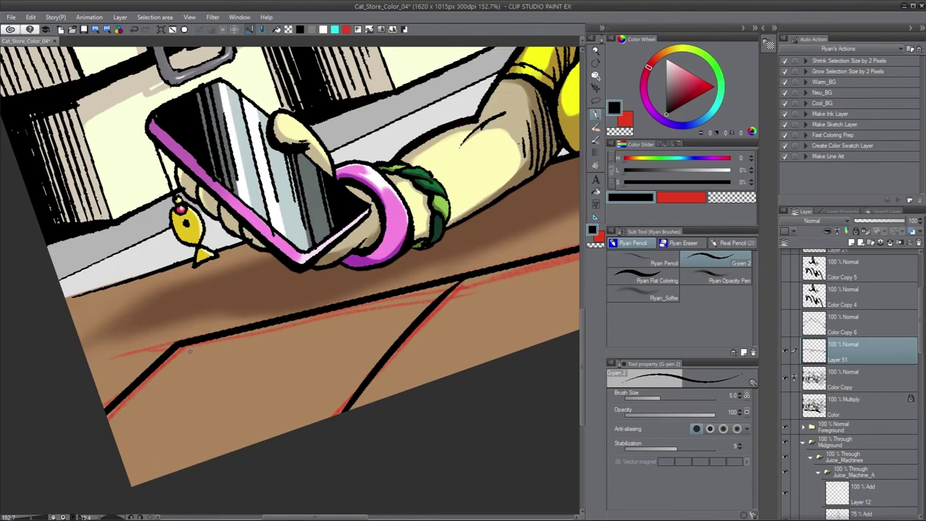
click(738, 404)
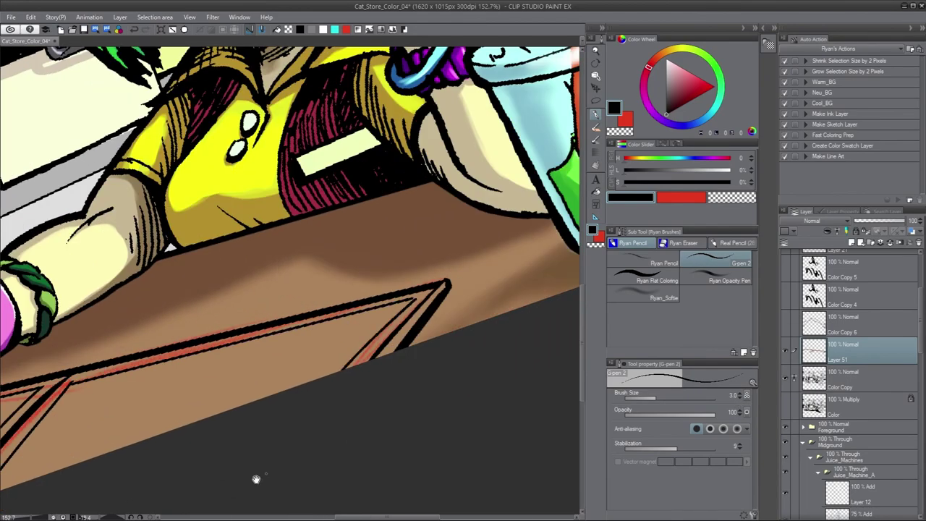
key(ctrl+minus)
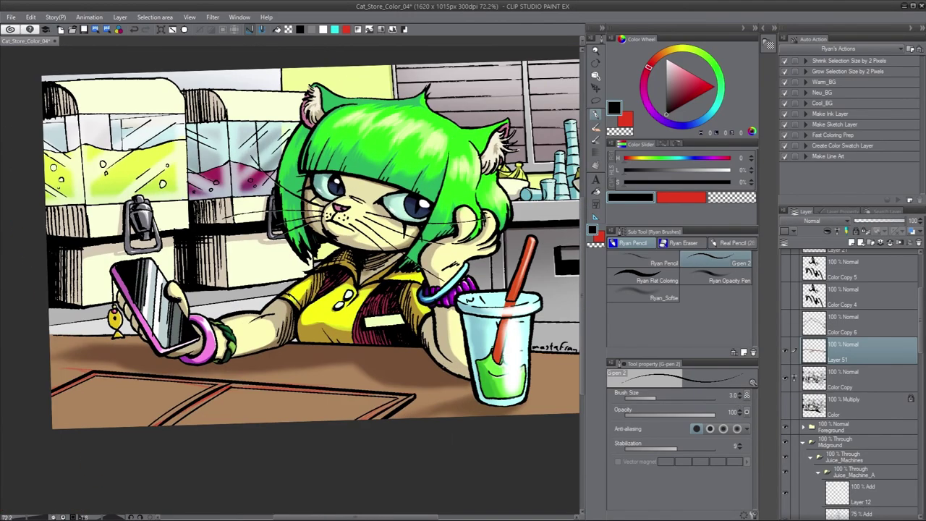
Step: Discard the tabletop panel drawing and Layer 51, keeping Color Copy as the active layer, and save the file
click(794, 377)
click(794, 350)
key(h)
key(h)
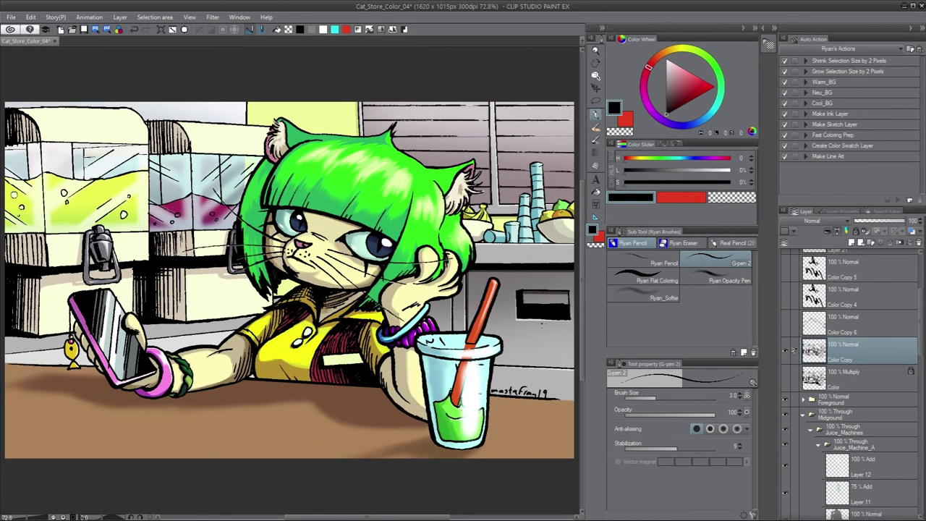
key(ctrl+s)
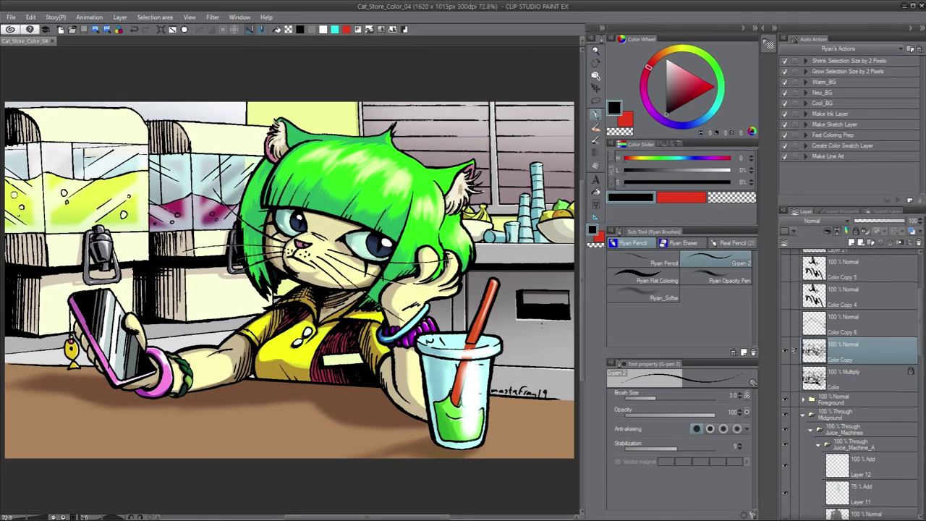